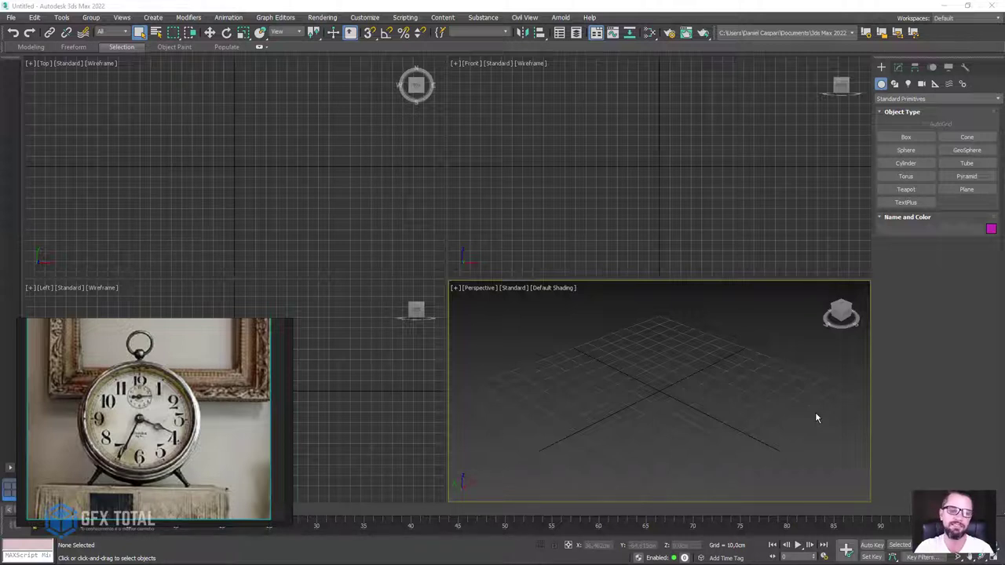
- Move the antique alarm clock reference photo to the centre of the screen and zoom in on it
click(816, 414)
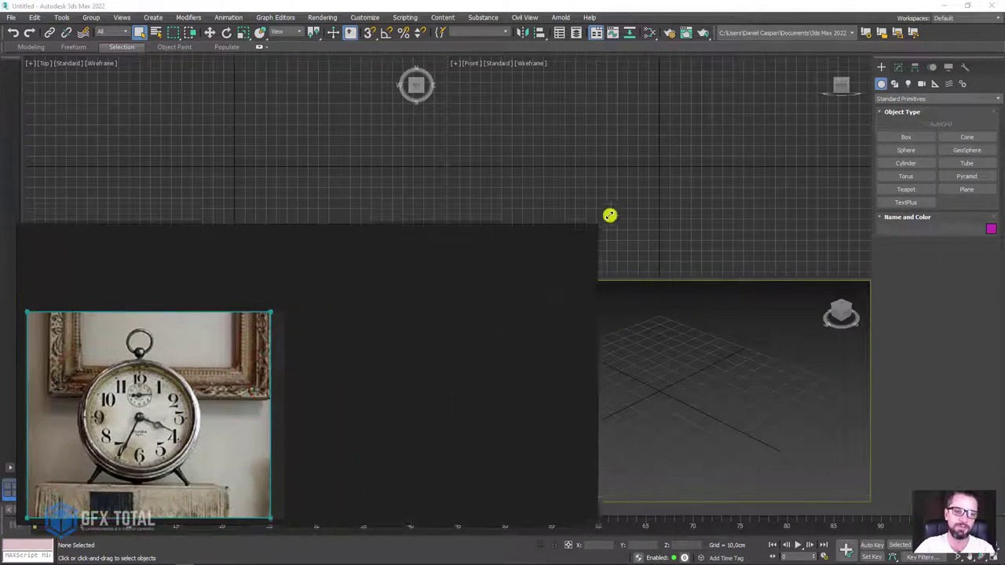
mouse_move(172, 411)
mouse_down()
mouse_move(367, 339)
mouse_move(359, 365)
mouse_up()
scroll(367, 339, up, 2)
scroll(348, 332, up, 2)
scroll(309, 337, down, 2)
scroll(298, 359, up, 1)
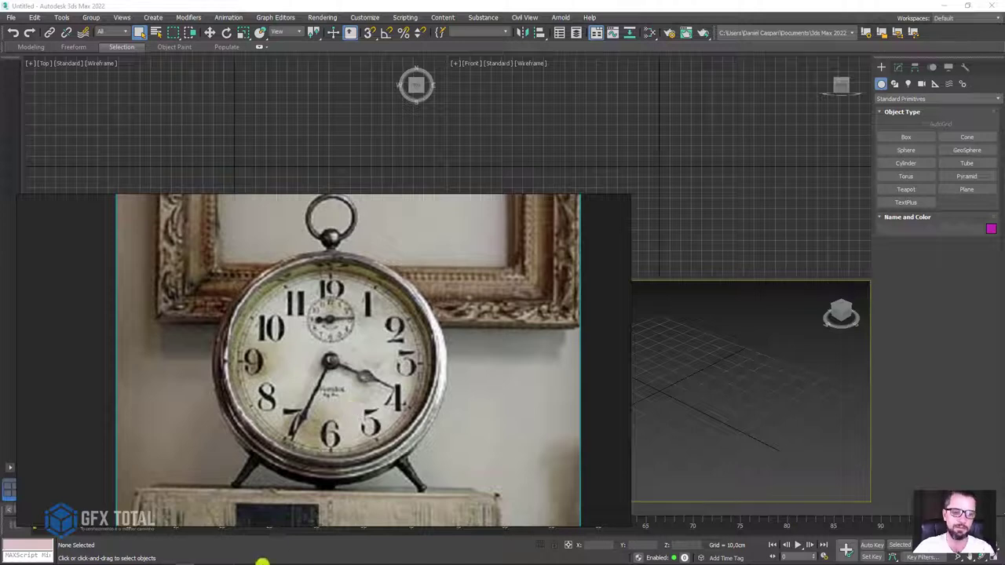
mouse_move(143, 558)
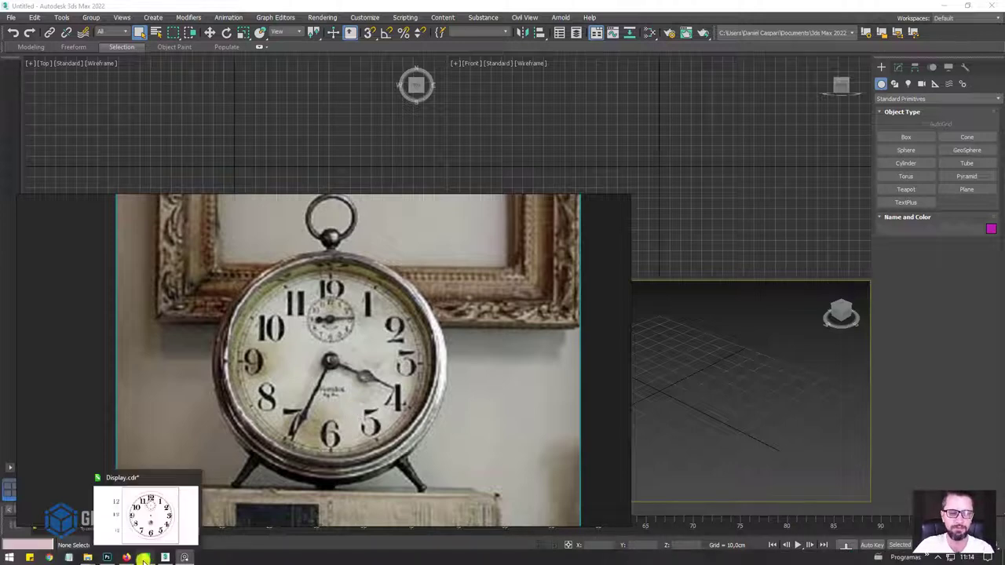
- In CorelDRAW, line the clock photo bitmap up behind the Display.cdr clock face to compare them
click(146, 511)
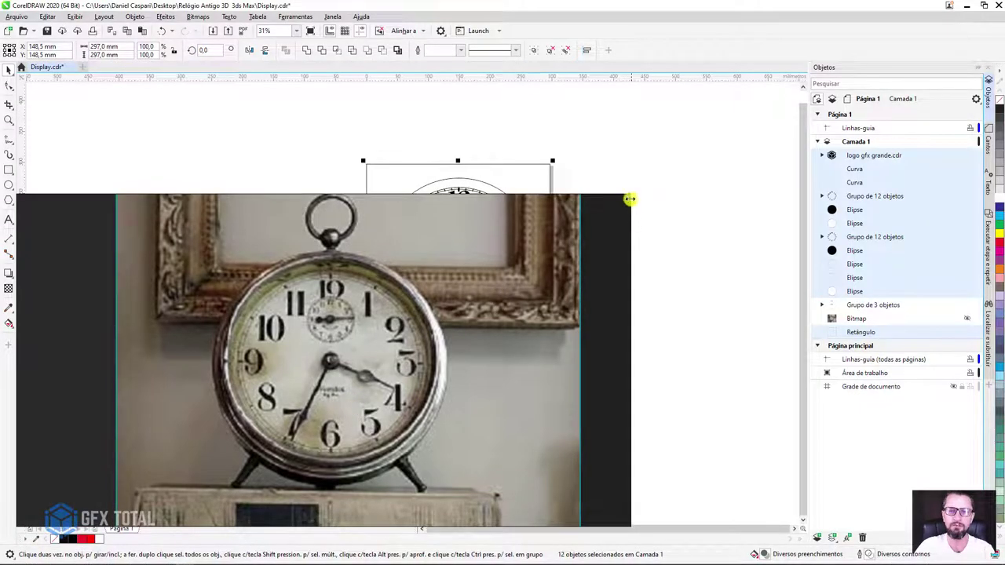
drag(630, 196, 157, 343)
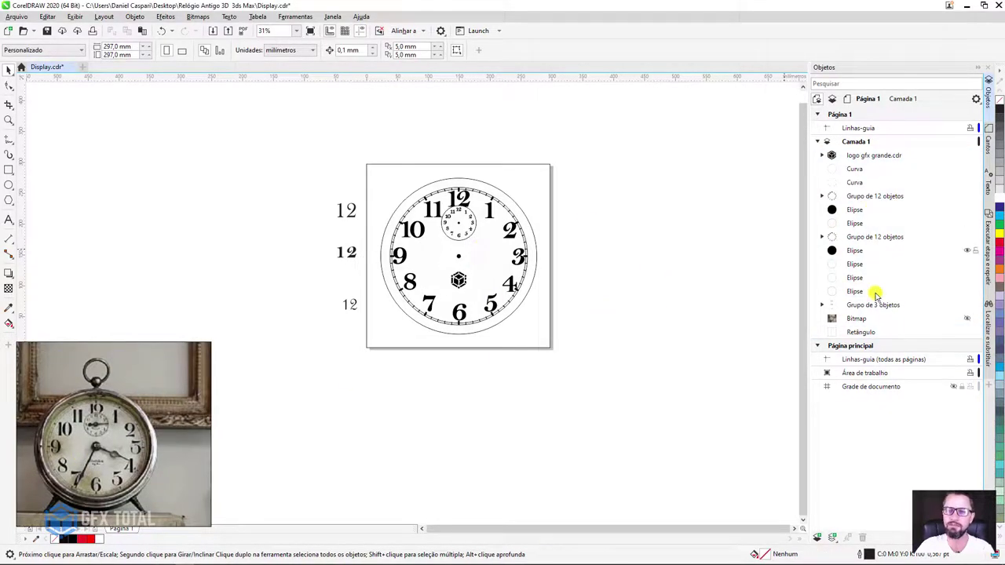
click(969, 321)
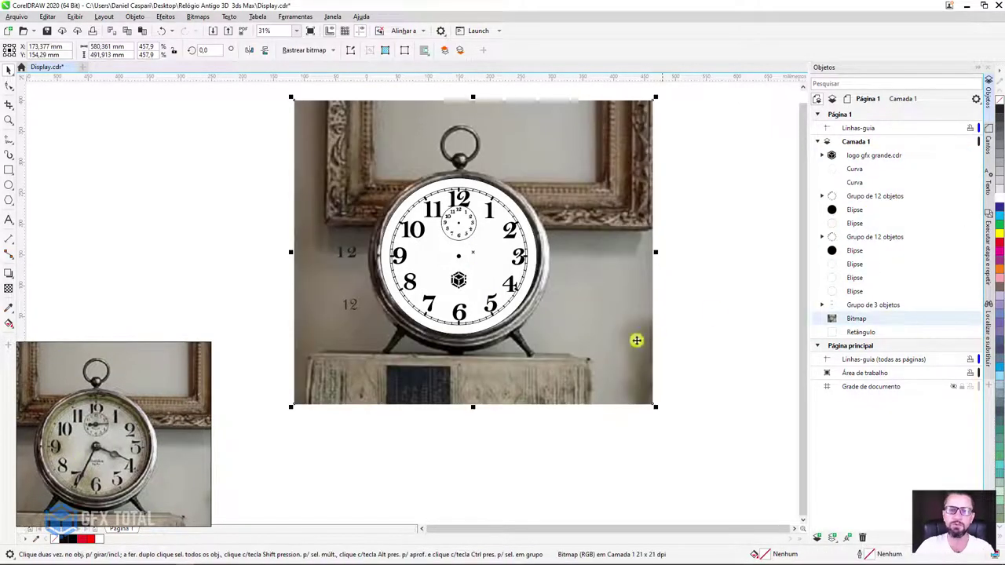
drag(637, 341, 783, 321)
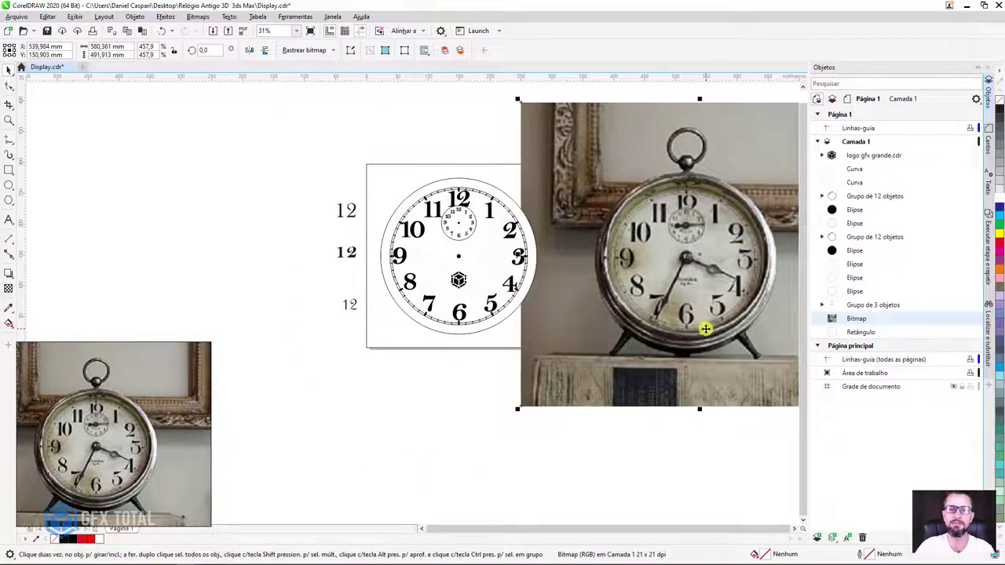
drag(705, 330, 478, 328)
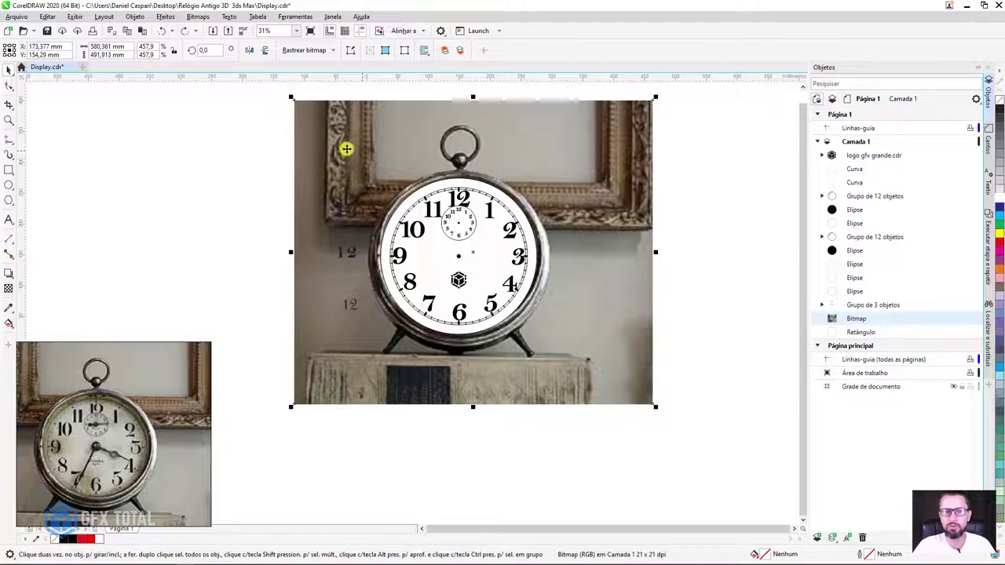
- Move the photo off the page to the lower right and zoom the view to 62%
drag(343, 150, 656, 297)
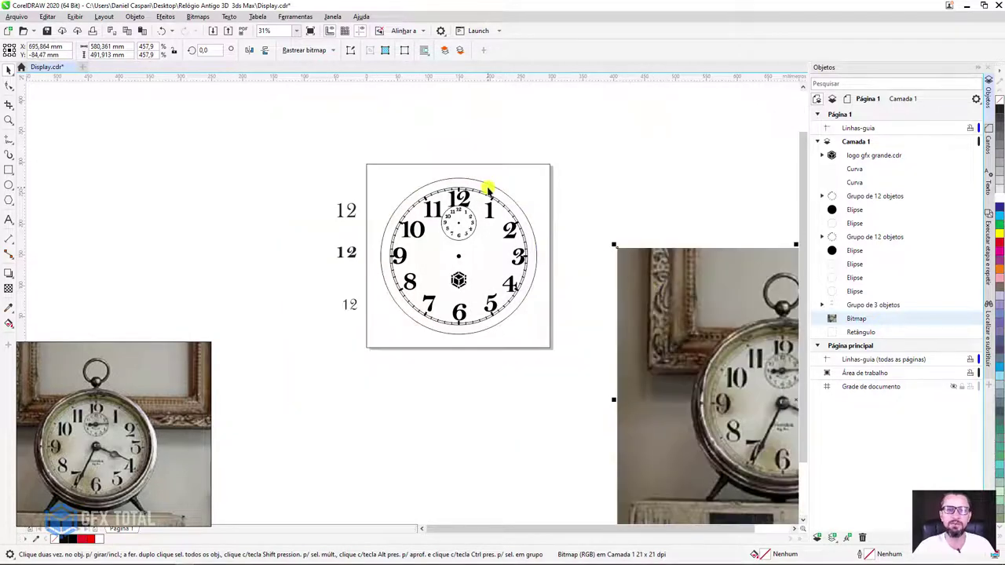
scroll(488, 191, up, 2)
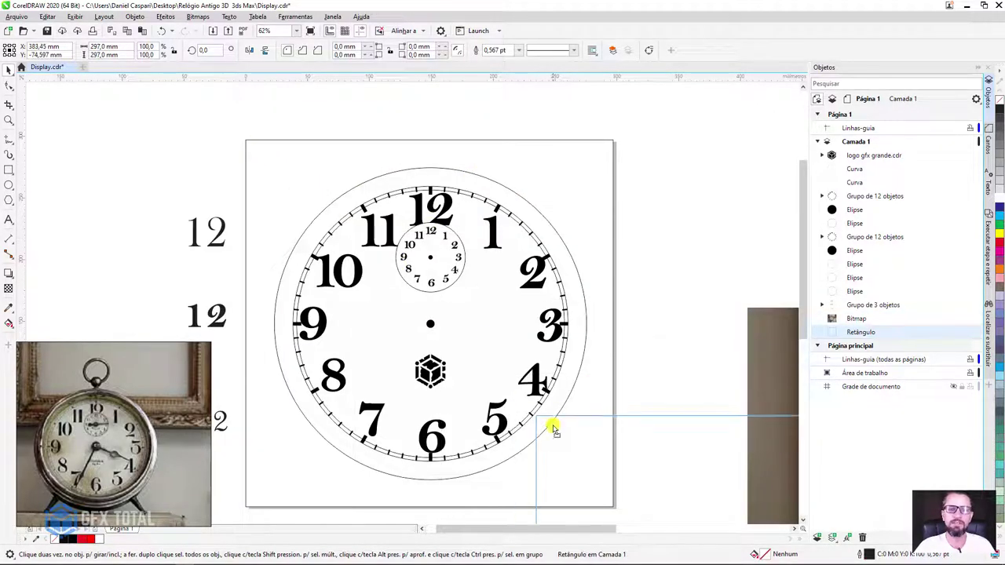
click(501, 280)
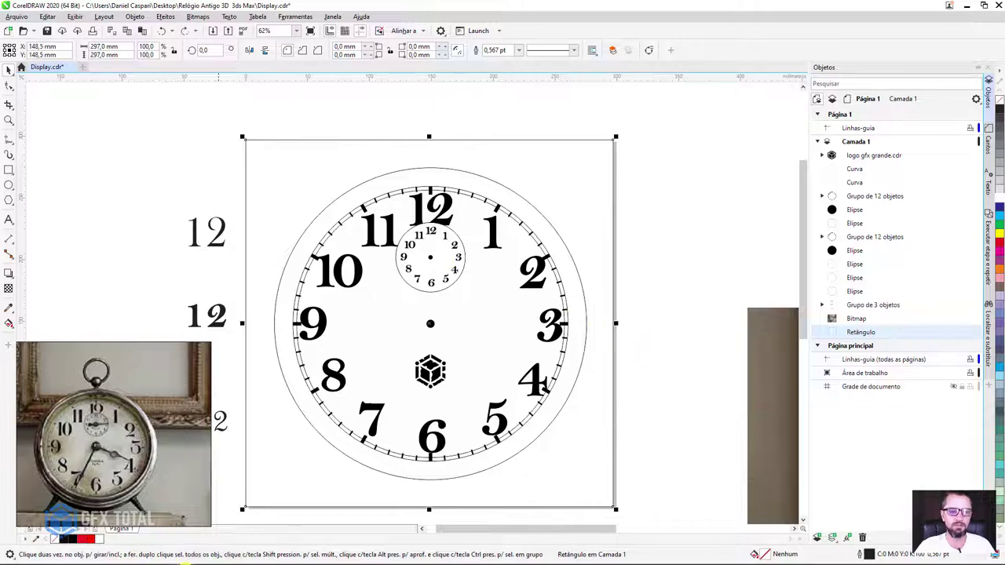
mouse_move(87, 558)
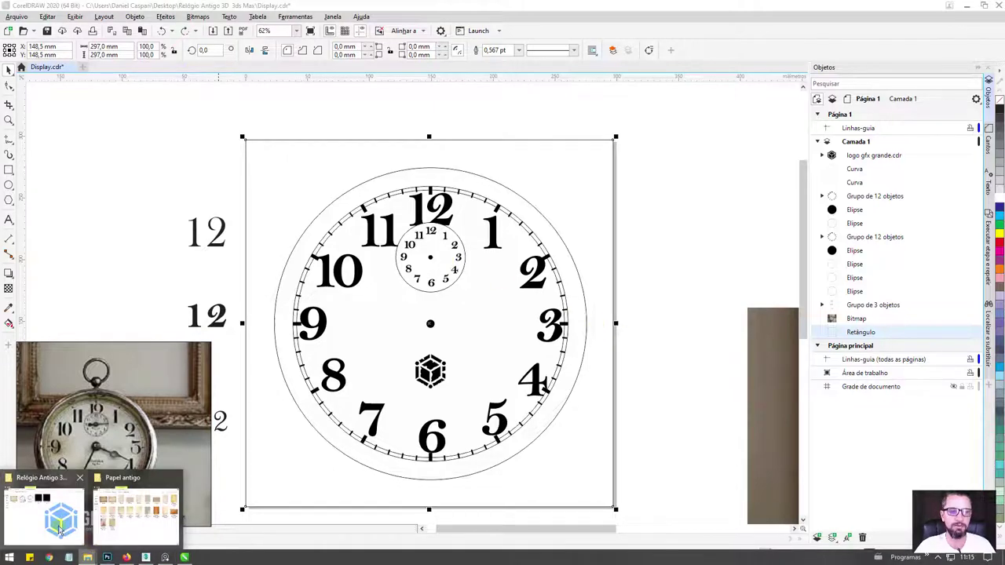
- Open the exported Display.png from the Relógio Antigo 3D project folder to view it, then close it
click(58, 532)
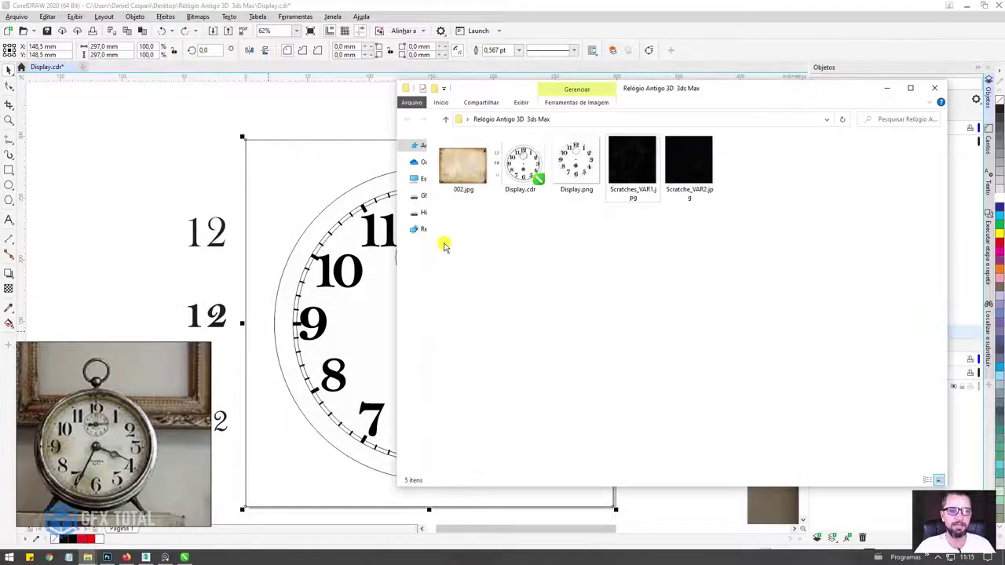
click(534, 161)
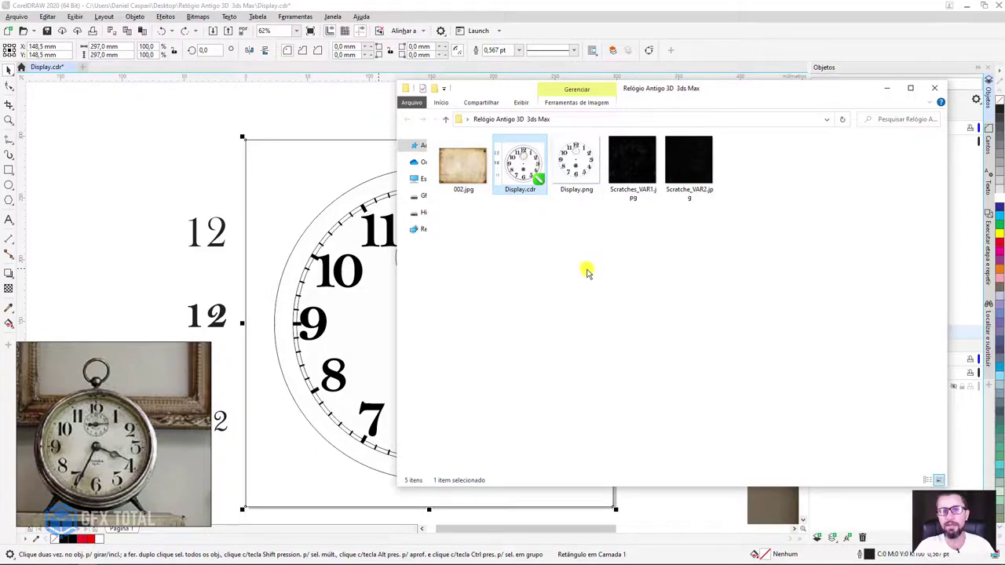
click(581, 175)
double_click(582, 176)
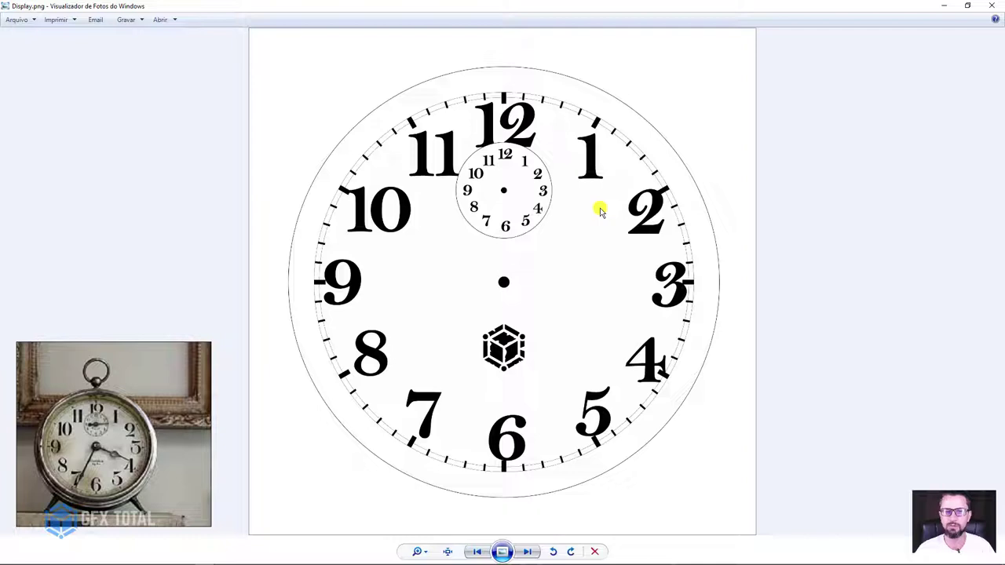
click(985, 9)
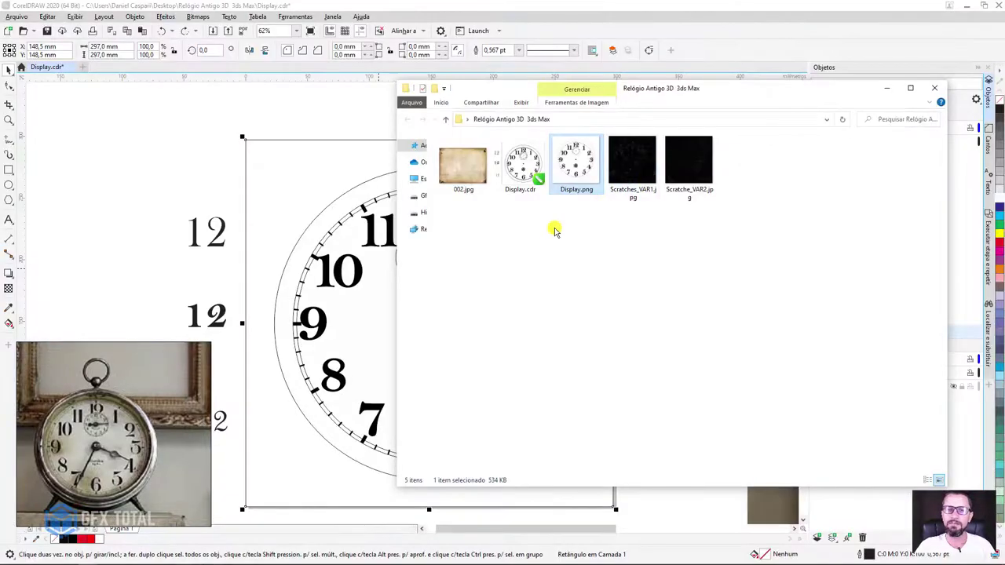
- View the 002.jpg aged-paper texture and zoom in on it
click(464, 172)
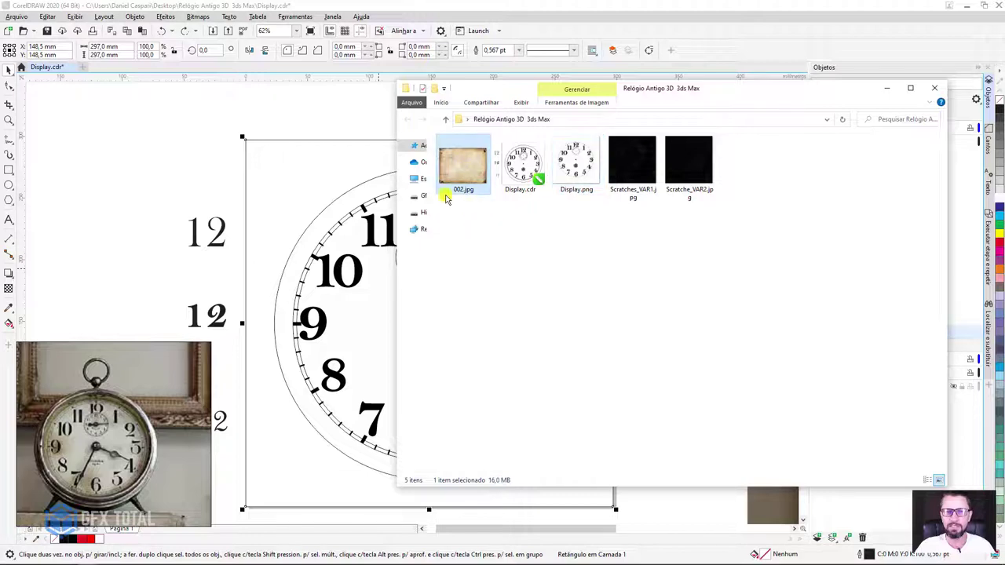
double_click(462, 161)
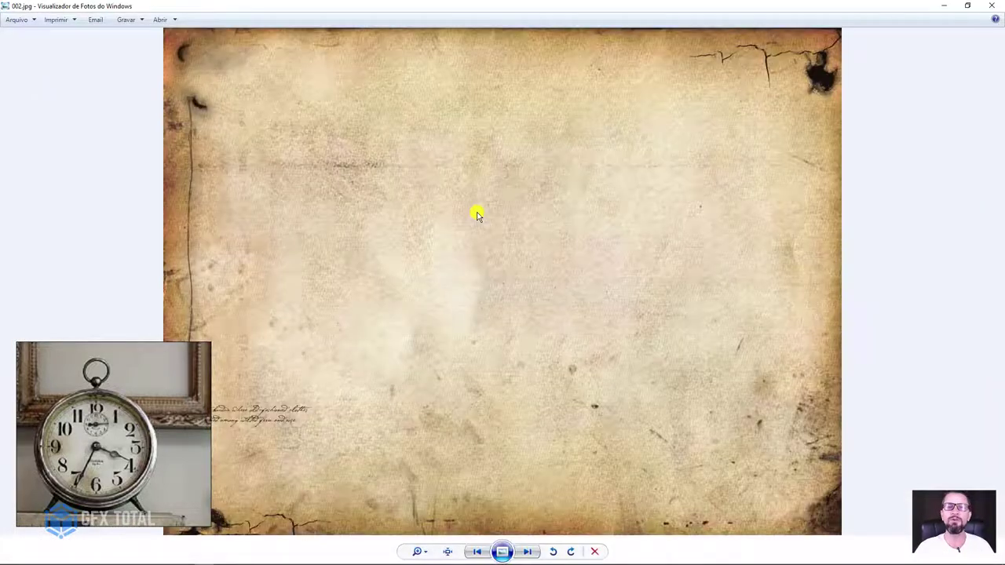
scroll(494, 256, up, 2)
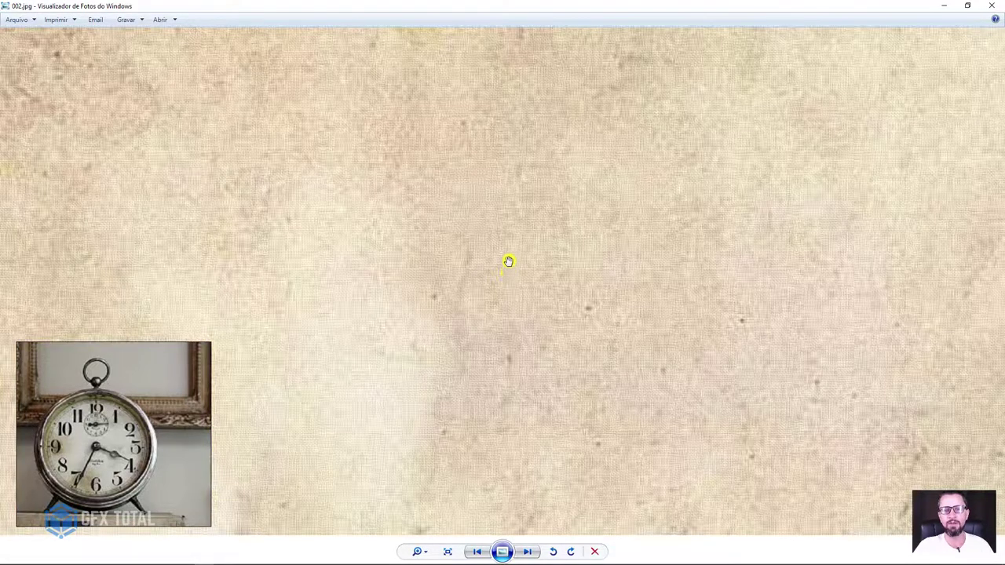
scroll(509, 267, up, 1)
scroll(510, 271, up, 1)
scroll(515, 271, up, 1)
scroll(514, 271, down, 5)
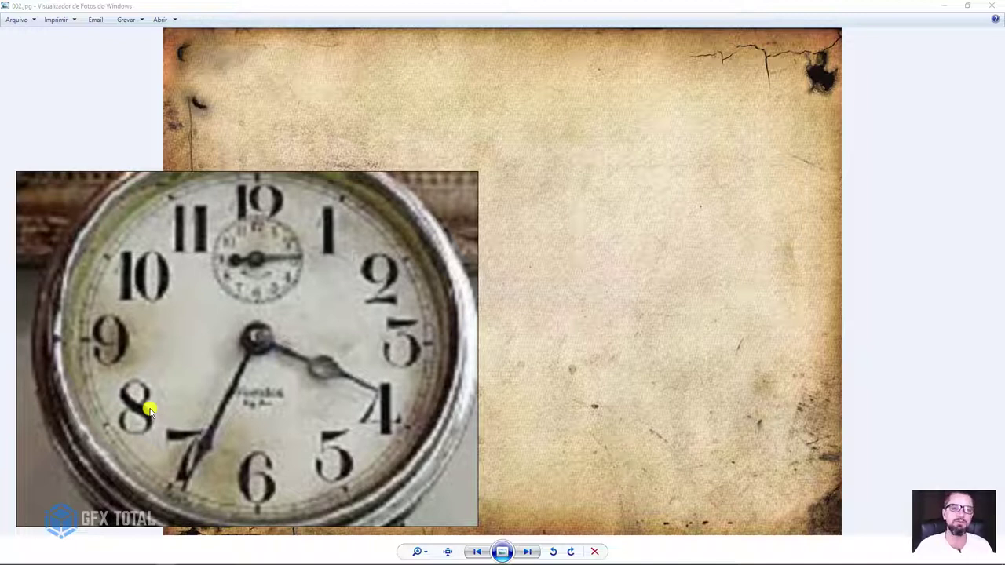
- Open the Scratches_VAR1.jpg scratch texture and zoom in and out on it
click(950, 7)
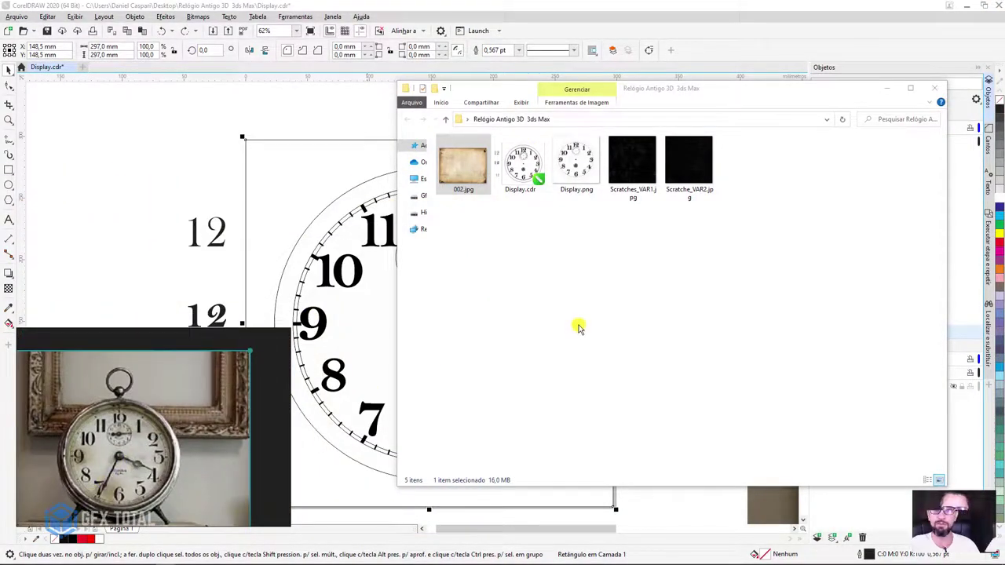
click(625, 164)
click(694, 165)
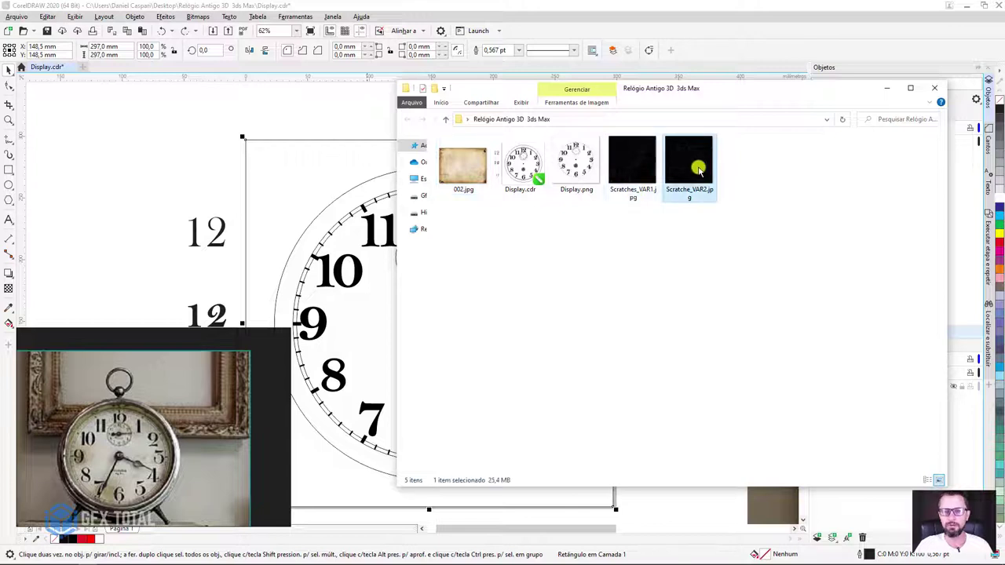
click(625, 162)
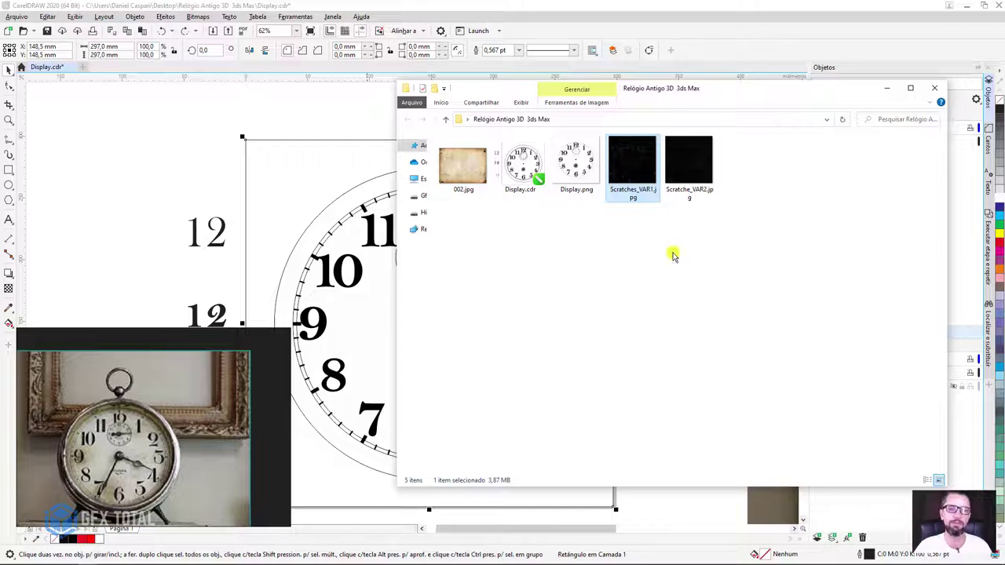
double_click(631, 171)
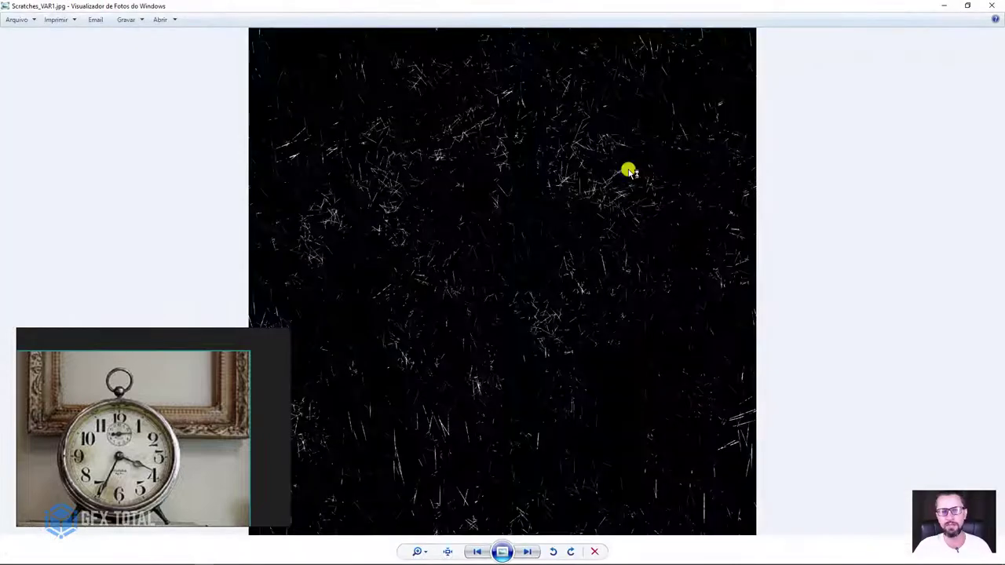
scroll(620, 179, up, 2)
scroll(622, 183, up, 2)
scroll(628, 200, down, 2)
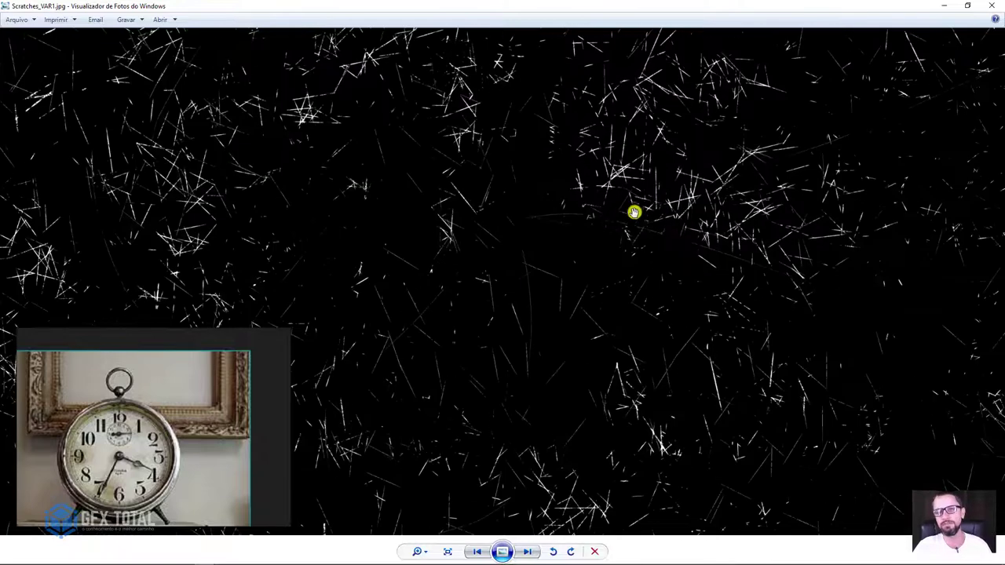
scroll(632, 212, down, 2)
- Step on to Scratche_VAR2.jpg, zoom in on it, then close the viewer and minimize the folder
click(527, 551)
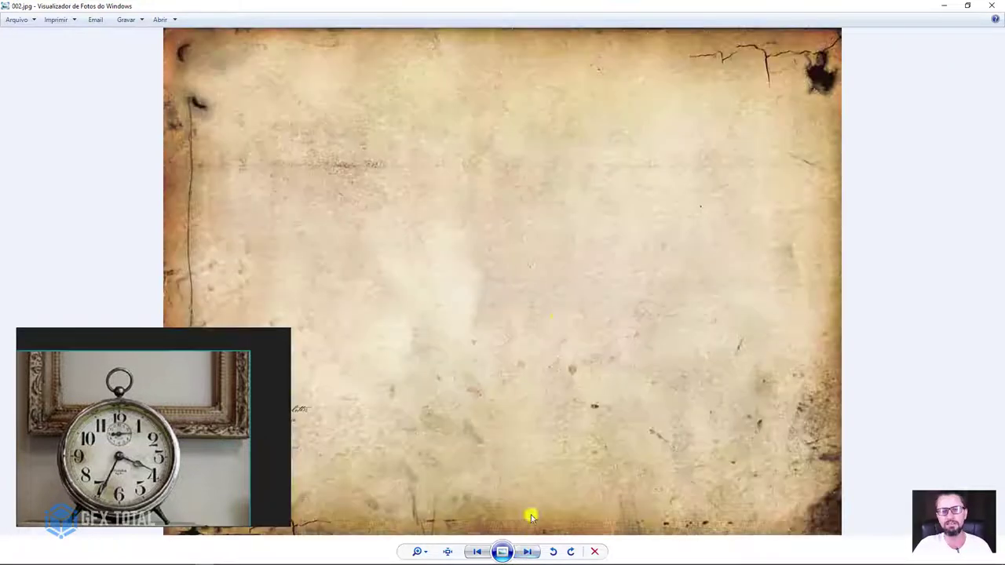
click(527, 552)
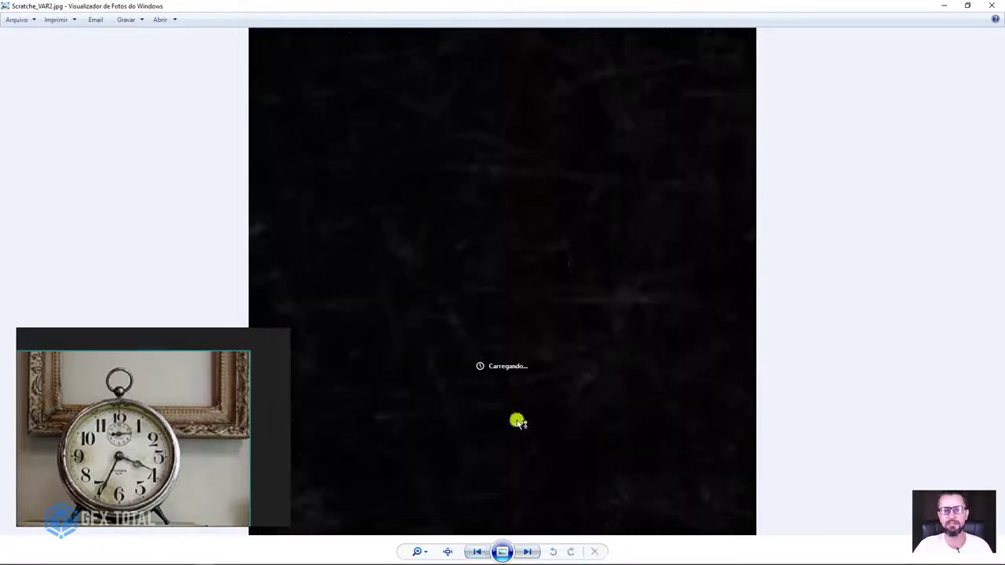
scroll(534, 330, up, 2)
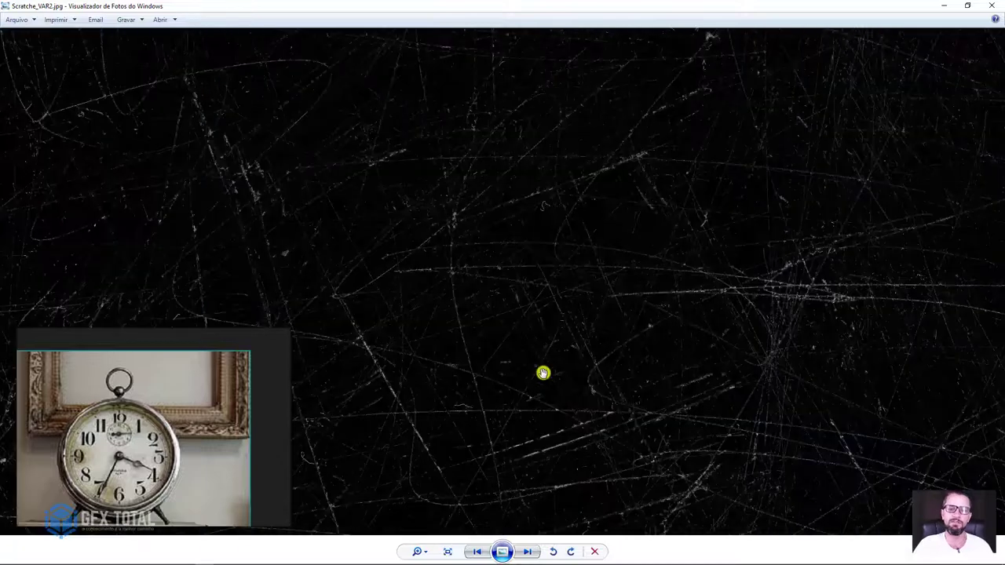
scroll(557, 365, up, 1)
scroll(573, 361, down, 3)
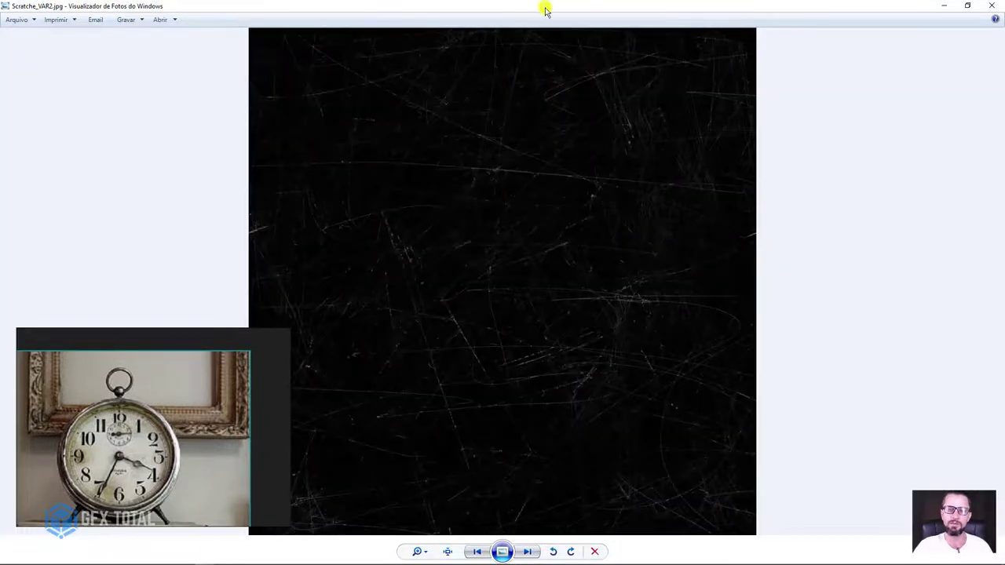
click(991, 6)
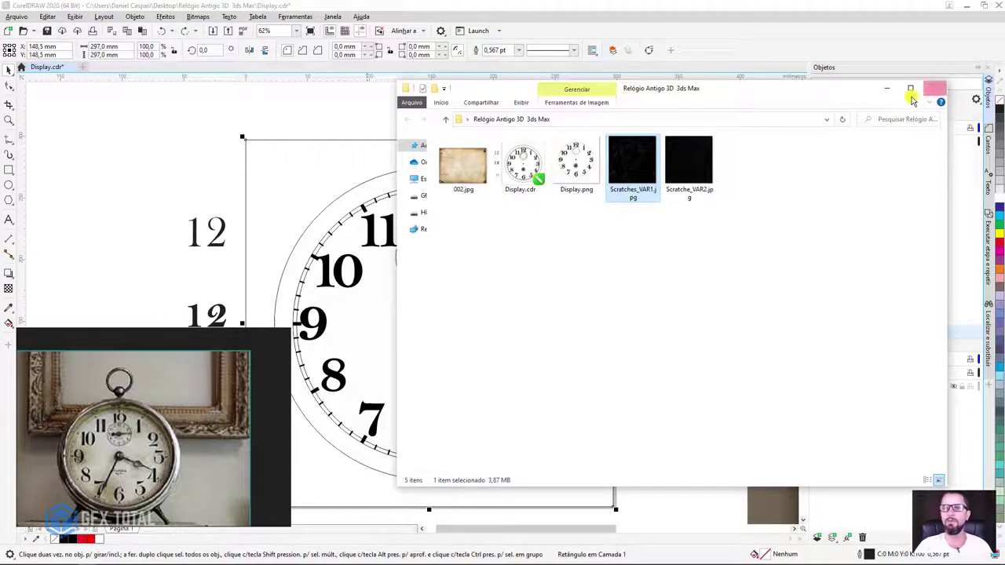
click(887, 88)
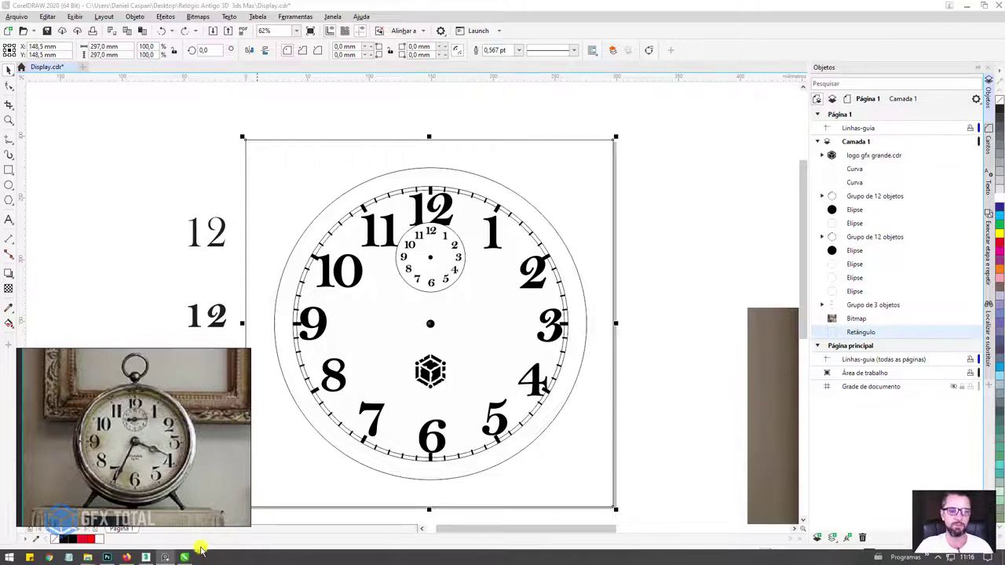
- Draw Plane001 in the Front view with 1 length and 1 width segment, then open the project folder
click(145, 558)
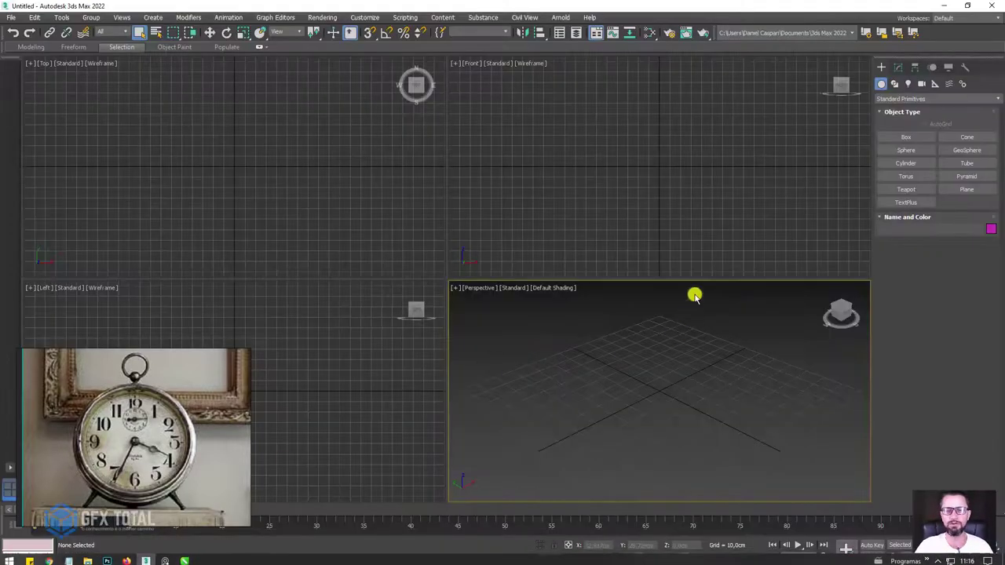
click(667, 186)
click(965, 189)
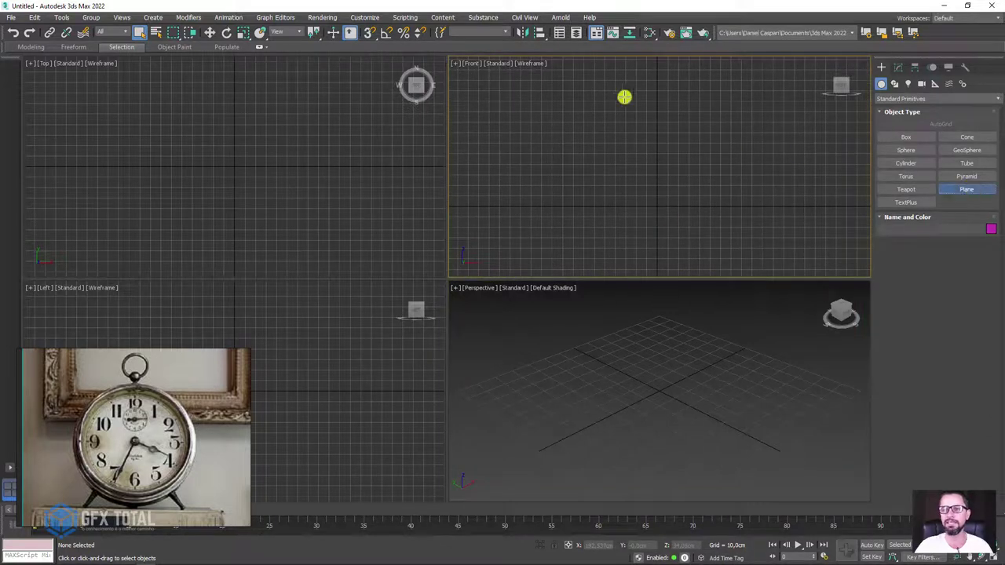
drag(554, 92, 727, 200)
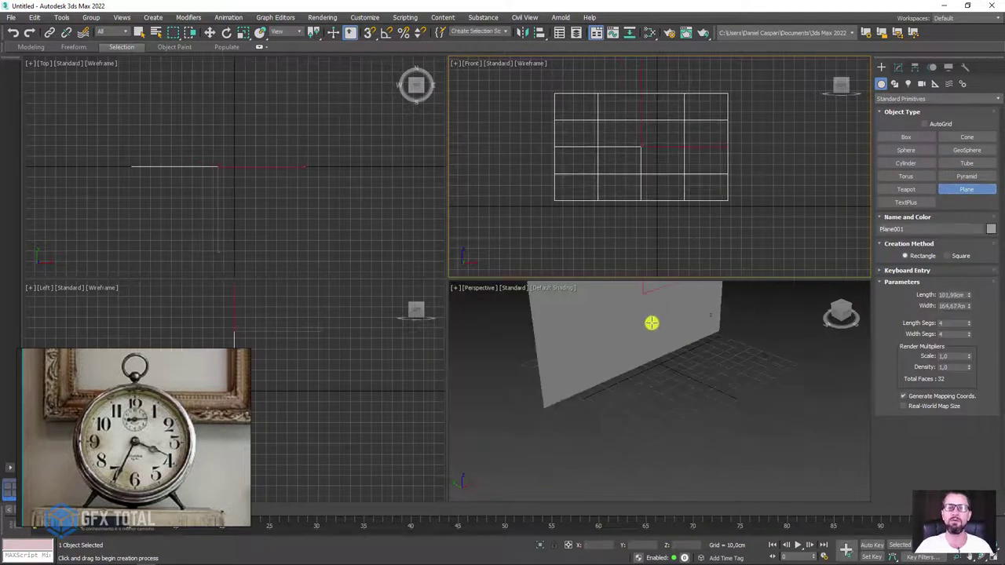
alt+middle_drag(650, 325, 648, 411)
right_click(968, 324)
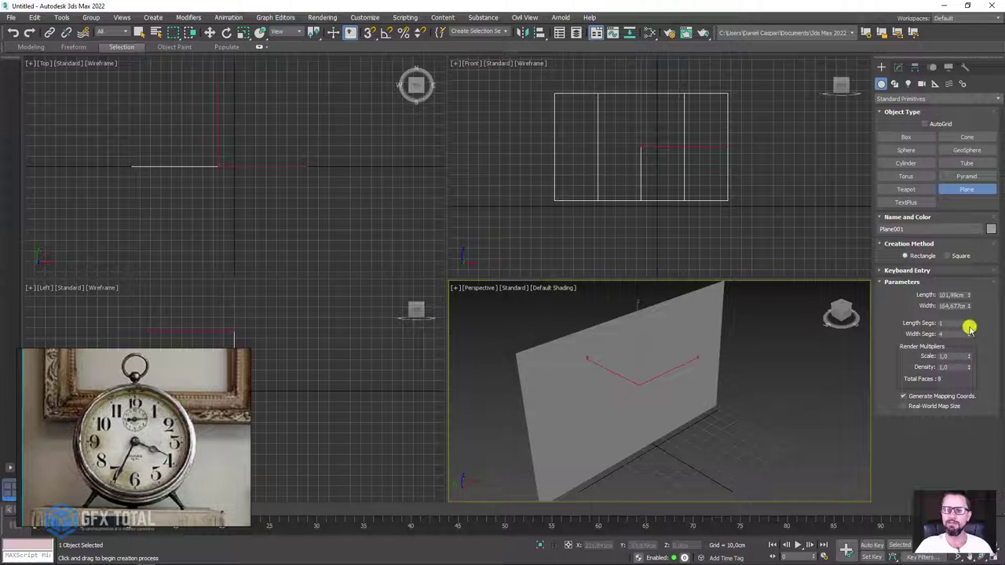
right_click(968, 334)
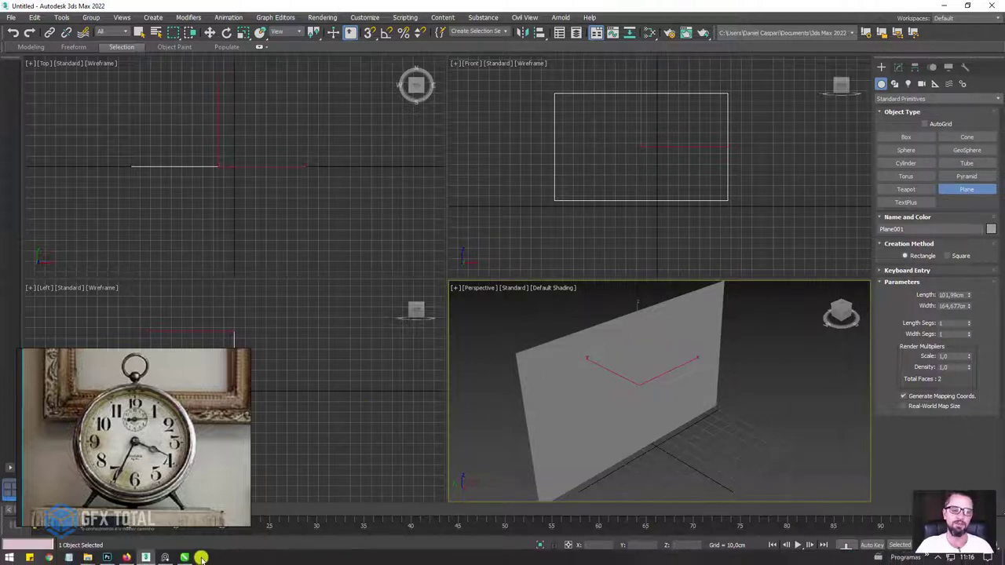
mouse_move(87, 558)
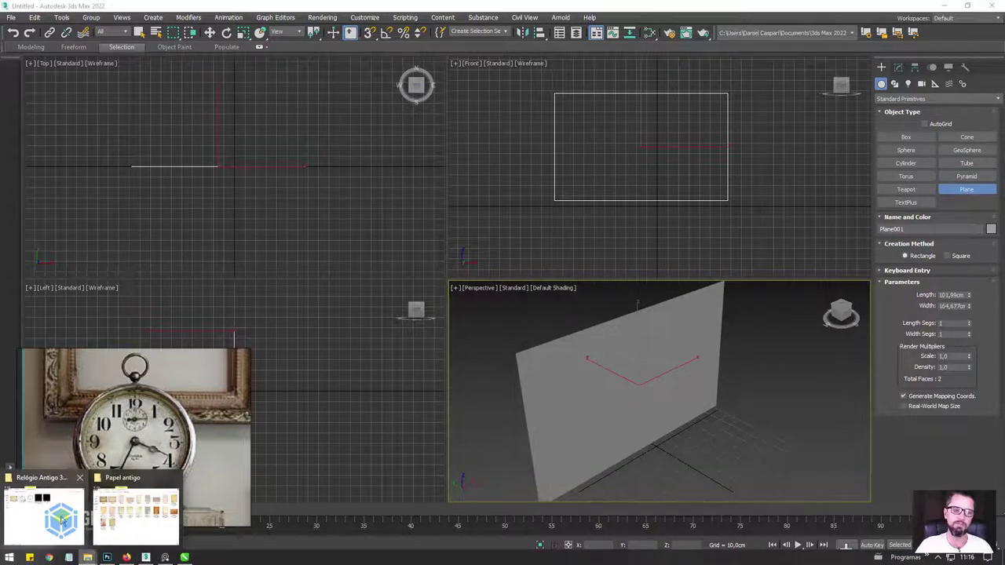
click(58, 518)
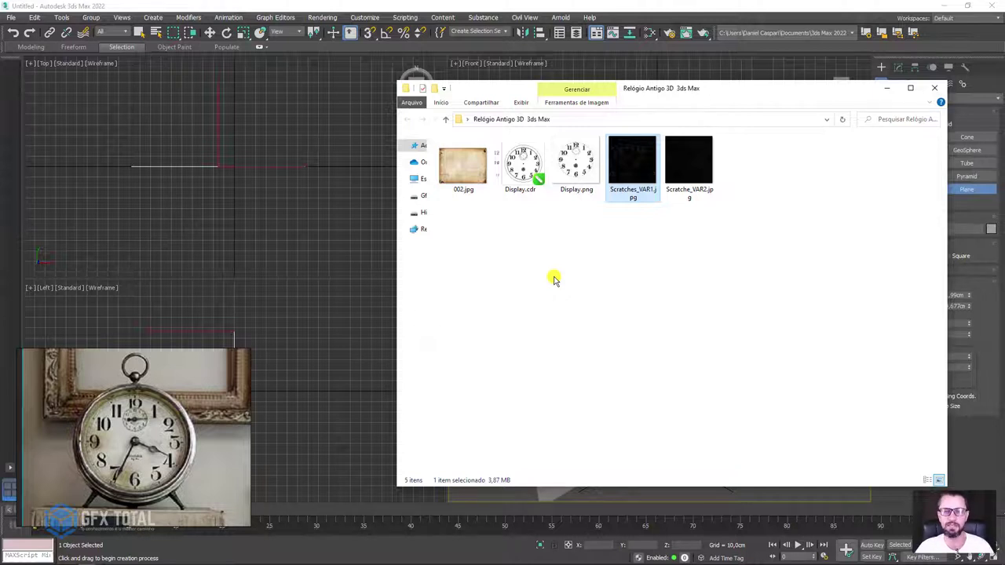
- Drop the relógio.png clock photo onto Plane001 as its texture
drag(48, 464, 641, 157)
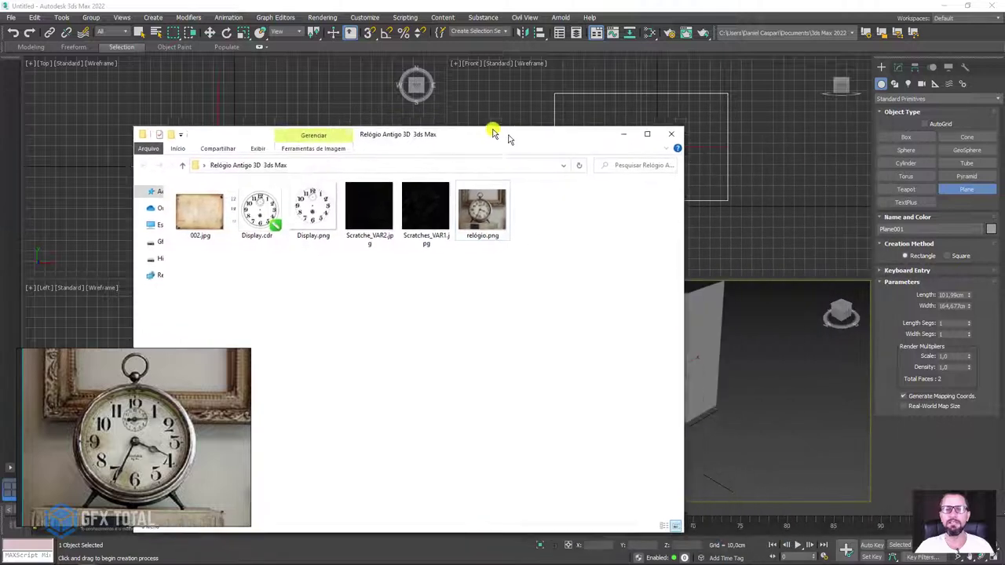
drag(767, 89, 308, 92)
drag(289, 167, 595, 407)
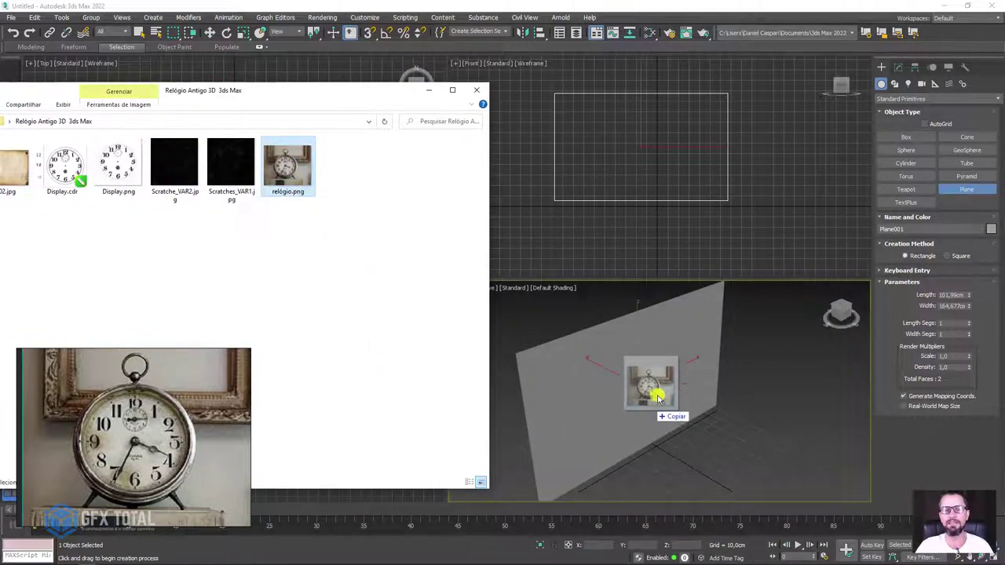
drag(595, 408, 634, 380)
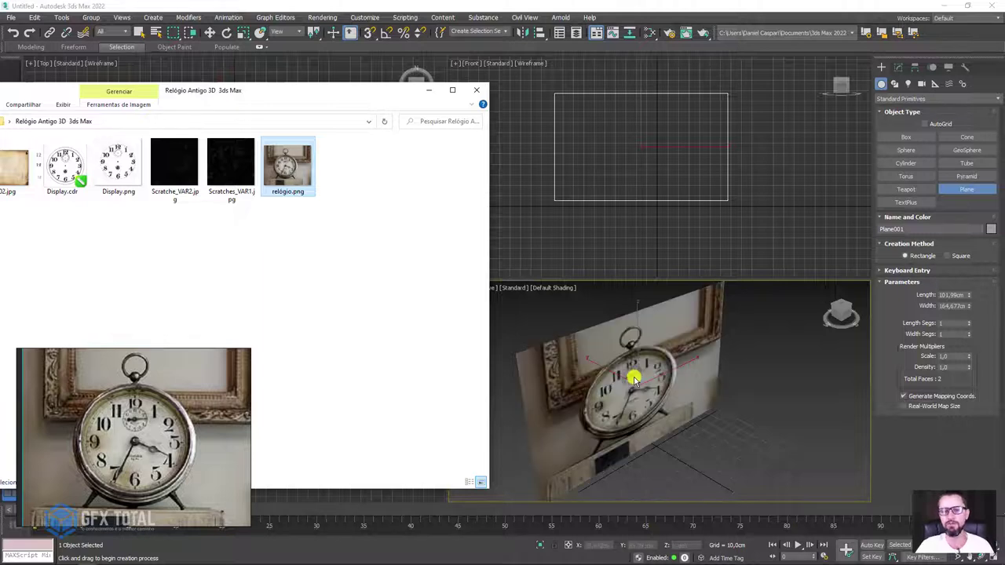
mouse_move(695, 426)
alt+middle_down()
mouse_move(647, 377)
mouse_move(700, 327)
mouse_move(653, 411)
mouse_move(699, 409)
alt+middle_up()
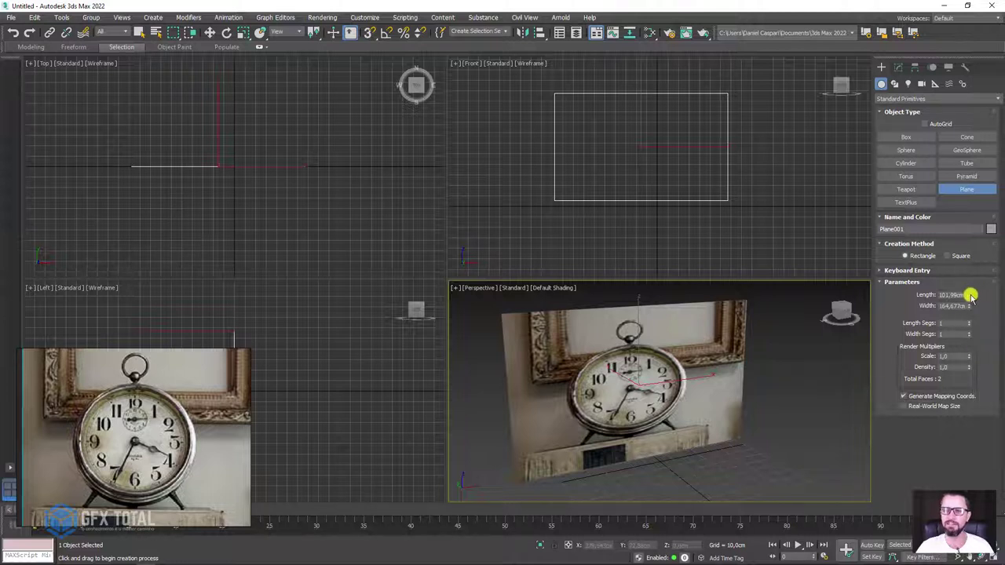
- Increase the plane's Length to fit the photo and move it up and to the left
drag(970, 297, 965, 273)
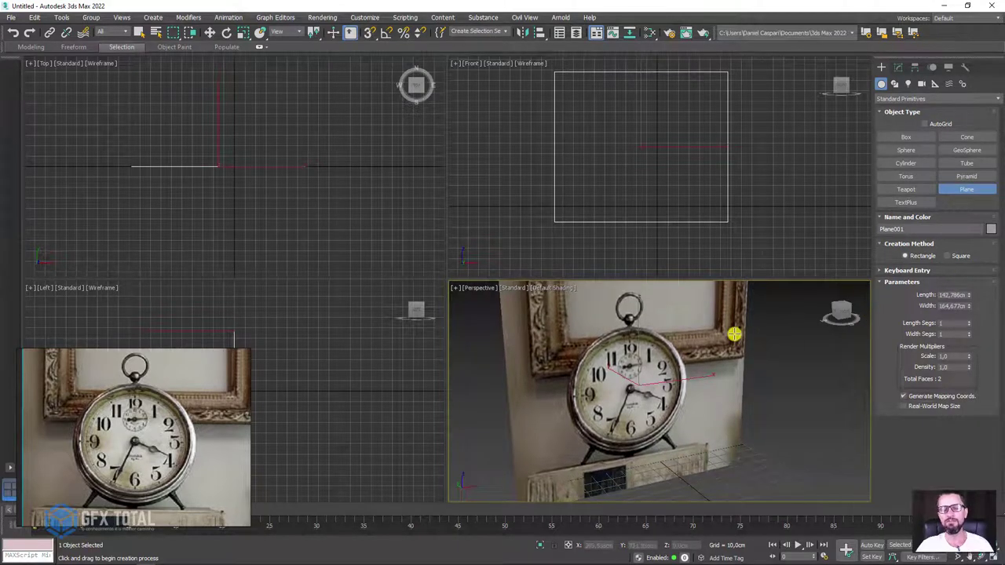
mouse_move(739, 365)
alt+middle_down()
mouse_move(727, 354)
mouse_move(774, 370)
mouse_move(623, 410)
alt+middle_up()
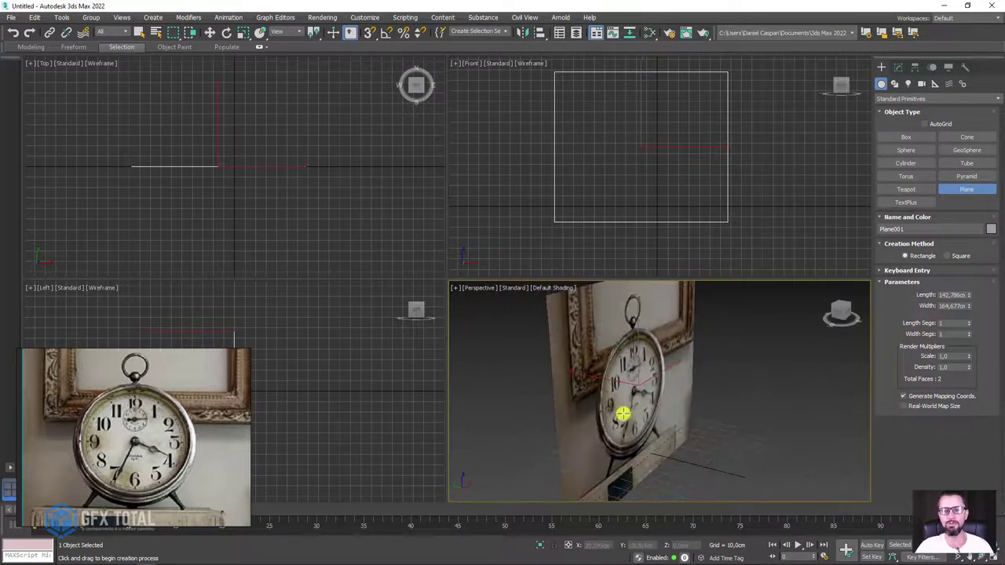
key(w)
drag(583, 377, 473, 359)
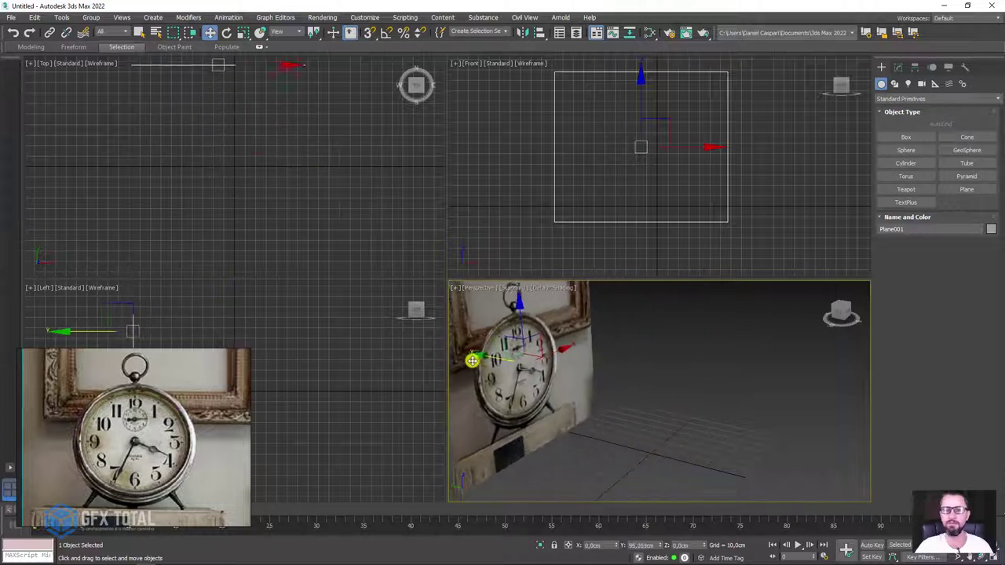
mouse_move(611, 395)
alt+middle_down()
mouse_move(675, 415)
mouse_move(599, 316)
alt+middle_up()
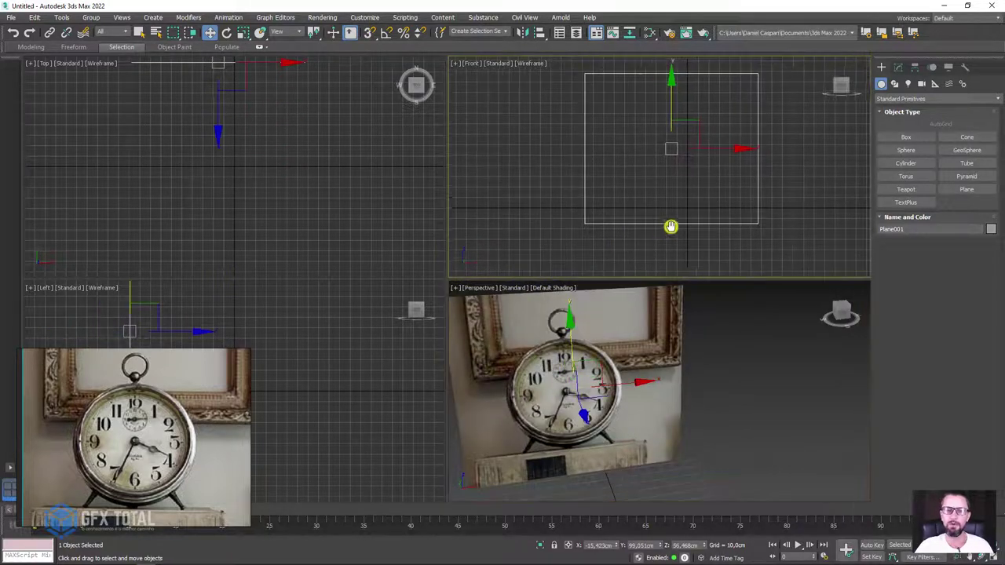
mouse_move(671, 224)
middle_down()
mouse_move(629, 237)
mouse_move(646, 229)
middle_up()
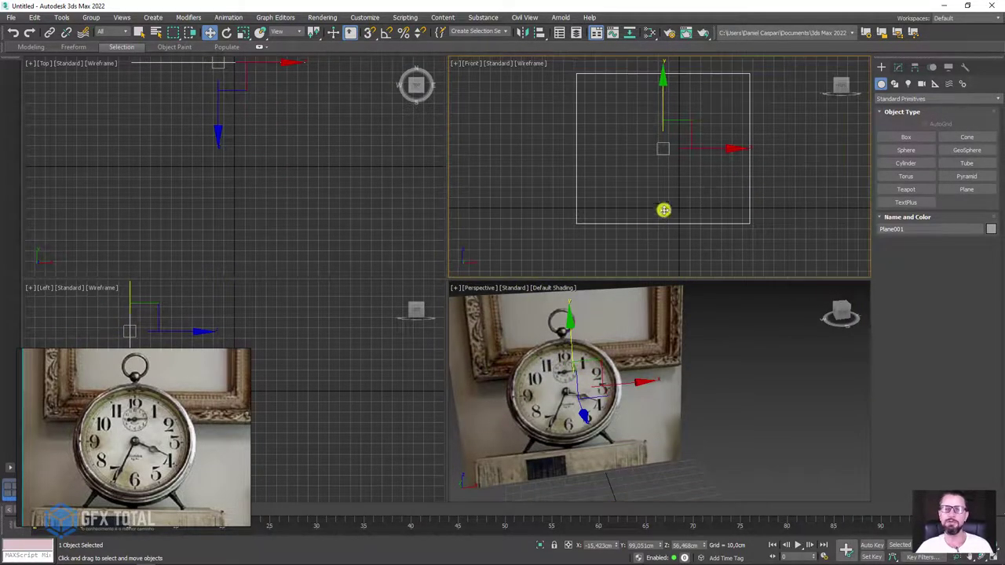
- Show the Front view shaded with the clock photo centred and the grid hidden
key(F3)
scroll(677, 182, up, 2)
scroll(675, 157, up, 2)
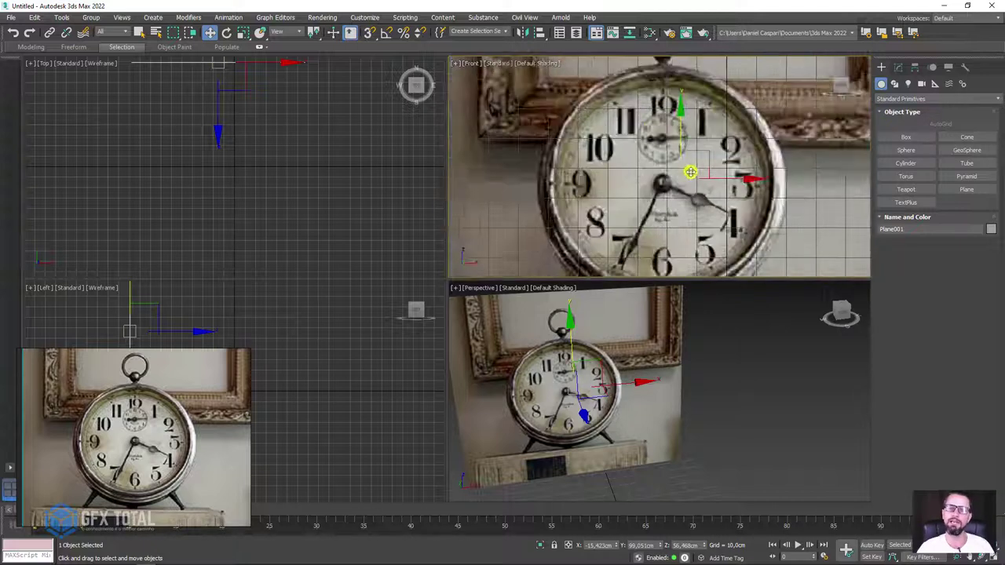
scroll(691, 173, down, 2)
scroll(700, 188, down, 1)
middle_drag(701, 188, 680, 189)
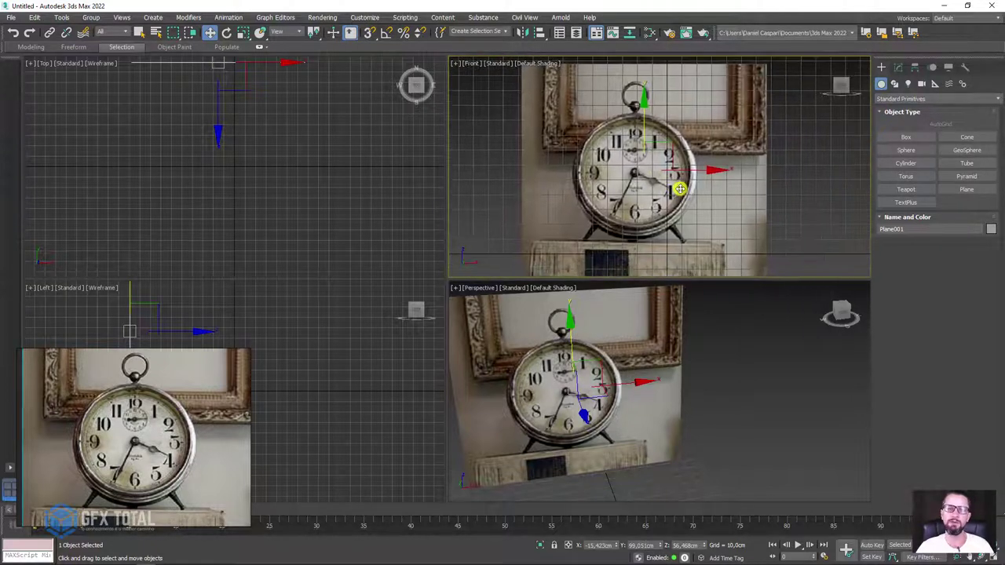
key(g)
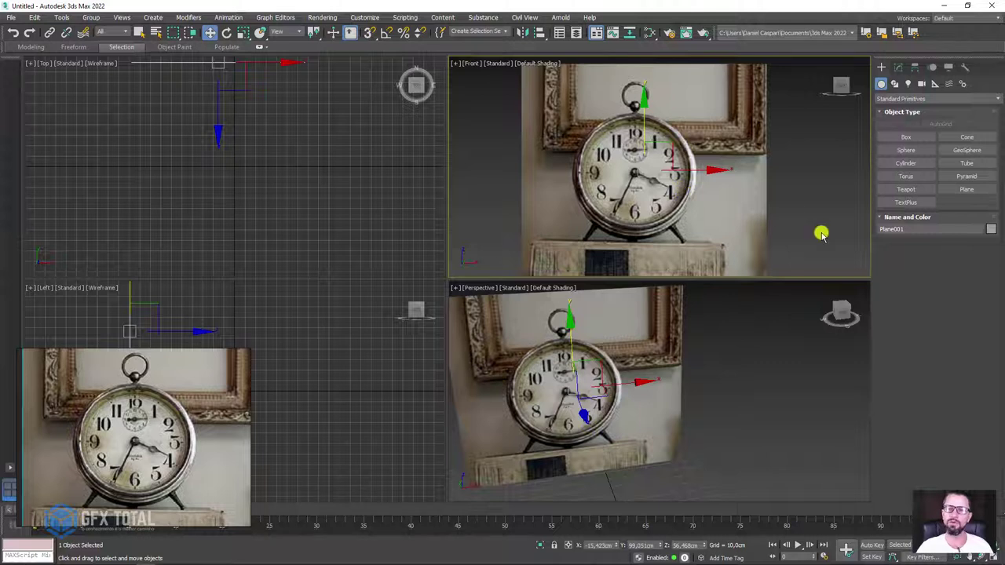
scroll(640, 225, up, 2)
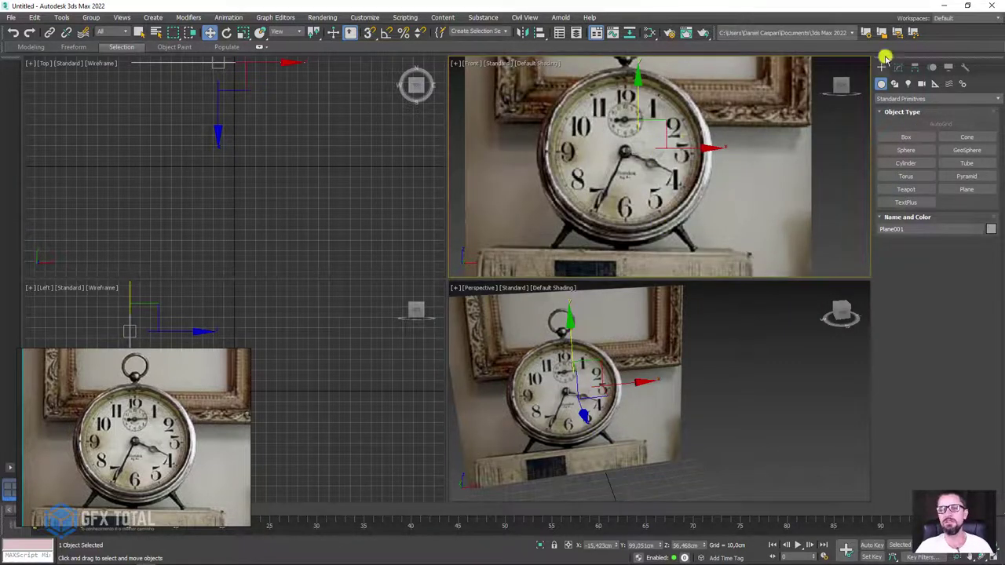
- Draw Cylinder001 in the Front view over the clock body and show its edged faces
click(906, 162)
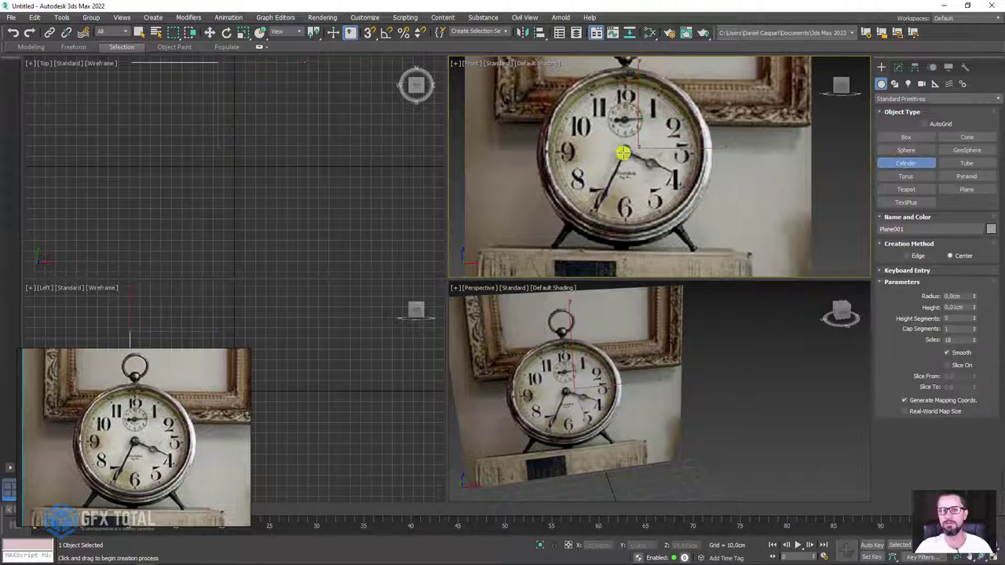
drag(626, 150, 699, 204)
click(651, 227)
scroll(697, 318, down, 3)
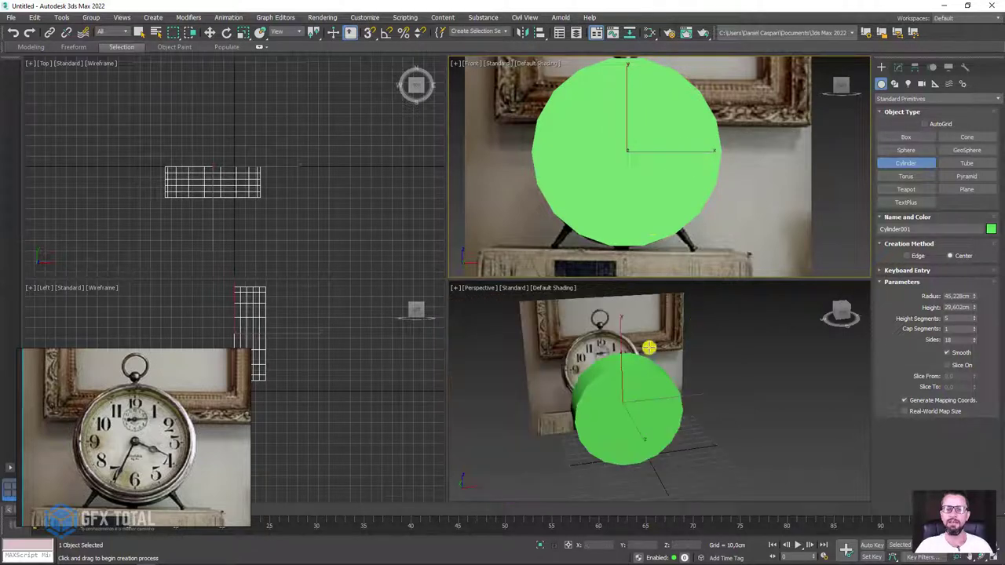
mouse_move(587, 406)
alt+middle_down()
mouse_move(678, 400)
mouse_move(643, 377)
alt+middle_up()
scroll(678, 400, up, 3)
key(F4)
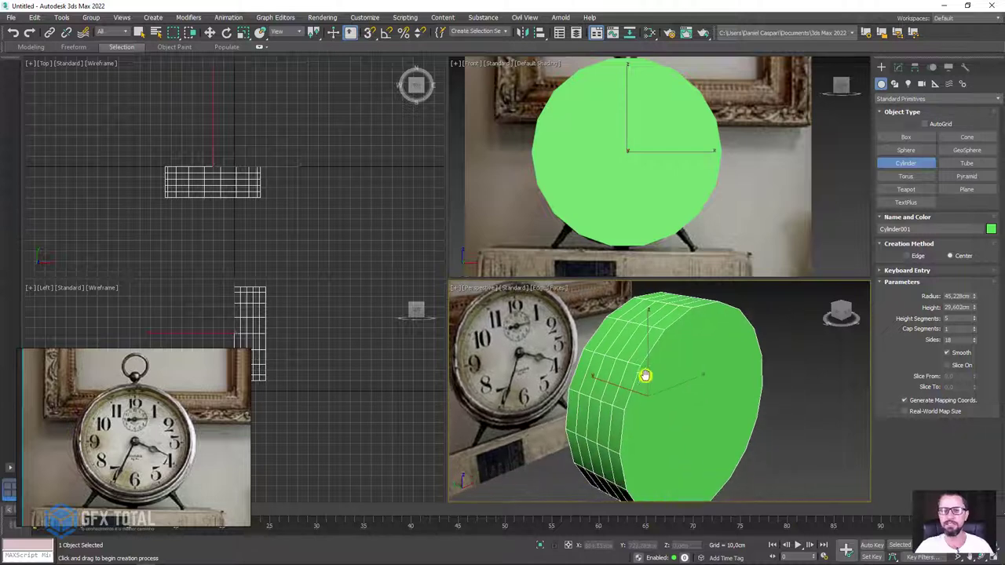
mouse_move(705, 370)
alt+middle_down()
mouse_move(712, 386)
mouse_move(738, 377)
alt+middle_up()
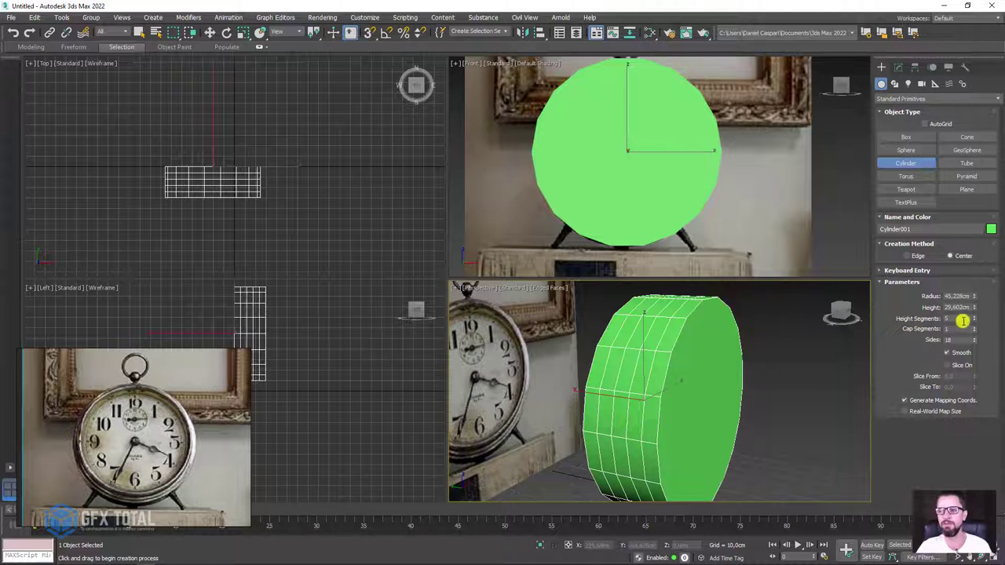
- Set the cylinder to 1 height segment and 4 sides
drag(960, 319, 947, 320)
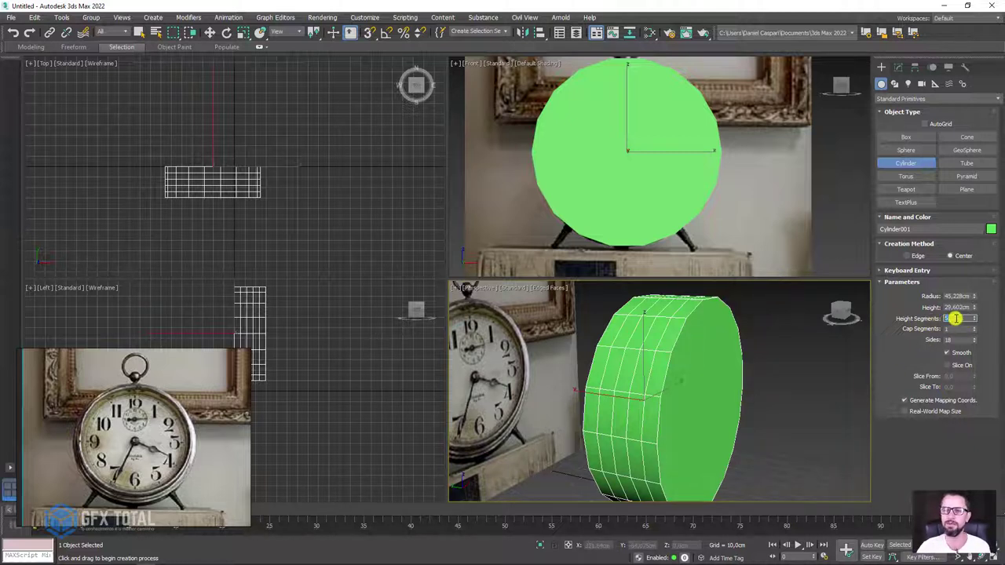
text(1)
key(Return)
drag(962, 339, 939, 340)
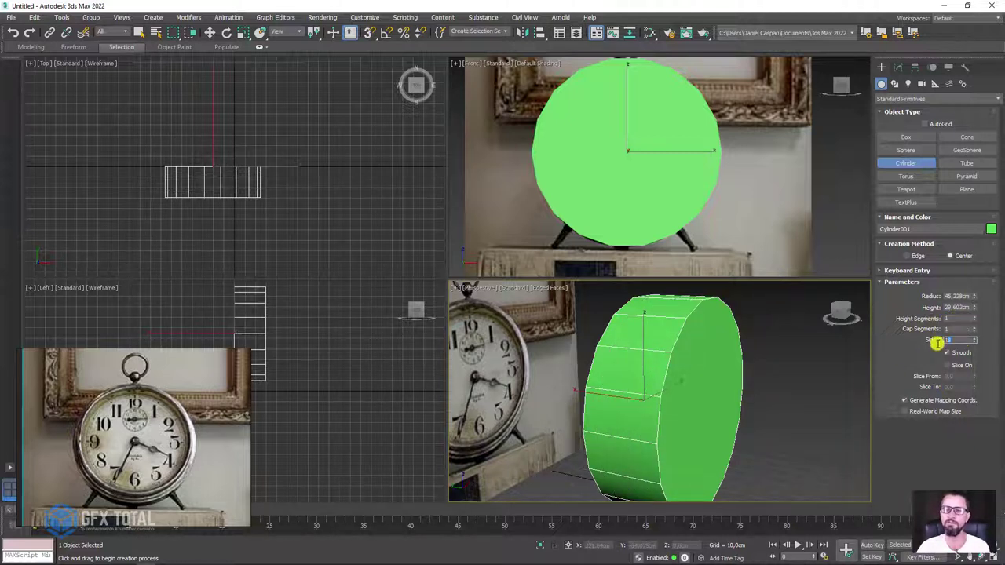
text(4)
key(Return)
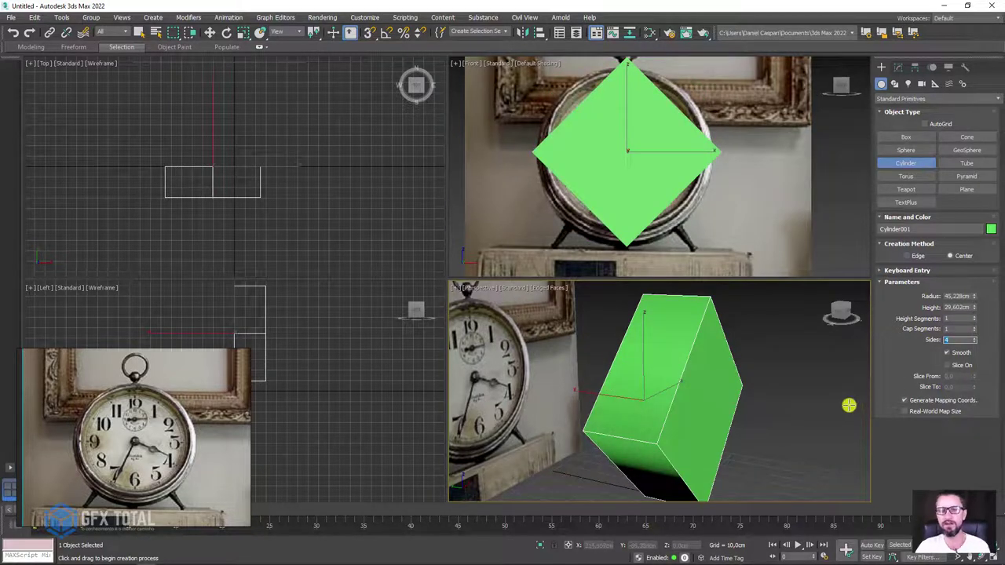
- Raise the cylinder's sides through 8, 16 and 32 to 64 for a round body
mouse_move(848, 405)
alt+middle_down()
mouse_move(803, 397)
mouse_move(777, 406)
mouse_move(817, 401)
alt+middle_up()
drag(960, 340, 937, 343)
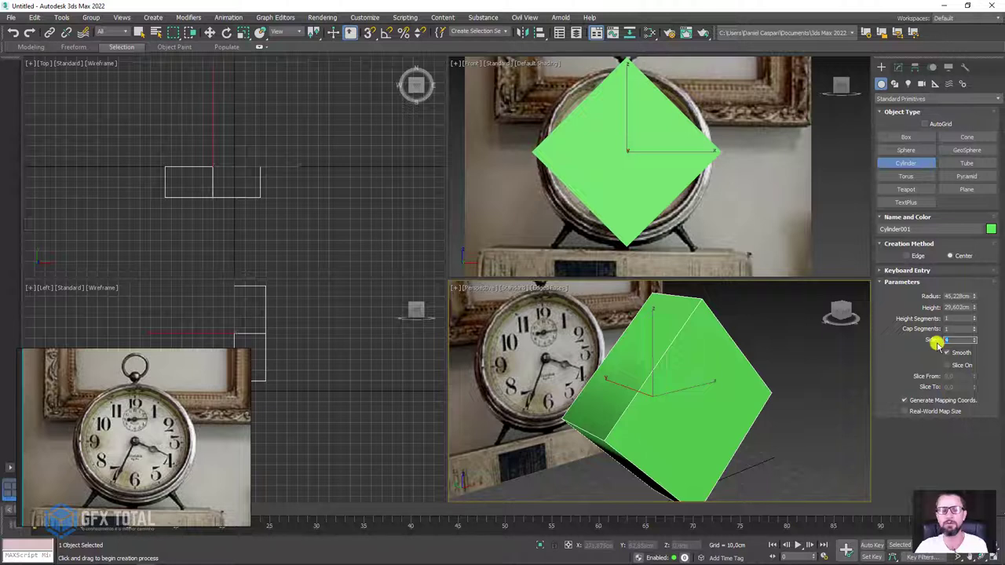
text(8)
key(Return)
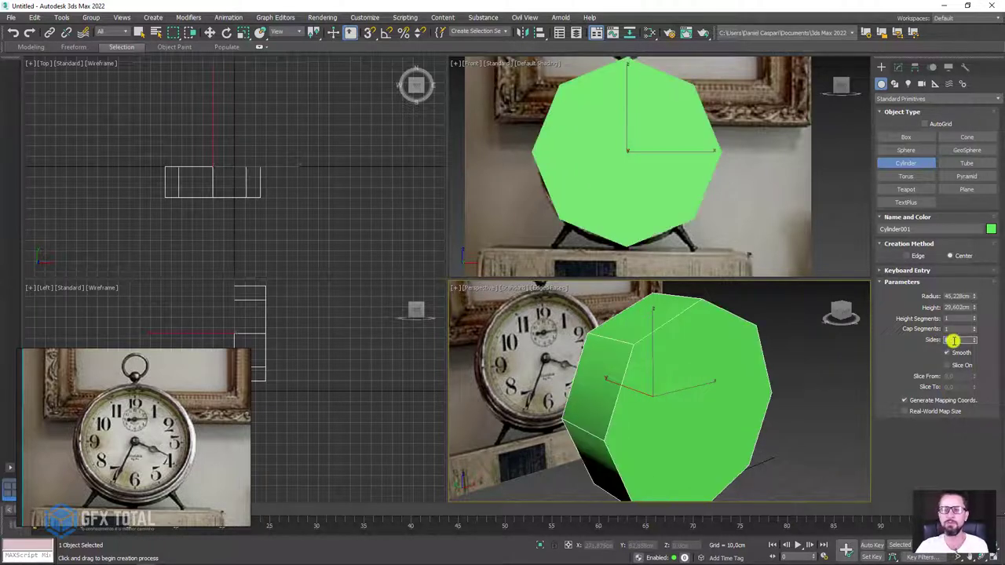
text(16)
key(Return)
text(32)
key(Return)
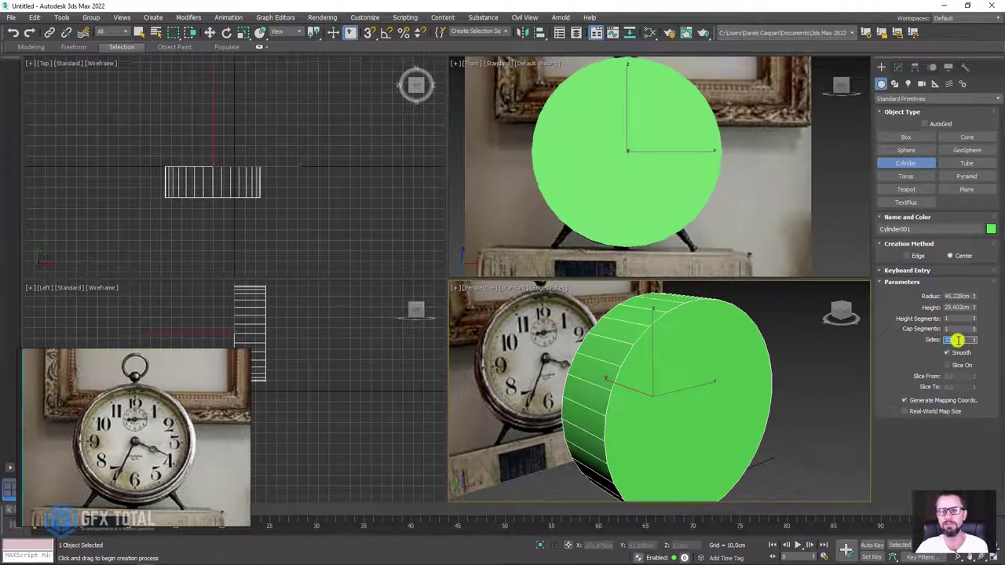
text(64)
key(Return)
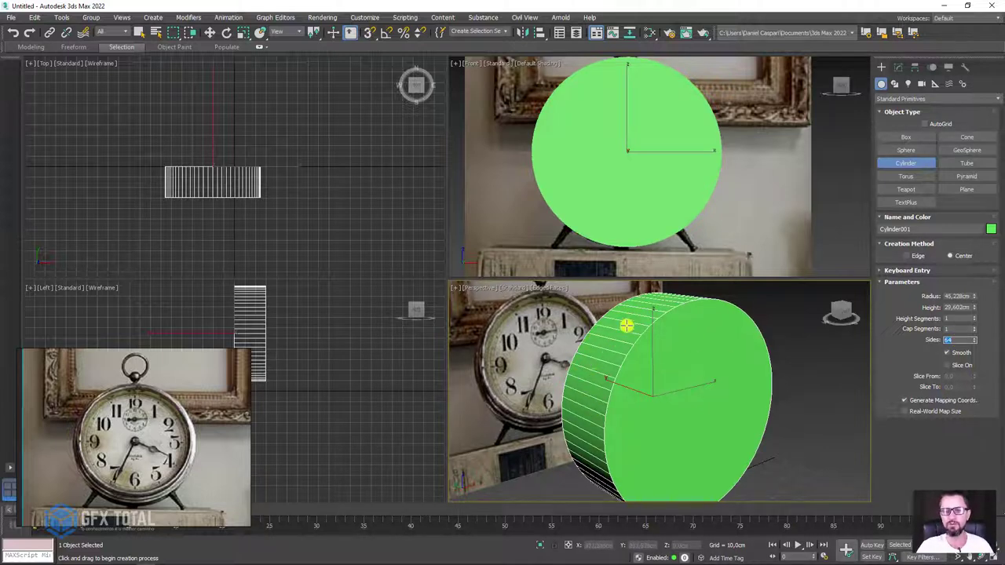
mouse_move(735, 358)
alt+middle_down()
mouse_move(696, 370)
mouse_move(665, 359)
mouse_move(759, 364)
mouse_move(764, 378)
mouse_move(704, 400)
mouse_move(723, 392)
alt+middle_up()
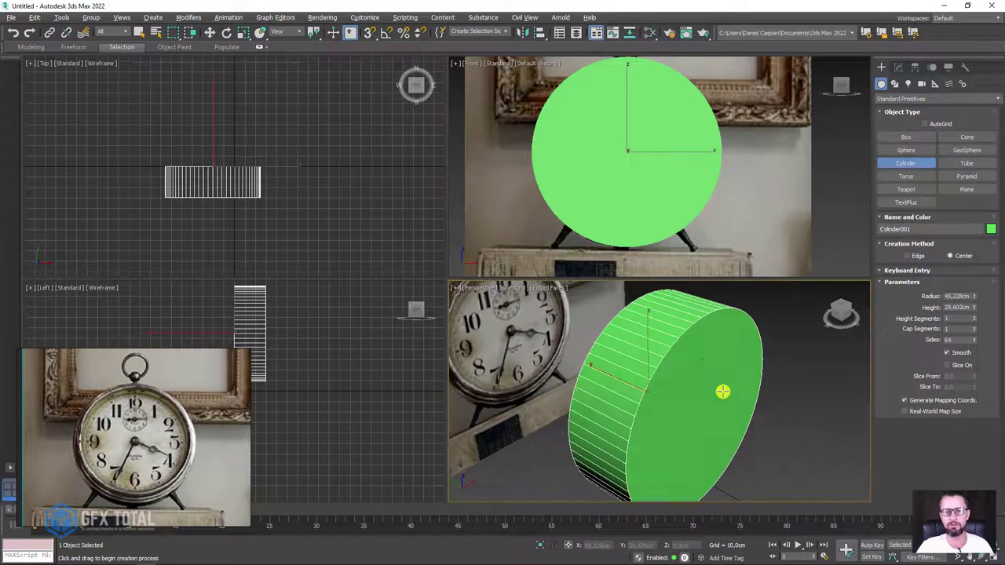
- Turn on See-Through for the cylinder in its Object Properties
scroll(611, 183, down, 3)
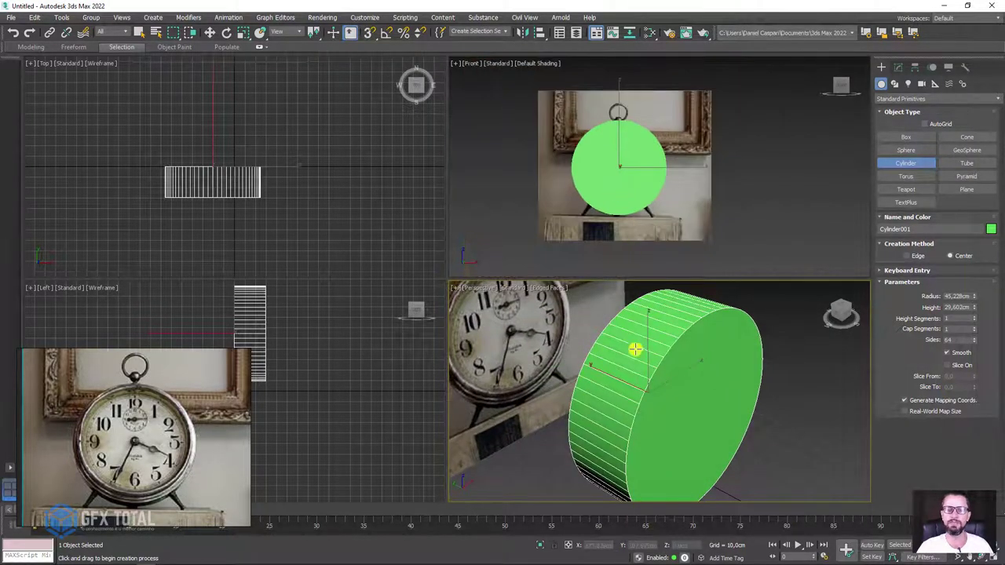
middle_drag(633, 351, 664, 353)
scroll(663, 355, up, 1)
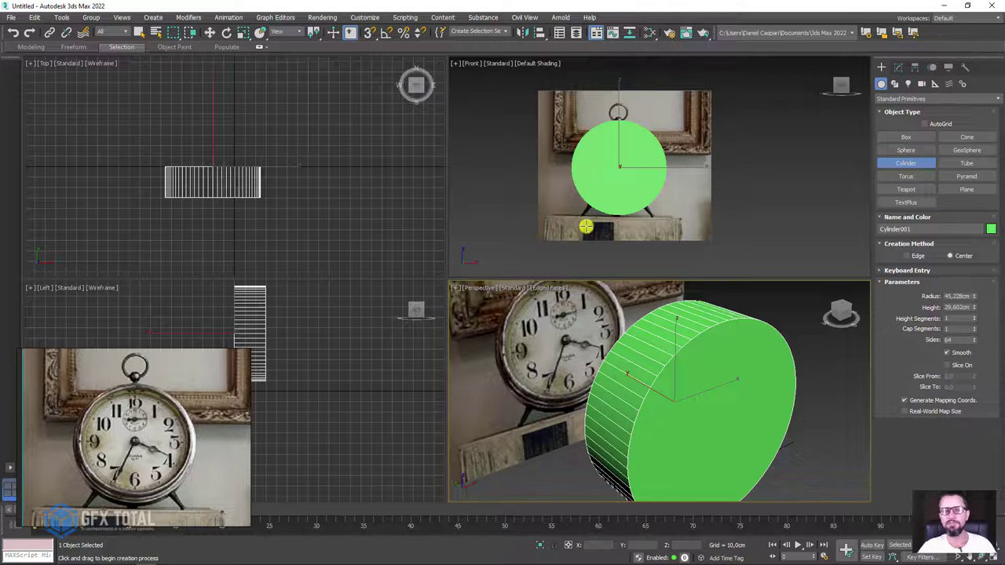
scroll(607, 144, up, 2)
scroll(626, 164, up, 1)
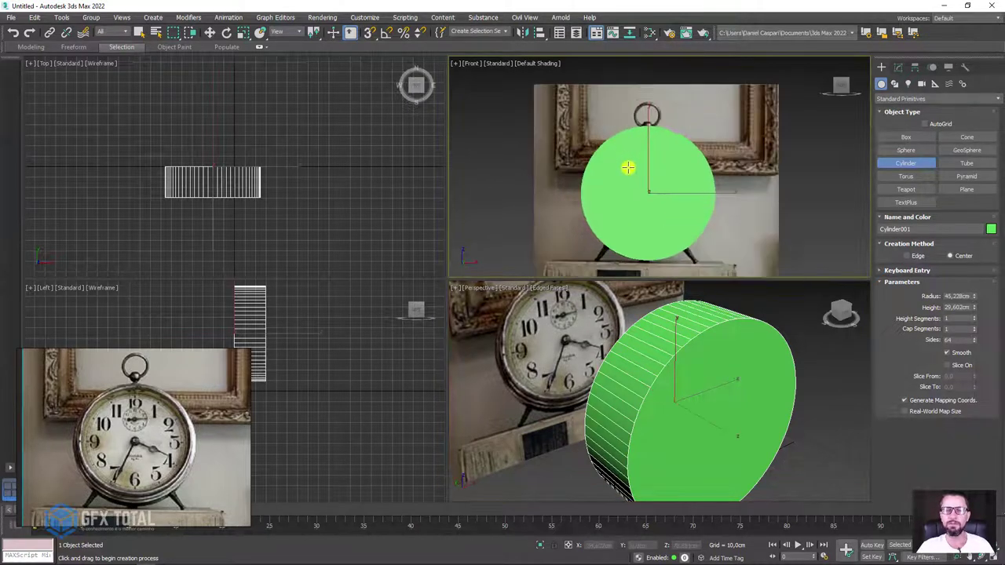
scroll(630, 165, up, 2)
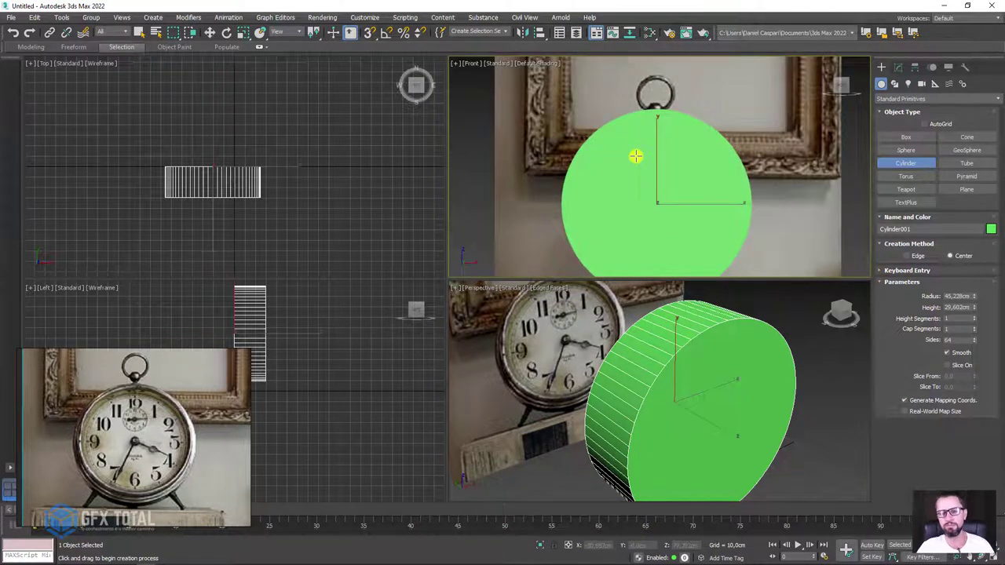
right_click(635, 157)
right_click(636, 156)
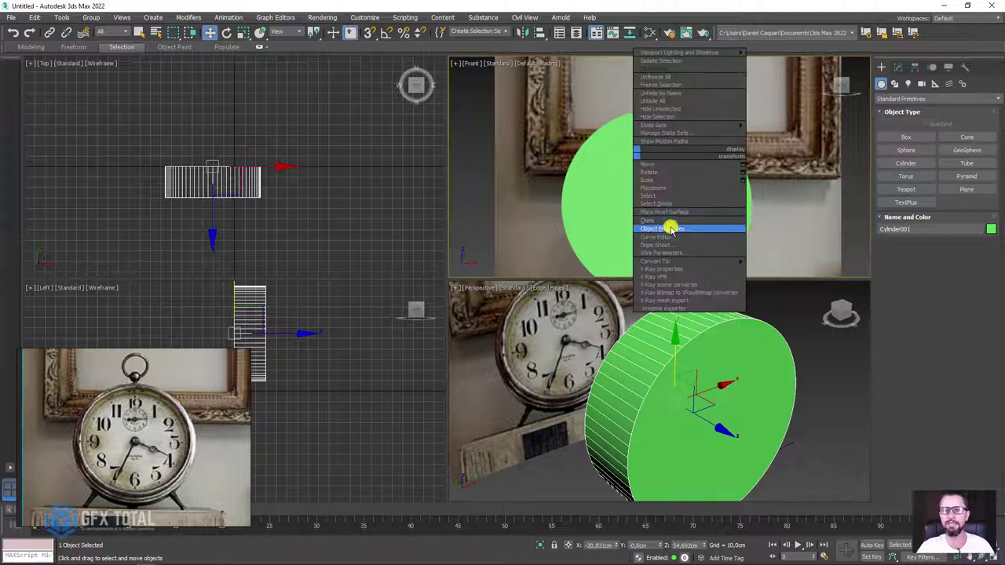
click(670, 228)
click(421, 302)
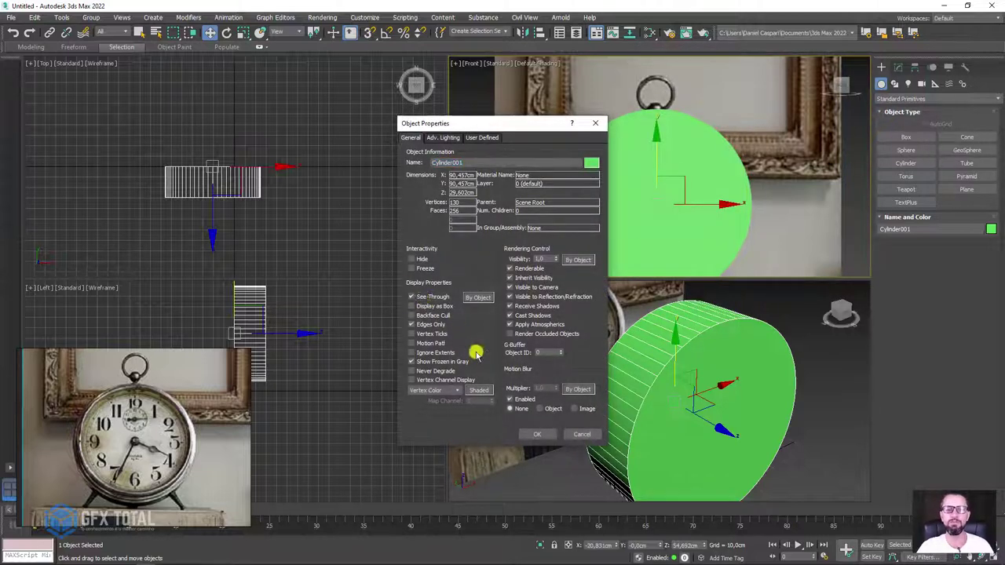
click(537, 434)
- Toggle see-through off and back on with Alt+X, then try shifting the cylinder and cancel the move
key(alt+x)
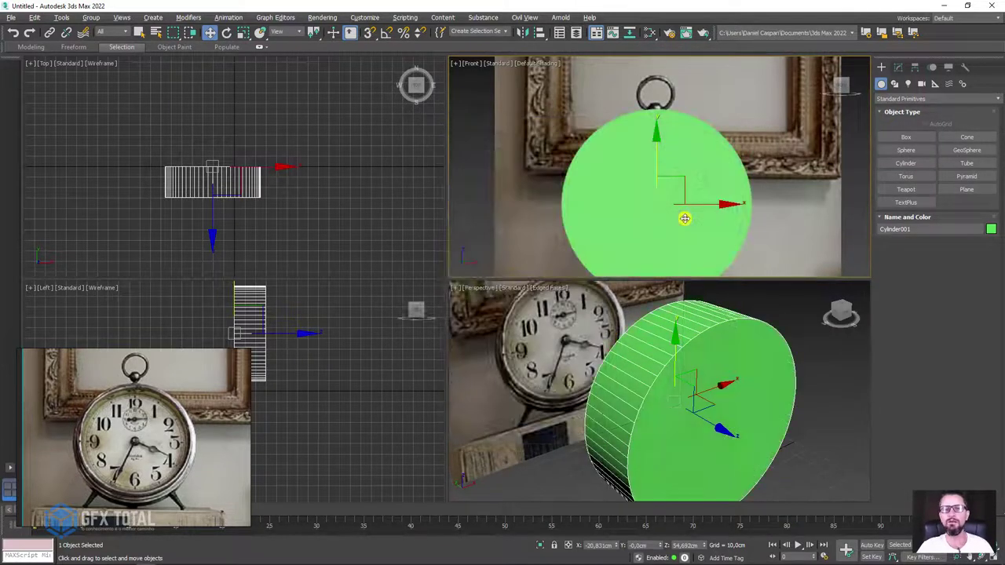
key(alt+x)
scroll(666, 175, up, 3)
scroll(686, 176, down, 3)
scroll(692, 182, down, 1)
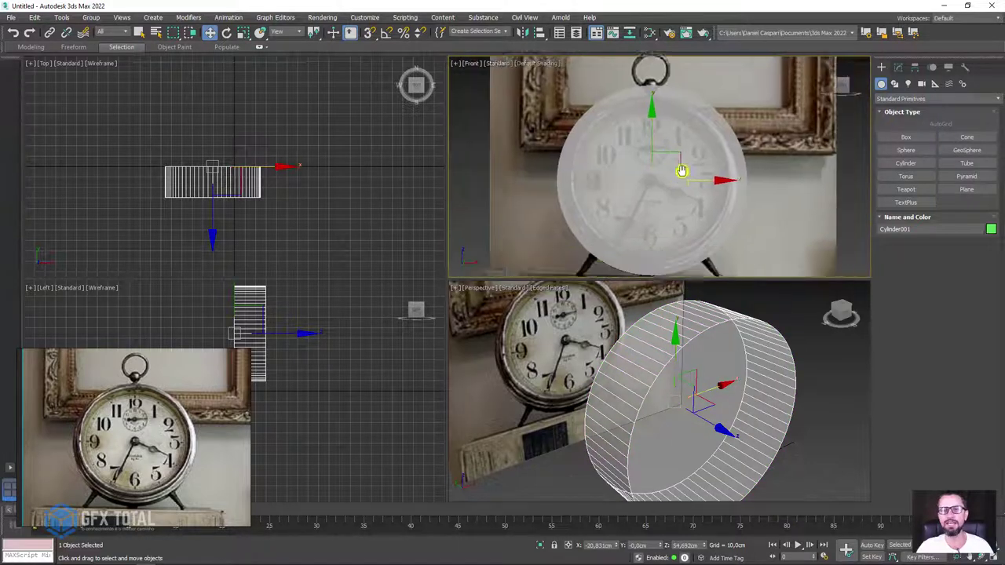
scroll(684, 168, down, 2)
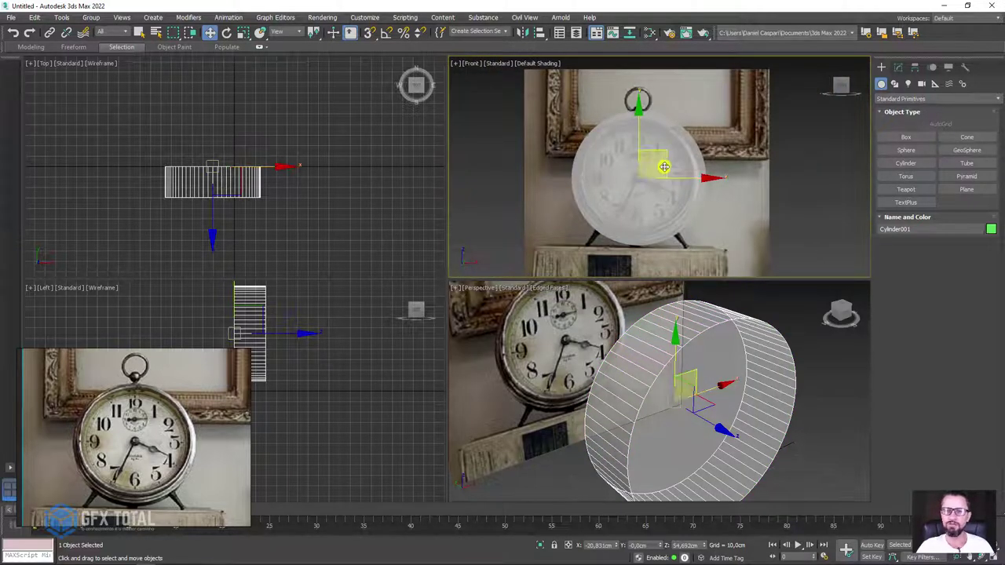
drag(664, 148, 595, 177)
right_click(649, 187)
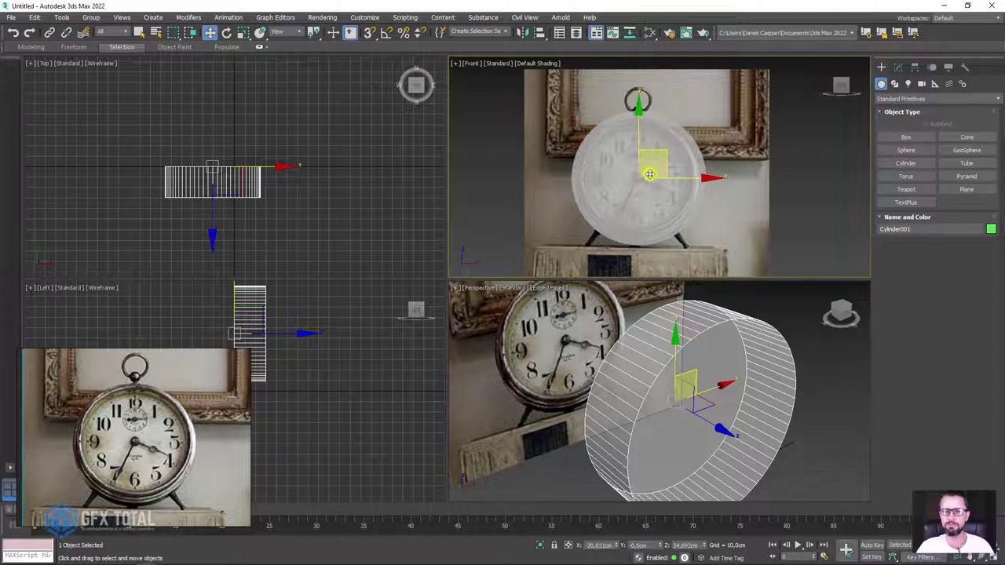
scroll(648, 175, up, 2)
- Shrink the cylinder's radius to 41.61 cm and move it over the clock face
click(898, 68)
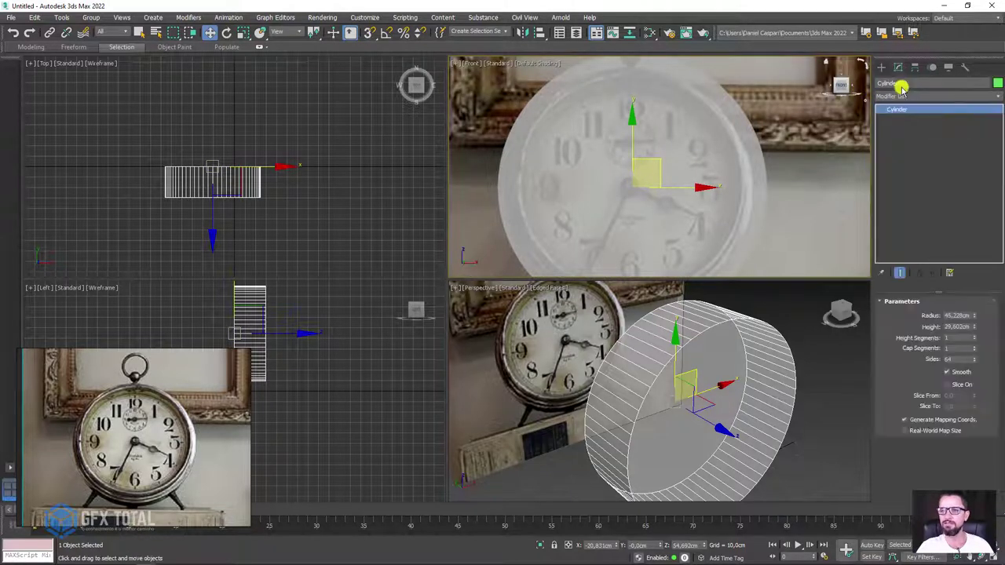
drag(974, 316, 962, 320)
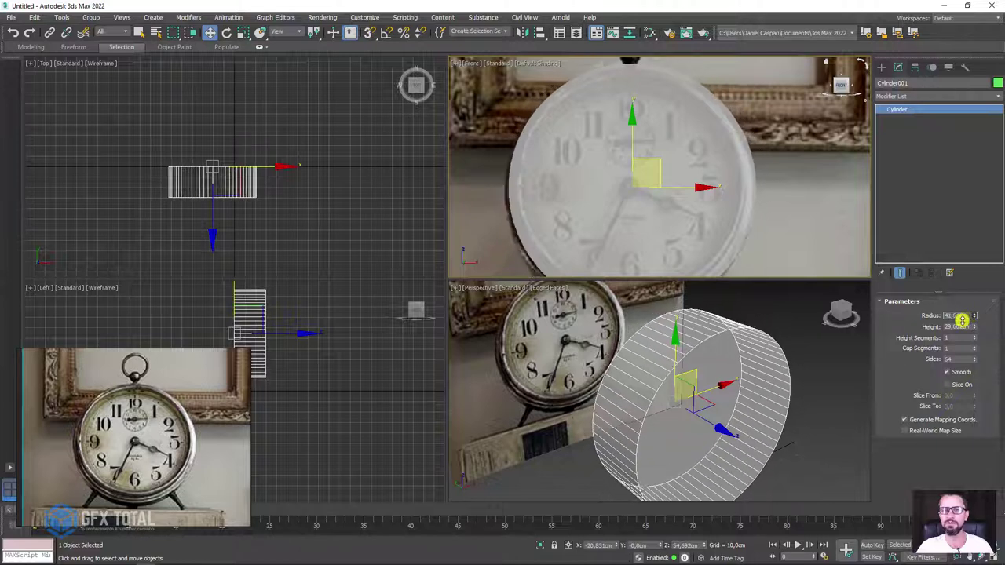
drag(651, 157, 652, 165)
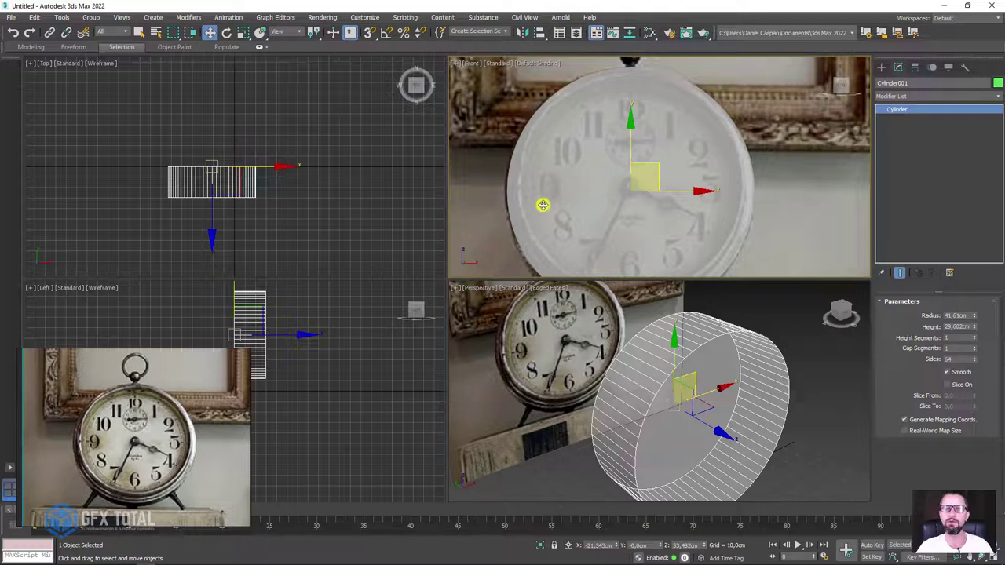
- Centre the clock in the Perspective view and enlarge the reference photo window
scroll(500, 369, up, 3)
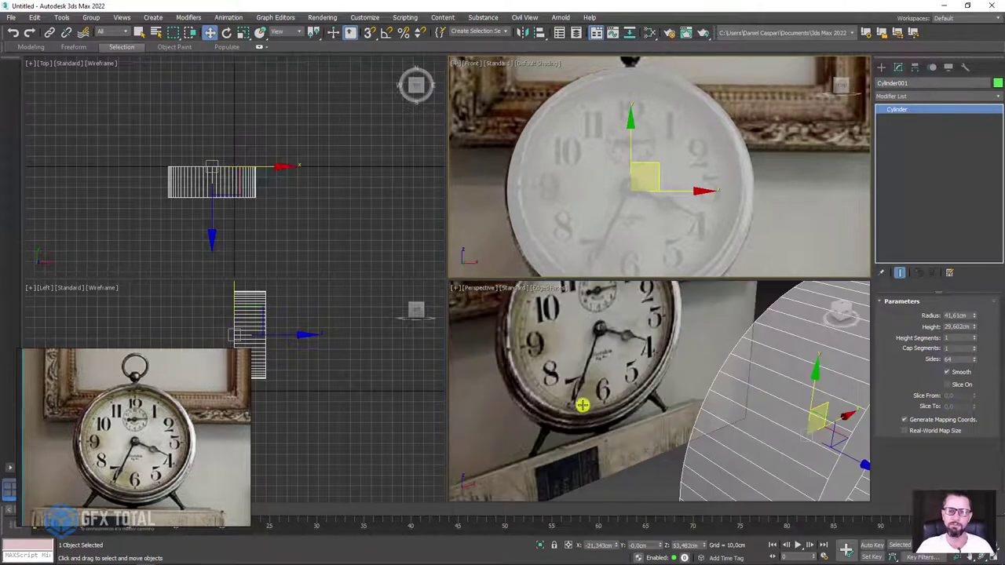
scroll(487, 366, up, 2)
scroll(507, 364, down, 2)
mouse_move(508, 364)
middle_down()
mouse_move(595, 404)
mouse_move(607, 392)
middle_up()
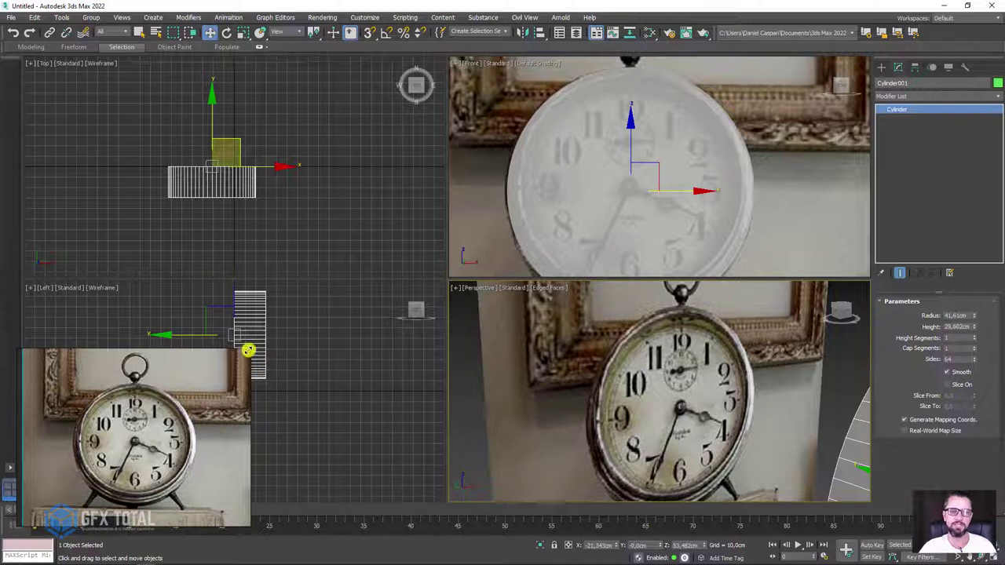
drag(248, 351, 428, 4)
- Zoom the reference photo in on the clock's lower-right rim
scroll(195, 340, up, 3)
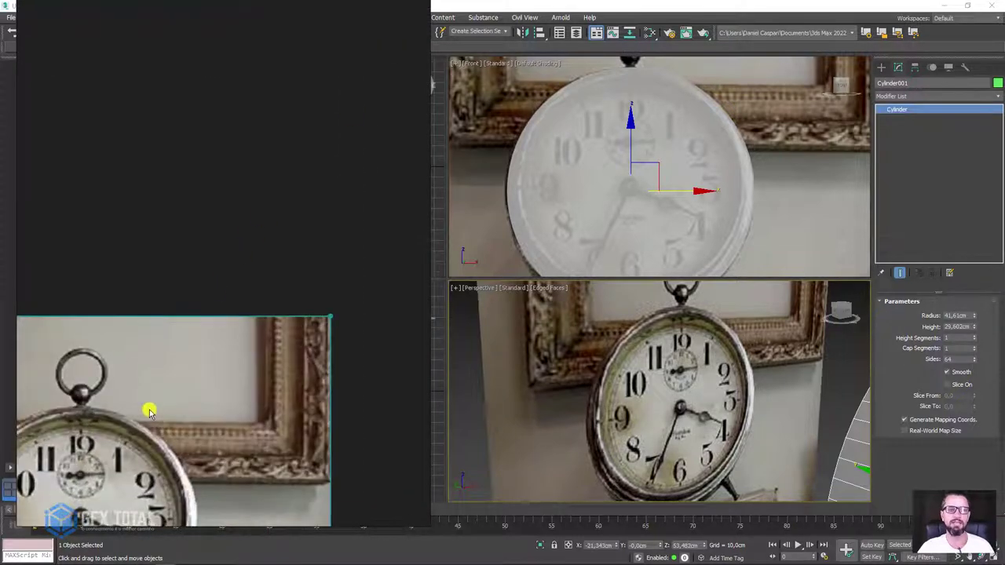
scroll(149, 412, up, 2)
scroll(206, 325, up, 2)
scroll(217, 316, up, 2)
scroll(328, 389, up, 1)
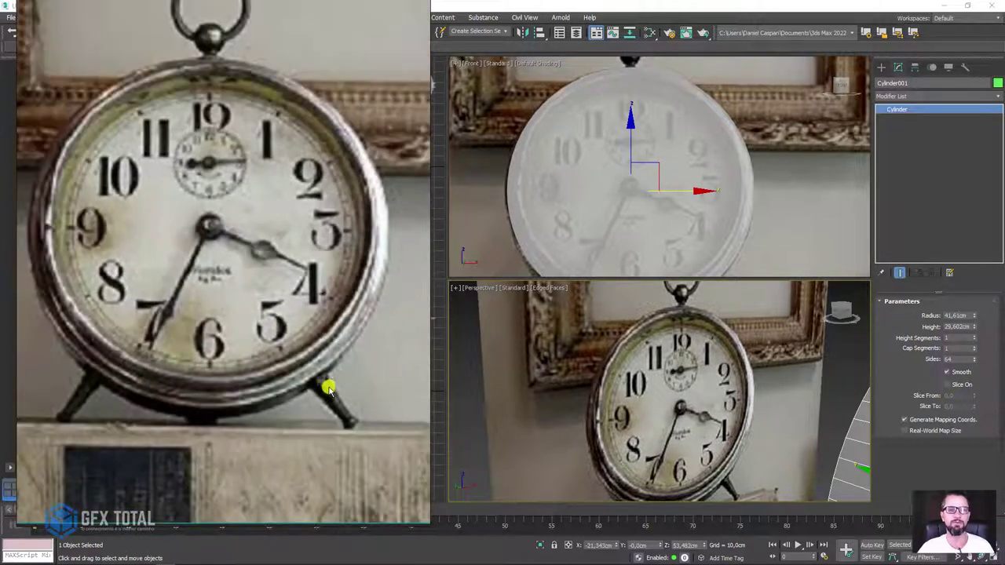
scroll(338, 369, up, 1)
scroll(354, 307, up, 1)
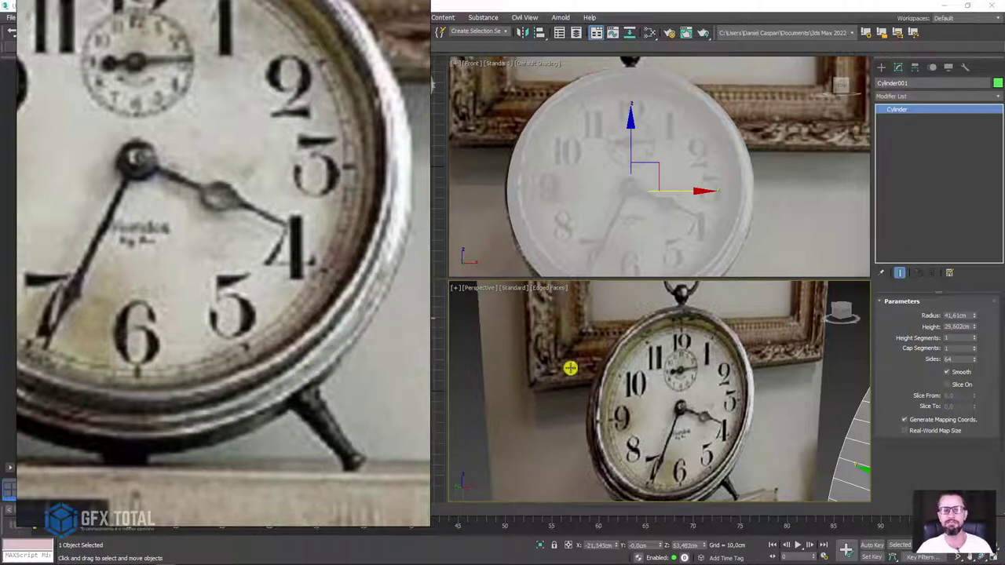
scroll(681, 392, down, 5)
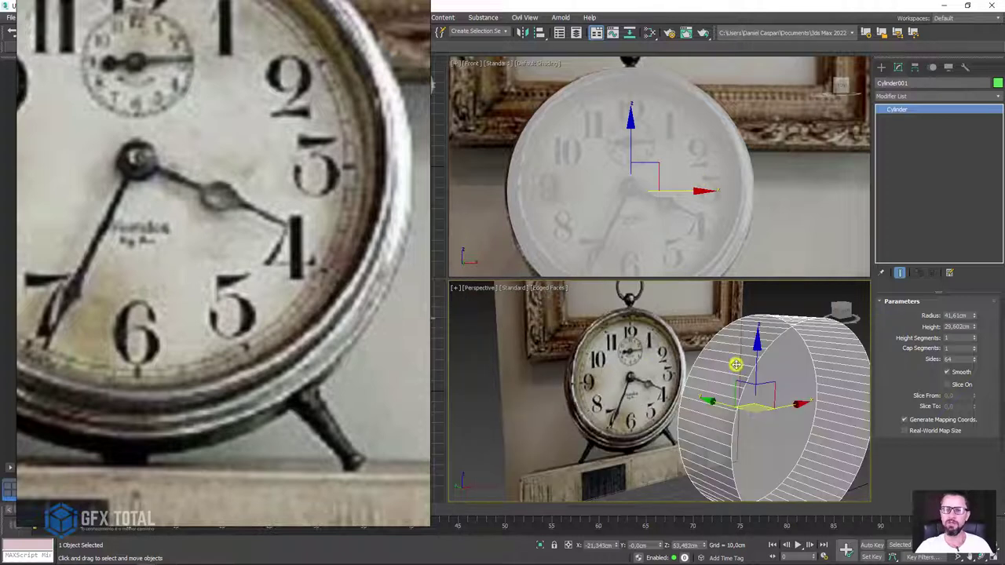
- Switch off the cylinder's see-through display with Alt+X
mouse_move(681, 392)
alt+middle_down()
mouse_move(790, 408)
mouse_move(774, 404)
alt+middle_up()
key(alt+x)
scroll(789, 408, up, 3)
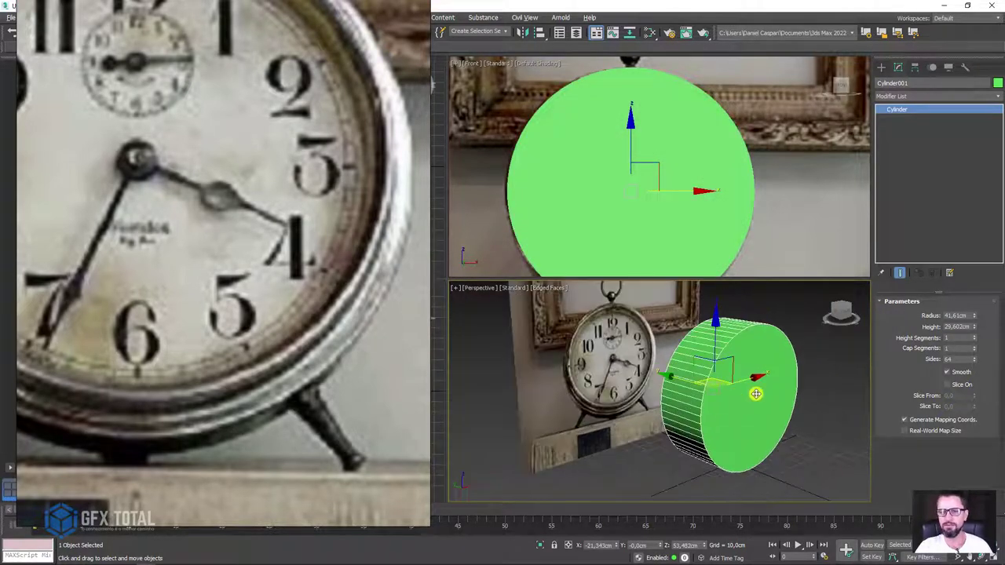
- Add an Edit Poly modifier to the cylinder and select its front cap polygon
click(944, 95)
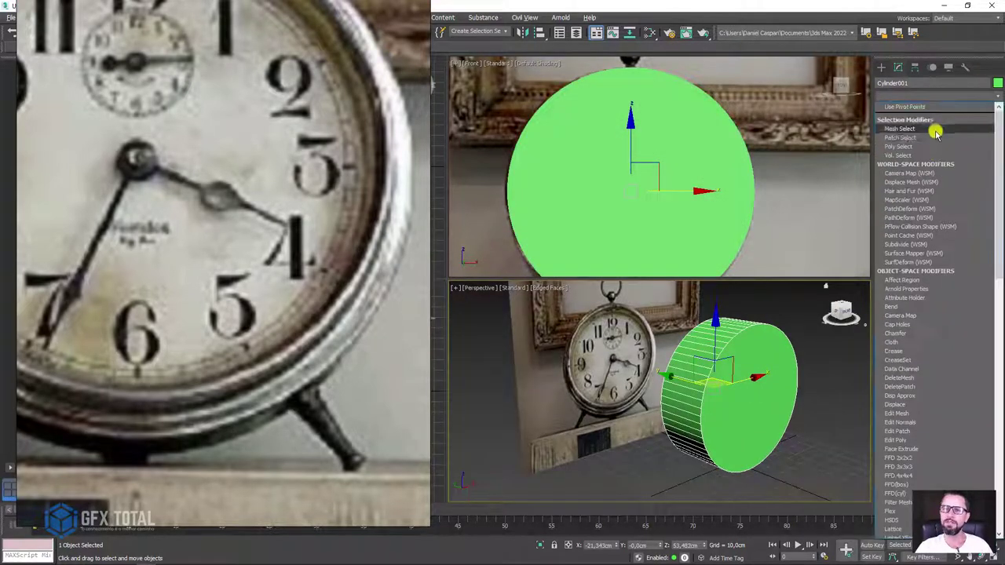
click(897, 440)
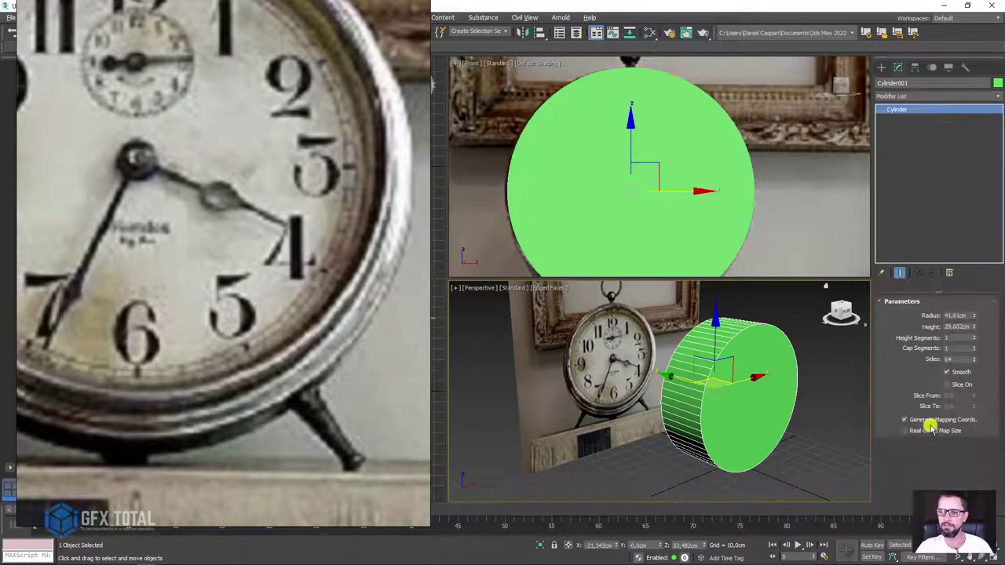
click(952, 381)
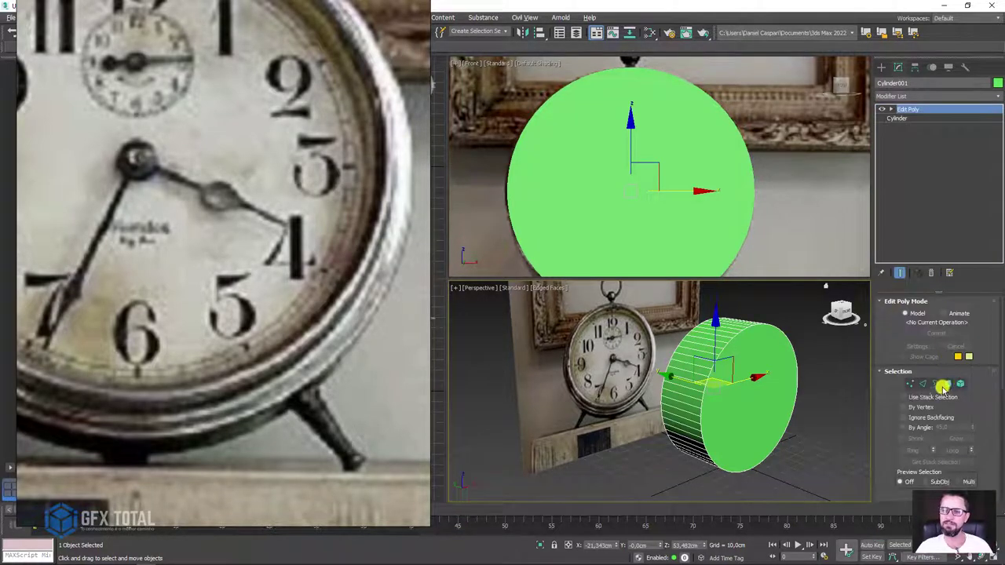
click(750, 377)
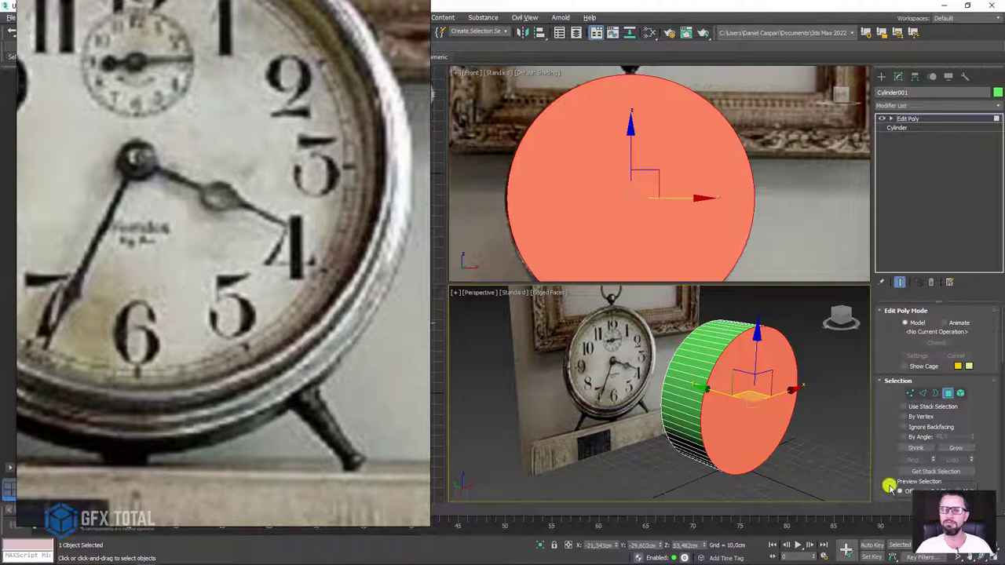
- Inset the front cap to form a rim, then extrude the inset face
drag(886, 480, 890, 298)
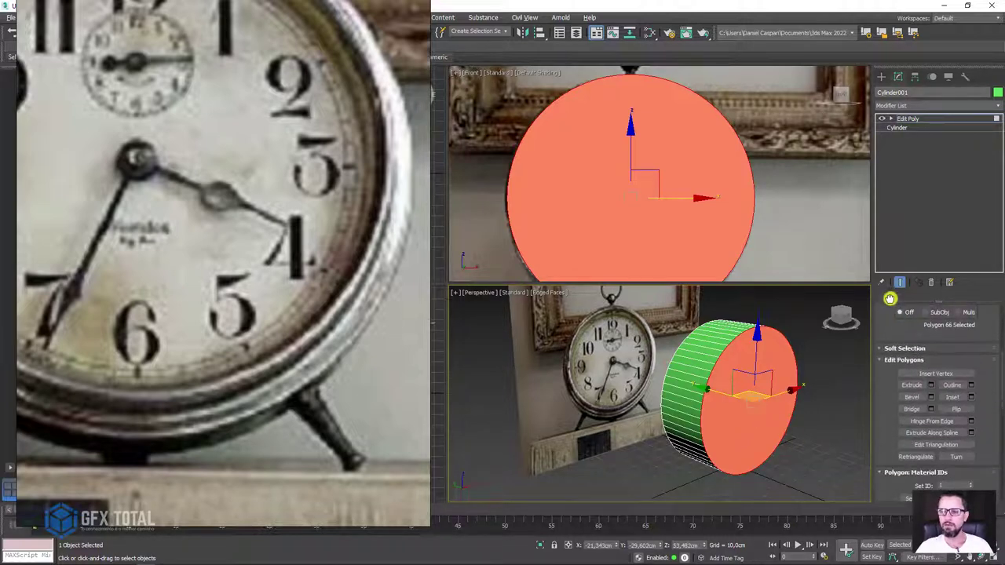
click(952, 395)
scroll(722, 403, up, 3)
scroll(718, 404, up, 4)
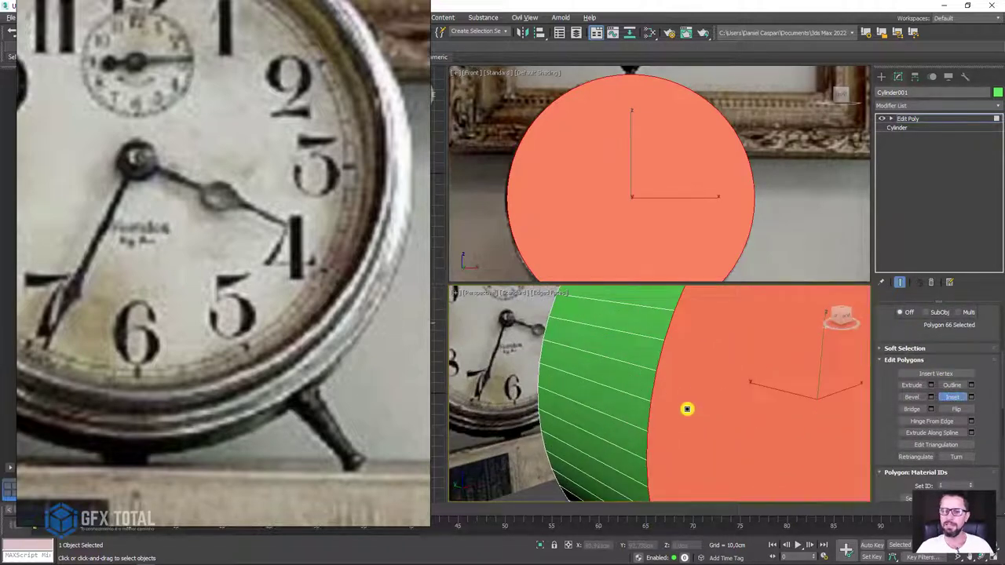
drag(687, 408, 692, 405)
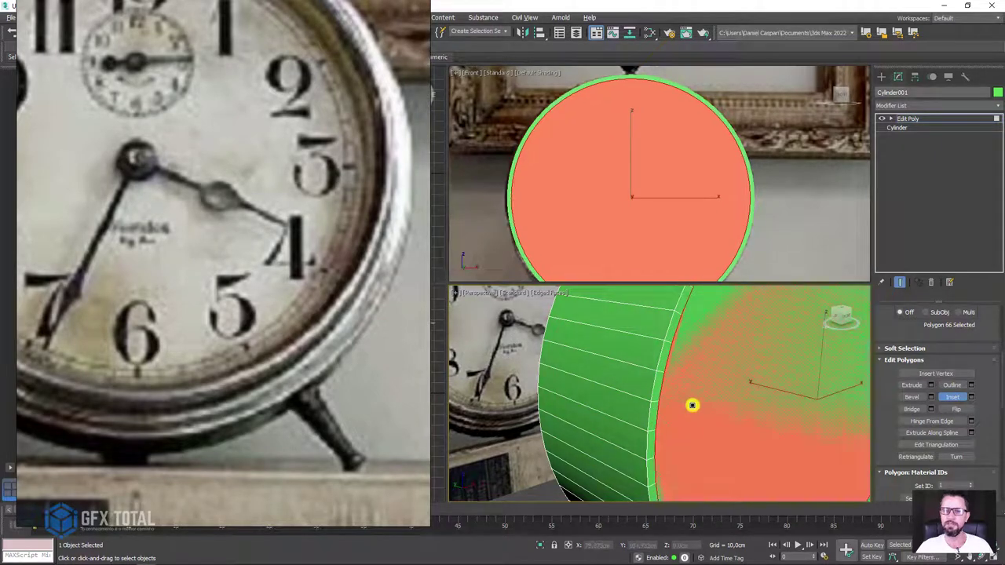
click(907, 385)
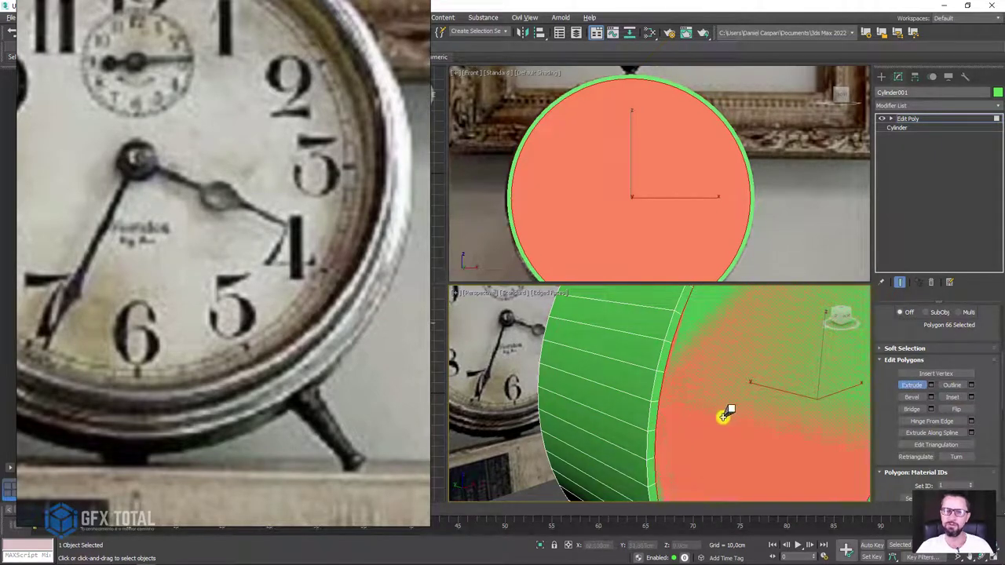
drag(713, 411, 722, 405)
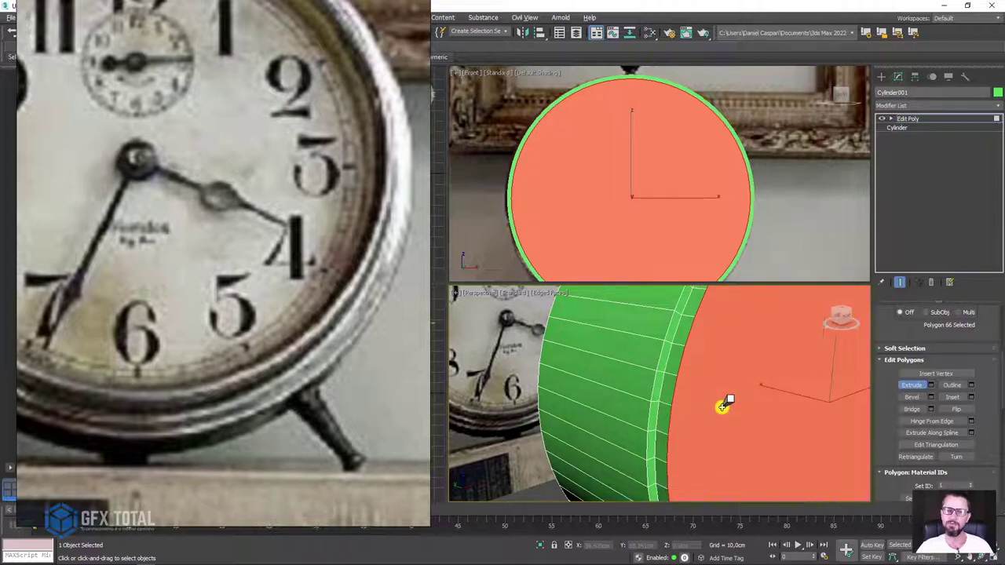
scroll(722, 405, down, 5)
scroll(568, 426, up, 3)
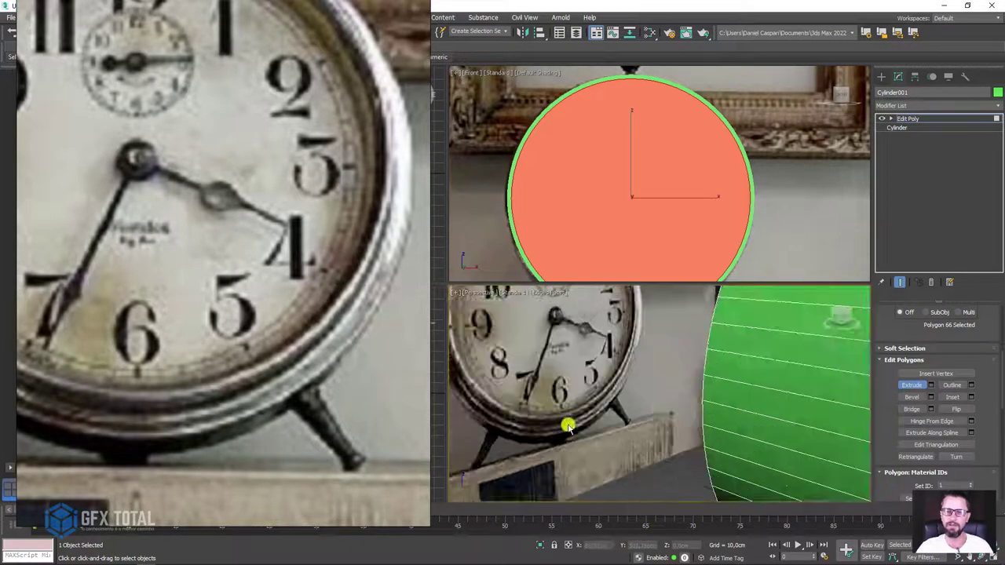
scroll(345, 321, up, 1)
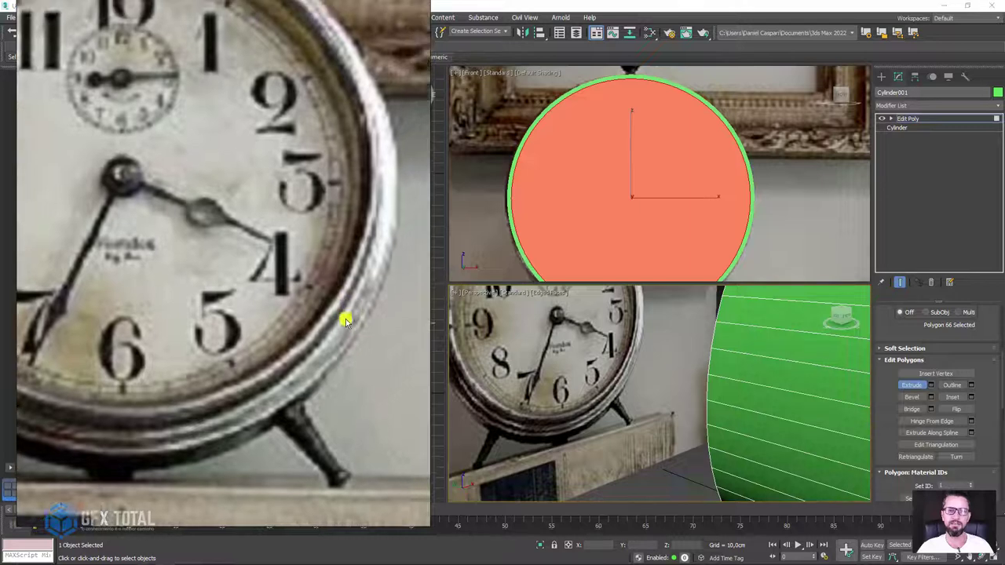
- Reposition the clock photo and shrink its window smaller and lower beside the cylinder
drag(346, 320, 330, 361)
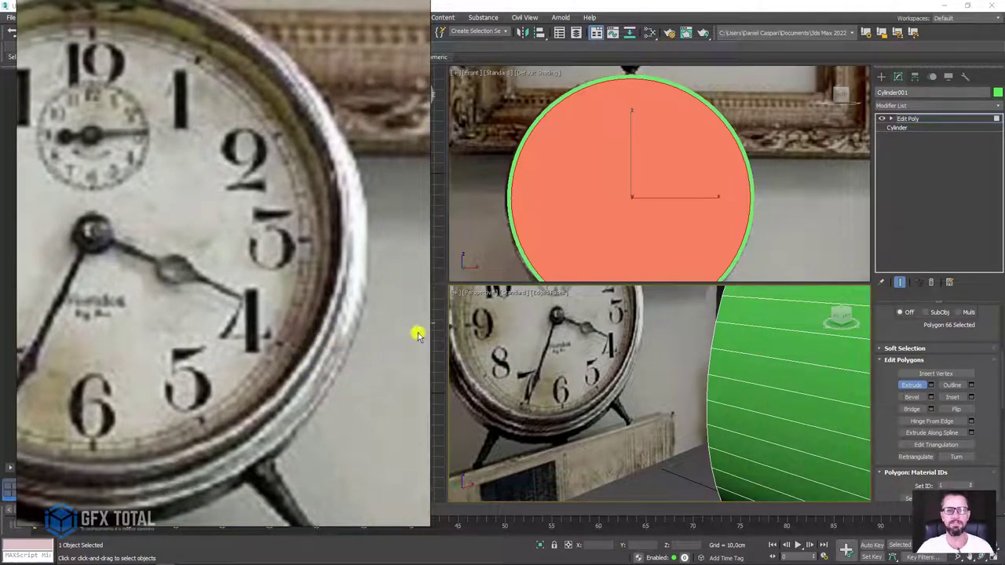
scroll(503, 369, down, 5)
scroll(722, 382, up, 4)
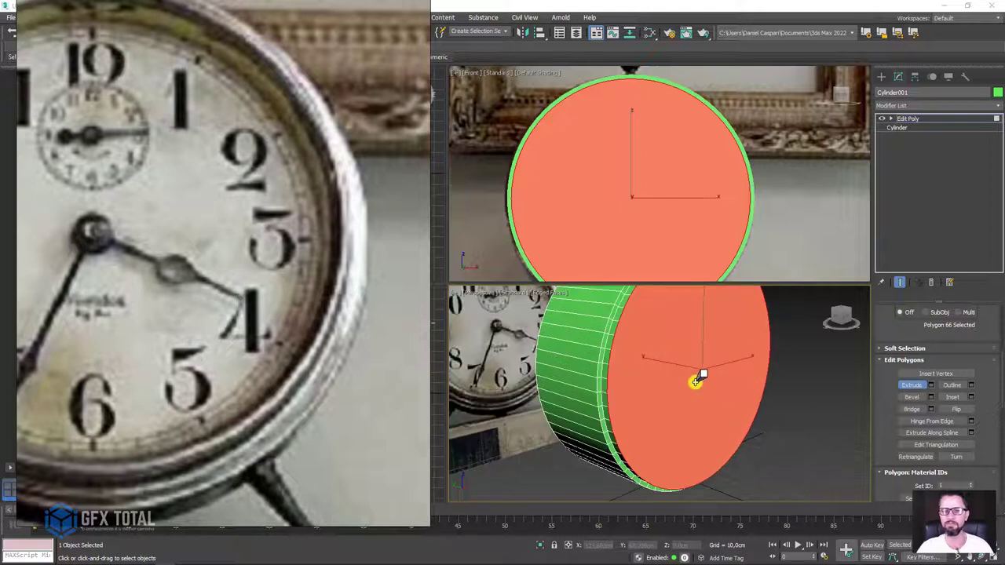
scroll(665, 385, up, 2)
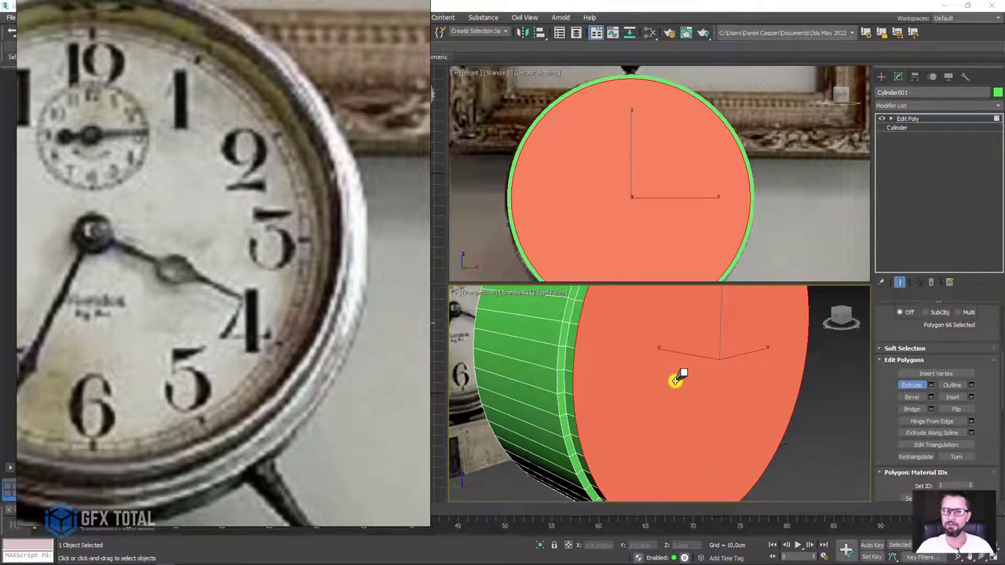
scroll(675, 380, down, 2)
mouse_move(673, 381)
alt+middle_down()
mouse_move(718, 381)
mouse_move(698, 392)
alt+middle_up()
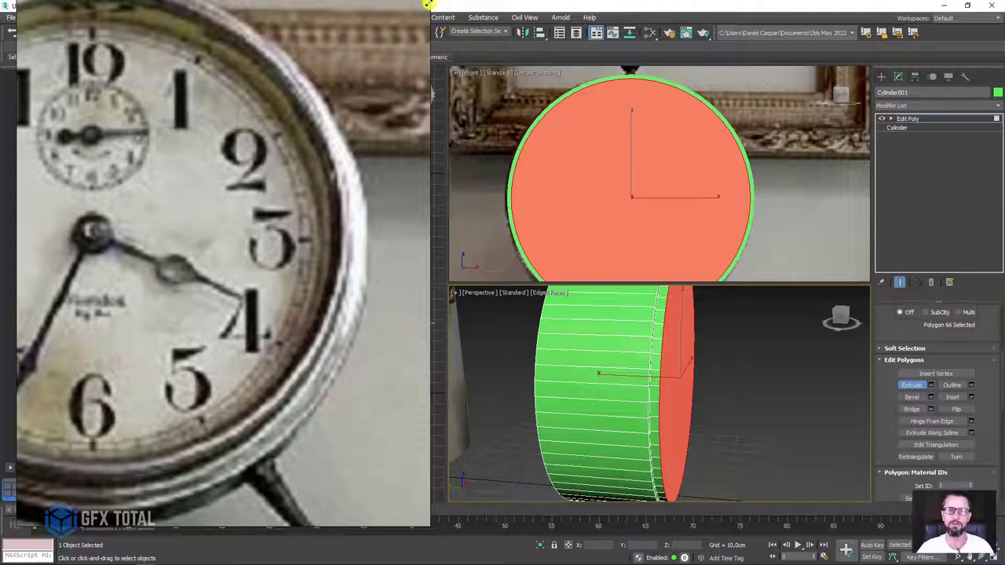
mouse_move(428, 4)
mouse_down()
mouse_move(427, 72)
mouse_move(391, 166)
mouse_up()
scroll(241, 240, down, 2)
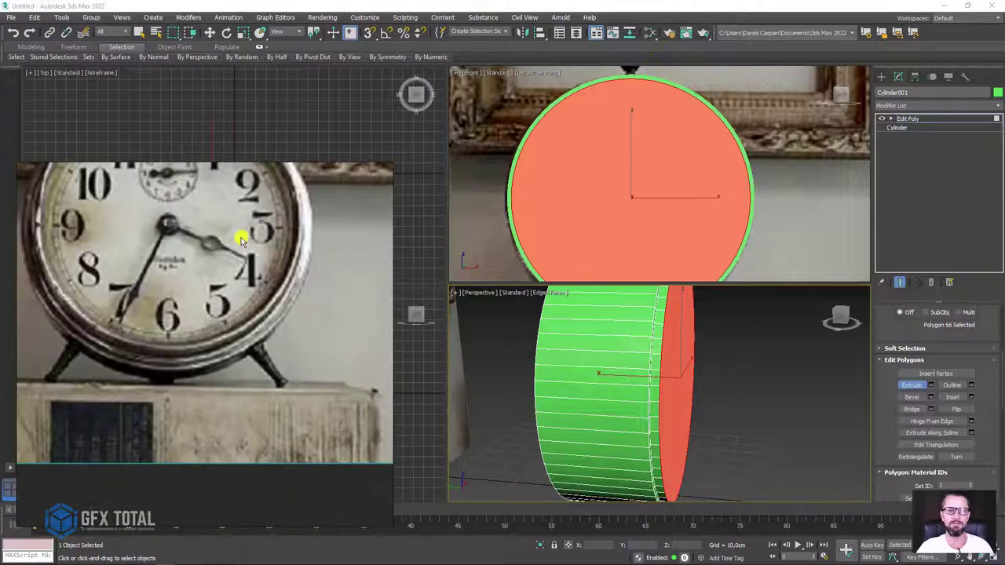
- Nudge the selected end faces with Select and Move, then inset them to create a rim
click(209, 32)
drag(634, 377, 632, 376)
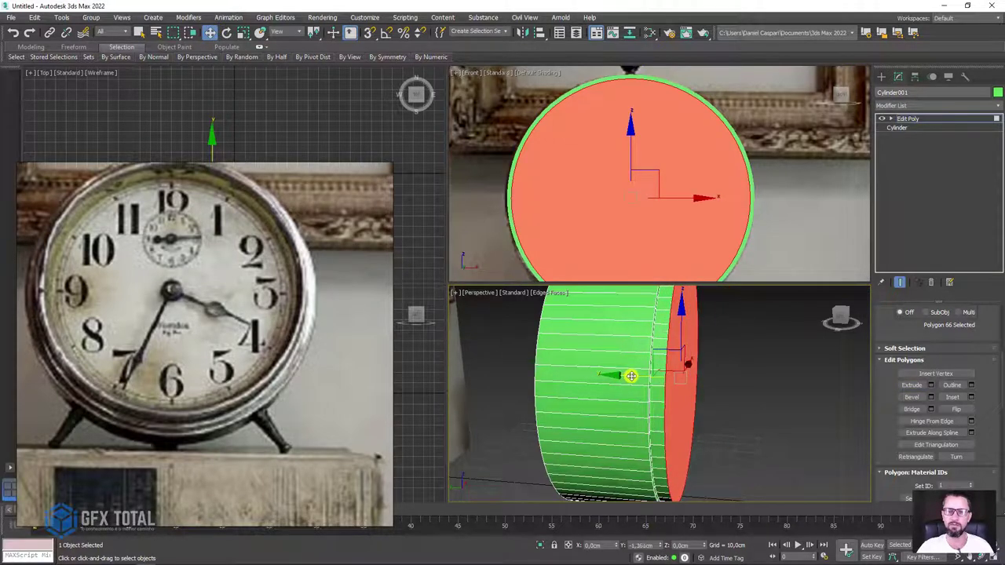
mouse_move(632, 376)
alt+middle_down()
mouse_move(668, 421)
mouse_move(688, 420)
alt+middle_up()
scroll(679, 377, up, 3)
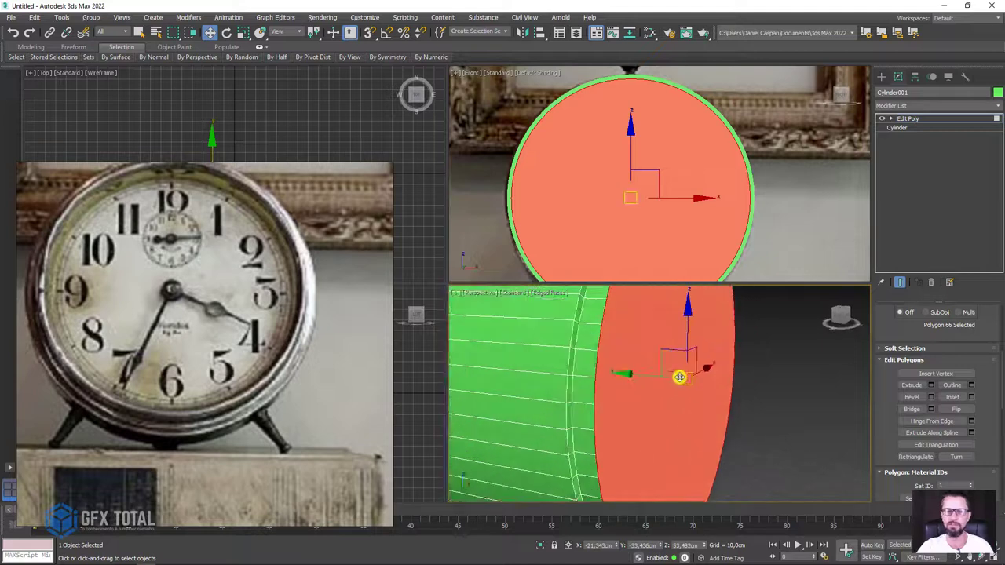
click(952, 396)
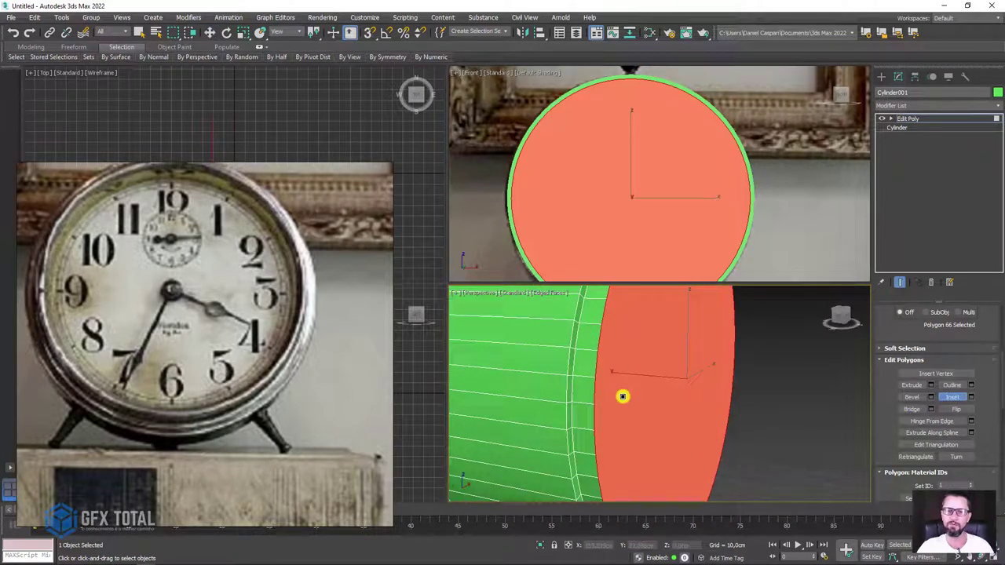
drag(623, 396, 631, 392)
mouse_move(636, 394)
alt+middle_down()
mouse_move(602, 397)
mouse_move(611, 397)
alt+middle_up()
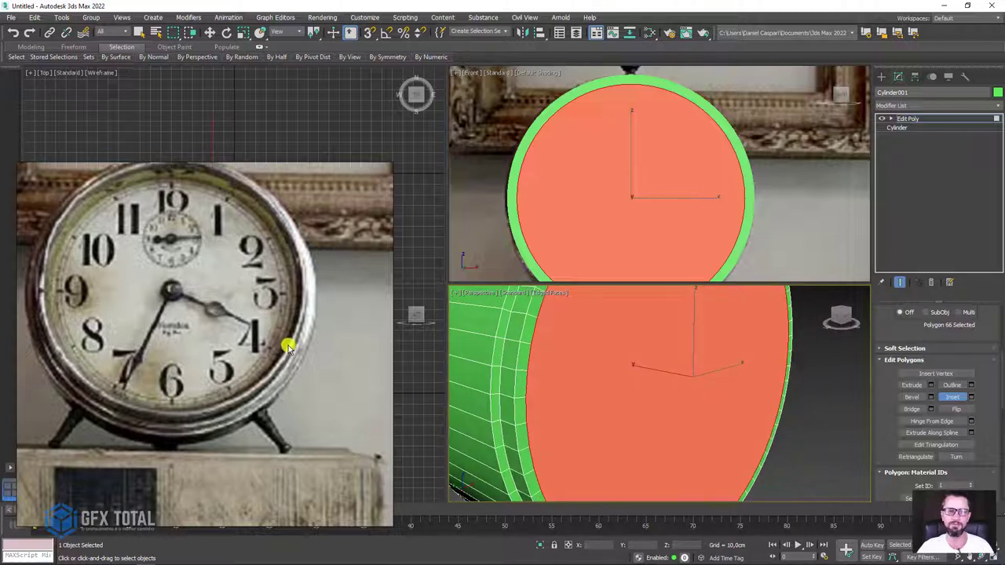
- Extrude the inset end face inward, leaving a thin rim around it
click(912, 385)
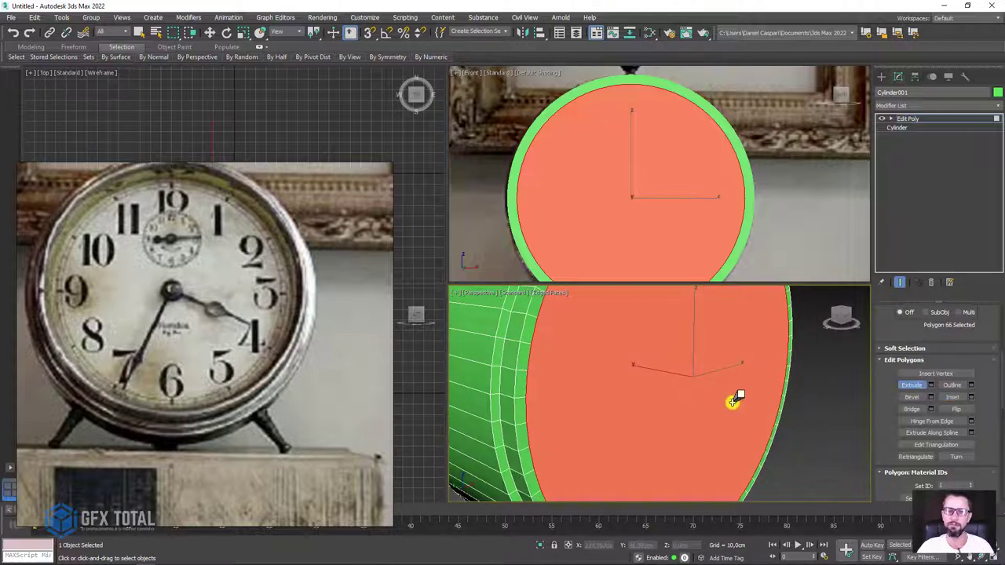
mouse_move(731, 400)
mouse_down()
mouse_move(651, 419)
mouse_move(573, 393)
mouse_up()
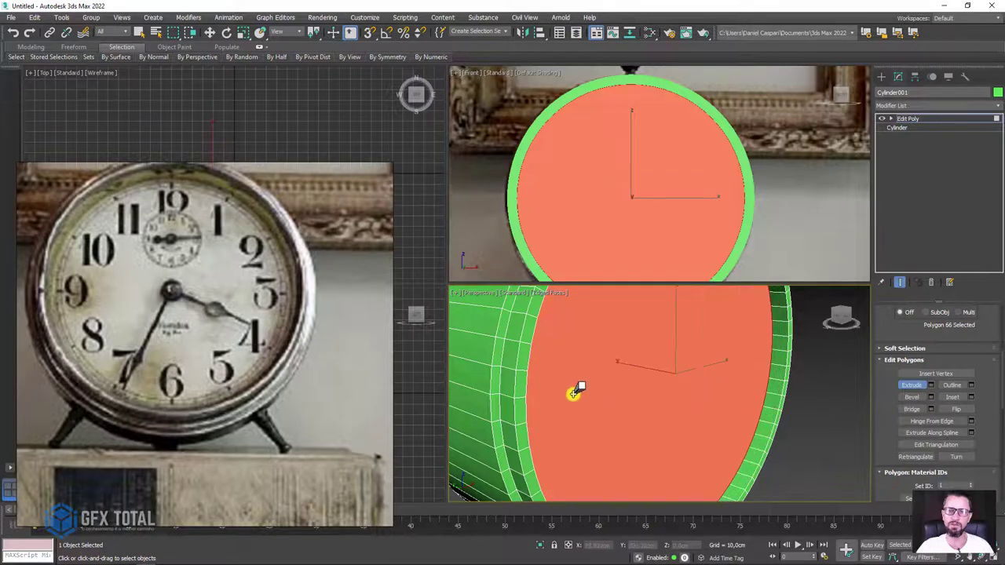
scroll(573, 392, down, 5)
alt+middle_drag(606, 387, 623, 377)
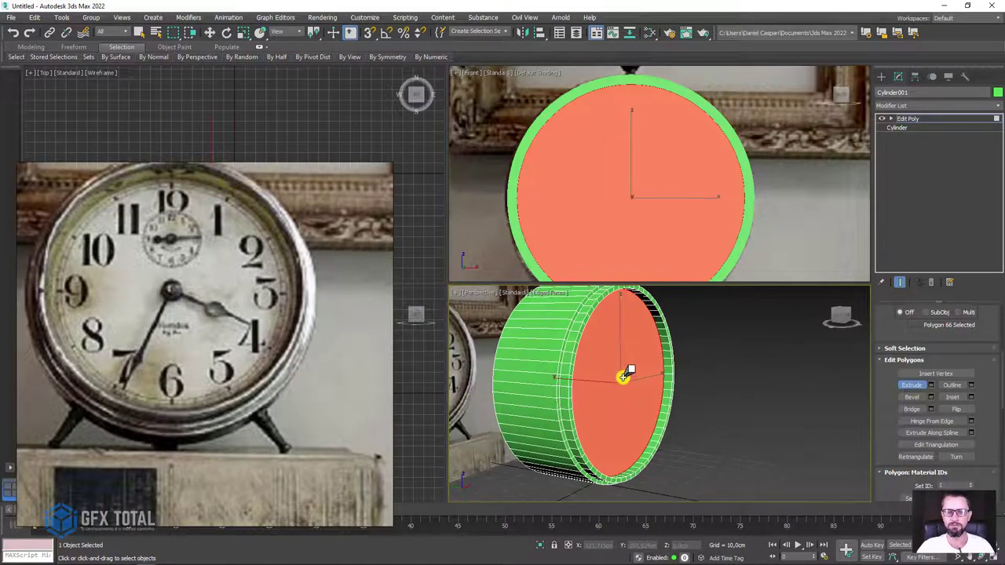
key(l)
scroll(704, 372, up, 3)
- In wireframe Left view, shift the inset front face back along X, then restore shaded display with edges
scroll(694, 319, up, 2)
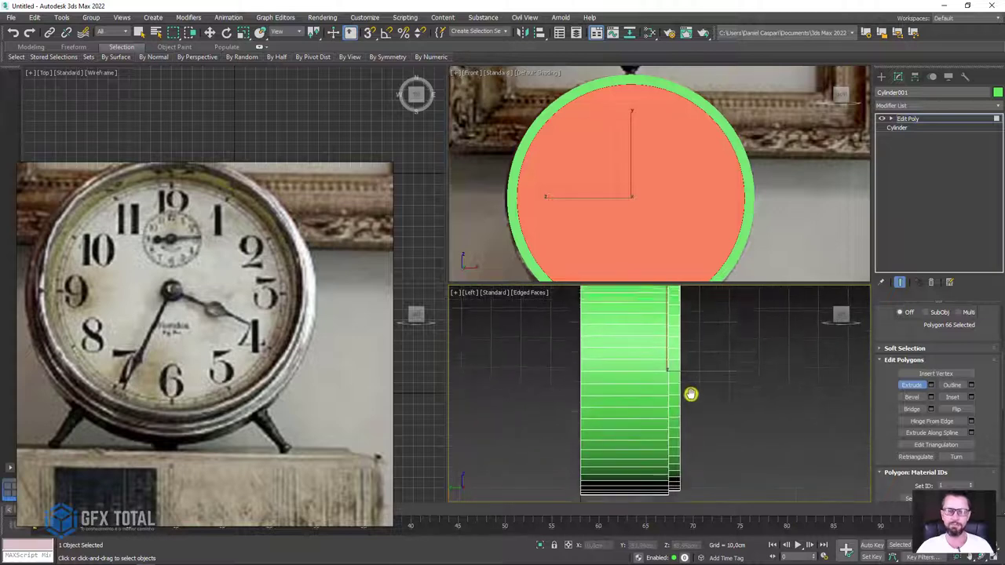
scroll(691, 395, up, 1)
key(F3)
scroll(671, 408, up, 3)
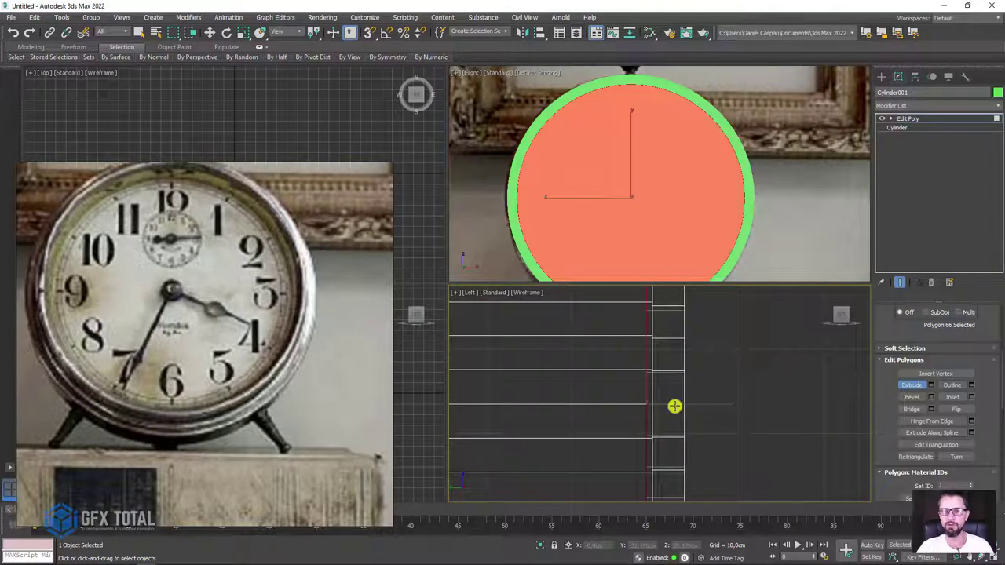
click(213, 33)
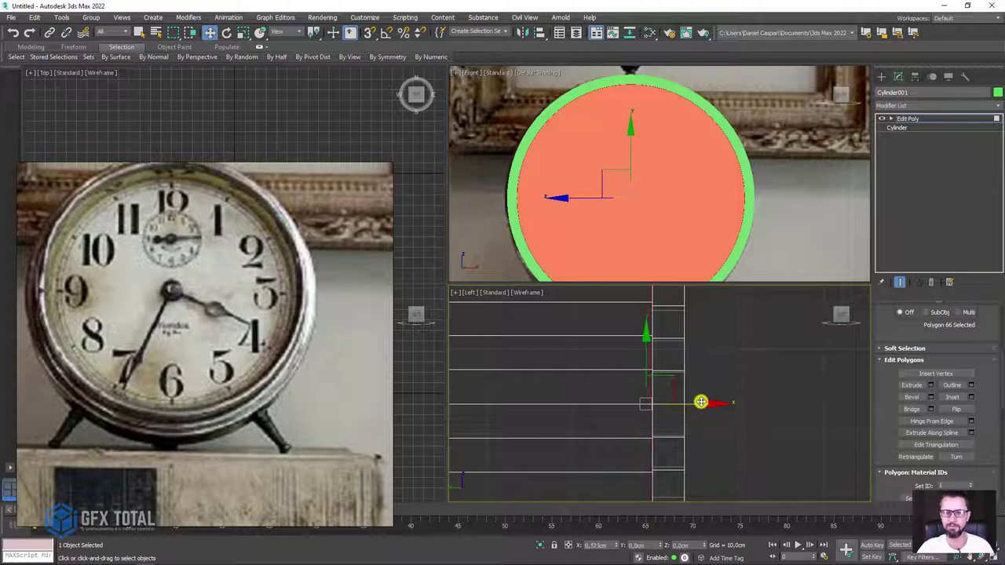
scroll(660, 415, up, 4)
scroll(666, 385, up, 1)
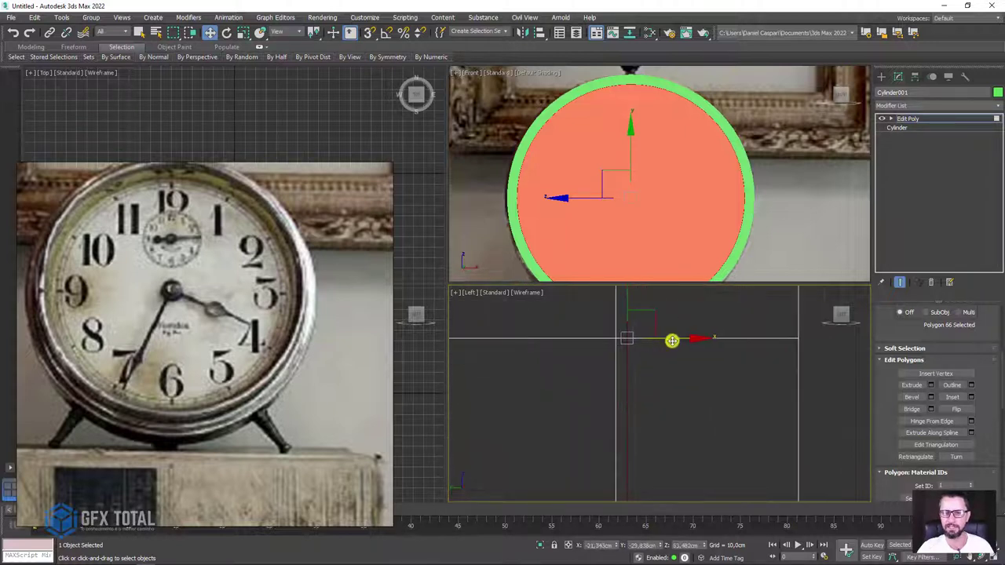
scroll(620, 375, down, 2)
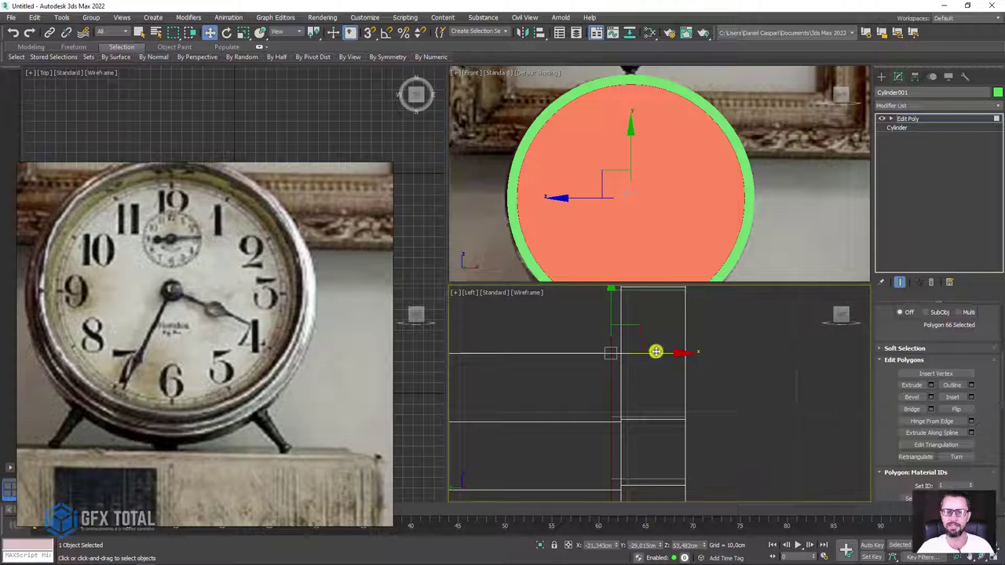
drag(653, 355, 606, 394)
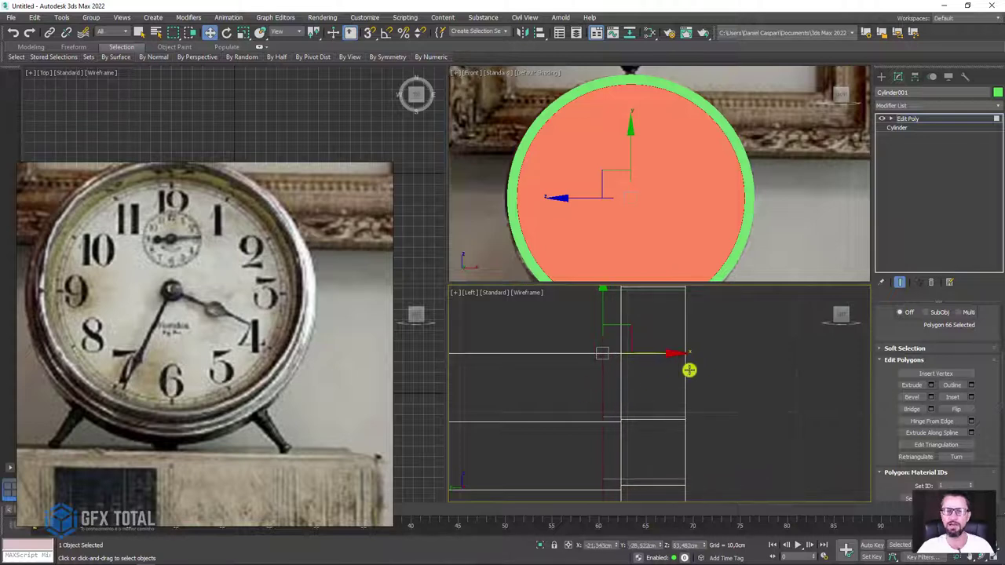
mouse_move(688, 369)
alt+middle_down()
mouse_move(776, 382)
mouse_move(812, 415)
mouse_move(763, 431)
mouse_move(713, 469)
mouse_move(659, 463)
mouse_move(743, 421)
mouse_move(729, 432)
alt+middle_up()
key(F3)
key(F4)
- Clear the face selection, exit Polygon level and add a TurboSmooth modifier to Cylinder001
click(821, 374)
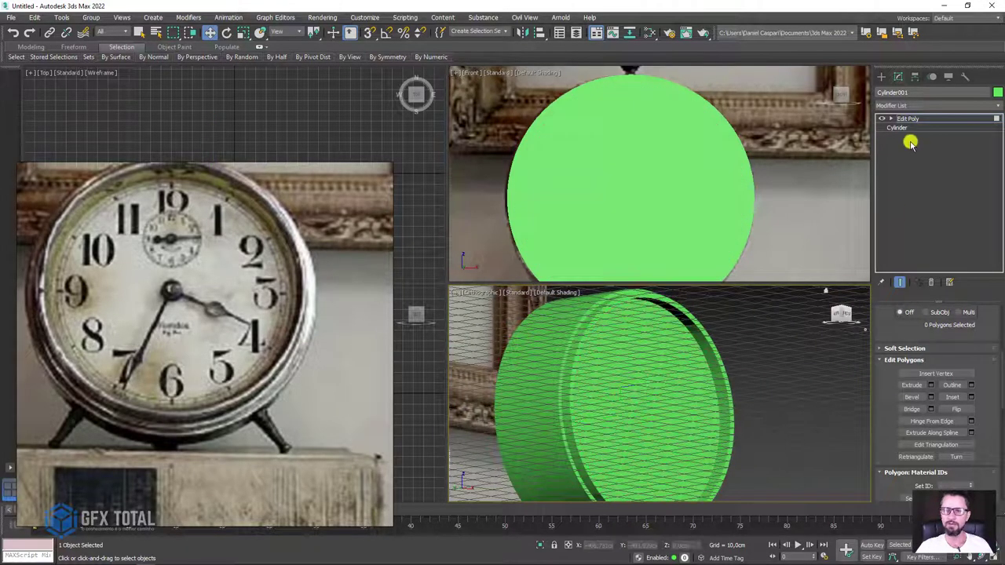
click(917, 120)
mouse_move(756, 352)
alt+middle_down()
mouse_move(752, 382)
mouse_move(762, 366)
alt+middle_up()
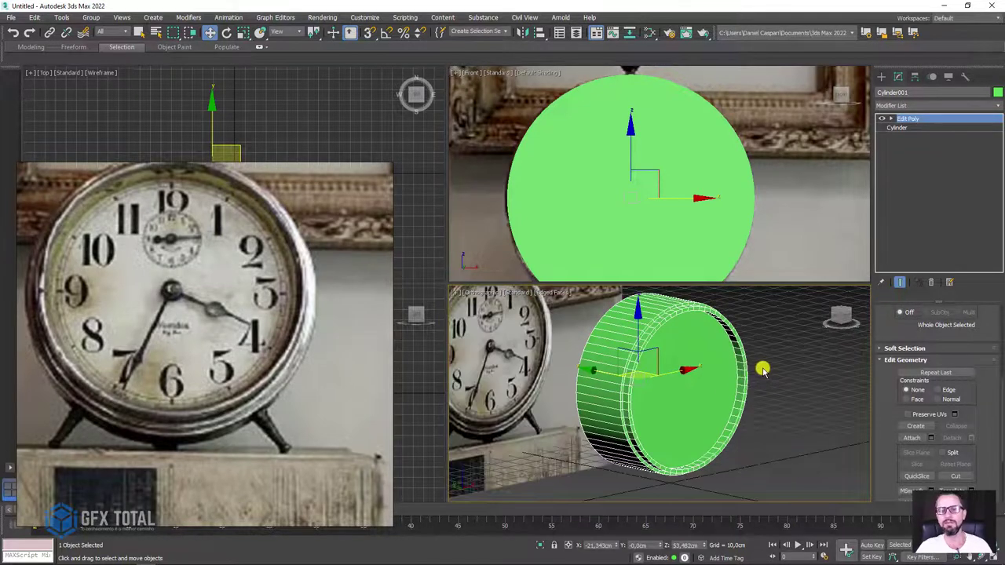
click(963, 106)
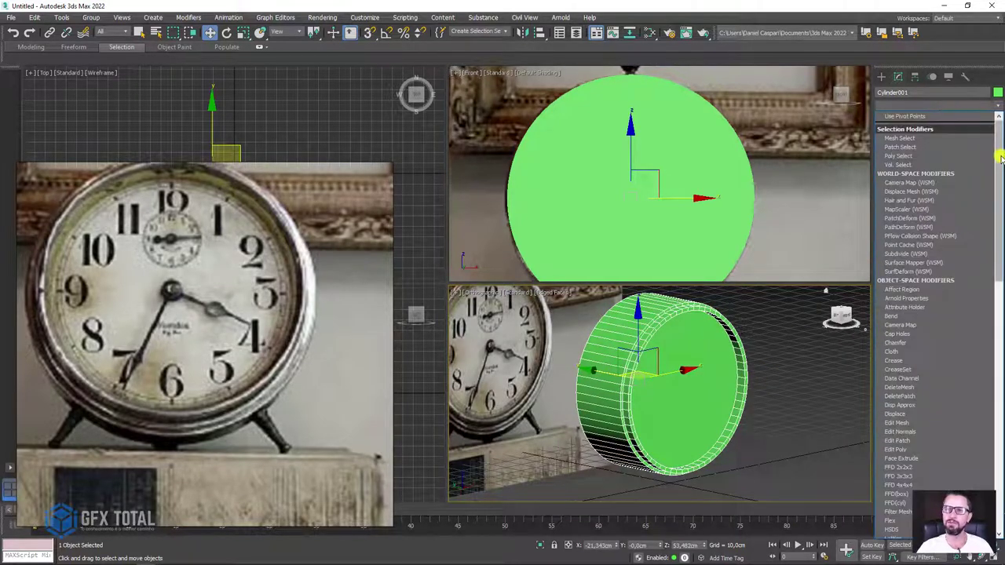
drag(999, 157, 982, 442)
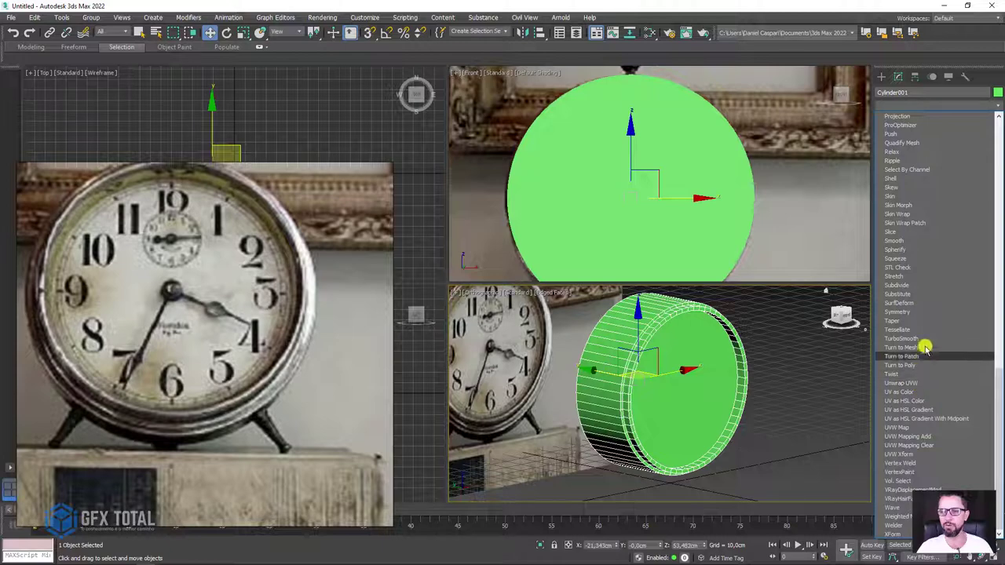
click(919, 338)
- Orbit around the smoothed cylinder to inspect its edges and toggle the smoothing display
mouse_move(760, 392)
alt+middle_down()
mouse_move(730, 381)
mouse_move(769, 377)
mouse_move(657, 307)
alt+middle_up()
scroll(734, 321, up, 5)
mouse_move(734, 320)
alt+middle_down()
mouse_move(718, 382)
mouse_move(711, 304)
mouse_move(660, 376)
mouse_move(785, 370)
mouse_move(670, 390)
mouse_move(707, 408)
mouse_move(731, 393)
alt+middle_up()
click(883, 116)
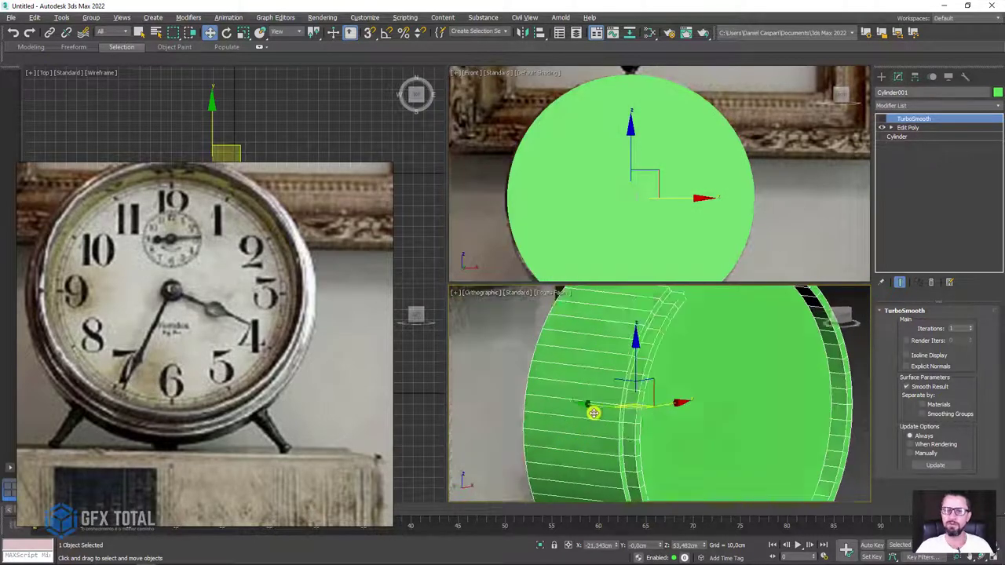
mouse_move(595, 411)
alt+middle_down()
mouse_move(667, 419)
mouse_move(664, 449)
mouse_move(669, 442)
alt+middle_up()
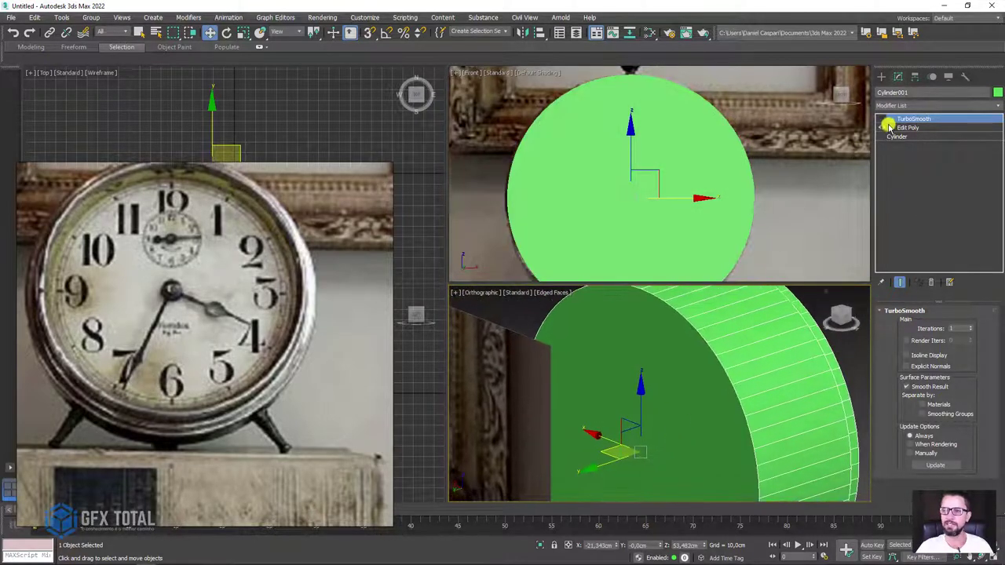
- Return to Edit Poly Polygon level and select the cylinder's front face
click(888, 127)
click(913, 163)
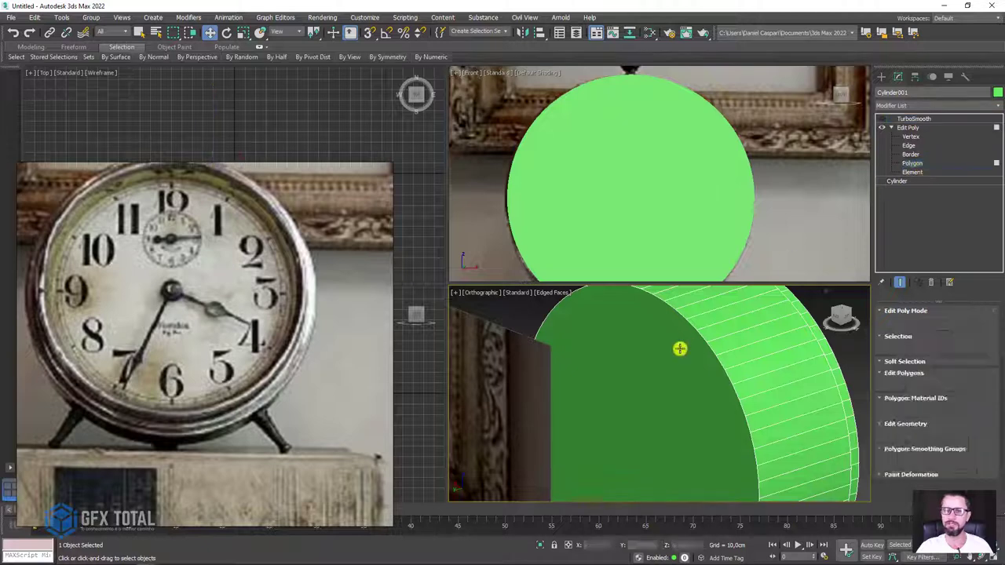
click(680, 348)
alt+middle_drag(713, 388, 606, 444)
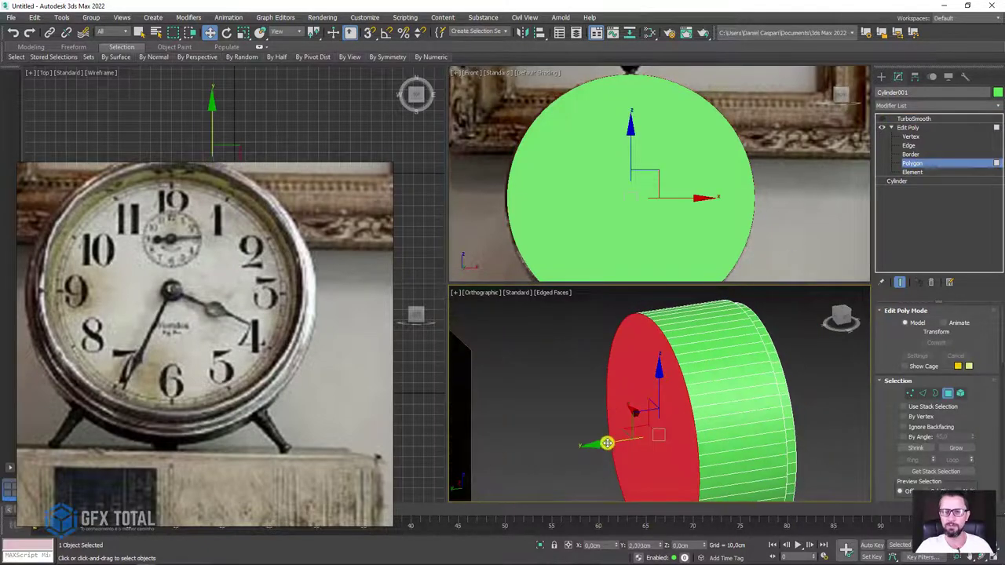
scroll(620, 440, up, 3)
scroll(667, 416, up, 2)
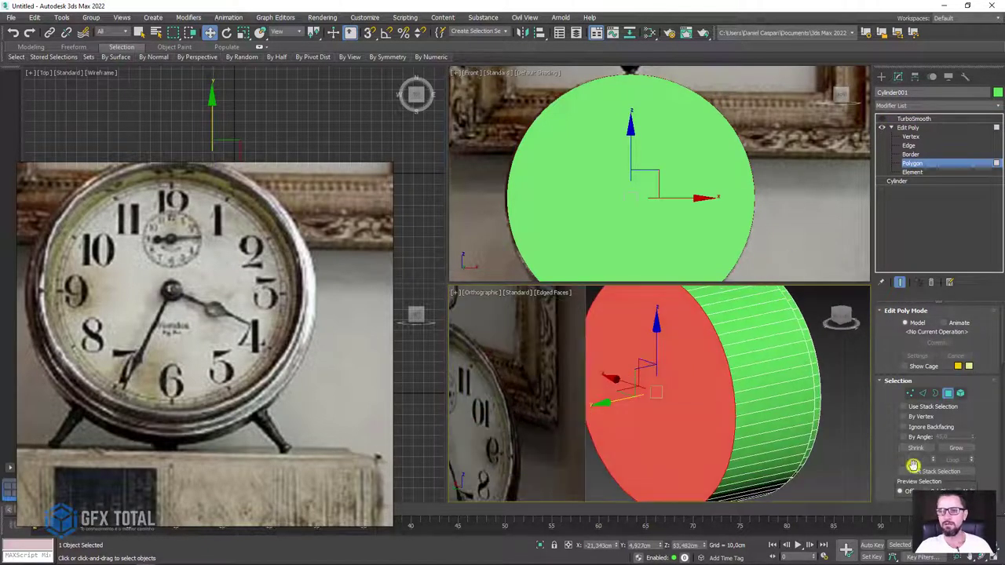
scroll(936, 450, down, 2)
scroll(936, 450, down, 1)
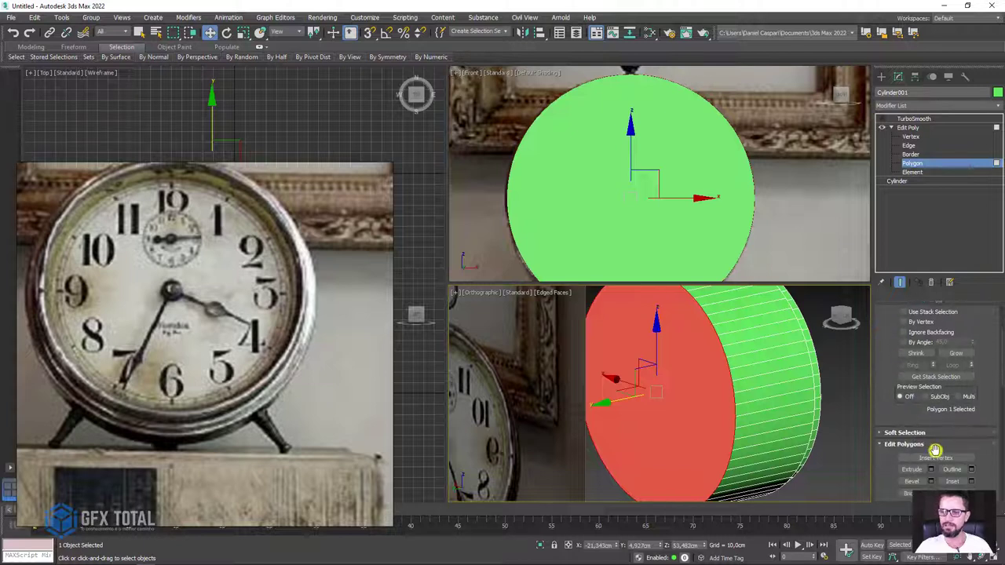
- Inset the front face for a rim band and push it about -4.5 cm inward along Y
click(952, 481)
drag(711, 388, 720, 380)
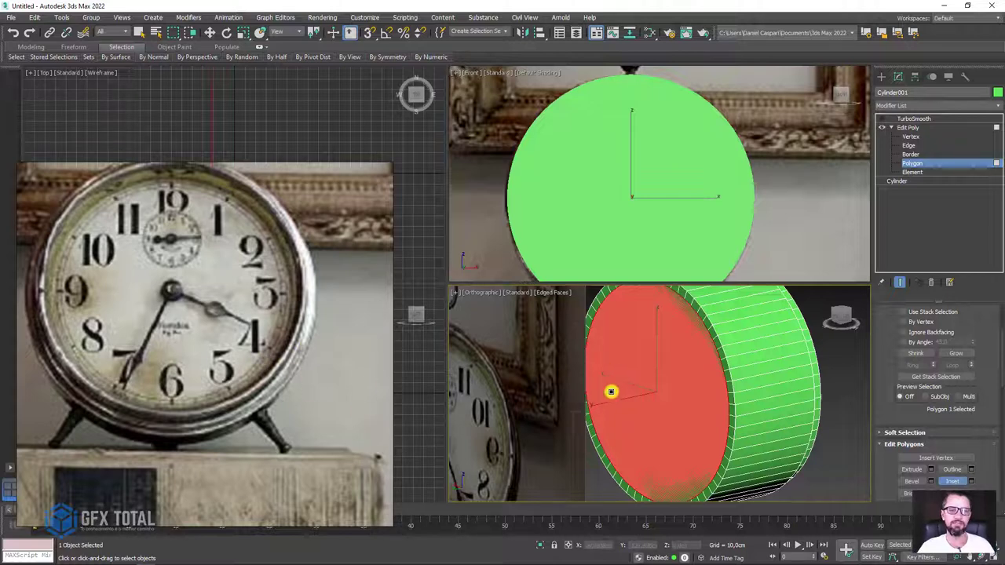
alt+middle_drag(724, 422, 657, 408)
key(w)
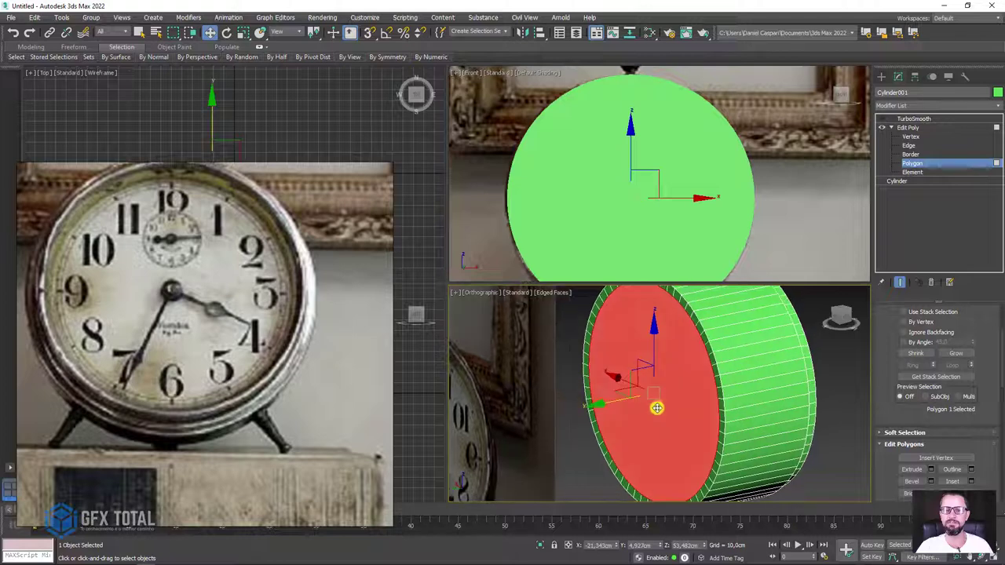
drag(607, 402, 623, 400)
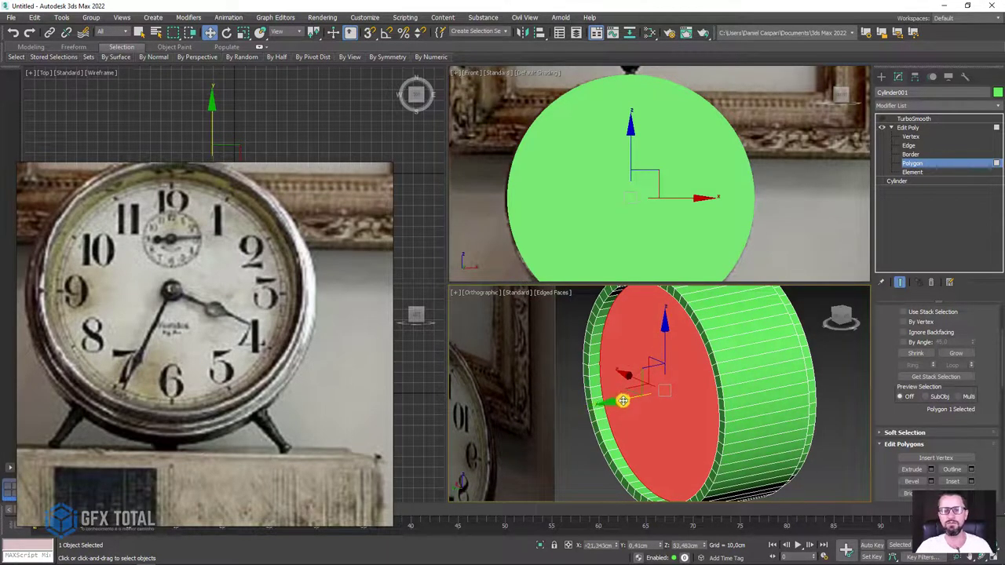
- Scale the front cap polygon down to about 43% and collapse it to a centre point
click(244, 32)
alt+middle_drag(620, 317, 658, 306)
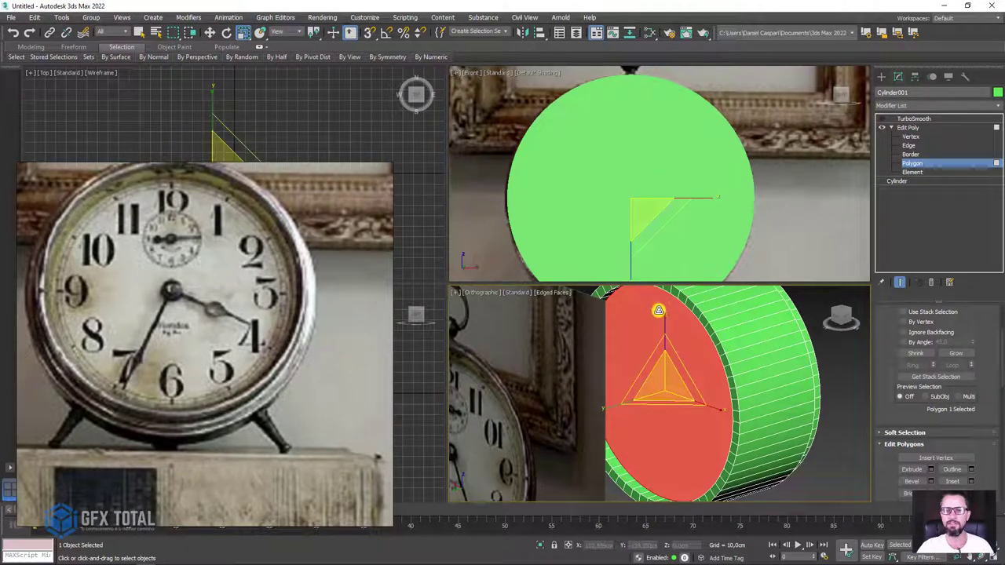
drag(696, 372, 690, 374)
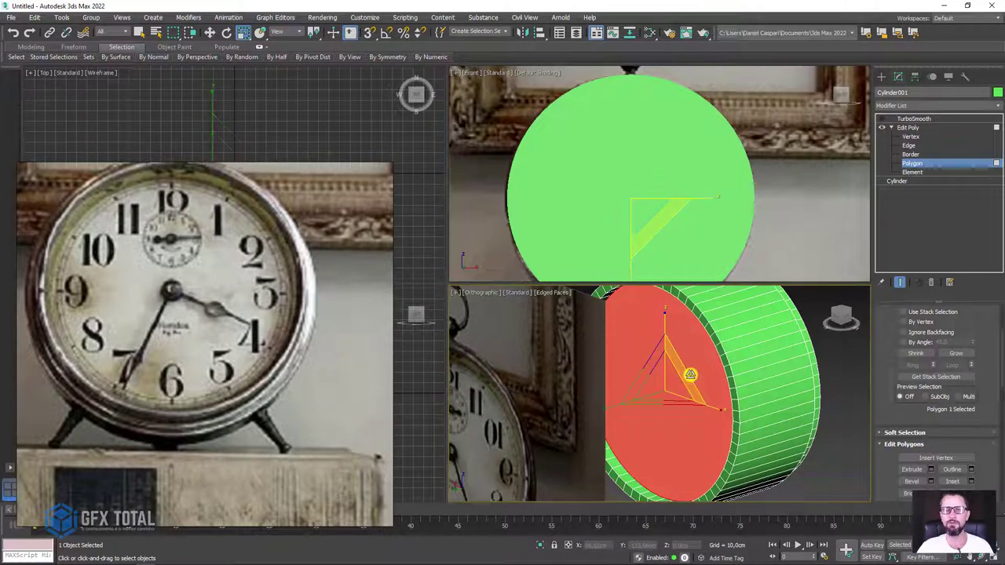
drag(688, 376, 680, 380)
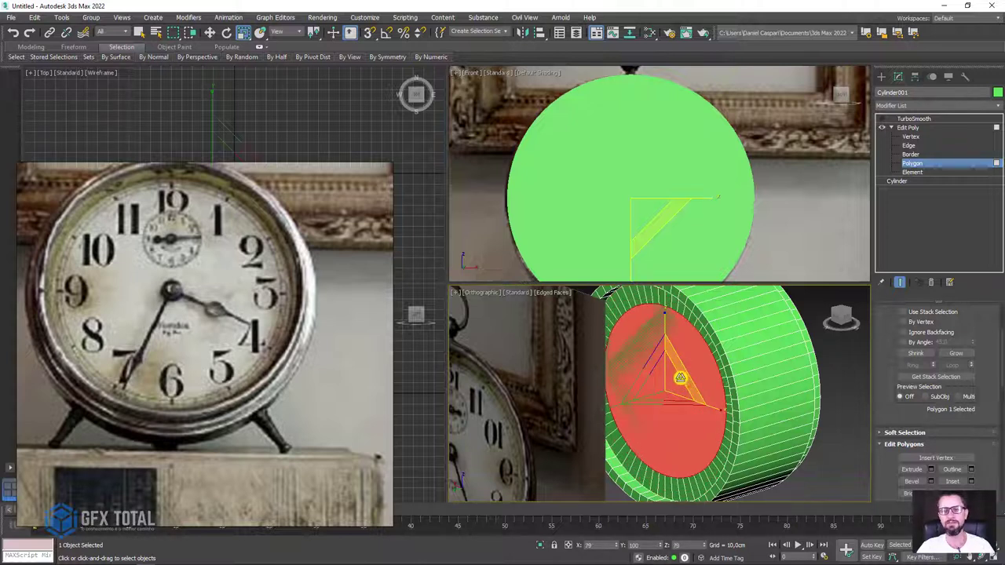
drag(689, 372, 656, 400)
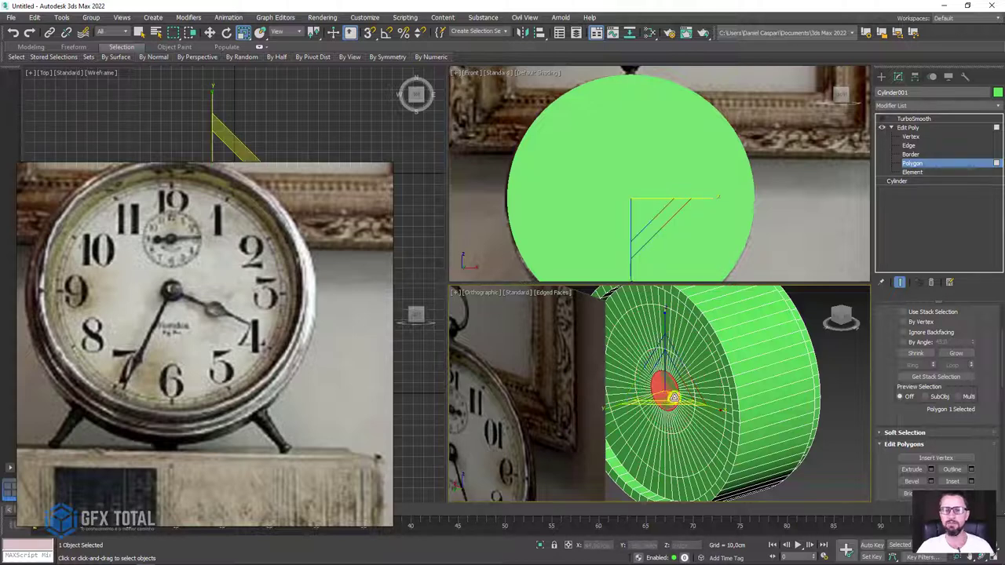
key(z)
scroll(891, 420, down, 4)
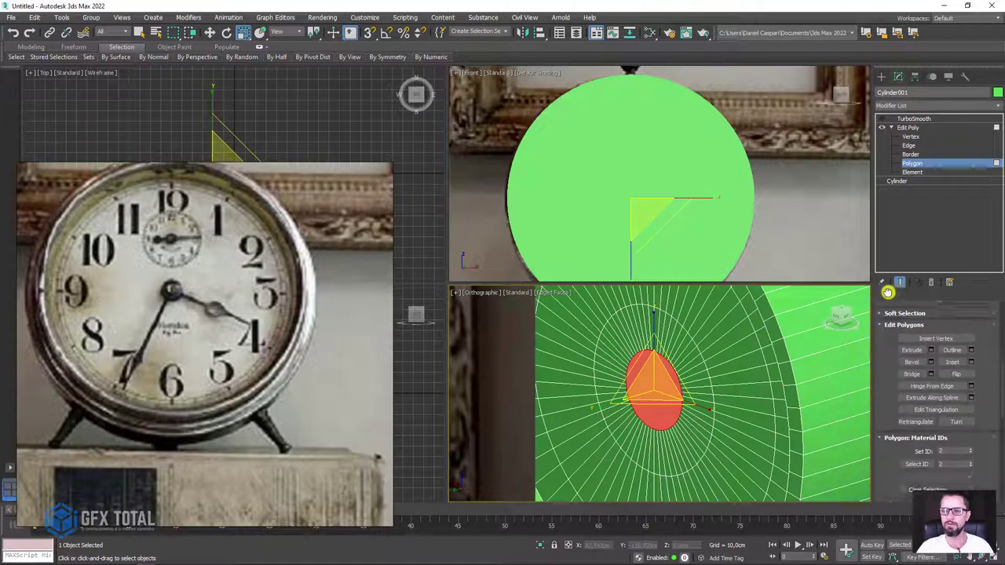
scroll(974, 433, down, 3)
scroll(978, 437, down, 3)
scroll(978, 438, down, 4)
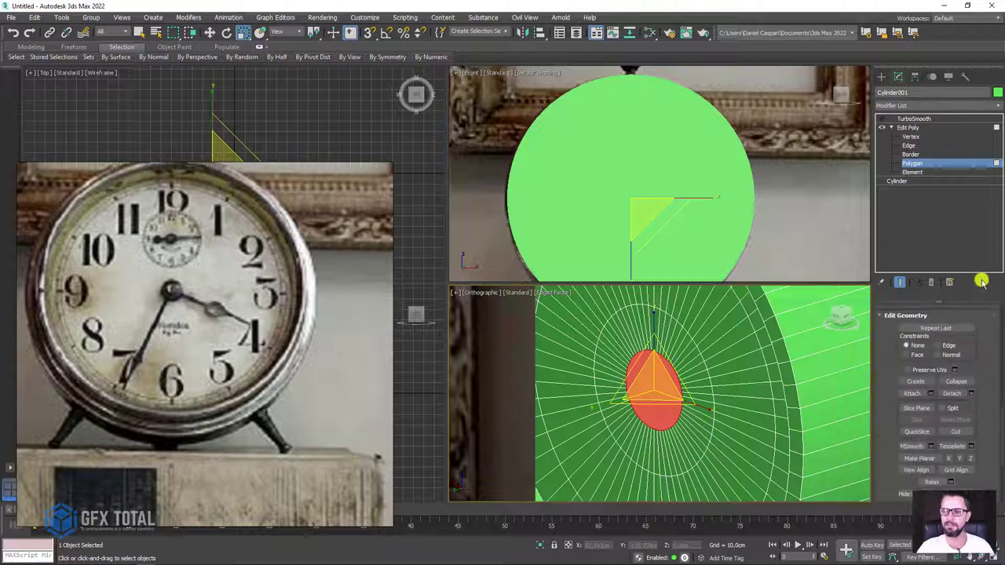
click(958, 381)
- Select the opposite cap, inset it to a small circle and collapse it to one point
mouse_move(689, 406)
alt+middle_down()
mouse_move(706, 395)
mouse_move(651, 390)
mouse_move(669, 400)
mouse_move(687, 374)
alt+middle_up()
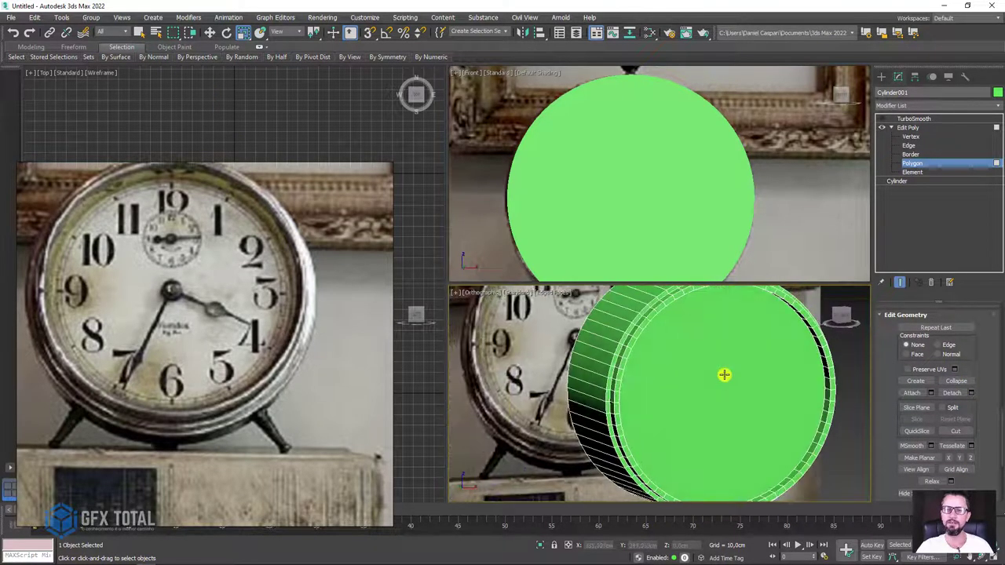
click(724, 376)
scroll(966, 361, up, 4)
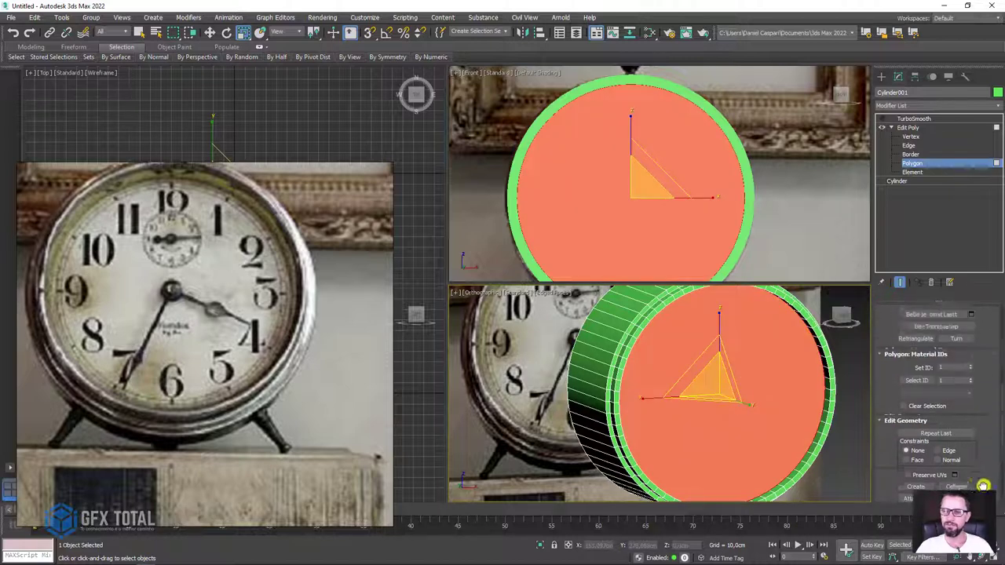
click(953, 314)
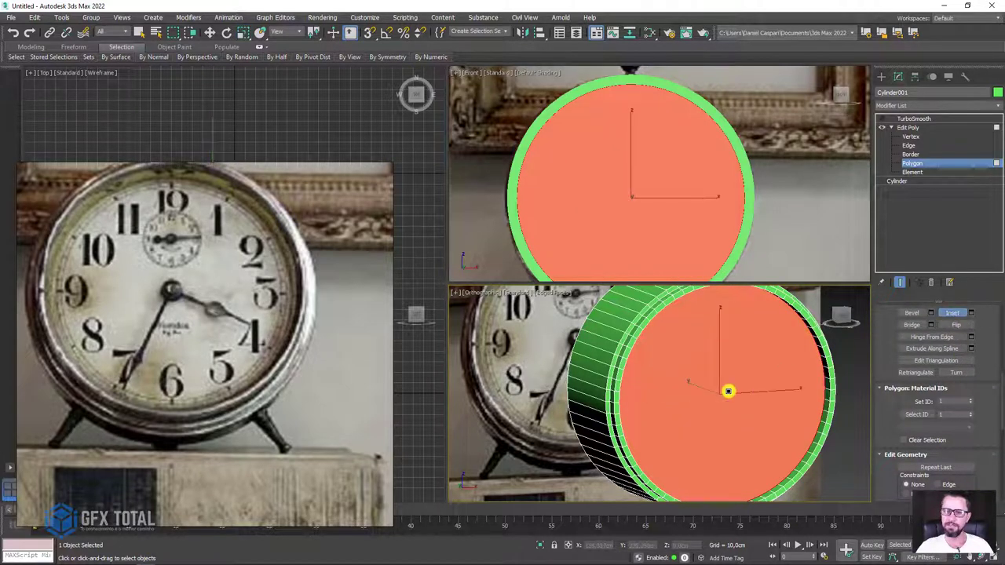
mouse_move(728, 391)
mouse_down()
mouse_move(739, 372)
mouse_move(724, 403)
mouse_move(734, 396)
mouse_up()
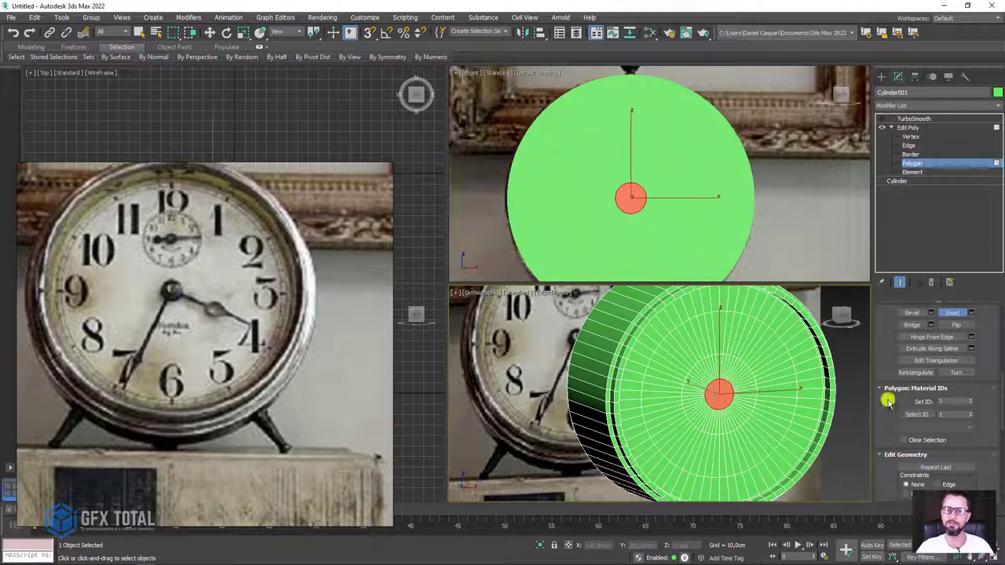
scroll(977, 479, down, 5)
scroll(718, 398, up, 3)
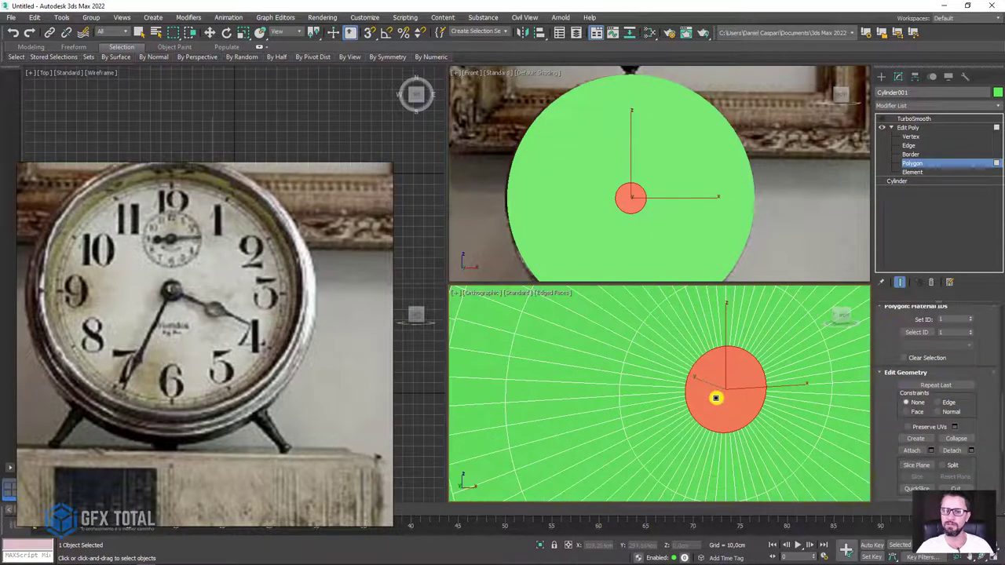
drag(718, 397, 954, 405)
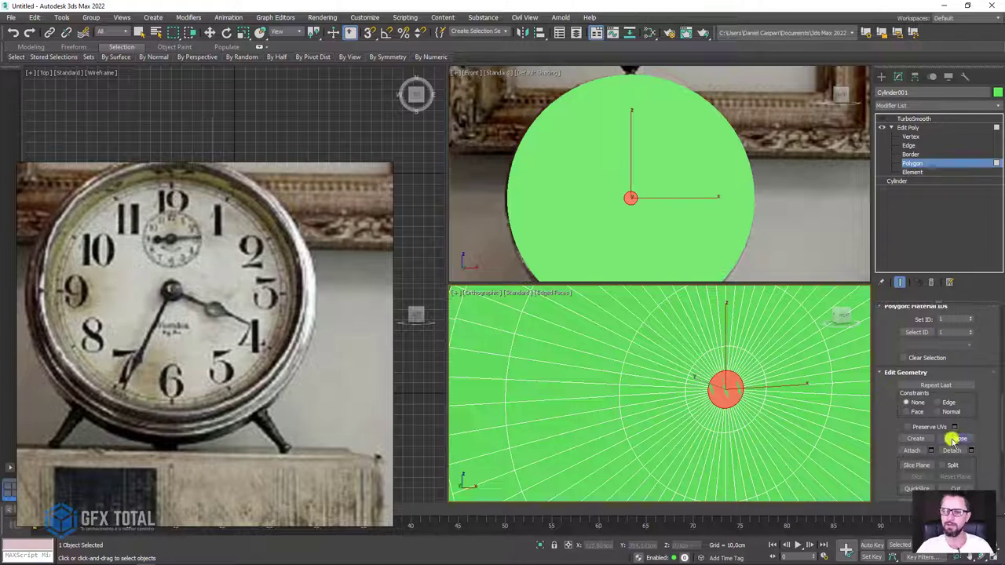
click(952, 439)
click(910, 128)
- Exit Polygon level and enable TurboSmooth to preview the smoothed cylinder
key(w)
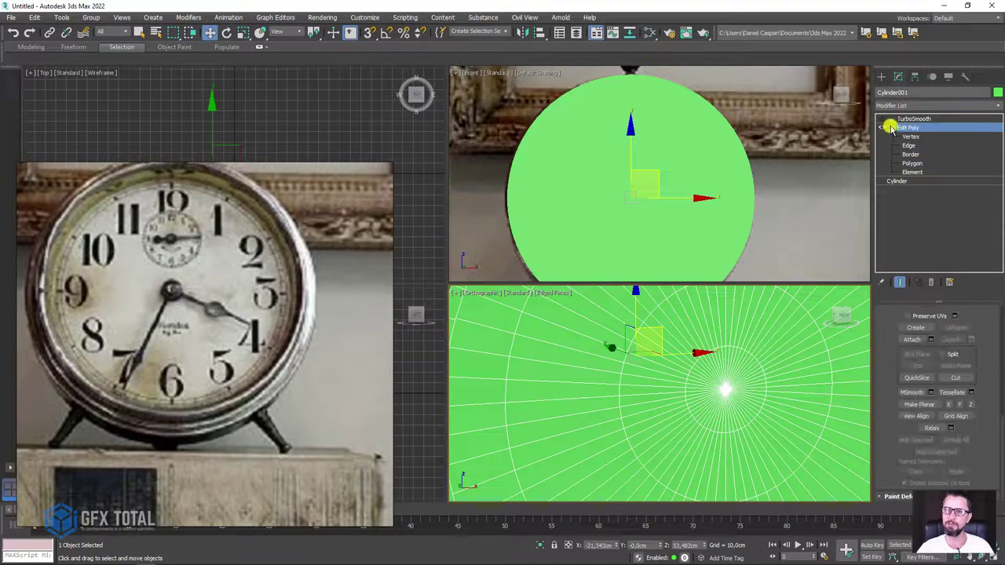
click(891, 127)
scroll(762, 258, down, 2)
scroll(743, 302, down, 3)
scroll(743, 302, down, 3)
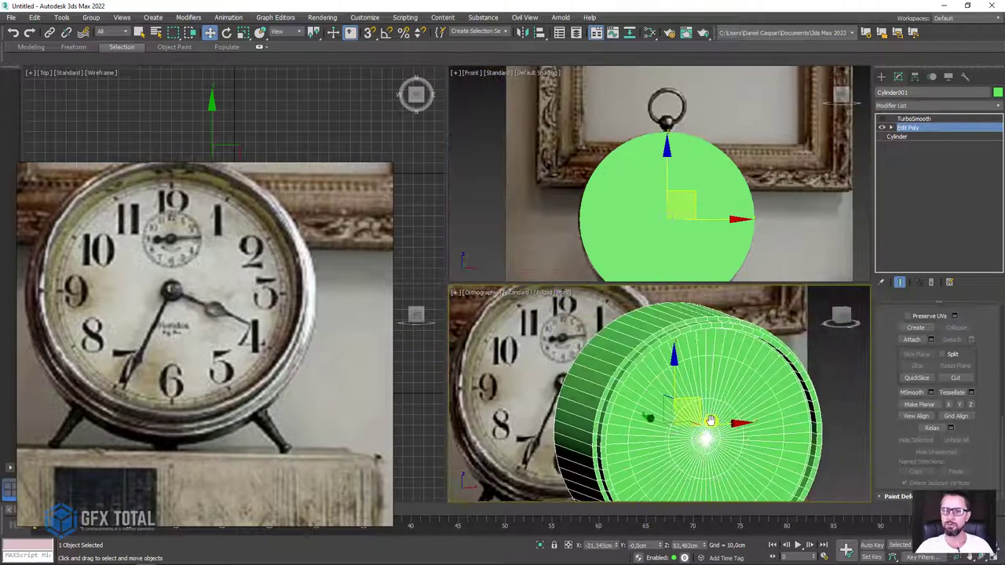
click(877, 119)
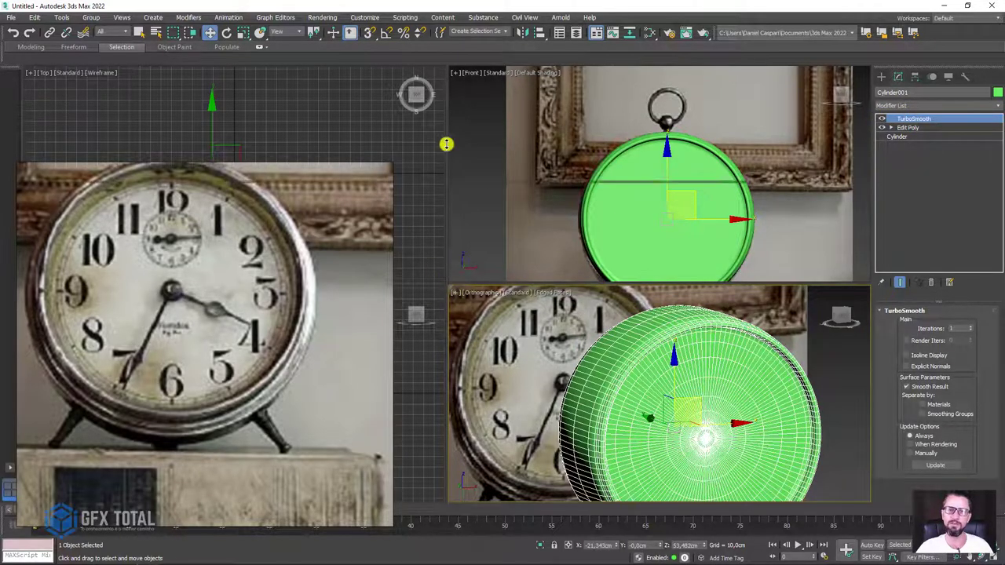
- Inspect the smoothed body without edges, then turn TurboSmooth off and show edged faces again
drag(451, 285, 448, 122)
mouse_move(559, 287)
alt+middle_down()
mouse_move(638, 336)
mouse_move(756, 339)
alt+middle_up()
key(F4)
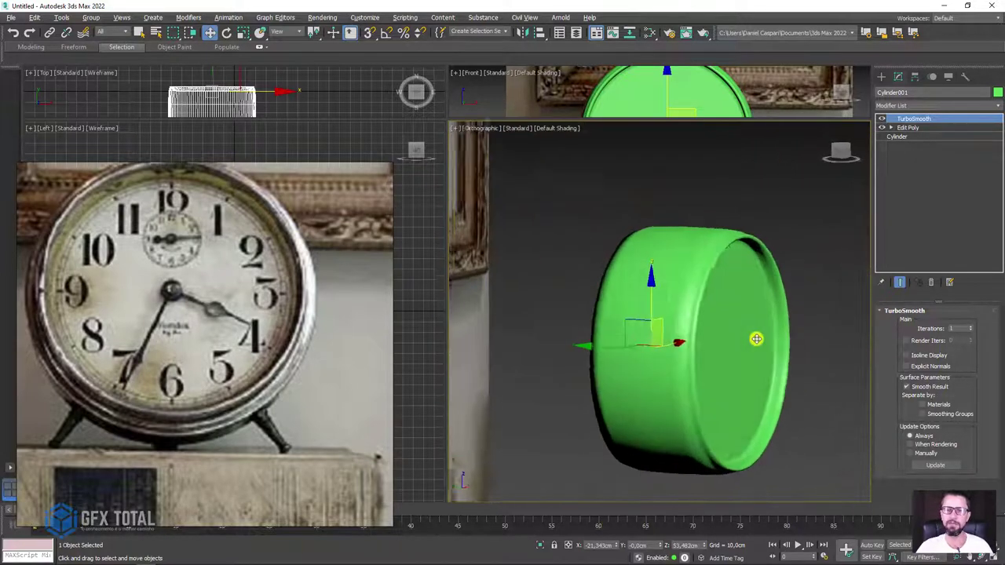
scroll(756, 339, up, 2)
alt+middle_drag(705, 283, 725, 215)
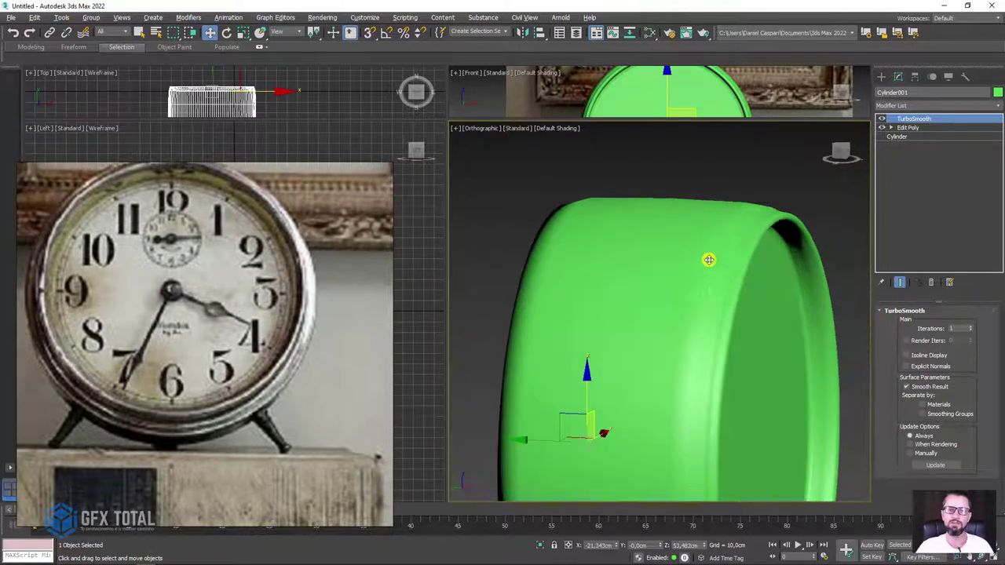
scroll(724, 275, up, 2)
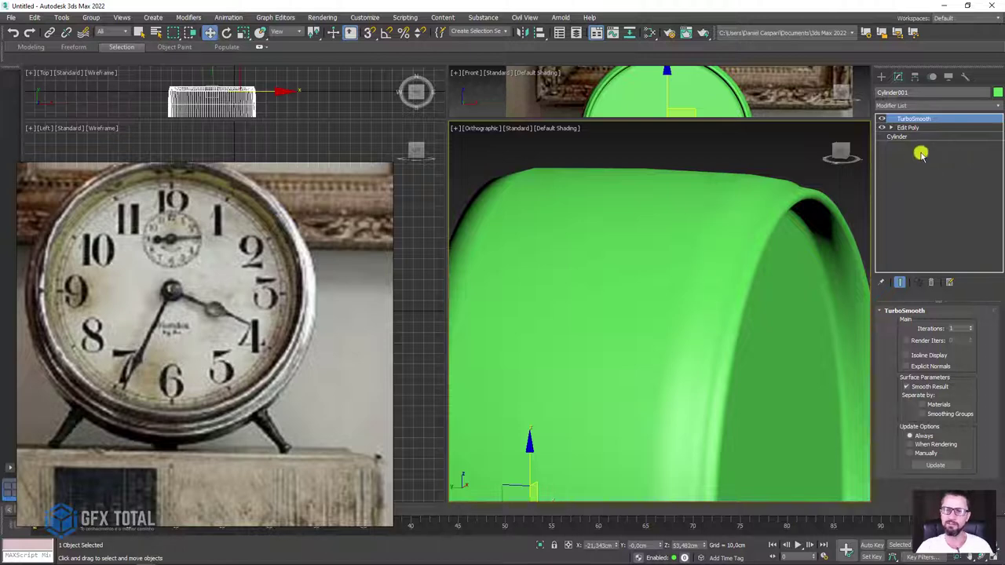
click(881, 118)
key(F4)
- In Edit Poly Edge mode, select the support edge loops around the cylinder's rim near the cap
click(892, 127)
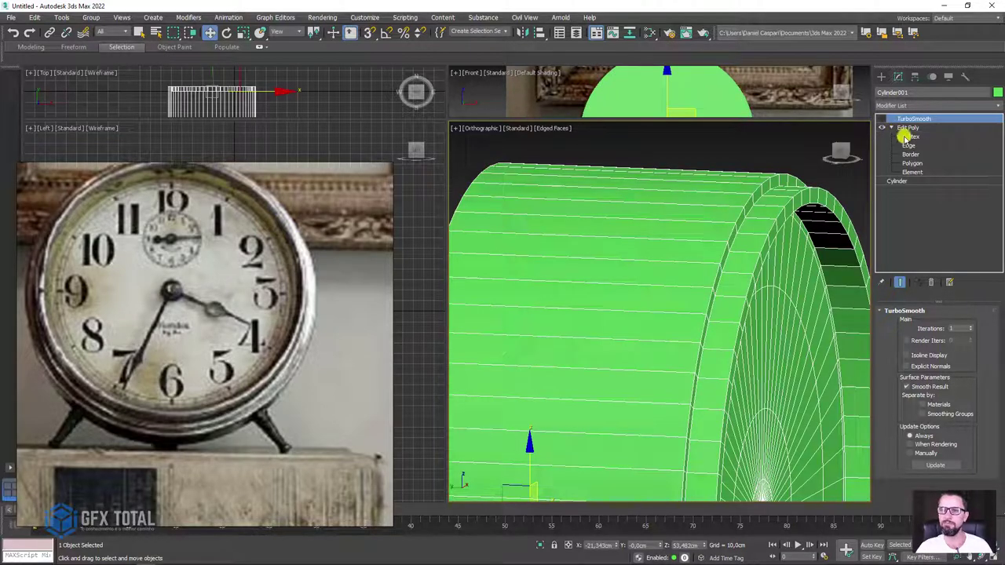
click(909, 145)
scroll(758, 190, up, 3)
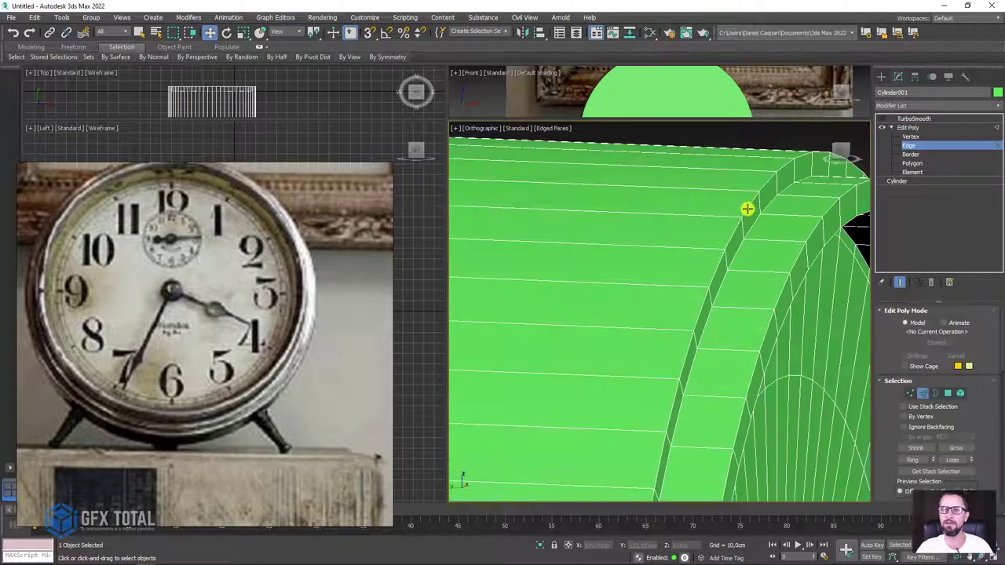
alt+middle_drag(770, 222, 770, 234)
double_click(719, 211)
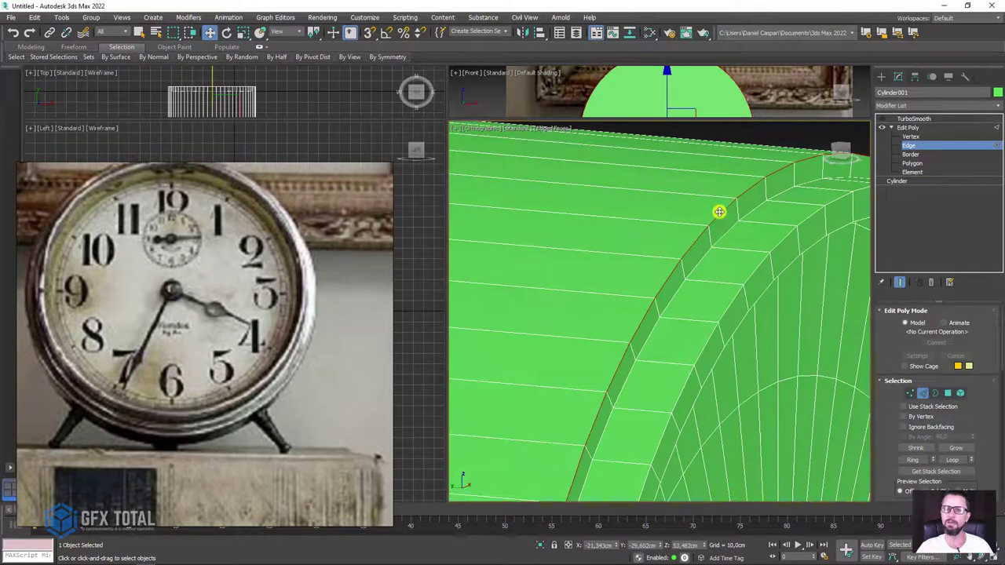
click(721, 221)
double_click(718, 216)
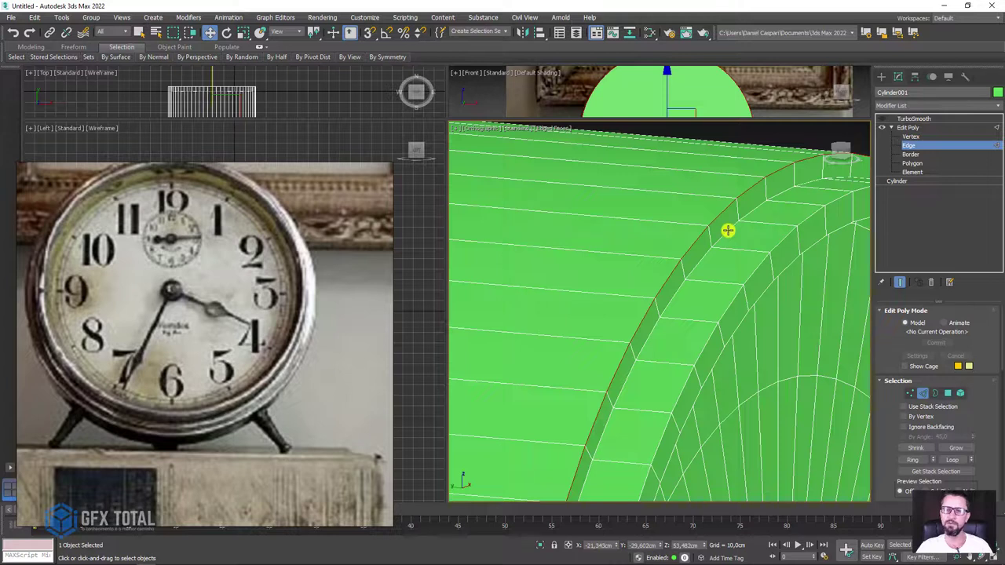
ctrl+double_click(728, 231)
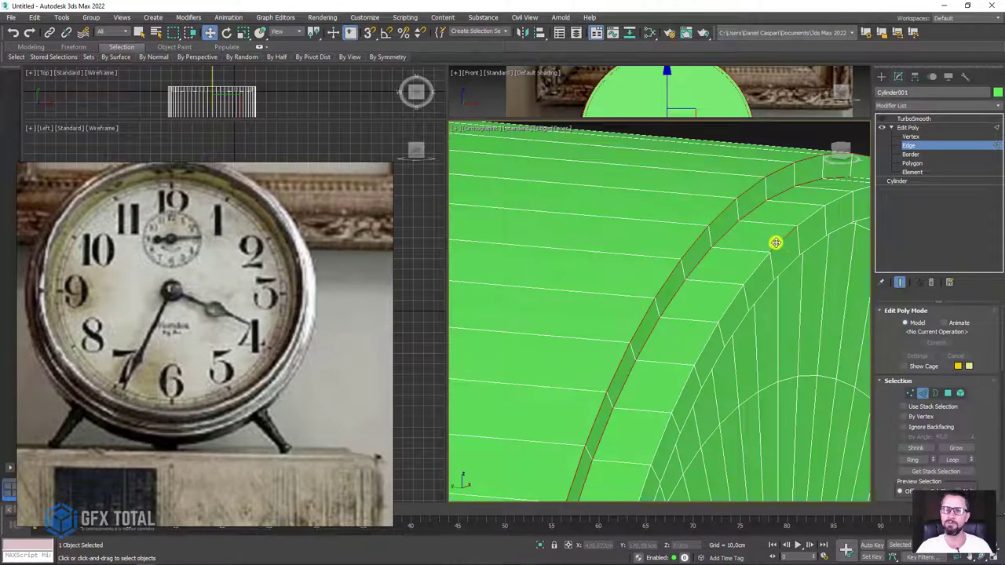
ctrl+double_click(776, 242)
click(789, 243)
double_click(785, 239)
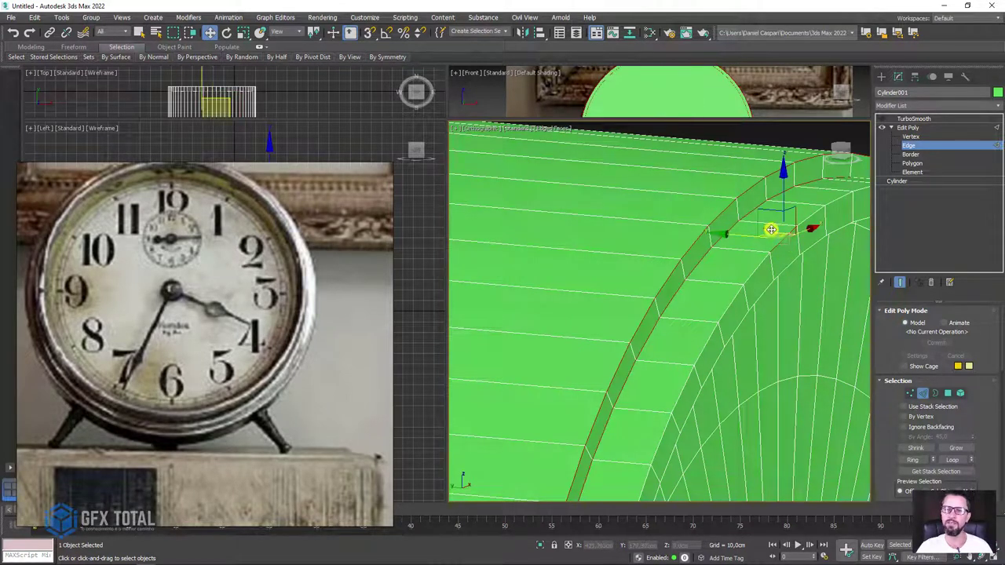
ctrl+double_click(778, 244)
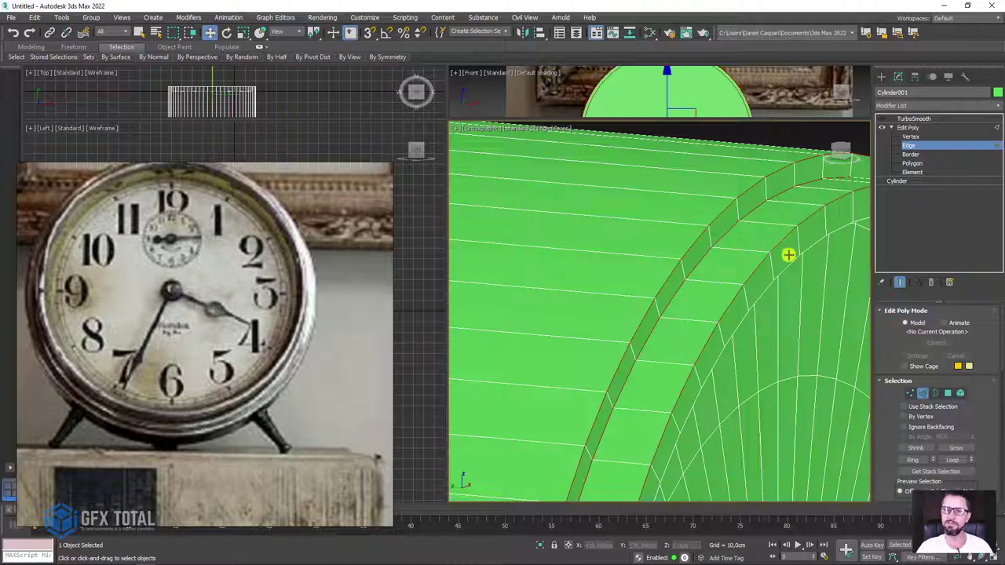
scroll(789, 254, down, 4)
scroll(781, 254, up, 2)
scroll(761, 252, up, 2)
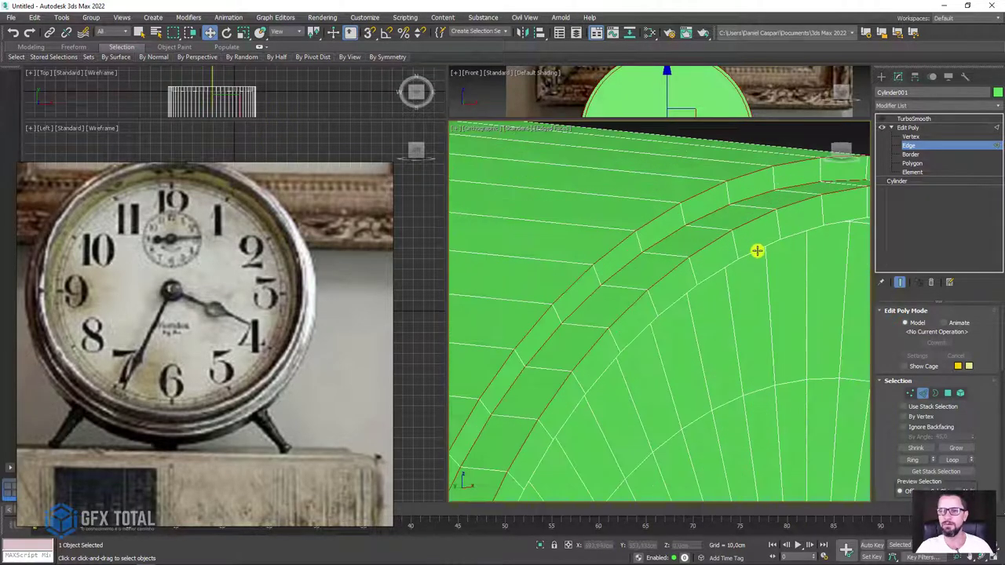
mouse_move(759, 251)
alt+middle_down()
mouse_move(743, 243)
mouse_move(720, 278)
mouse_move(814, 298)
mouse_move(779, 335)
alt+middle_up()
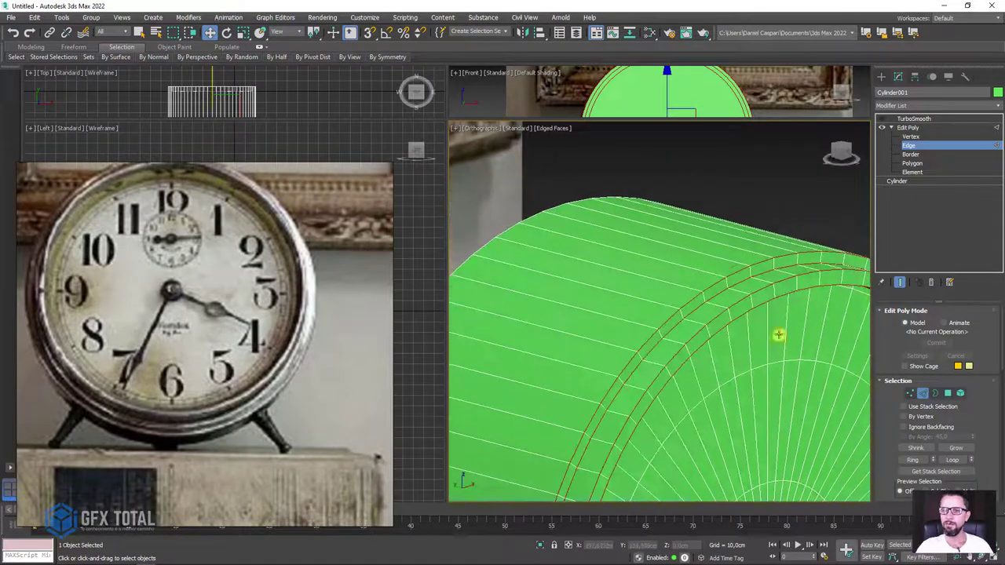
scroll(893, 469, down, 3)
scroll(896, 346, down, 3)
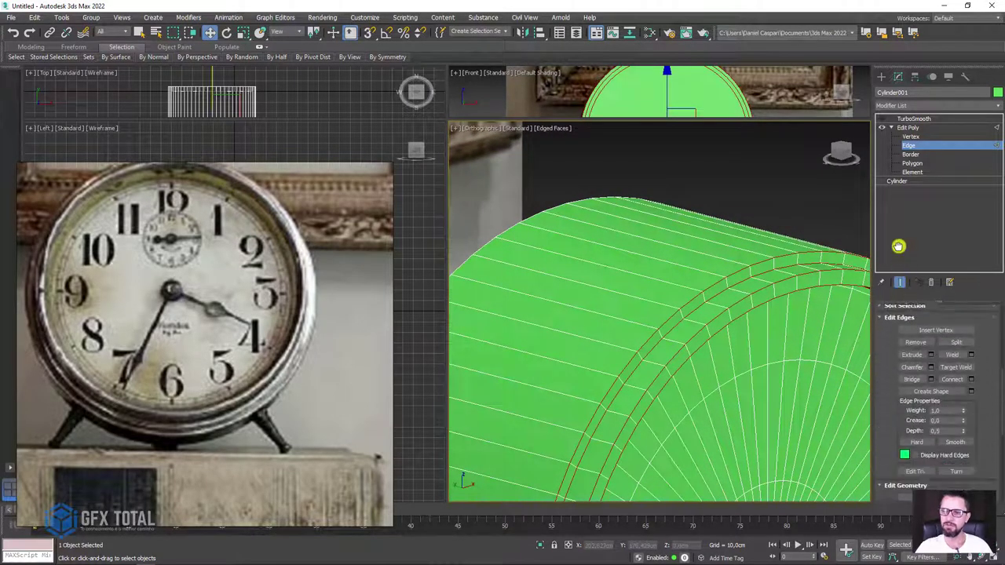
- Chamfer the selected rim edge loops by 0.506 cm
click(932, 368)
scroll(743, 289, up, 3)
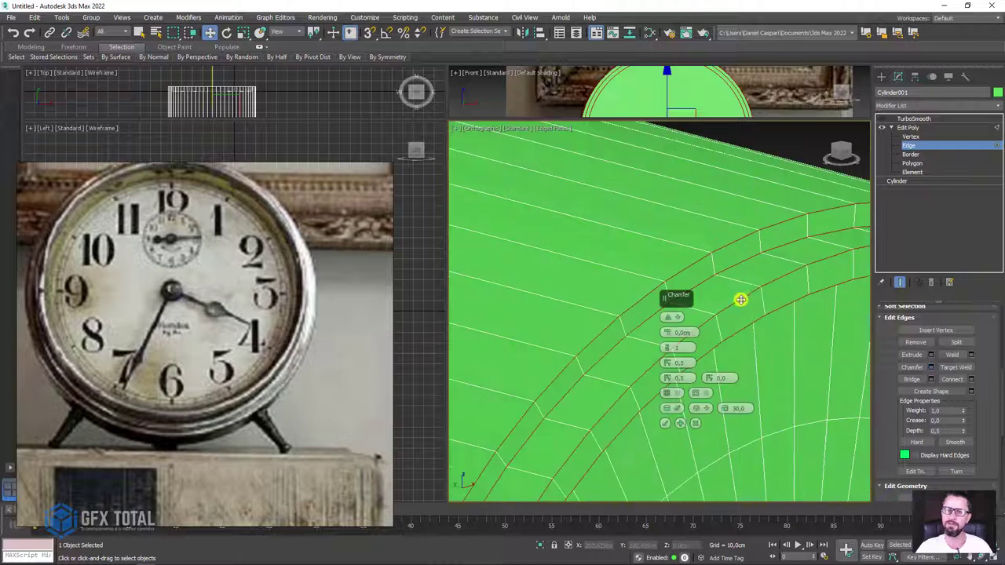
scroll(738, 298, up, 2)
drag(669, 333, 685, 322)
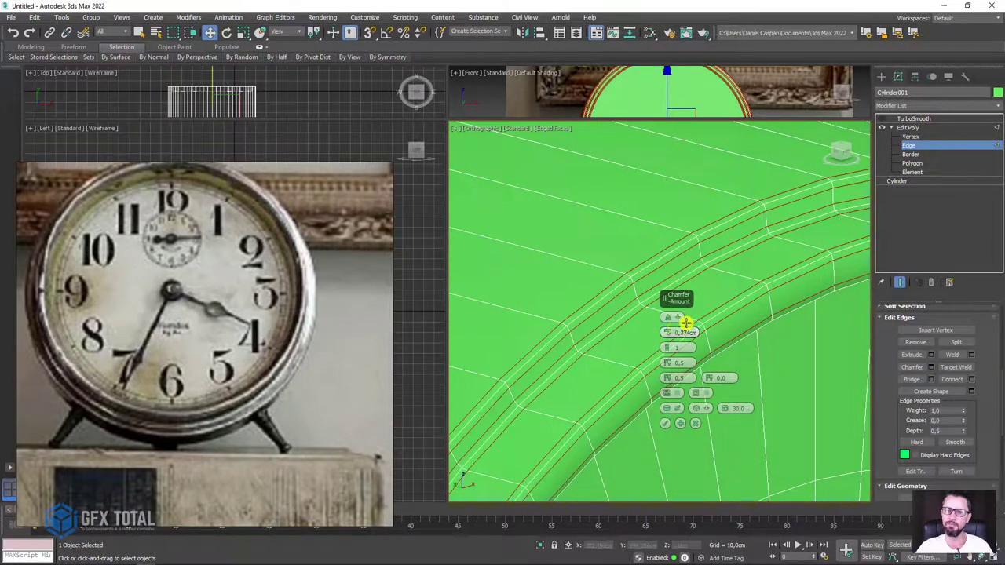
drag(669, 333, 669, 325)
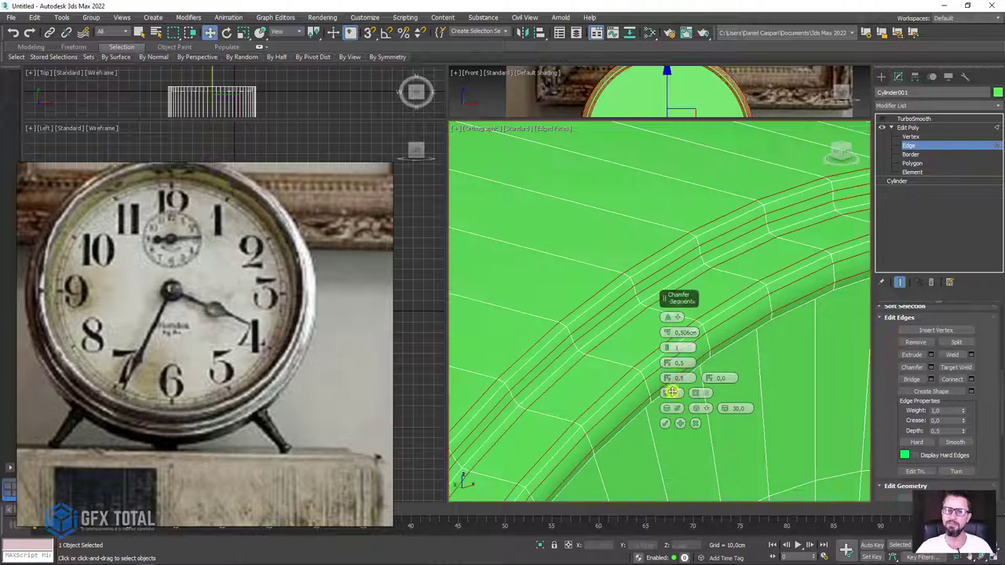
click(664, 428)
- Leave edge editing and inspect the cylinder's round cap in shaded view
click(911, 127)
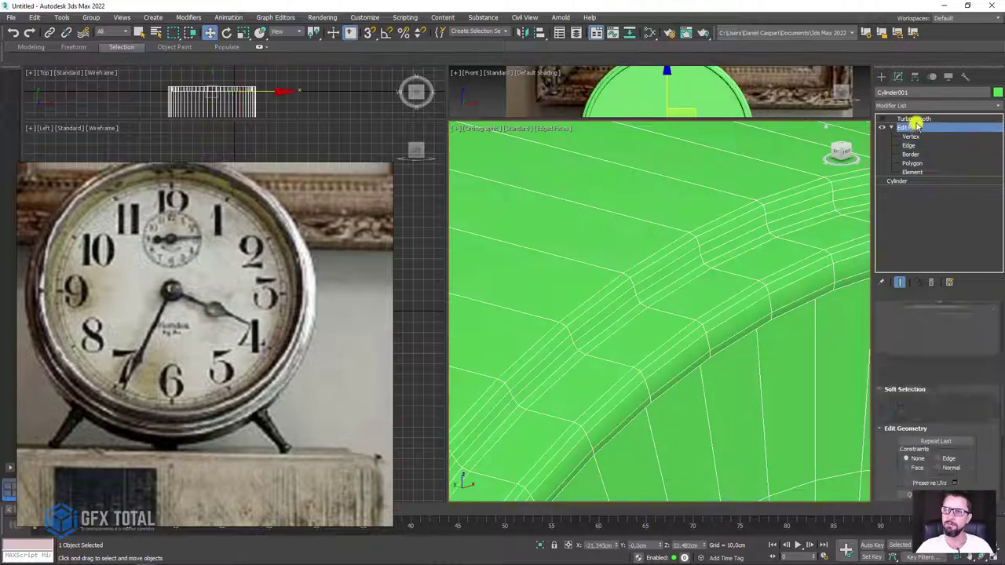
click(900, 118)
scroll(729, 263, down, 5)
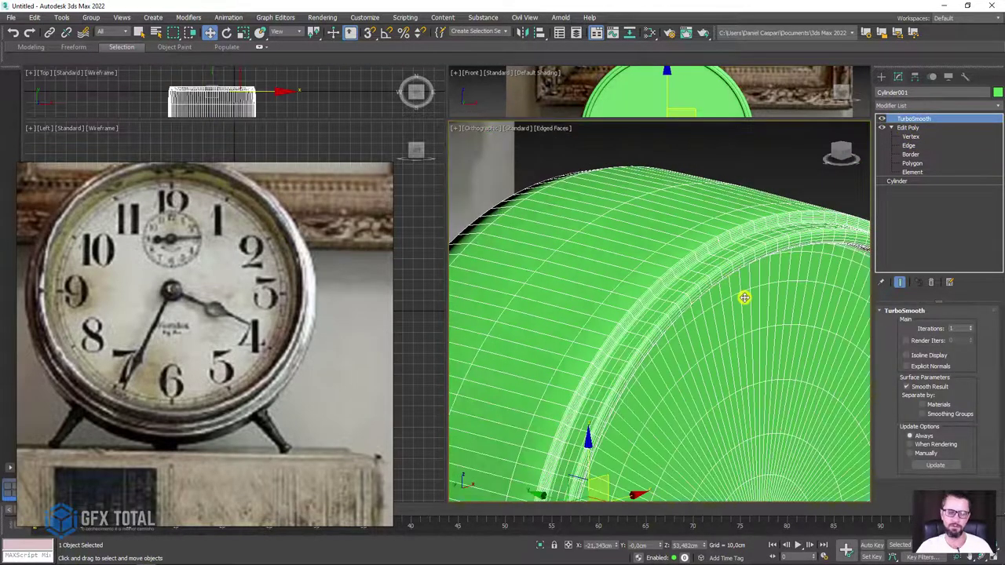
key(F4)
mouse_move(745, 297)
alt+middle_down()
mouse_move(763, 316)
mouse_move(709, 304)
mouse_move(832, 320)
mouse_move(605, 266)
alt+middle_up()
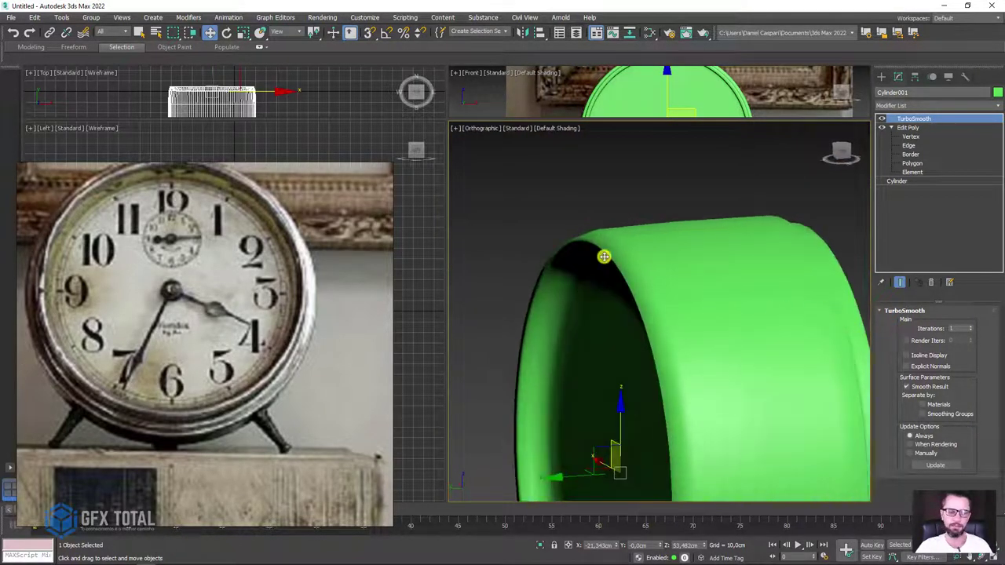
key(F4)
- Chamfer the first edge loop around the recessed front face's inner rim
click(910, 145)
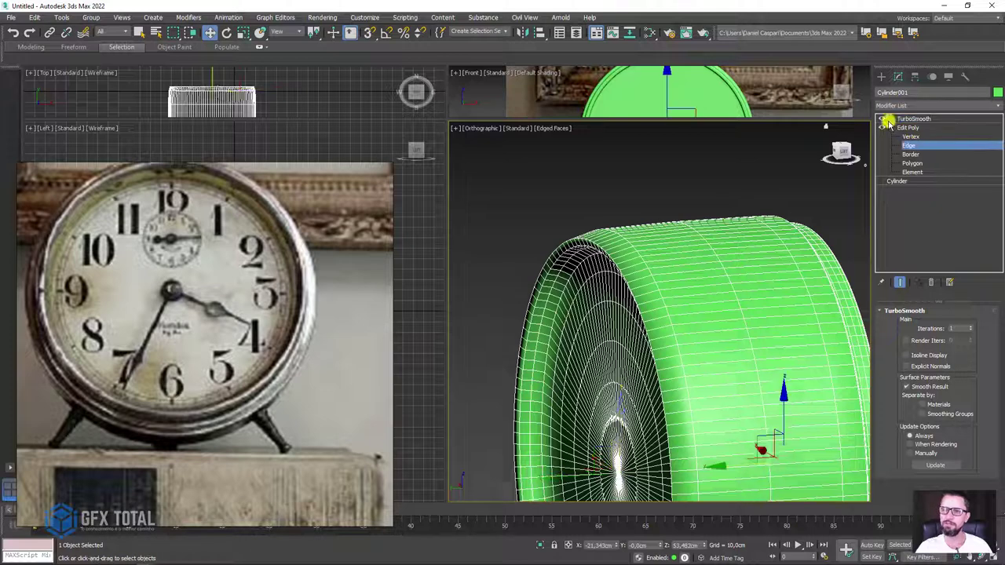
scroll(617, 262, up, 3)
click(605, 281)
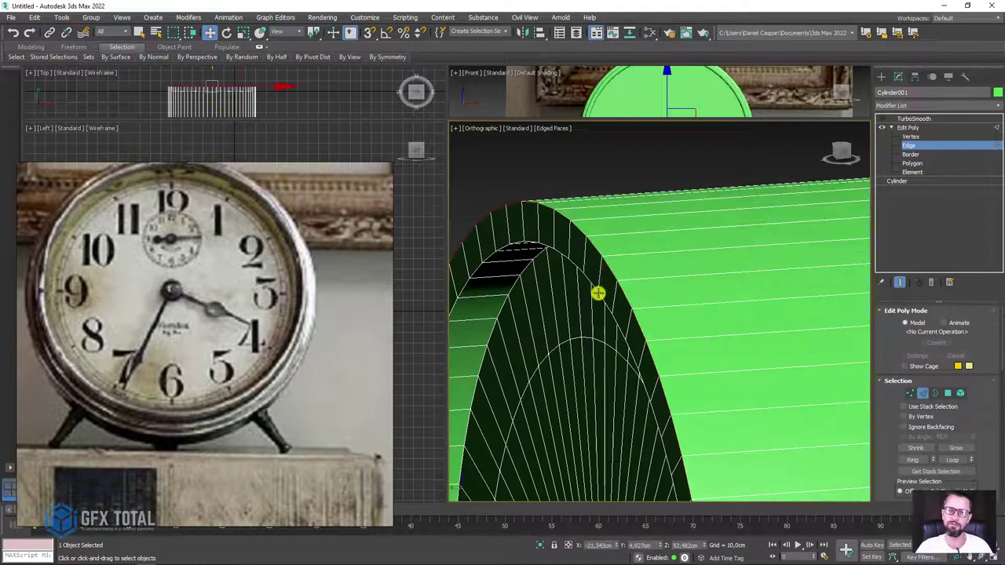
double_click(587, 296)
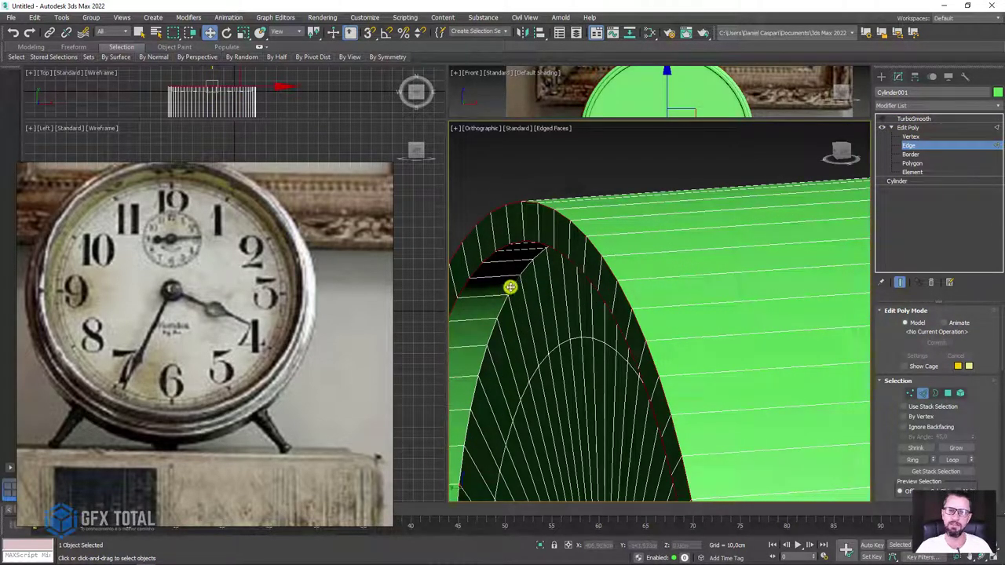
drag(892, 478, 897, 322)
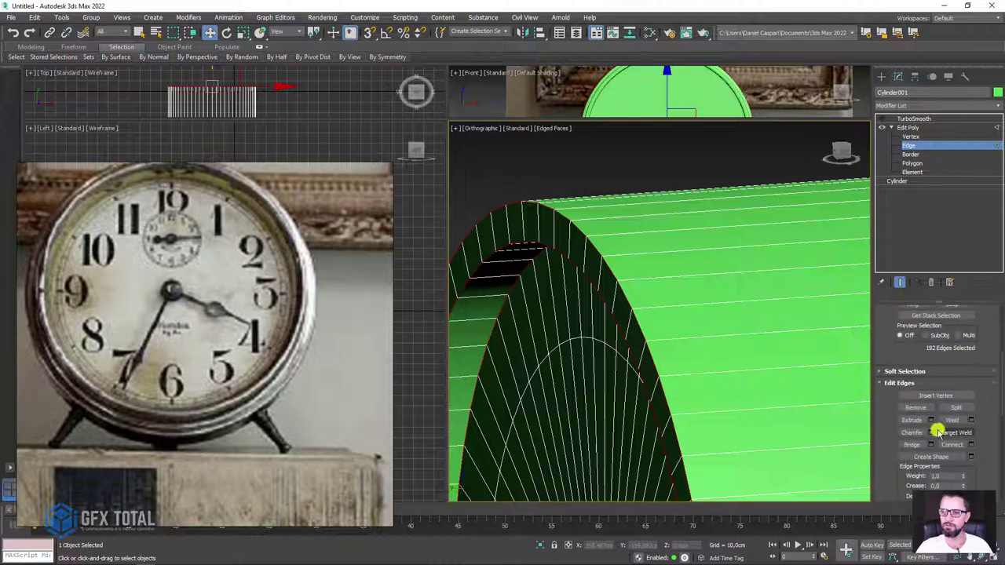
click(931, 432)
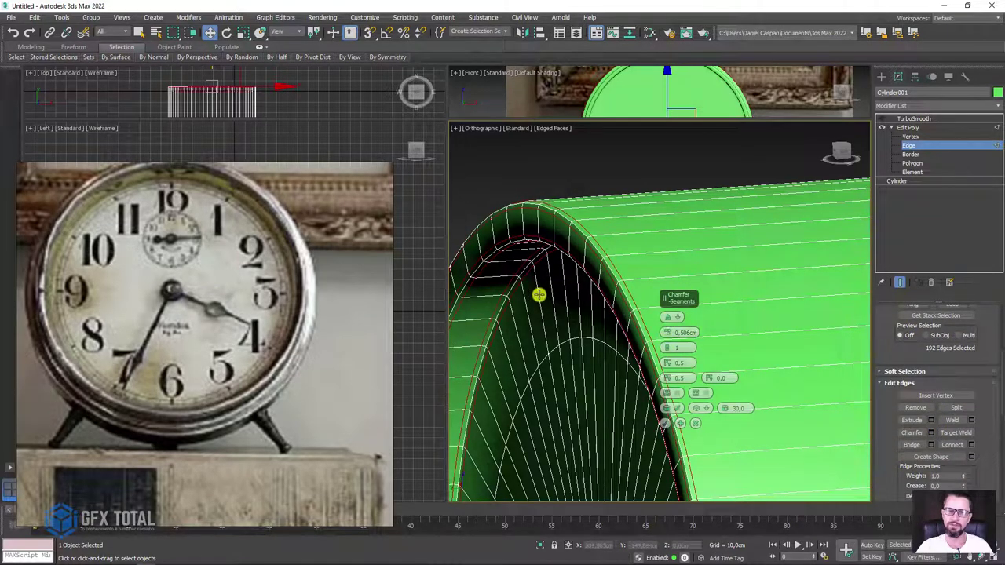
click(664, 423)
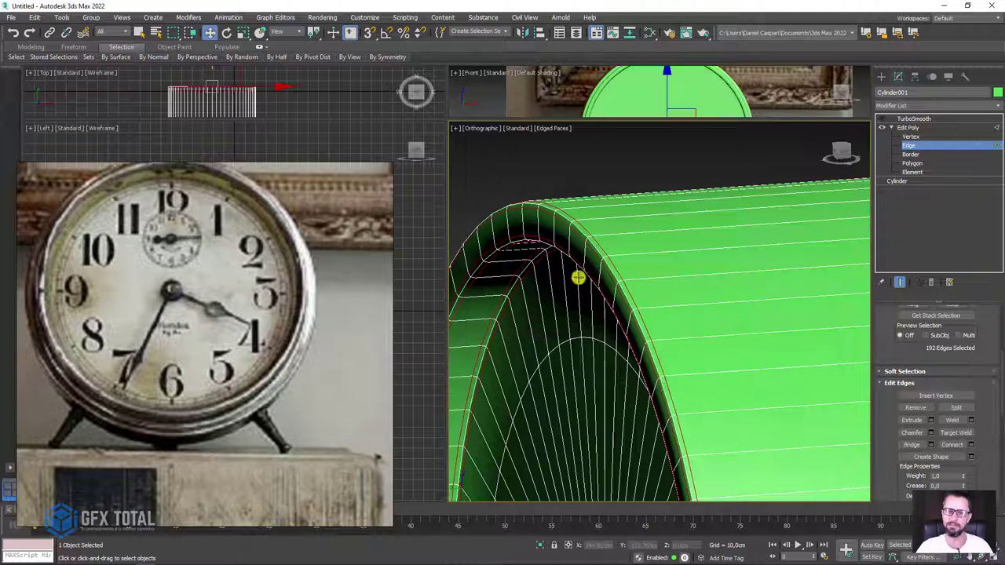
- Chamfer two more inner rim edge loops, the last by 1.606 cm
double_click(516, 219)
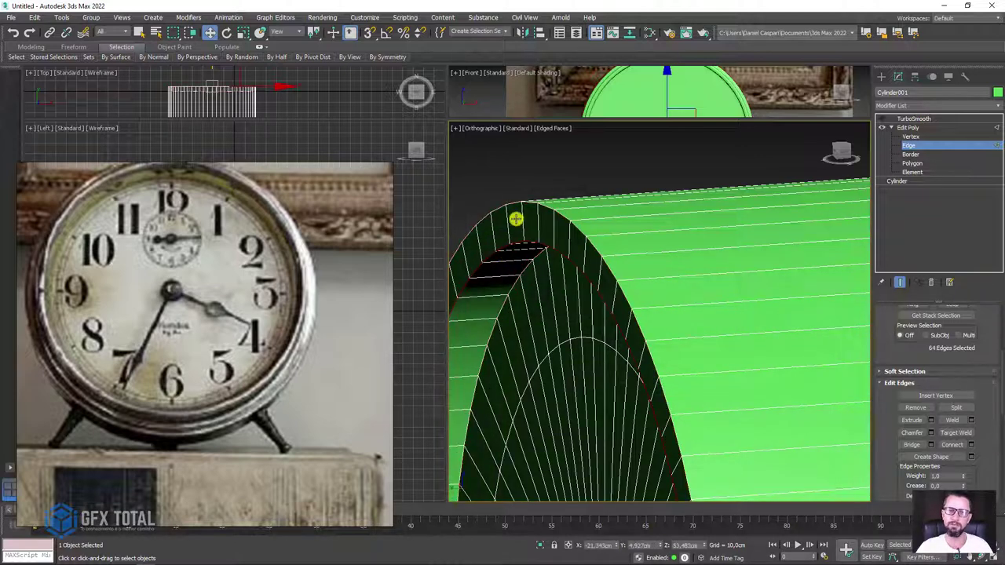
click(932, 433)
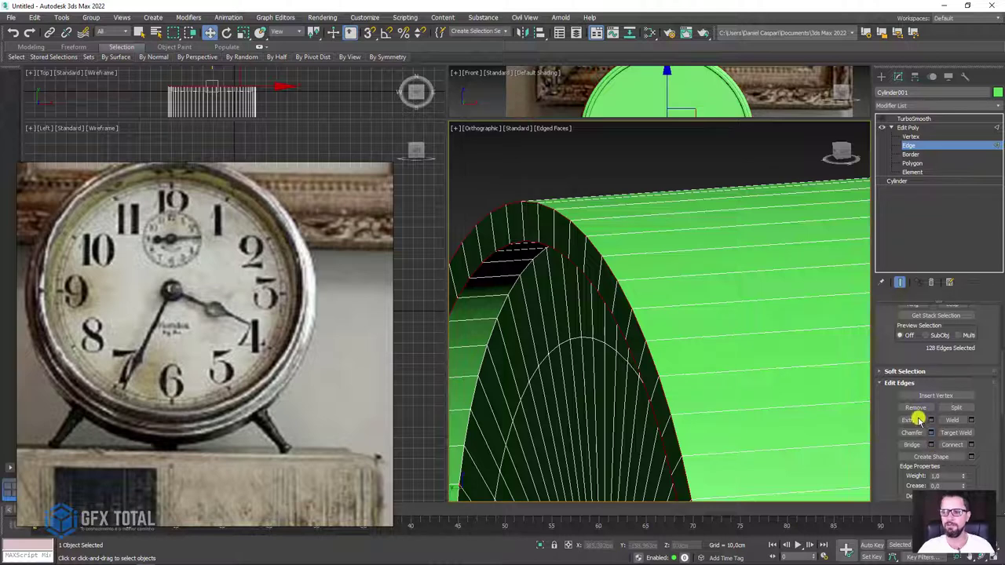
click(664, 424)
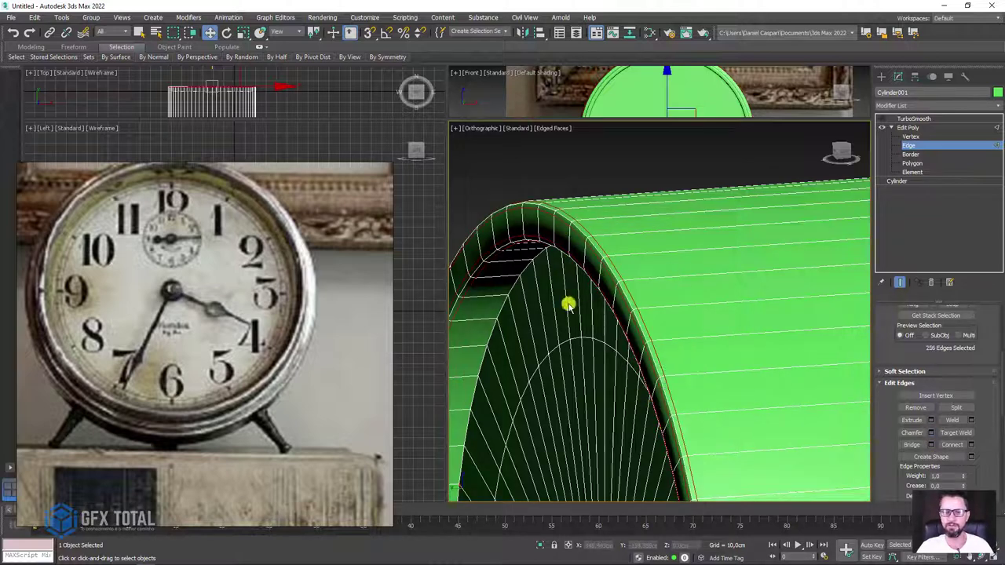
double_click(526, 268)
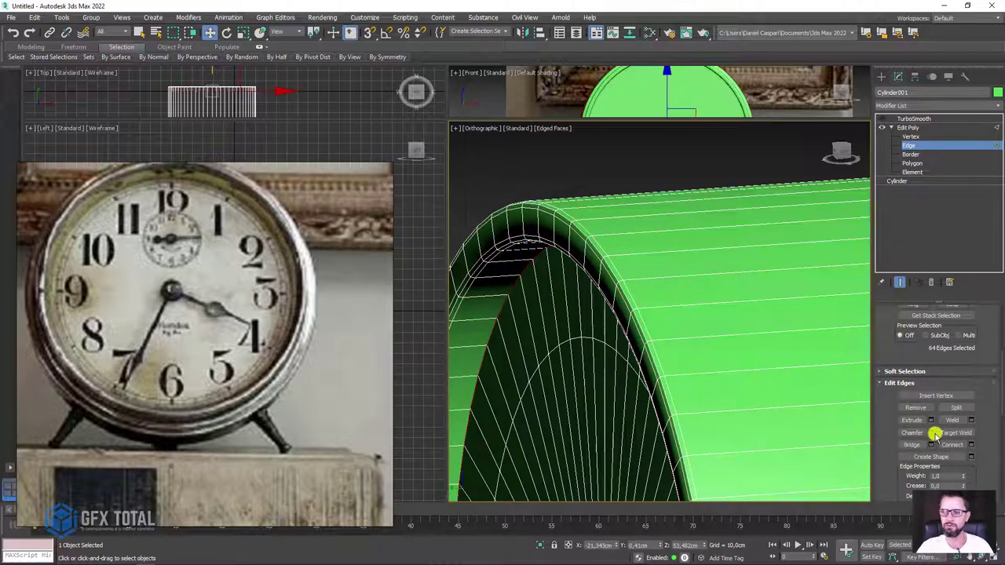
right_click(701, 321)
click(644, 307)
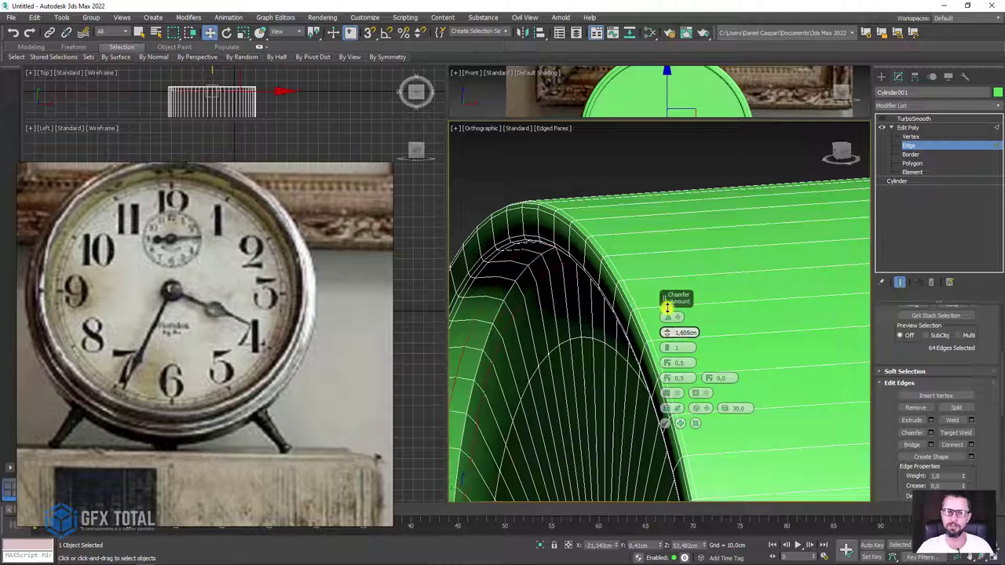
click(664, 424)
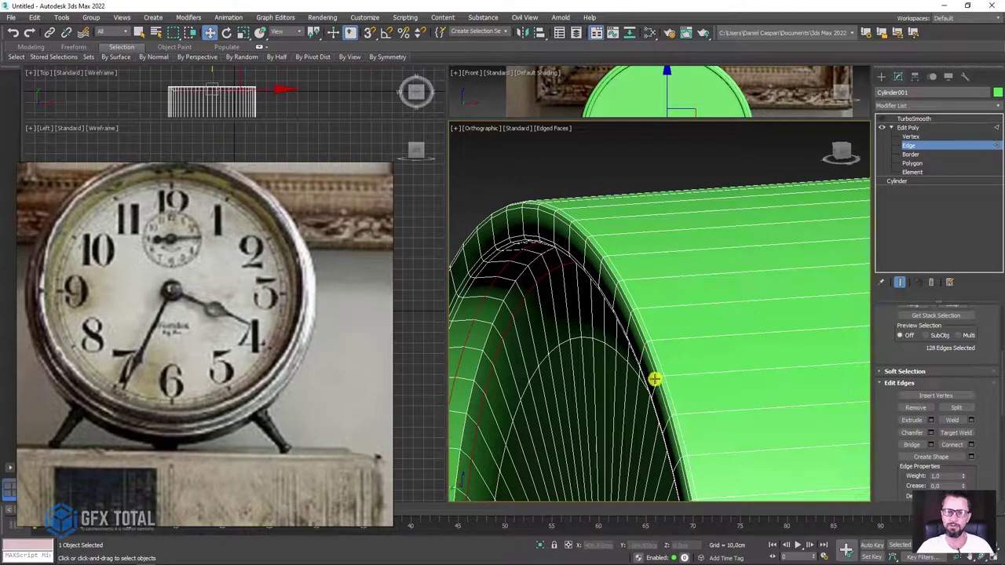
alt+middle_drag(655, 380, 695, 338)
- Re-enable TurboSmooth on the clock body and view it shaded without edges
click(913, 119)
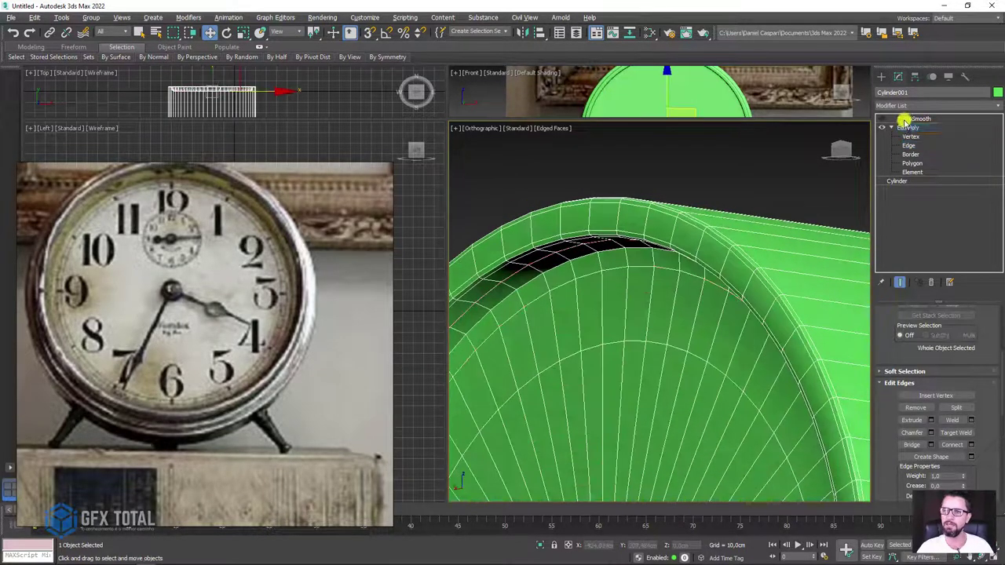
click(882, 119)
key(z)
mouse_move(719, 308)
alt+middle_down()
mouse_move(660, 350)
mouse_move(720, 363)
mouse_move(805, 359)
mouse_move(794, 281)
mouse_move(758, 347)
mouse_move(713, 364)
alt+middle_up()
key(F4)
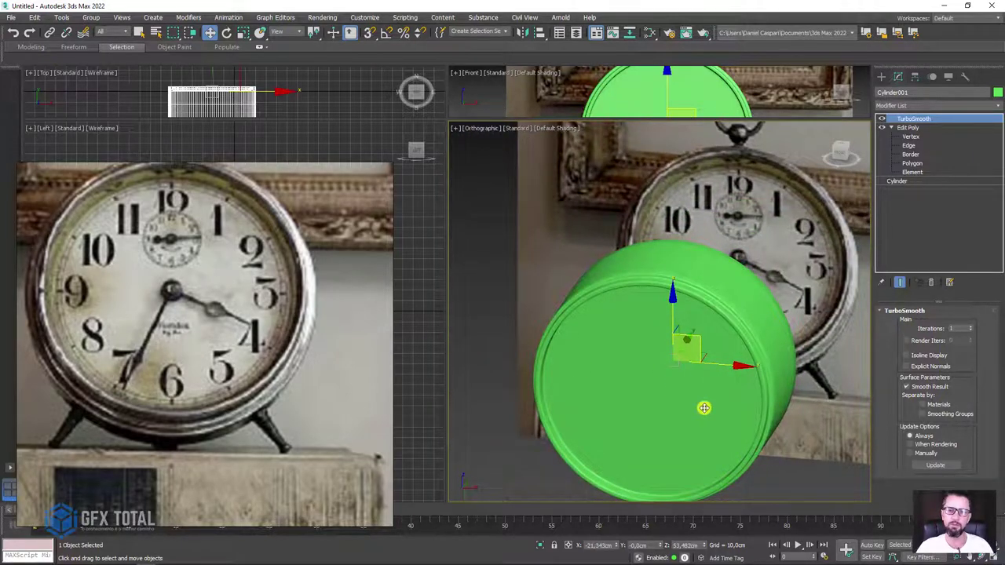
- Compare the smoothed body with the reference's top ring and pick the Box primitive
mouse_move(704, 407)
alt+middle_down()
mouse_move(735, 404)
mouse_move(665, 306)
mouse_move(743, 343)
alt+middle_up()
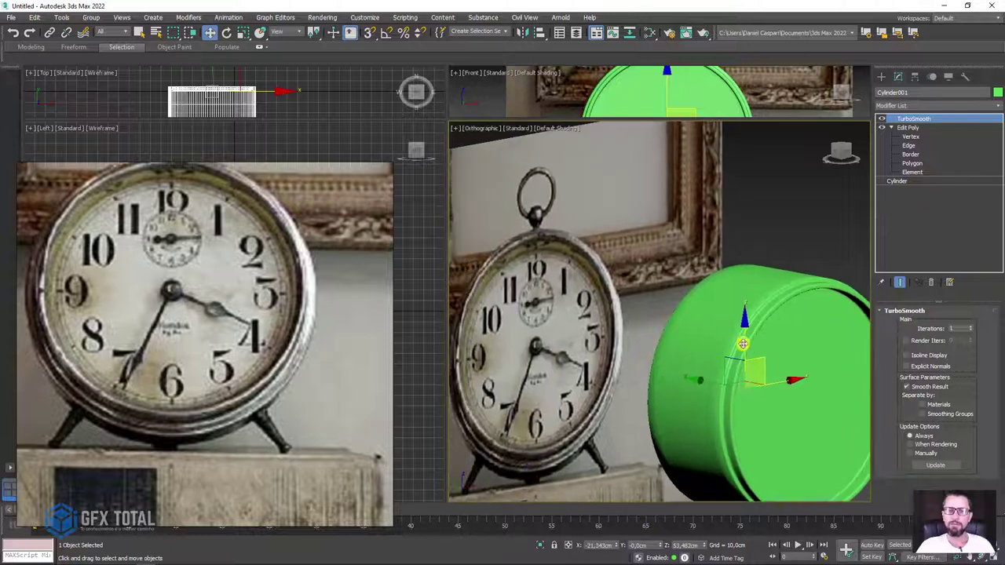
middle_drag(549, 217, 612, 282)
scroll(631, 293, up, 5)
scroll(589, 226, up, 2)
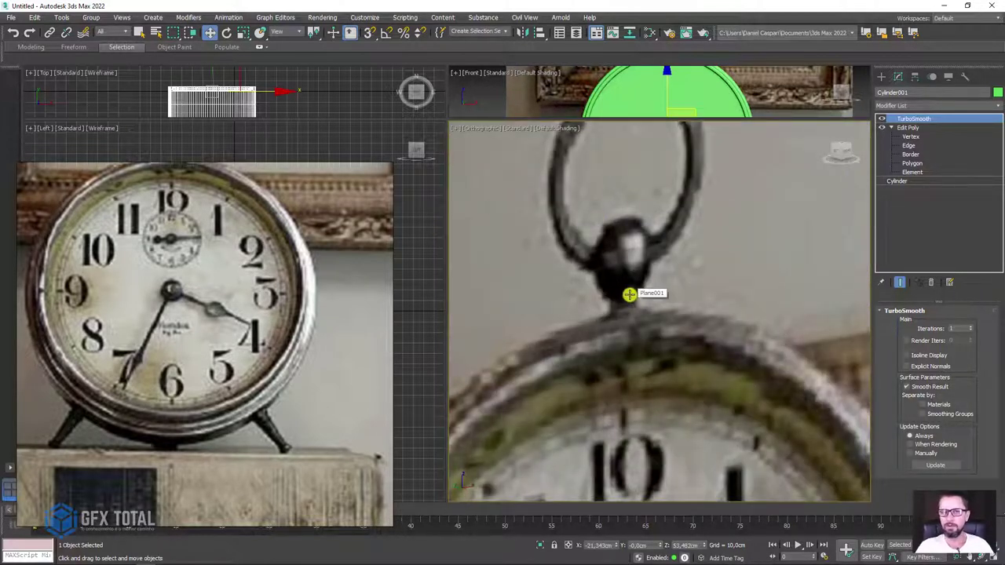
scroll(630, 294, down, 2)
scroll(633, 294, down, 2)
scroll(636, 299, down, 3)
scroll(641, 298, up, 6)
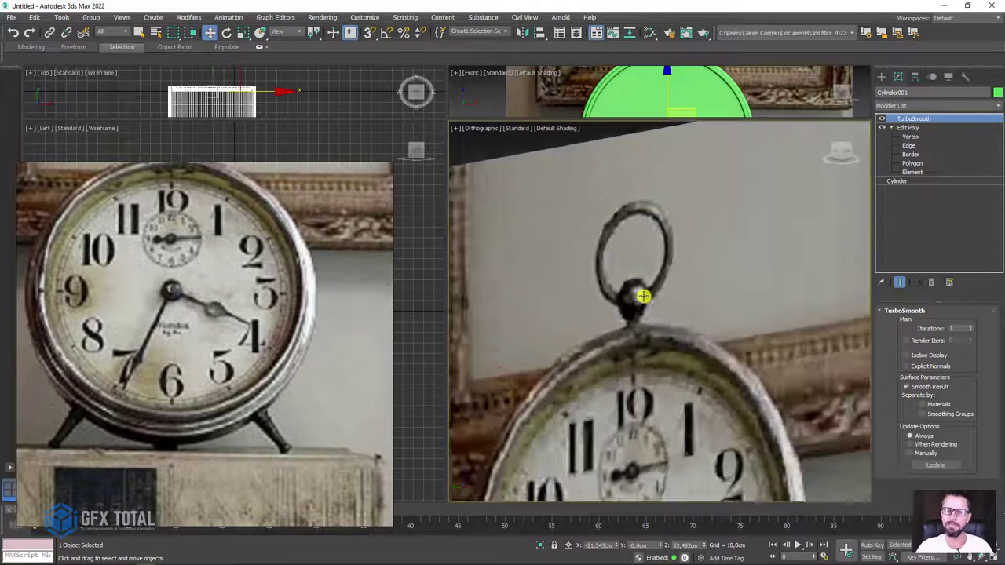
scroll(643, 296, down, 2)
scroll(669, 294, down, 5)
alt+middle_drag(668, 294, 841, 157)
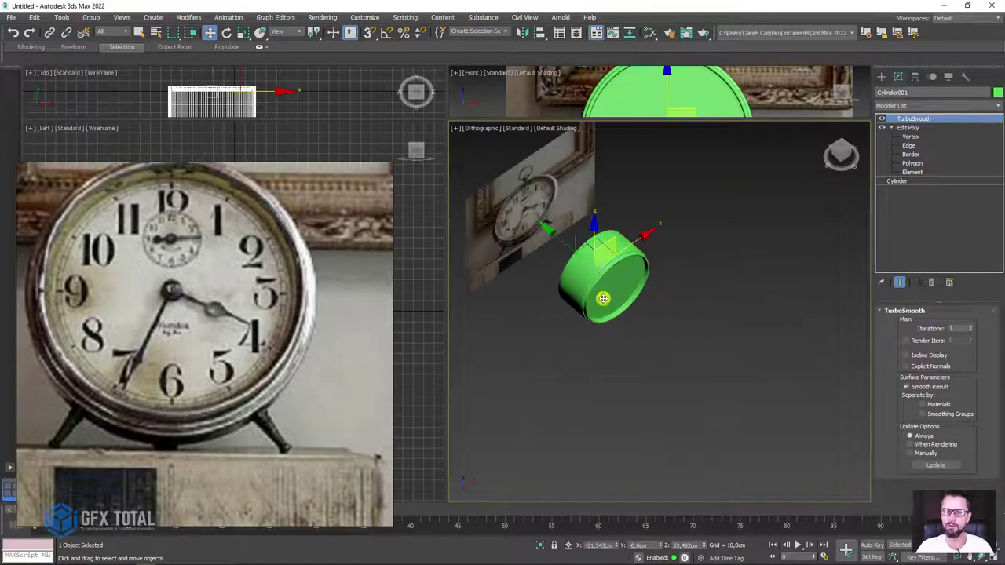
click(881, 77)
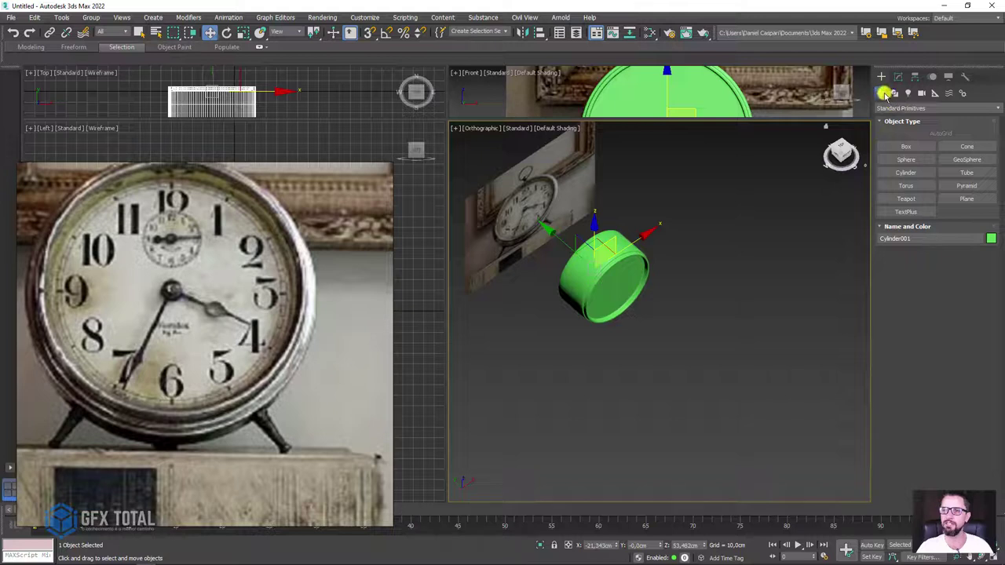
click(906, 146)
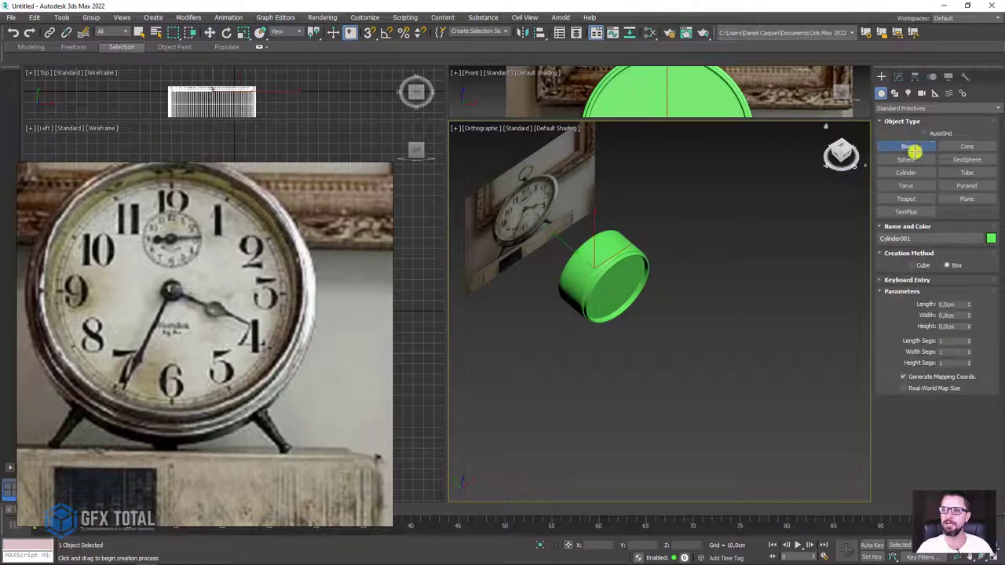
- Set Box creation to Cube and draw a 16.397 cm cube beside the clock body
click(914, 265)
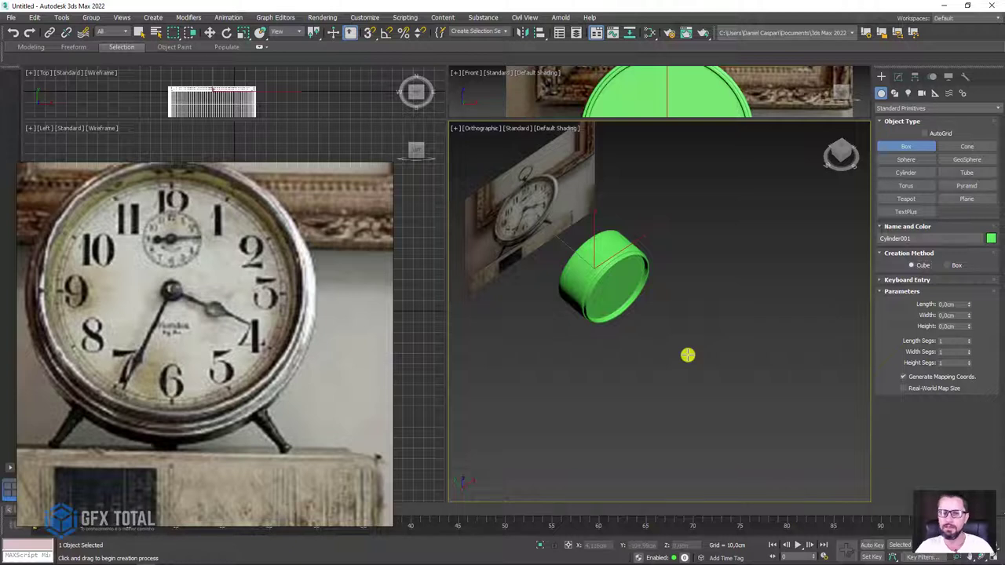
drag(658, 344, 666, 342)
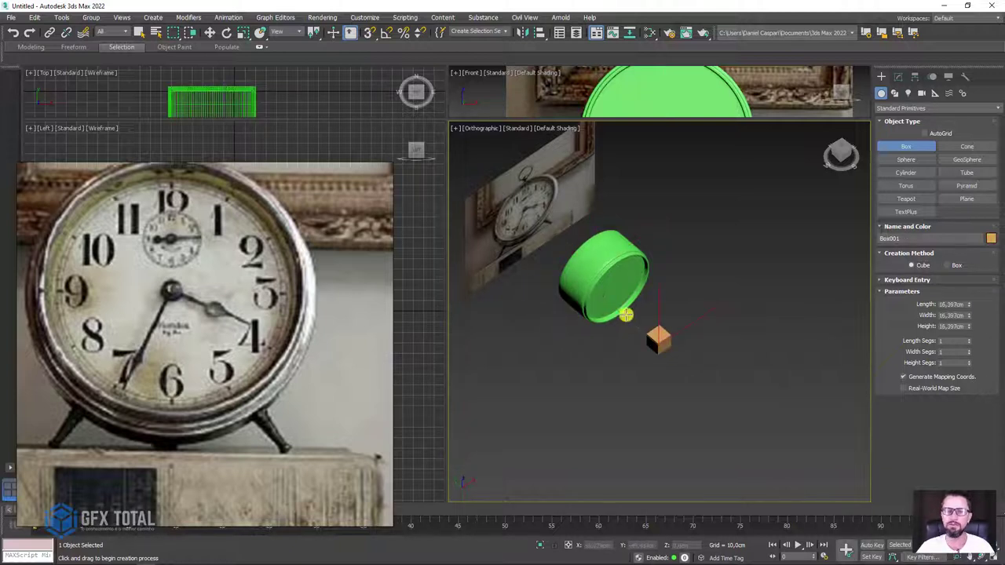
scroll(651, 338, up, 4)
scroll(682, 340, up, 2)
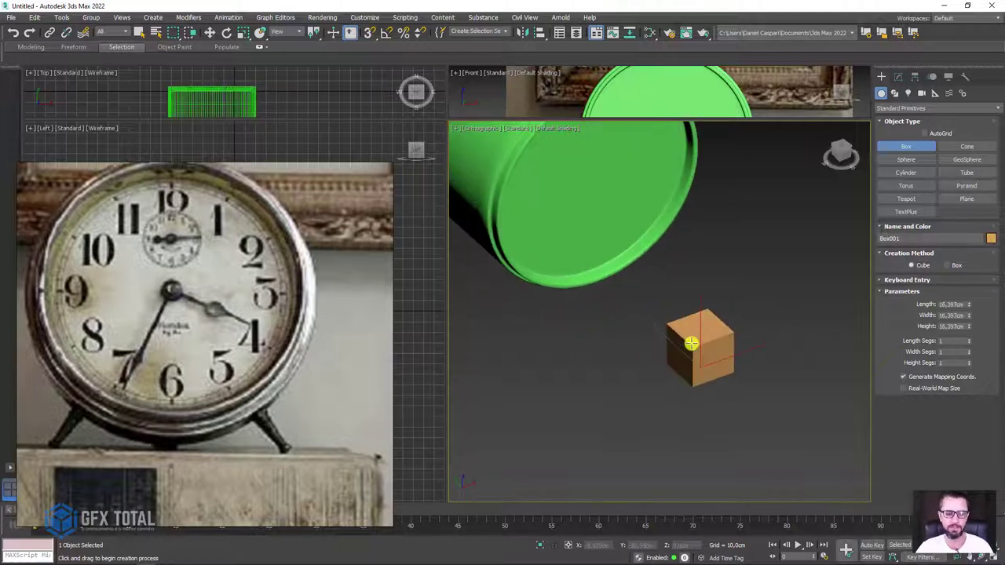
key(F4)
mouse_move(714, 340)
alt+middle_down()
mouse_move(699, 366)
mouse_move(725, 359)
alt+middle_up()
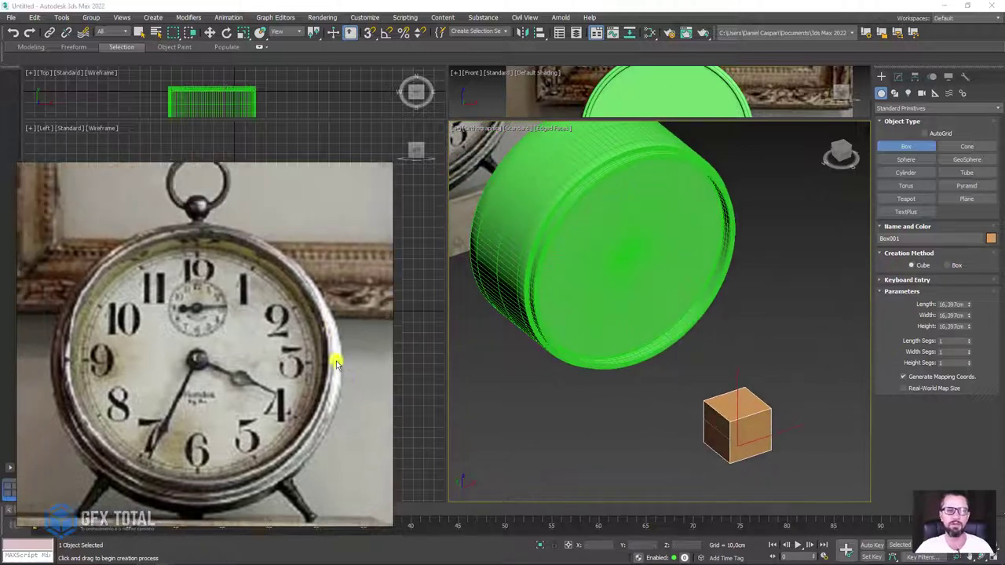
- Zoom and pan to study the ball atop the reference clock's ring
scroll(336, 364, up, 1)
scroll(310, 343, up, 3)
scroll(162, 217, up, 3)
scroll(177, 228, up, 3)
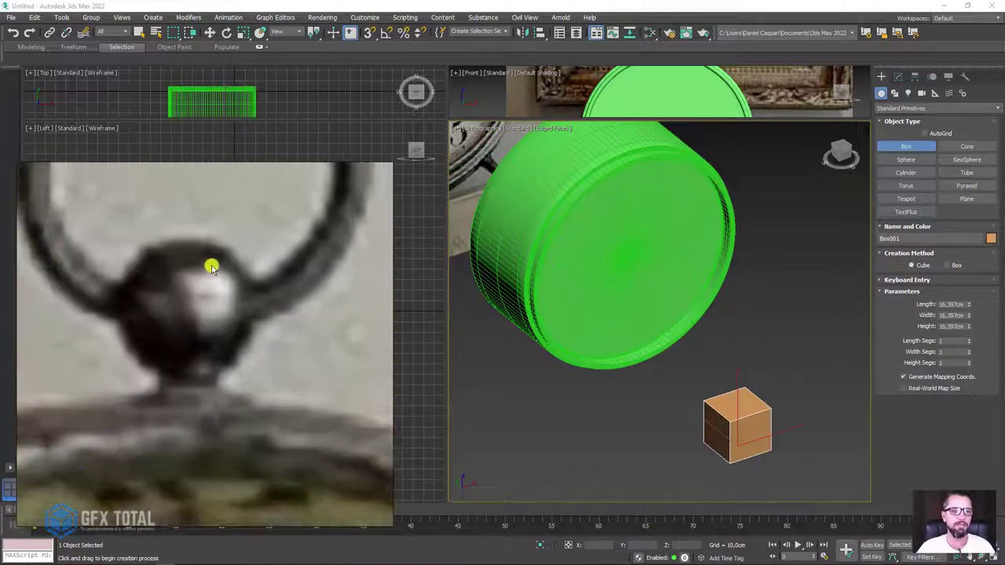
scroll(211, 267, up, 2)
drag(127, 249, 213, 257)
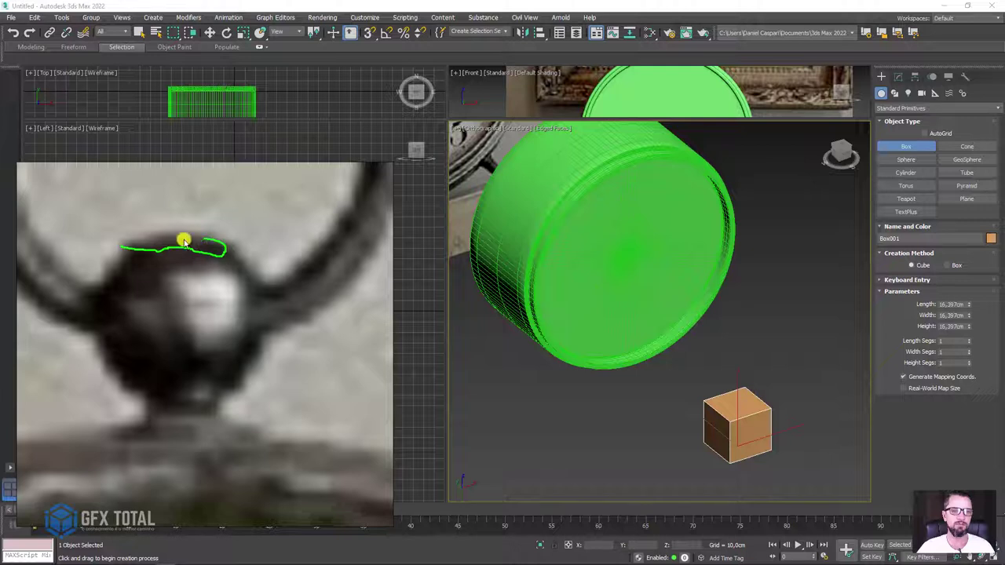
scroll(617, 354, down, 2)
scroll(713, 409, up, 3)
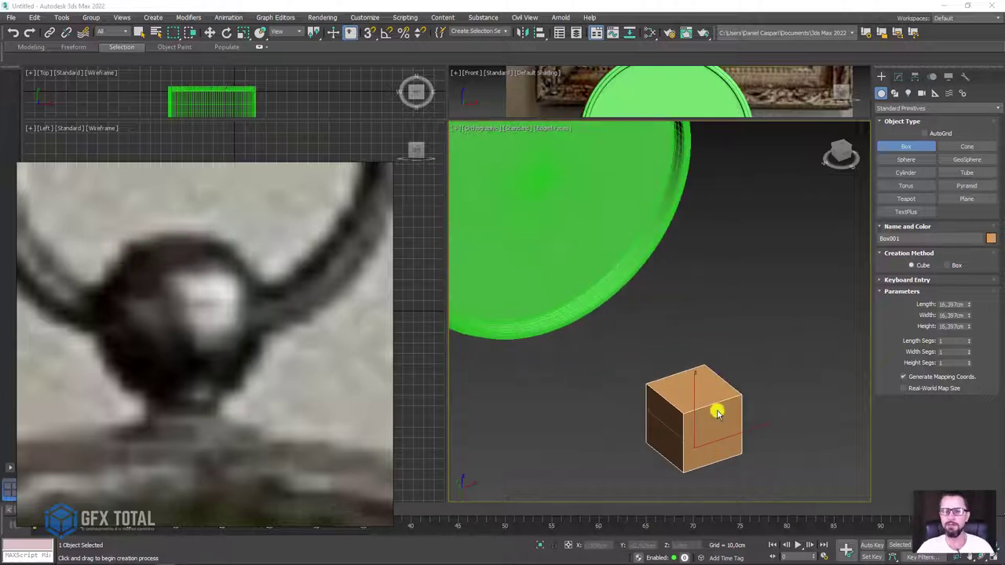
scroll(713, 376, up, 2)
scroll(713, 377, down, 2)
- Give Box001 TurboSmooth at 1 iteration, after trying 2, with Edit Poly stacked above
click(898, 76)
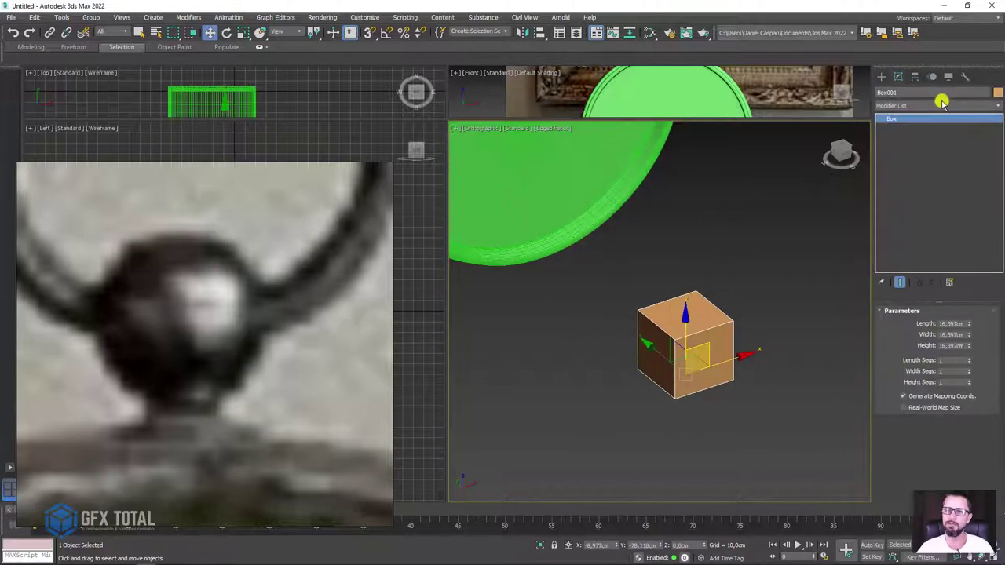
click(936, 106)
drag(998, 142, 997, 391)
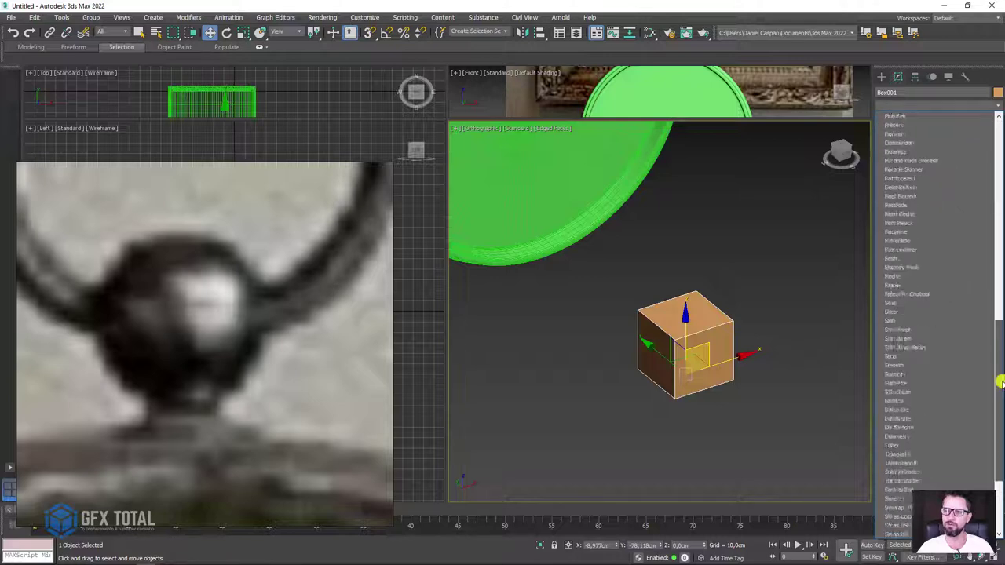
click(901, 338)
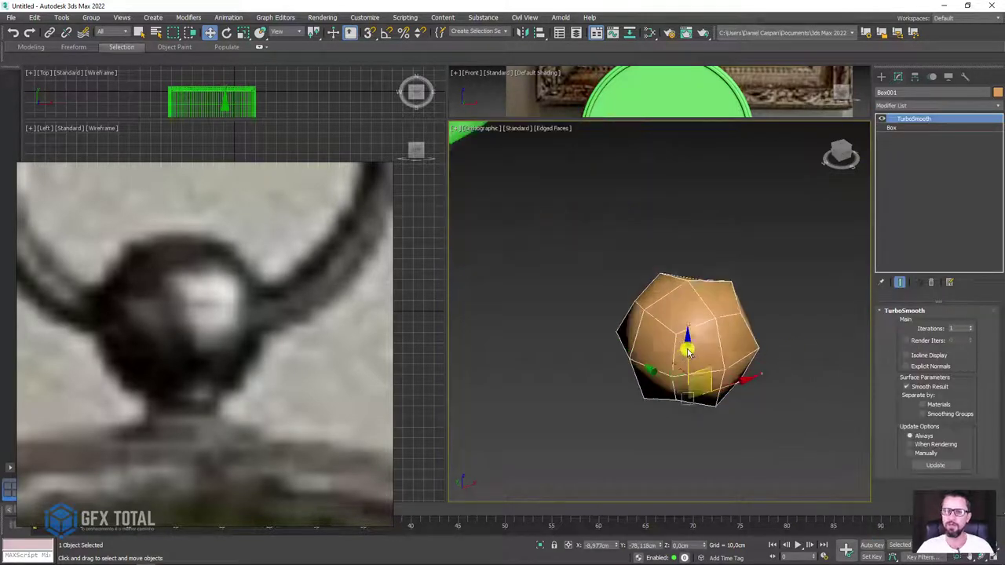
click(972, 328)
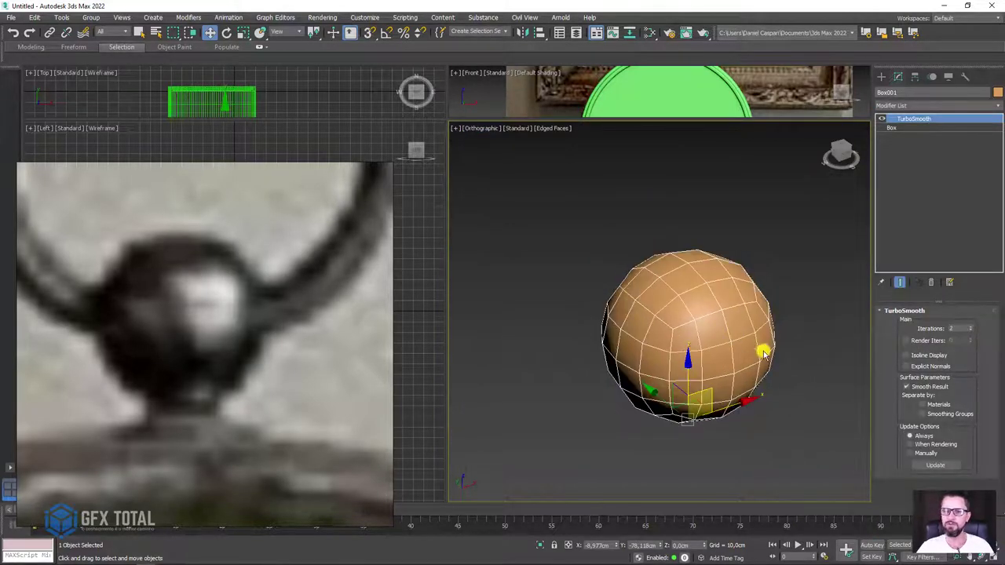
mouse_move(763, 353)
alt+middle_down()
mouse_move(720, 323)
mouse_move(741, 321)
mouse_move(803, 352)
mouse_move(769, 364)
mouse_move(724, 314)
mouse_move(756, 318)
mouse_move(759, 330)
mouse_move(635, 262)
alt+middle_up()
click(971, 331)
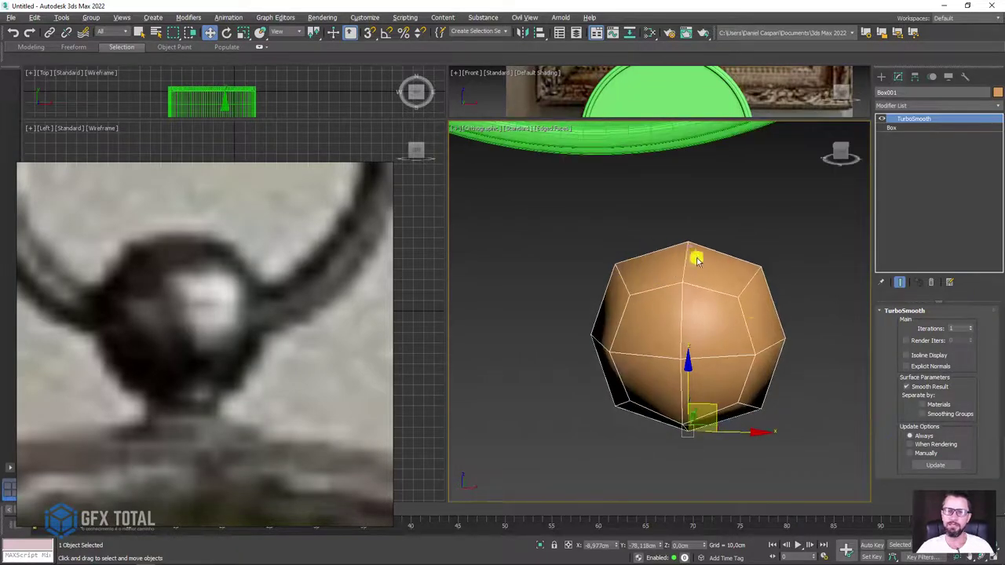
alt+middle_drag(696, 260, 712, 274)
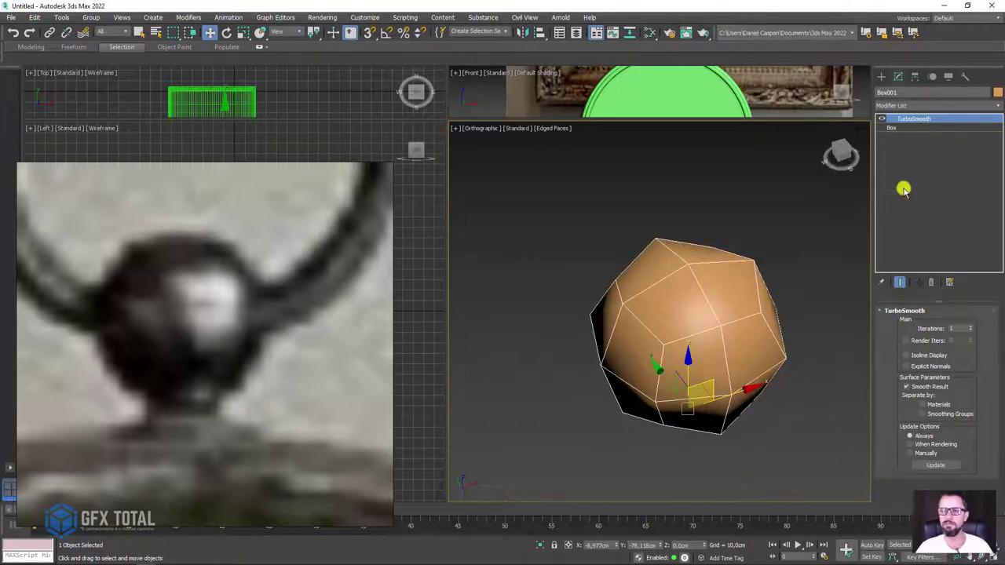
click(979, 106)
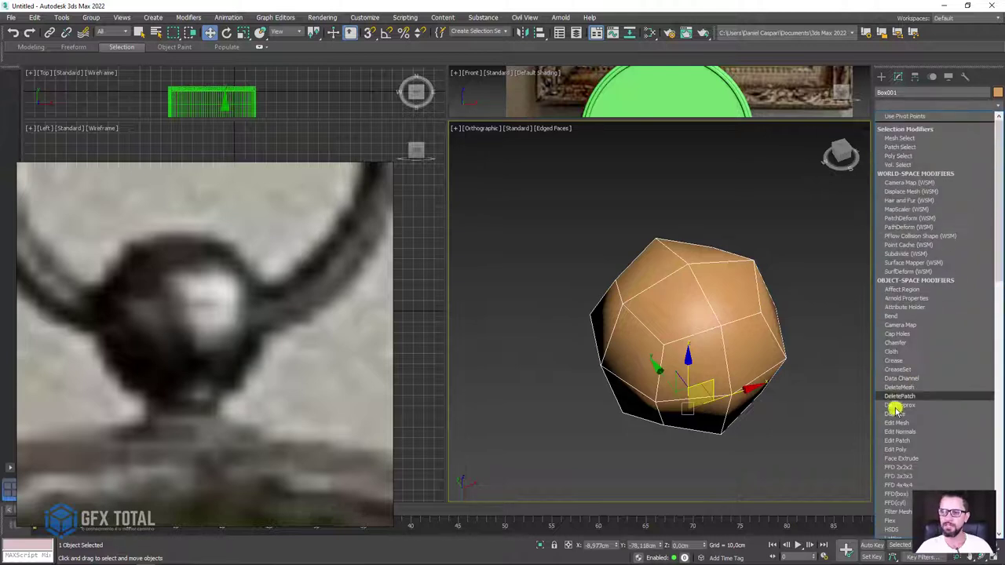
click(903, 441)
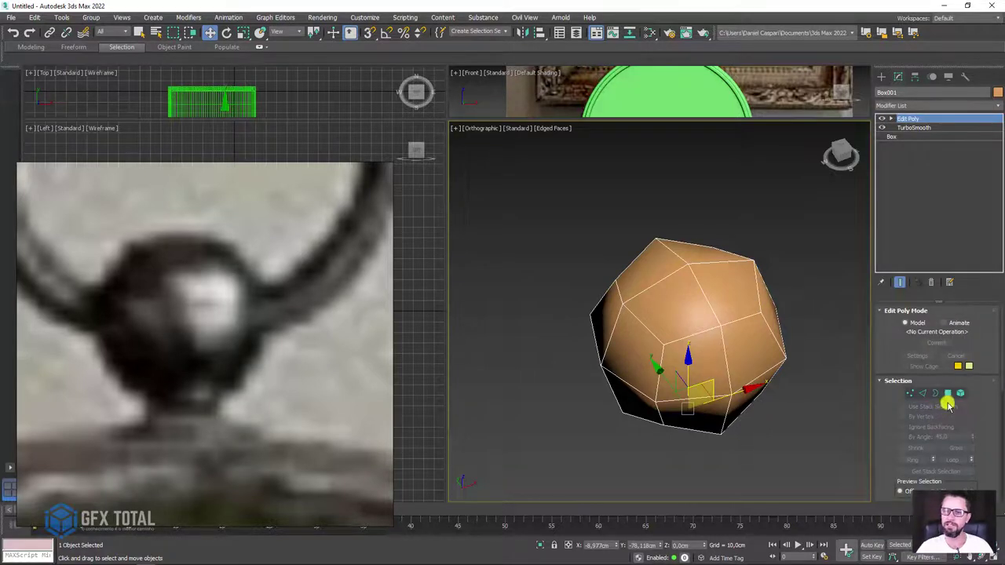
- Select the ball's top polygons and scale them flat
click(948, 393)
click(709, 274)
ctrl+click(672, 267)
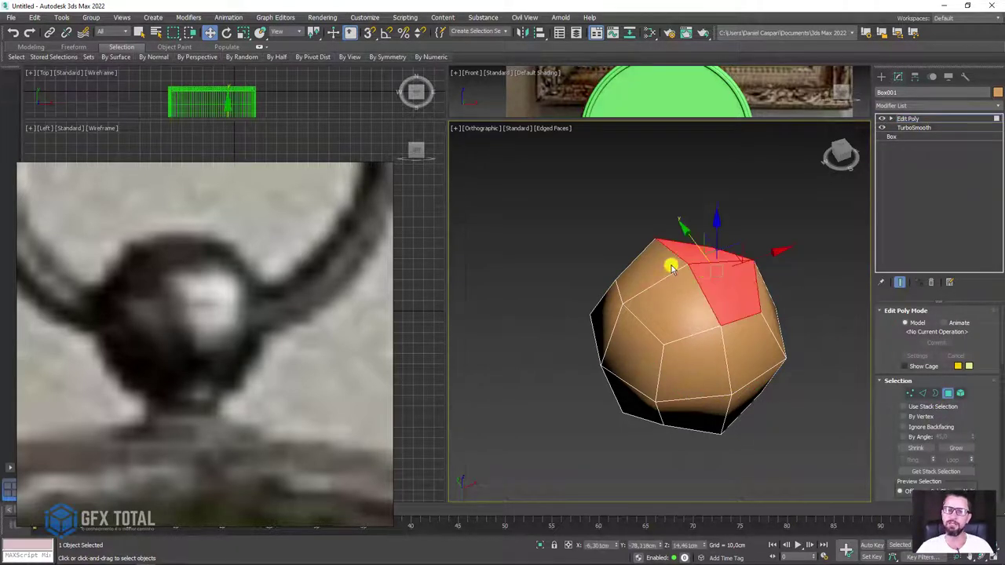
ctrl+click(691, 293)
alt+middle_drag(691, 294, 691, 272)
key(e)
key(r)
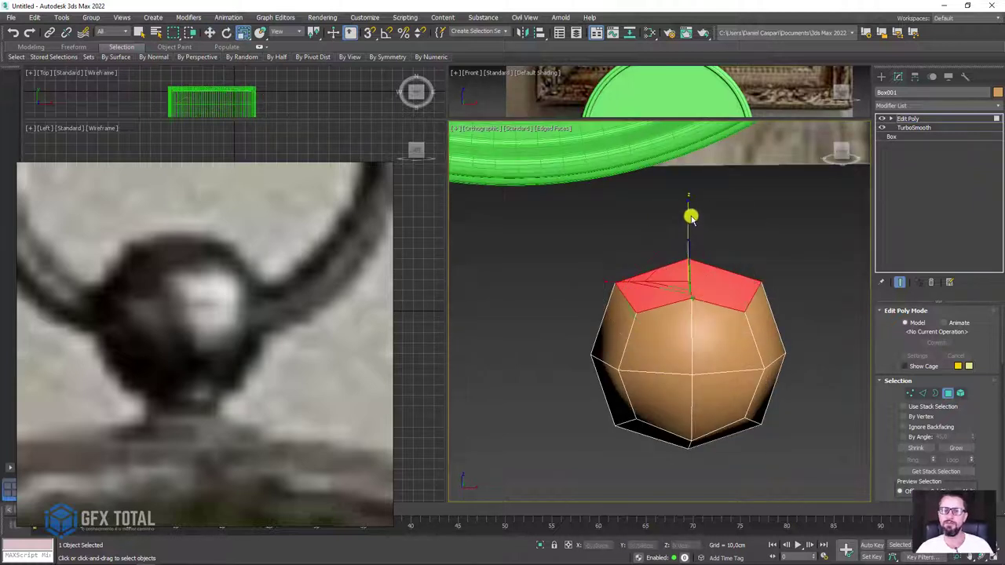
drag(686, 202, 697, 317)
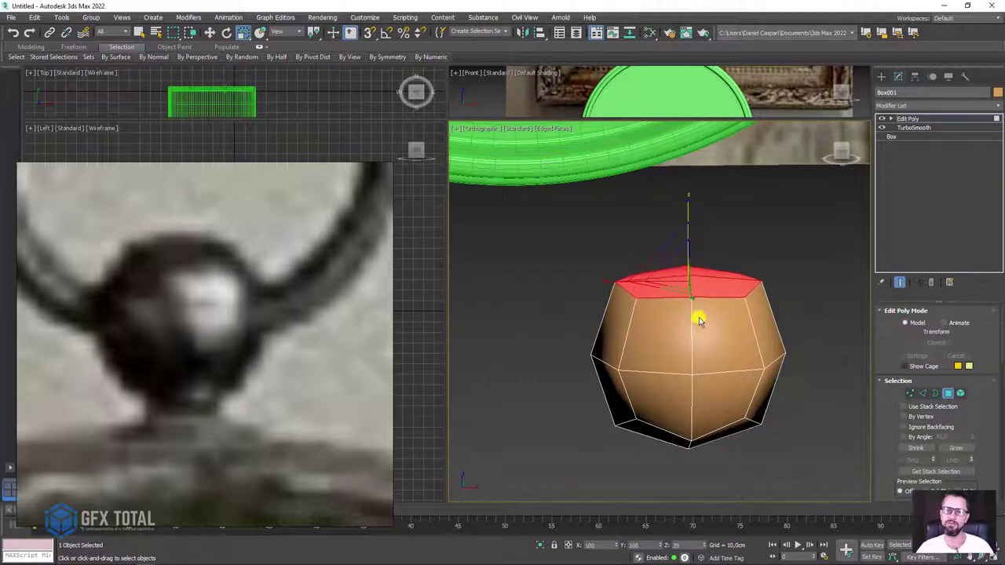
- Raise, widen and pull up the flattened top into a short flared neck
key(w)
drag(691, 231, 684, 255)
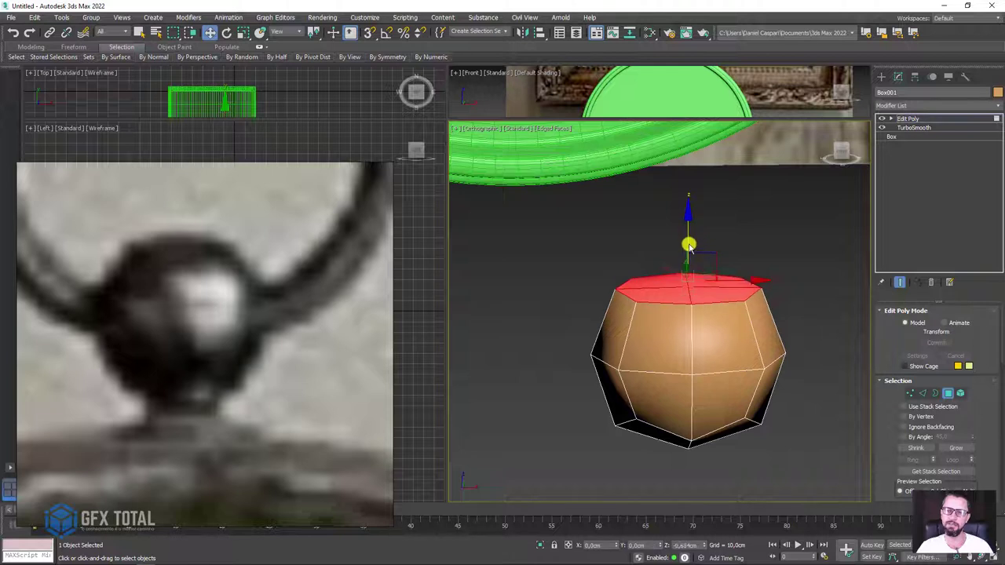
scroll(687, 258, up, 2)
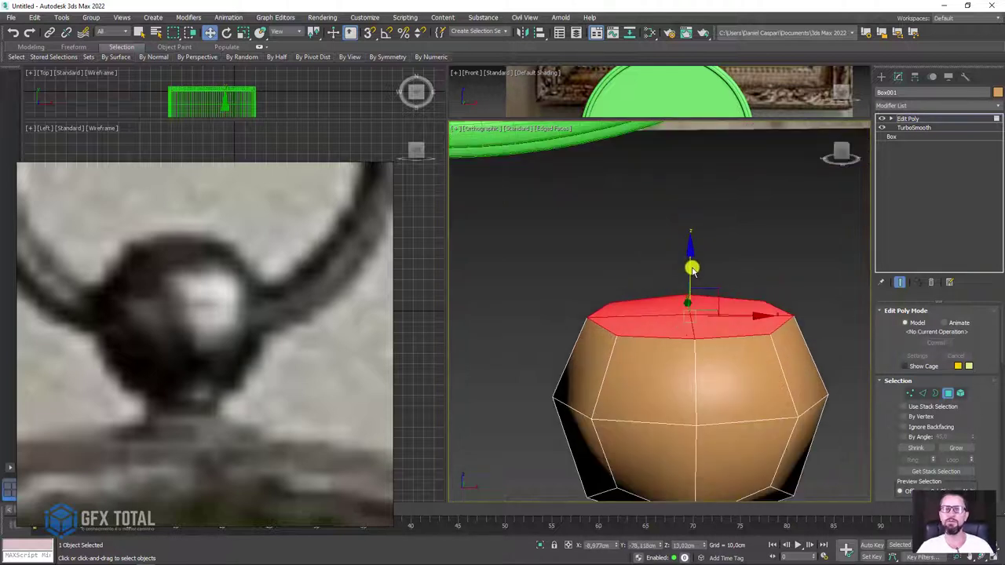
drag(690, 269, 688, 264)
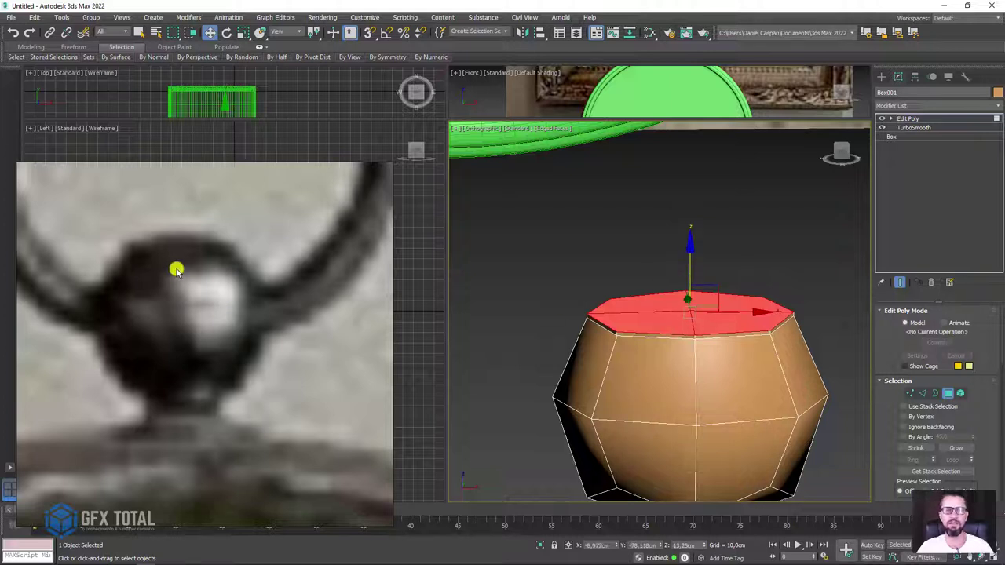
key(r)
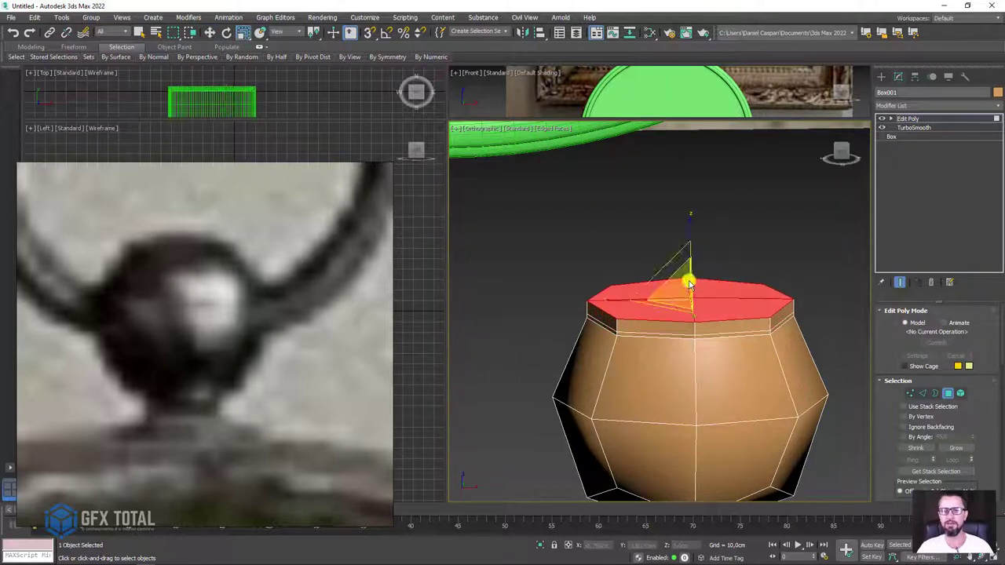
drag(689, 278, 685, 284)
key(w)
drag(690, 249, 690, 236)
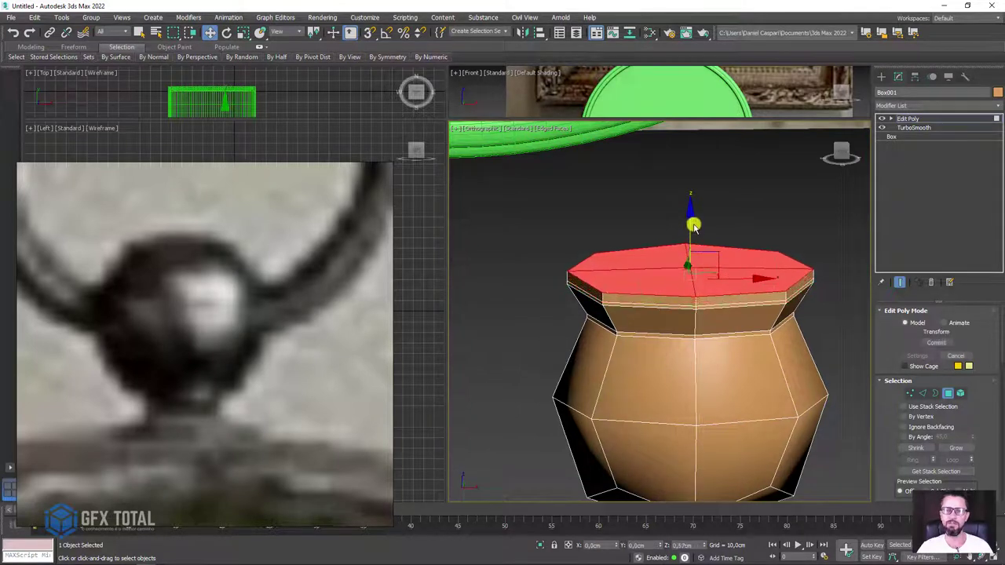
key(r)
drag(684, 262, 696, 285)
key(w)
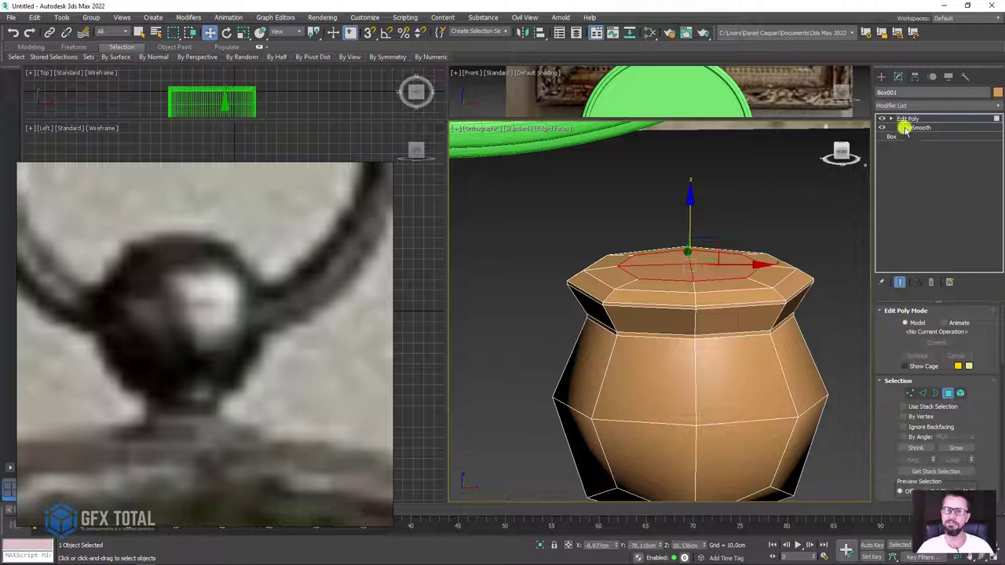
- Exit polygon editing and orbit around the knob to check its shape
click(911, 120)
scroll(729, 253, down, 3)
mouse_move(730, 254)
alt+middle_down()
mouse_move(720, 275)
mouse_move(335, 277)
alt+middle_up()
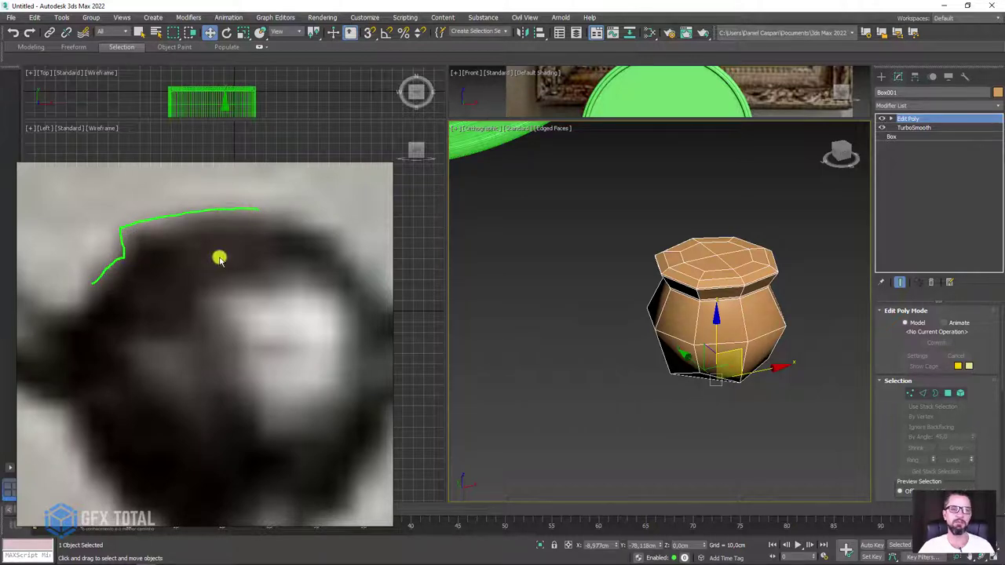
alt+middle_drag(697, 276, 707, 264)
scroll(707, 265, up, 3)
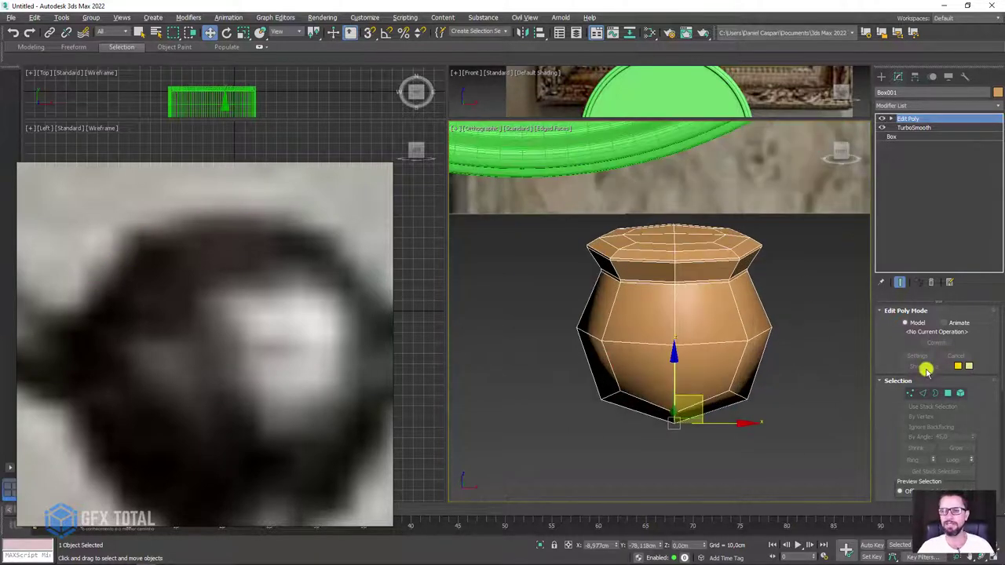
- Grow the top cap selection, then lower and narrow the cap
click(909, 394)
alt+middle_drag(778, 287, 734, 335)
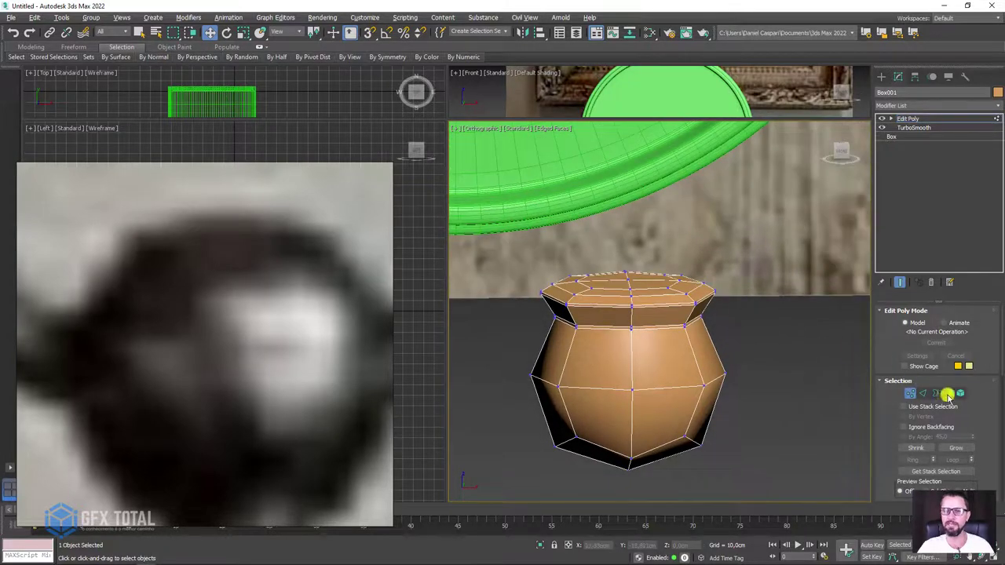
click(948, 392)
click(961, 448)
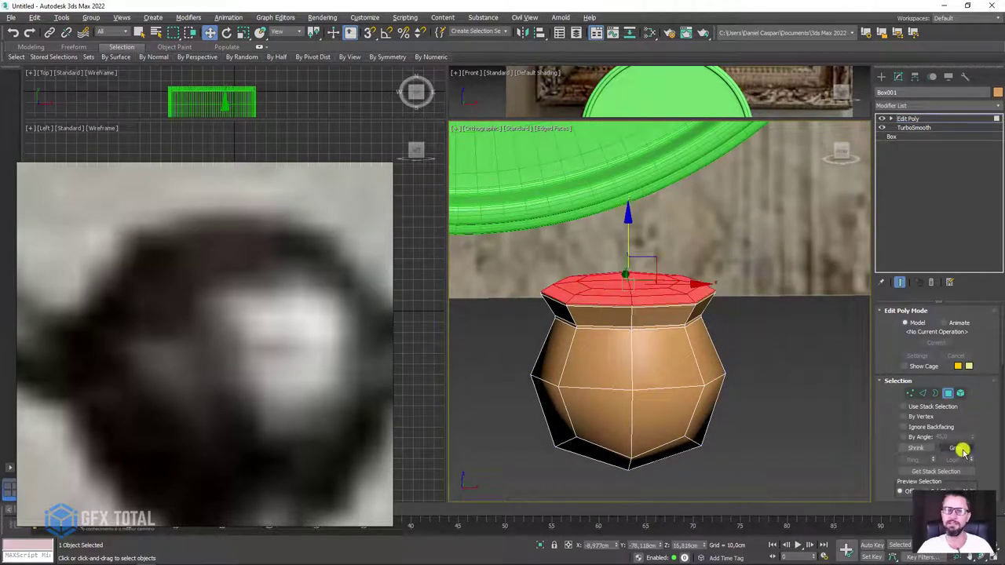
key(w)
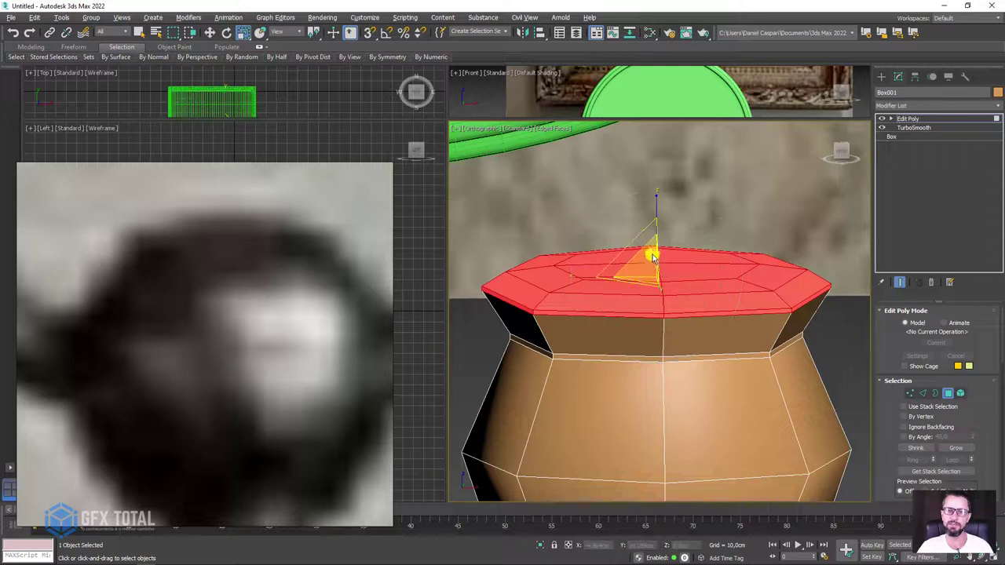
drag(652, 228, 652, 298)
key(r)
key(w)
drag(658, 250, 651, 254)
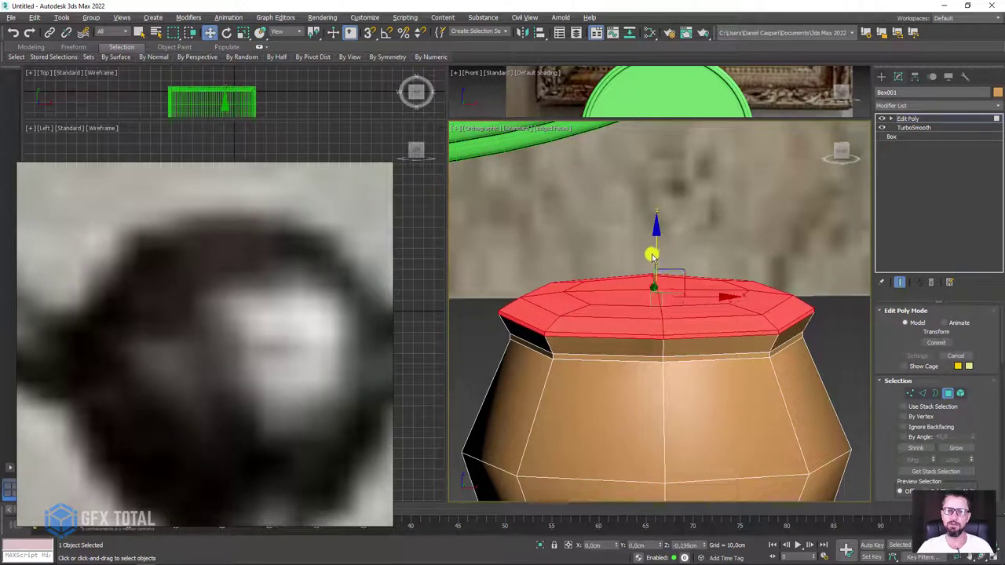
key(e)
key(r)
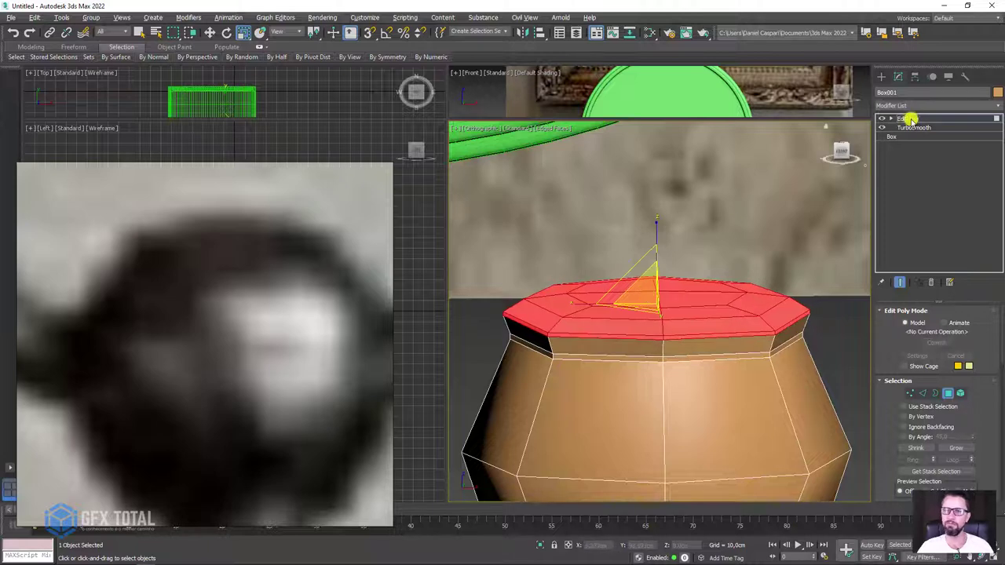
- Leave polygon editing and view the finished knob from above
click(908, 119)
scroll(683, 251, down, 5)
mouse_move(683, 251)
alt+middle_down()
mouse_move(696, 280)
mouse_move(682, 295)
mouse_move(667, 244)
alt+middle_up()
scroll(682, 296, down, 3)
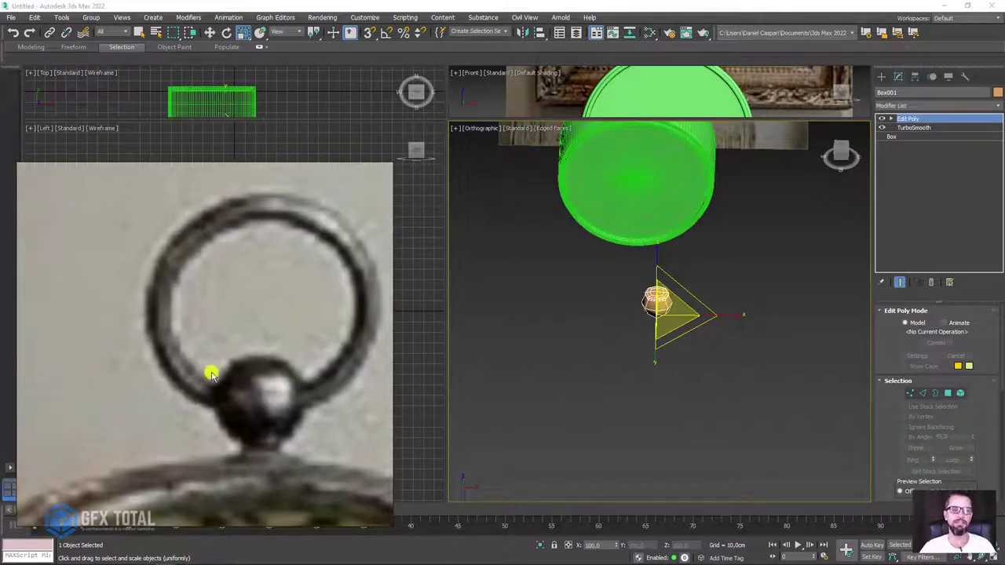
- Switch to Front view and move the knob up to the top of the clock body
mouse_move(202, 390)
mouse_down()
mouse_move(202, 251)
mouse_move(392, 322)
mouse_move(392, 359)
mouse_up()
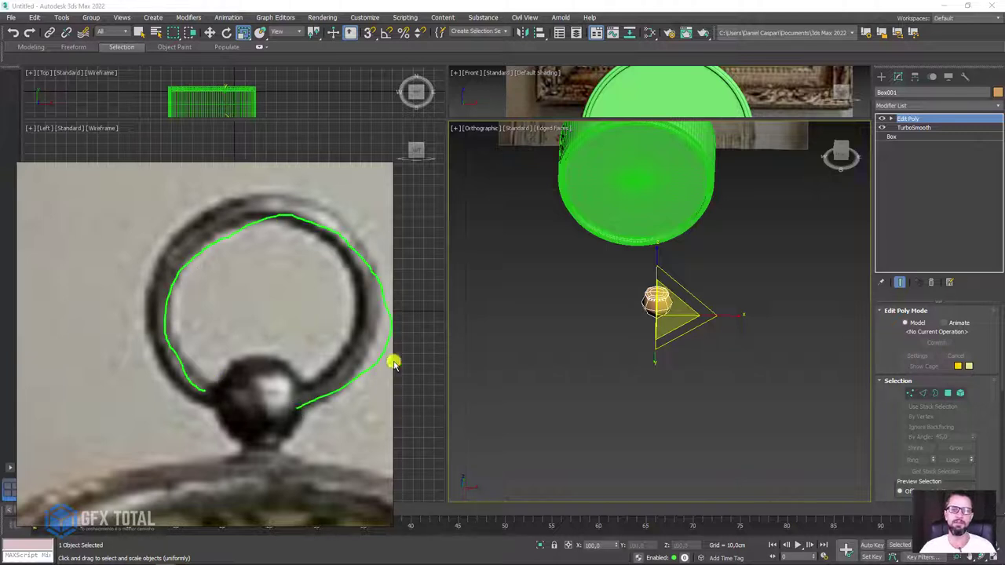
middle_drag(749, 300, 736, 410)
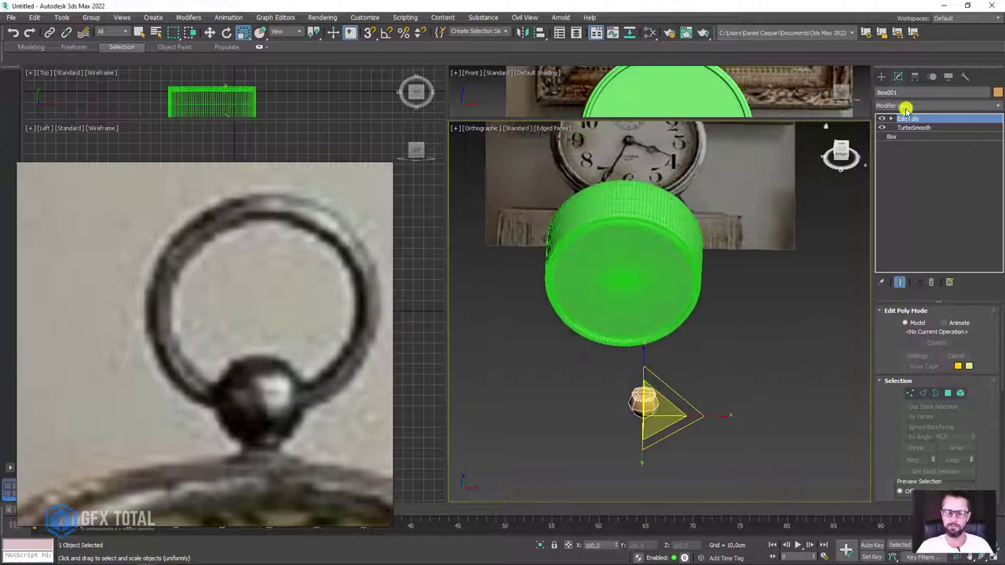
key(f)
scroll(647, 287, up, 5)
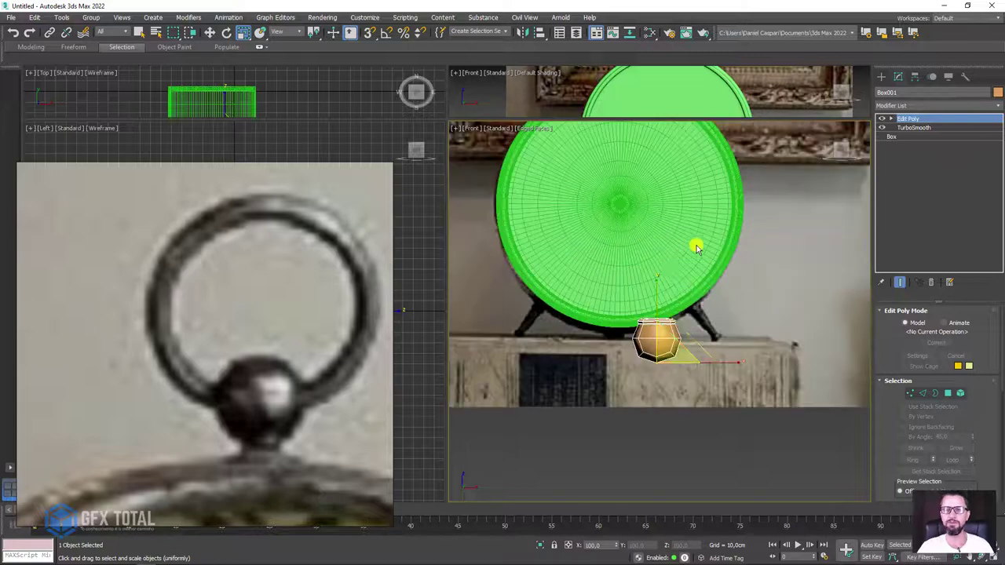
scroll(696, 244, down, 2)
scroll(723, 325, down, 2)
key(w)
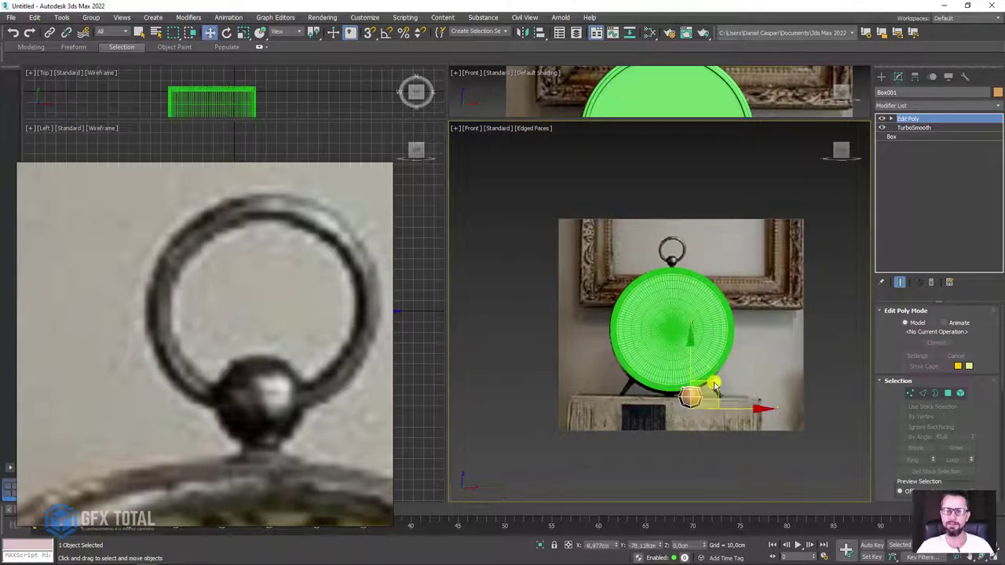
drag(702, 395, 698, 234)
- Align the knob with the reference ring's ball and adjust its scale
key(z)
mouse_move(675, 269)
mouse_down()
mouse_move(644, 304)
mouse_move(597, 292)
mouse_move(639, 285)
mouse_move(603, 306)
mouse_up()
key(r)
key(w)
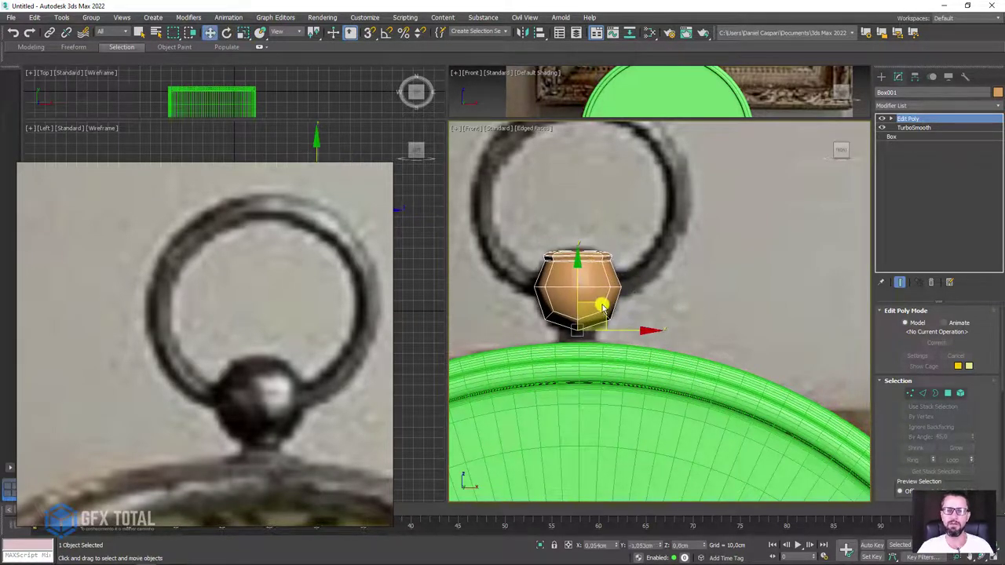
scroll(603, 307, up, 2)
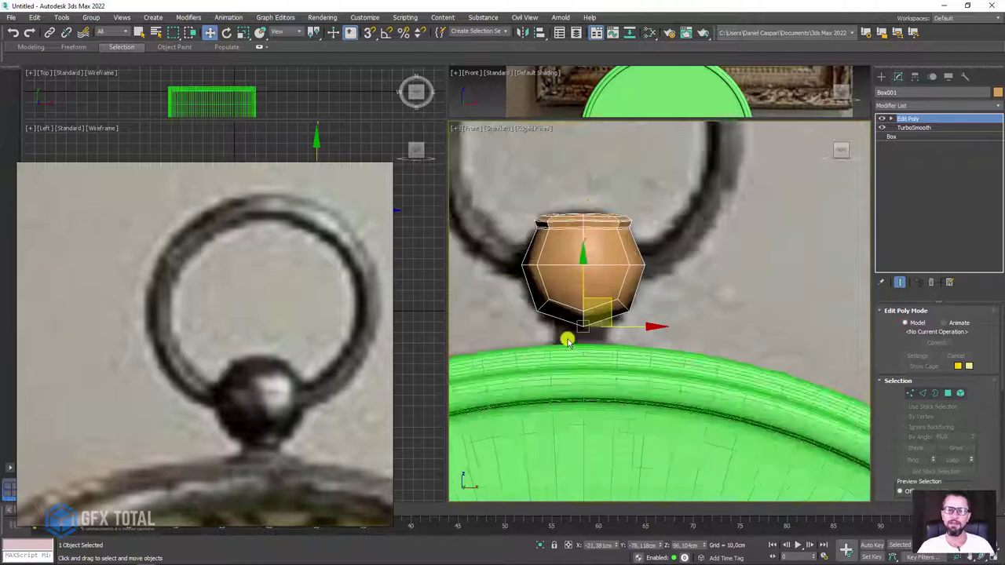
scroll(568, 337, up, 3)
scroll(536, 311, down, 3)
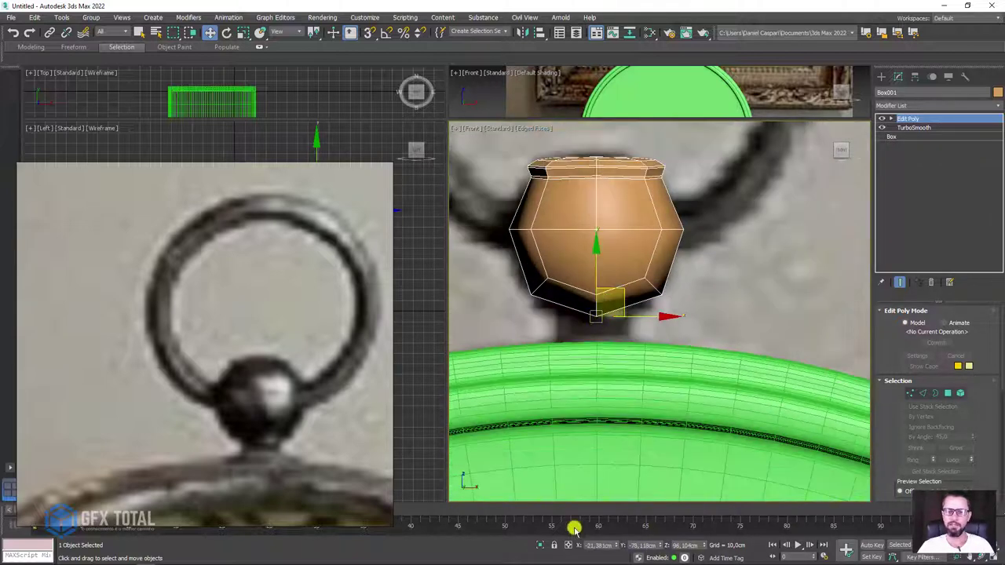
- Isolate the knob and select its outer face vertices at Edit Poly Vertex level
click(538, 545)
alt+middle_drag(644, 435, 684, 333)
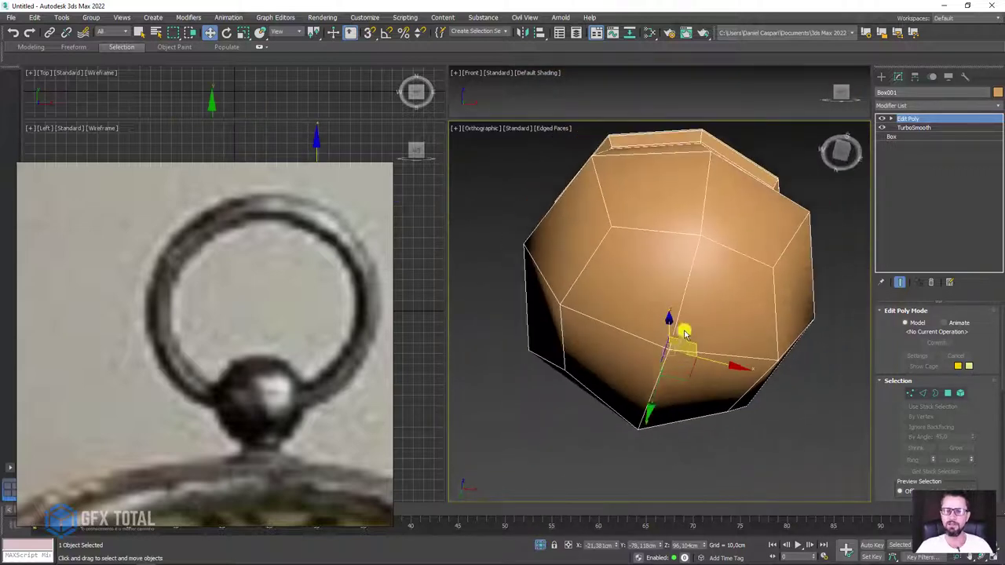
click(891, 119)
click(910, 127)
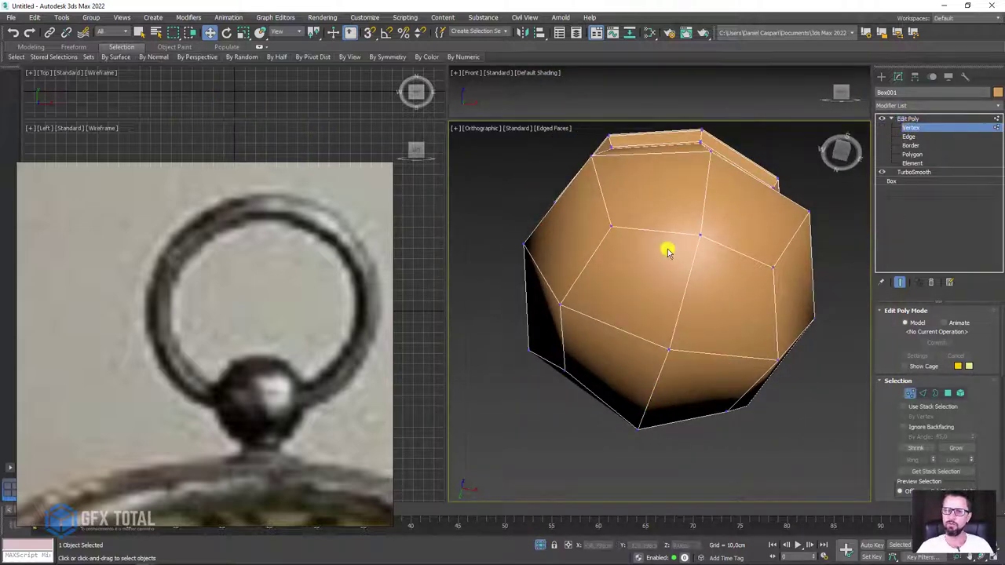
click(609, 227)
ctrl+click(667, 347)
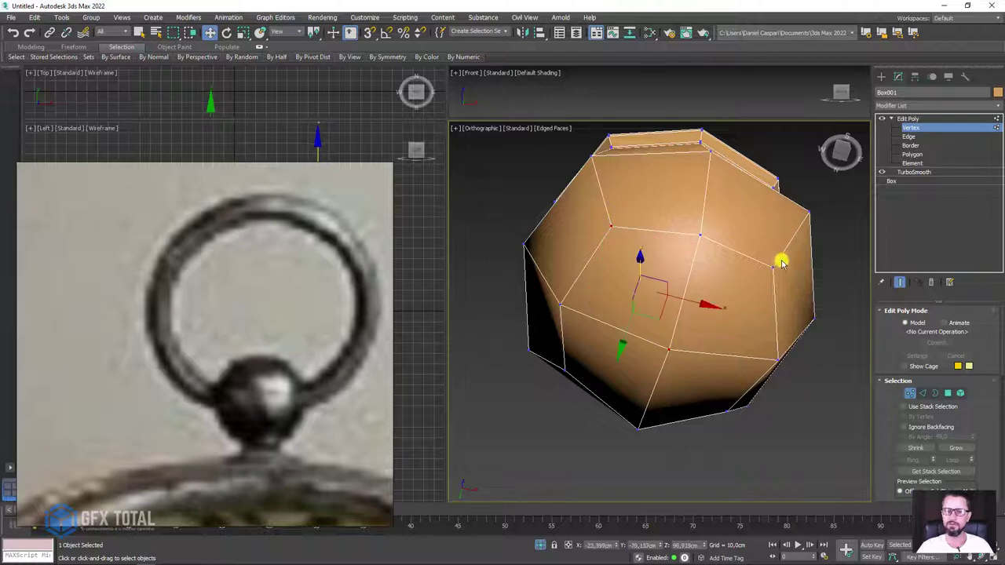
ctrl+click(771, 267)
ctrl+click(570, 384)
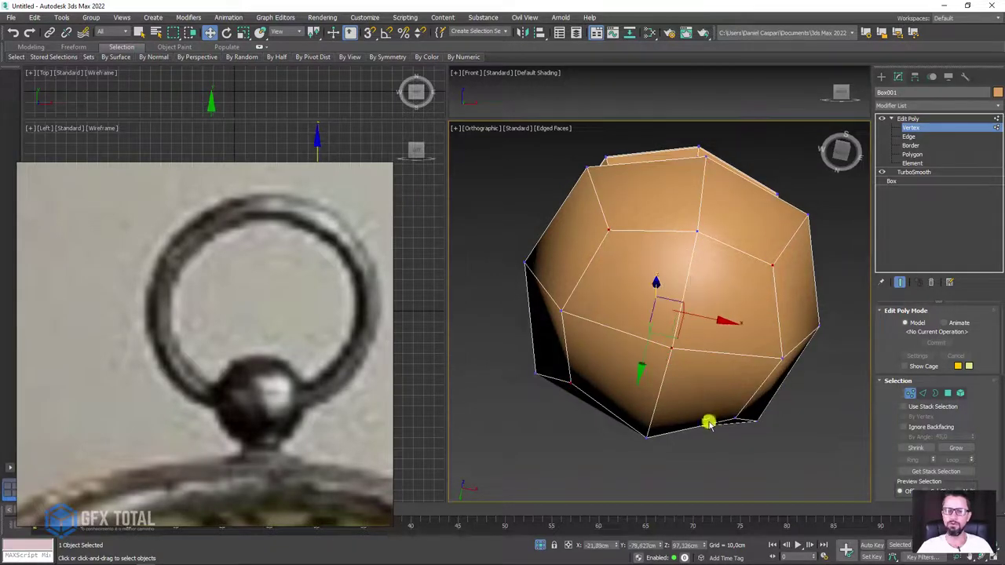
drag(604, 226, 689, 324)
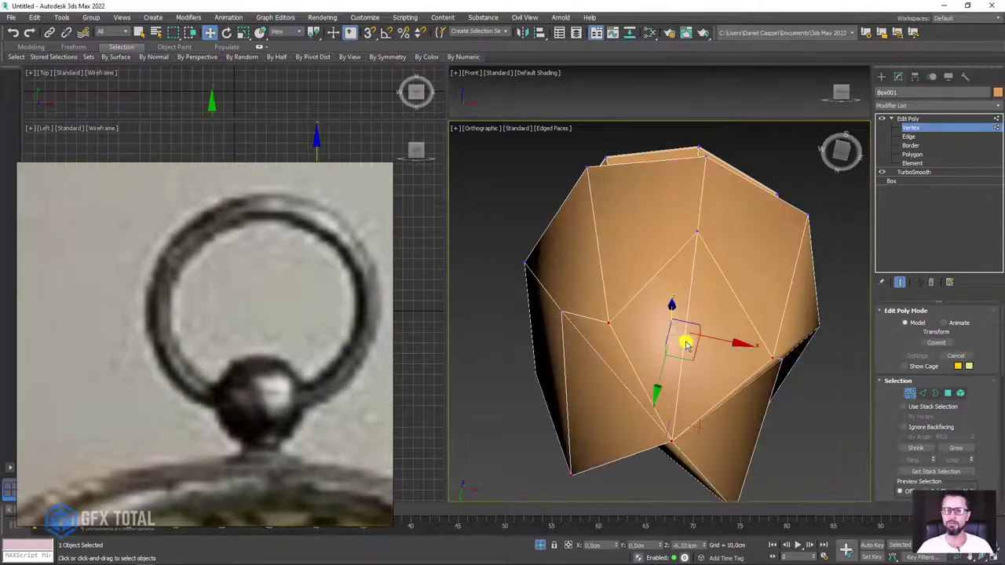
key(ctrl+z)
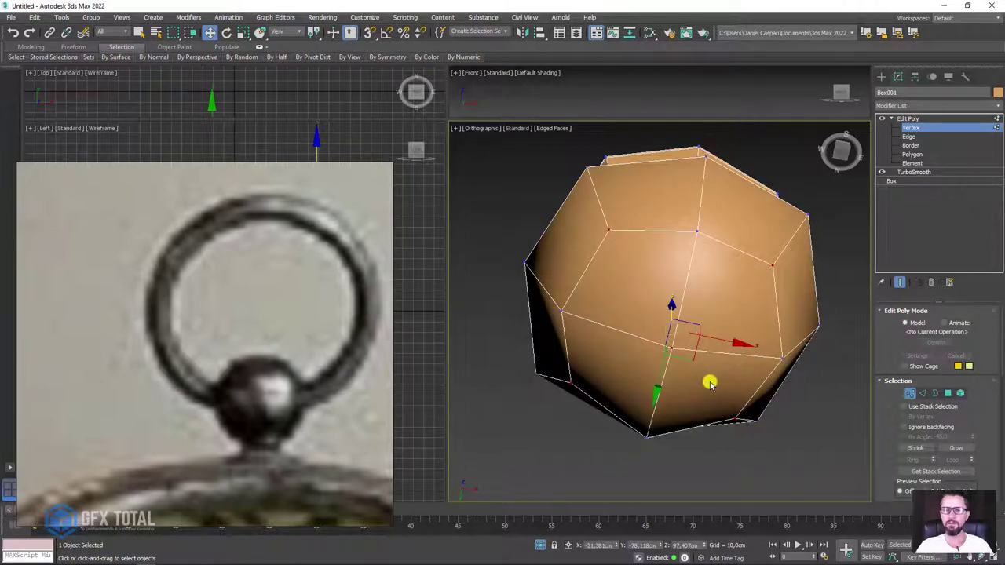
- Connect the selected vertices to the centre vertex, splitting the bottom face radially
mouse_move(709, 382)
alt+middle_down()
mouse_move(651, 353)
mouse_move(637, 325)
alt+middle_up()
drag(896, 470, 909, 325)
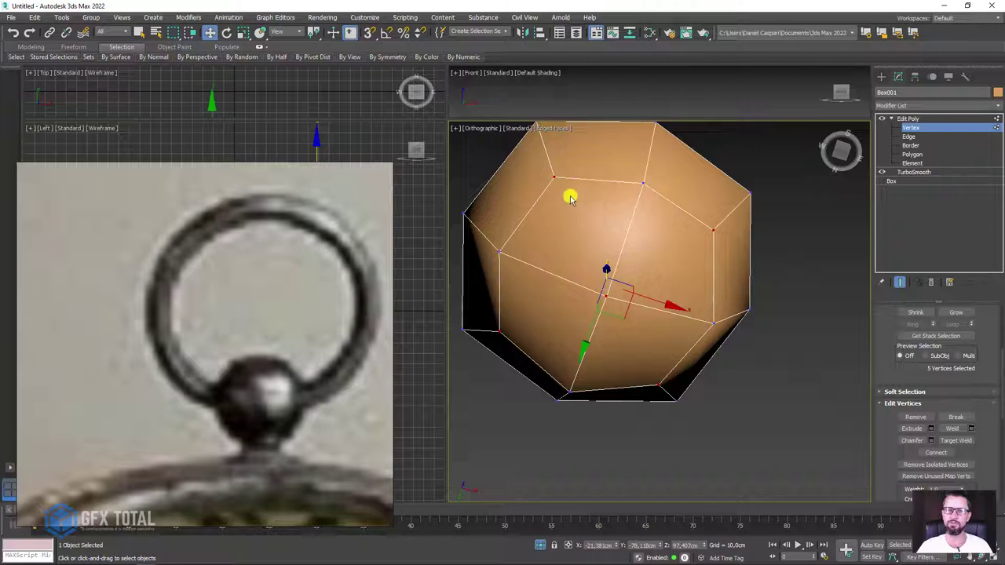
drag(554, 179, 657, 367)
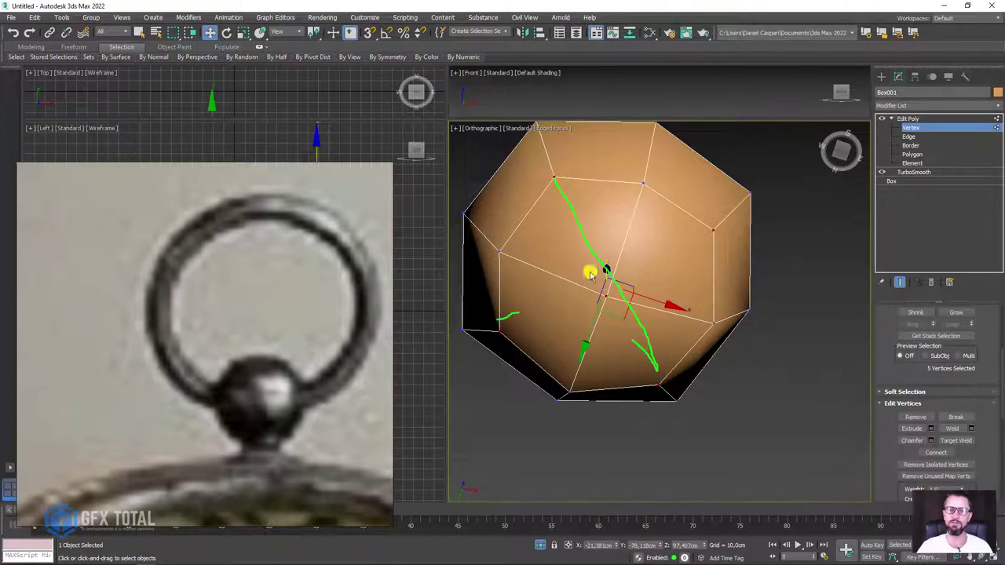
drag(591, 273, 722, 257)
key(Escape)
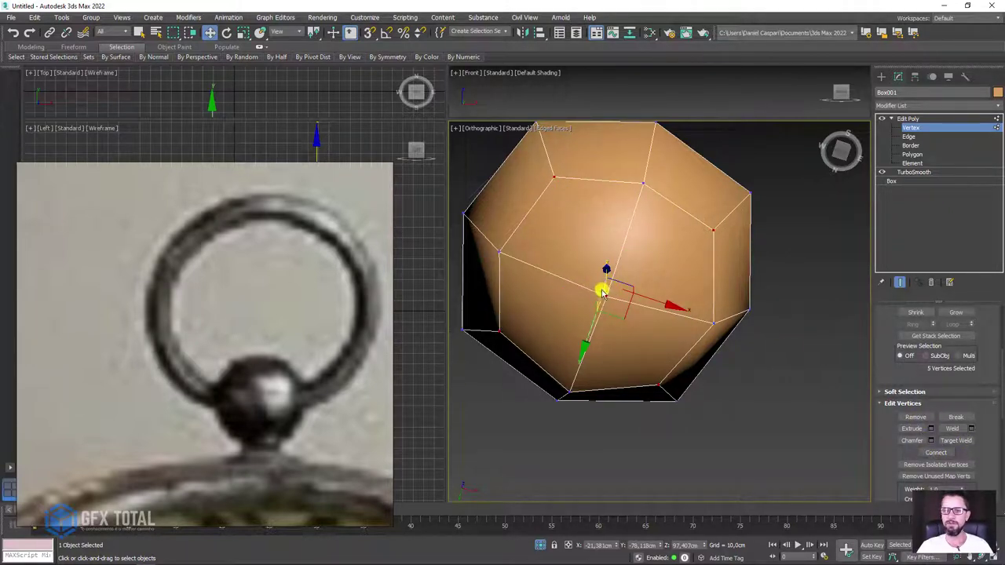
middle_drag(673, 291, 691, 296)
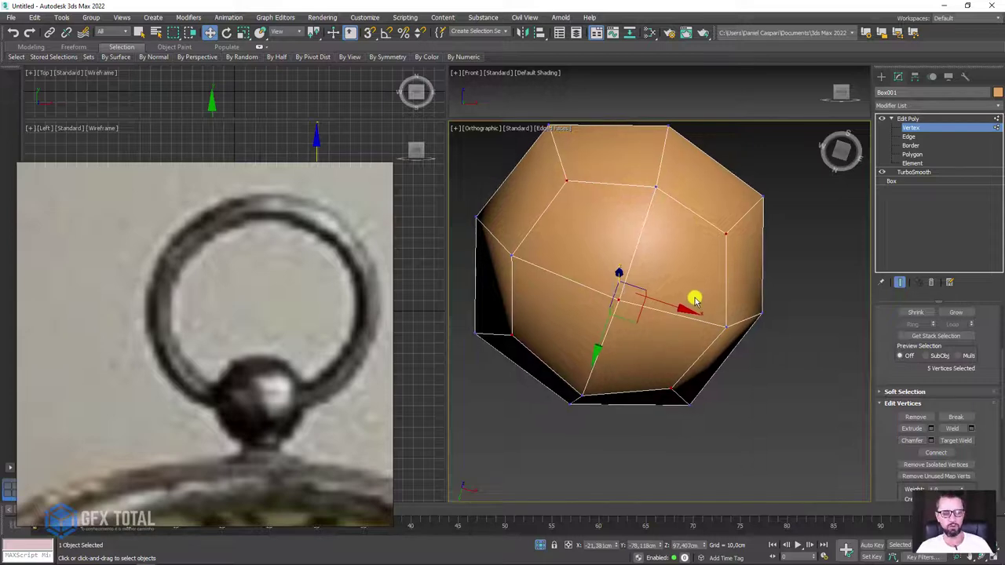
key(ctrl+shift+e)
alt+middle_drag(673, 265, 646, 240)
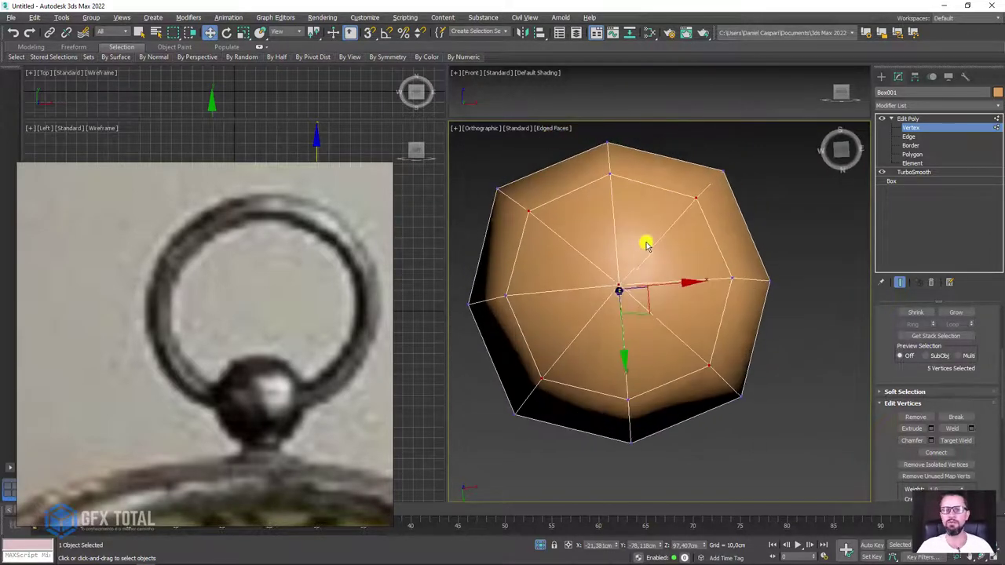
click(620, 284)
alt+middle_drag(620, 285, 684, 257)
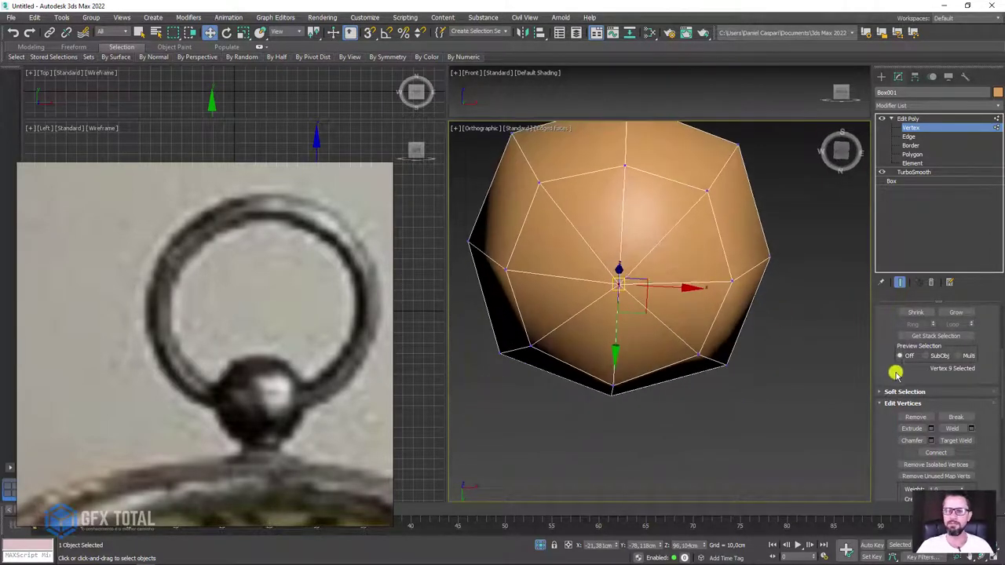
- Chamfer the knob's centre vertex by 3.614 cm with 0 segments into an octagonal face
click(931, 441)
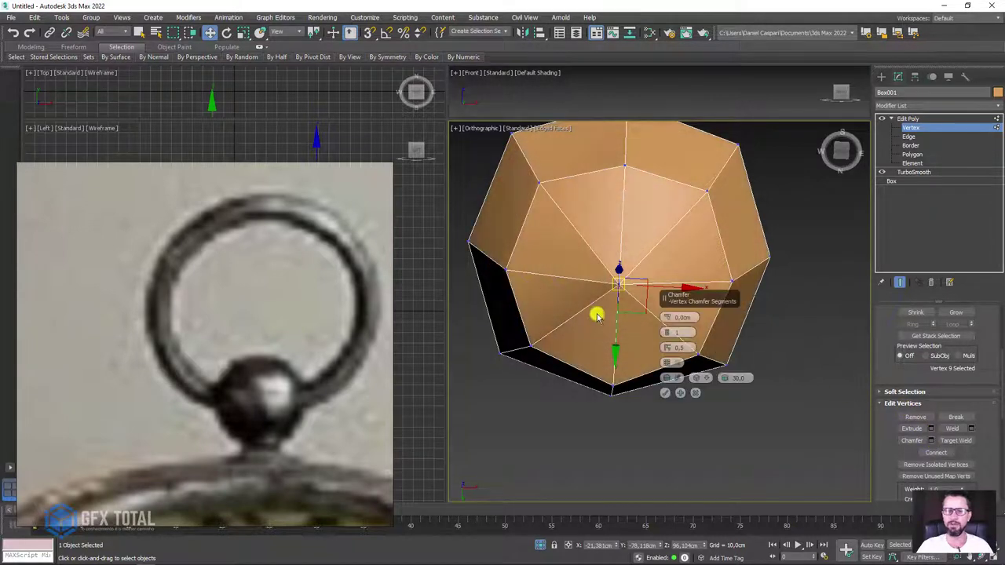
mouse_move(674, 307)
mouse_down()
mouse_move(680, 254)
mouse_move(671, 290)
mouse_up()
click(666, 329)
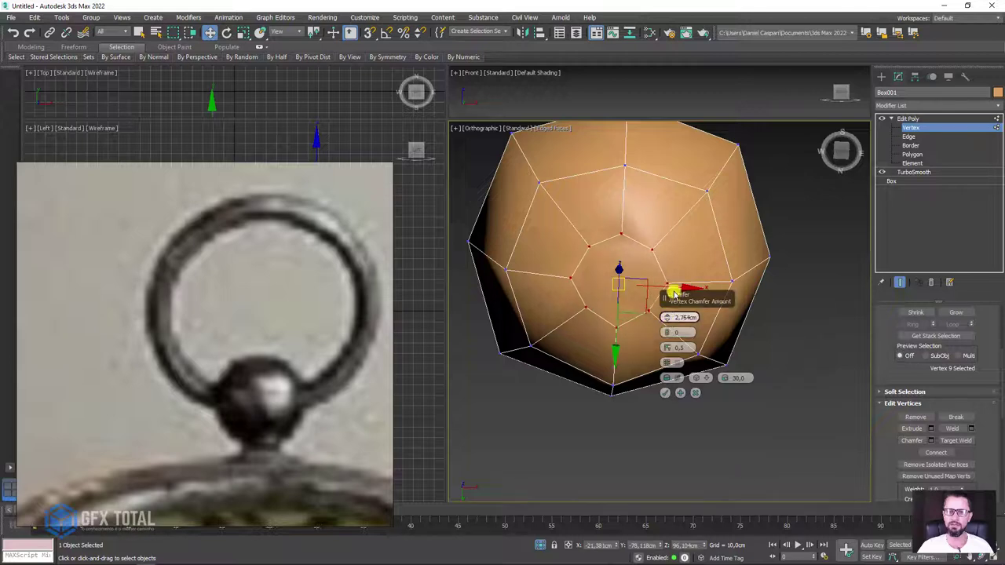
click(666, 393)
click(912, 154)
- Select the new octagonal face and pull it down to form the knob's neck
click(585, 278)
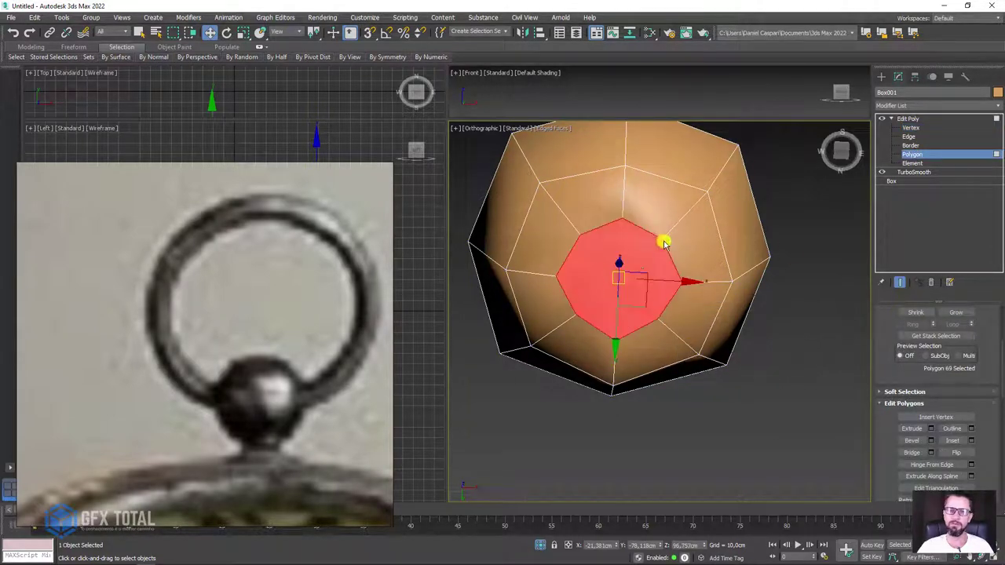
alt+middle_drag(664, 238, 635, 233)
mouse_move(620, 233)
mouse_down()
mouse_move(618, 220)
mouse_move(617, 234)
mouse_up()
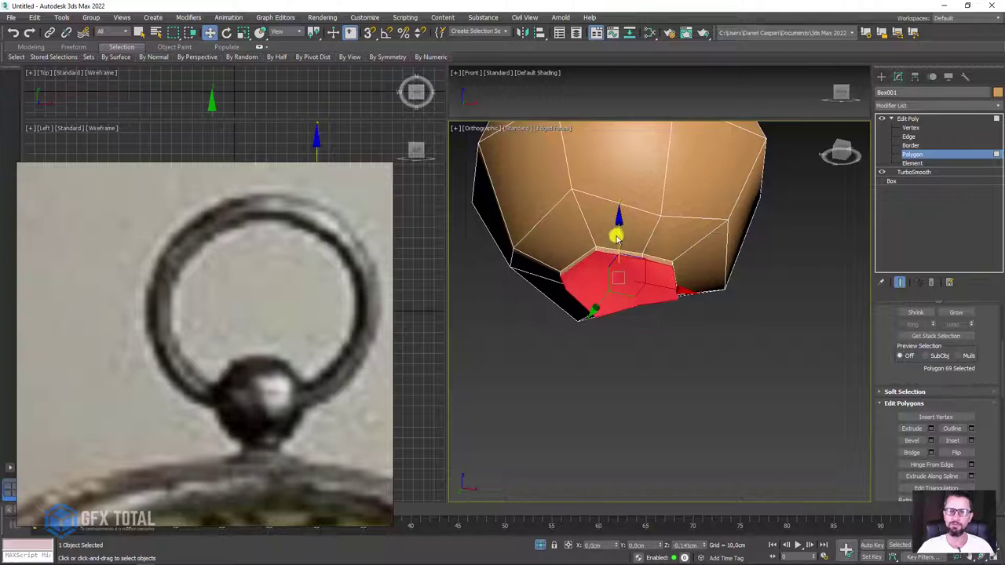
alt+middle_drag(672, 283, 664, 278)
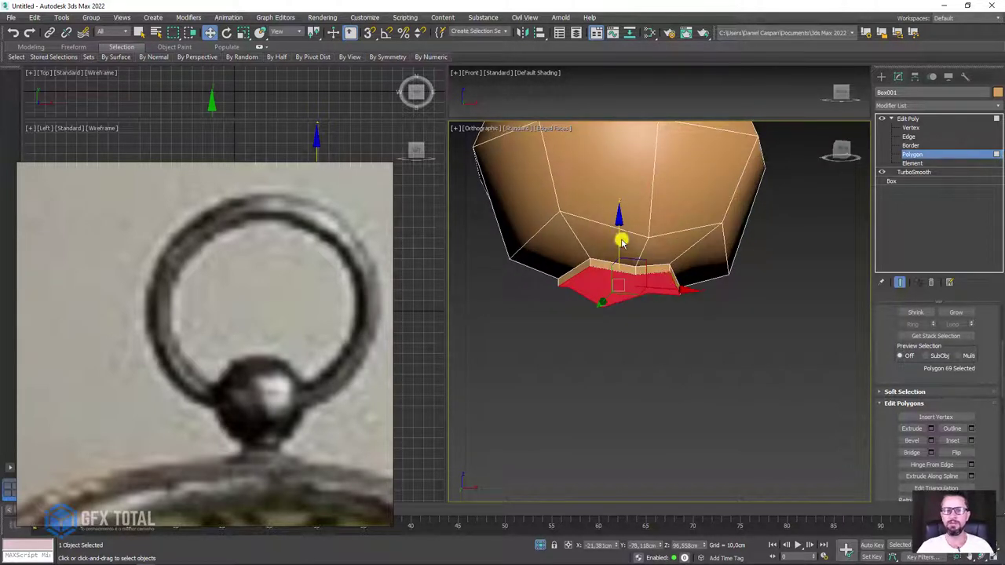
drag(620, 234, 623, 281)
- Scale the neck's end face level, then delete it to leave the neck open
key(e)
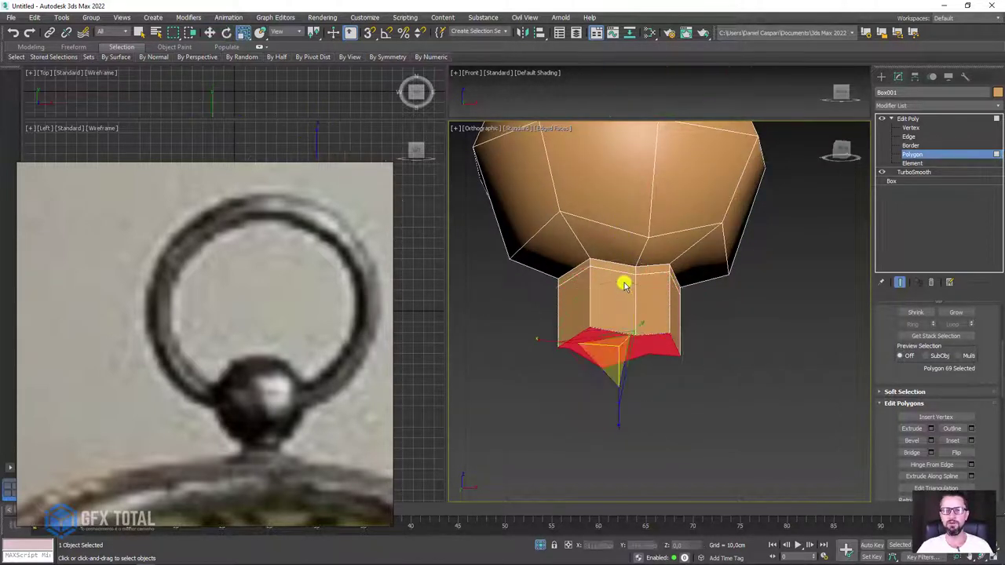
key(r)
drag(626, 367, 617, 420)
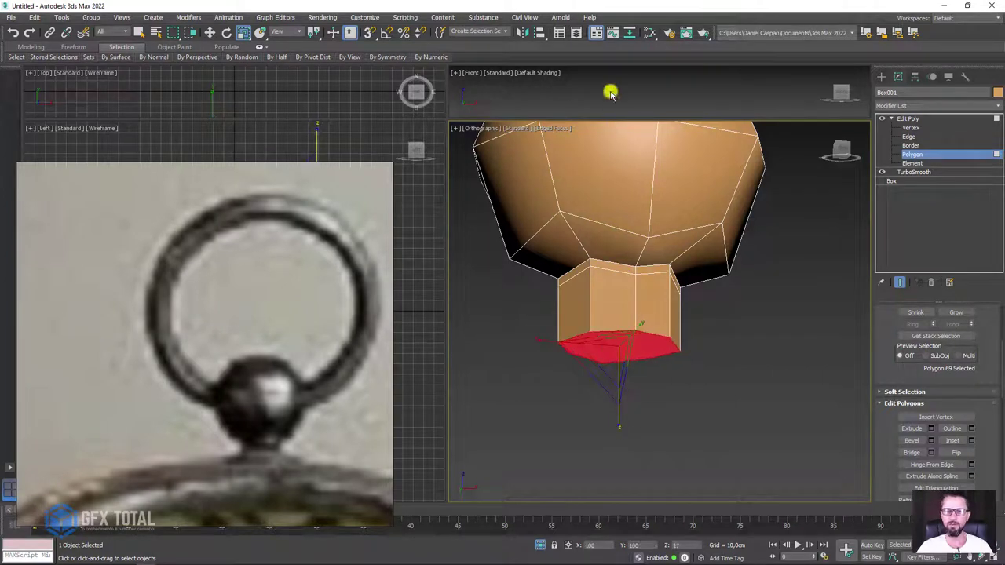
alt+middle_drag(683, 204, 637, 303)
key(Delete)
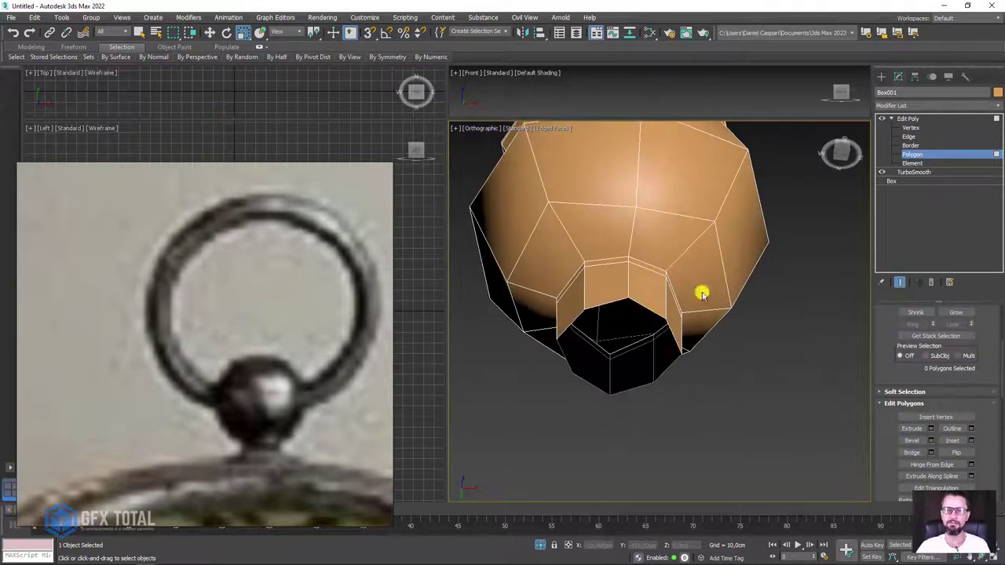
key(4)
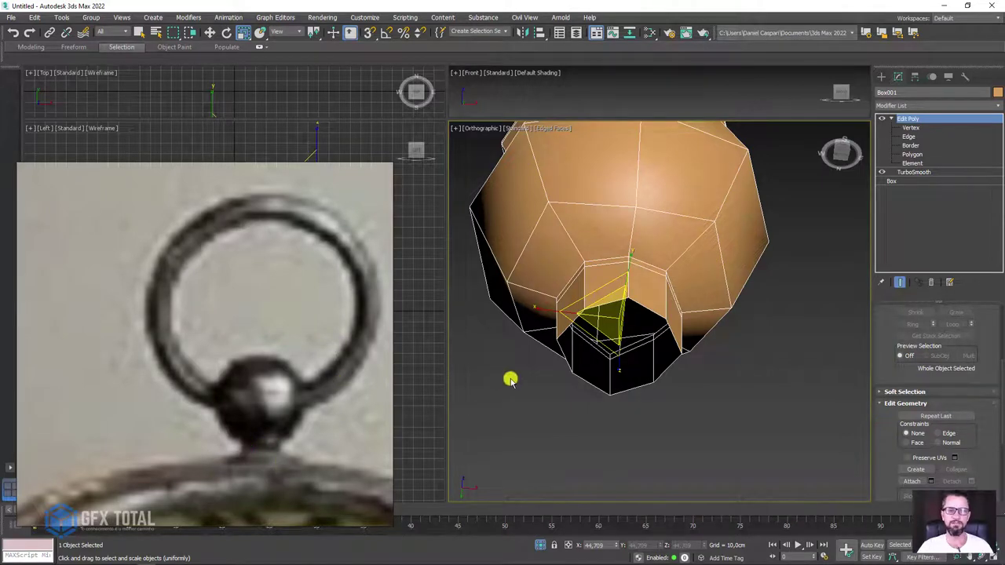
- Reframe the Front view around the stemmed knob and show the Standard Primitives creation options
scroll(554, 360, down, 3)
mouse_move(637, 307)
alt+middle_down()
mouse_move(668, 359)
mouse_move(635, 333)
alt+middle_up()
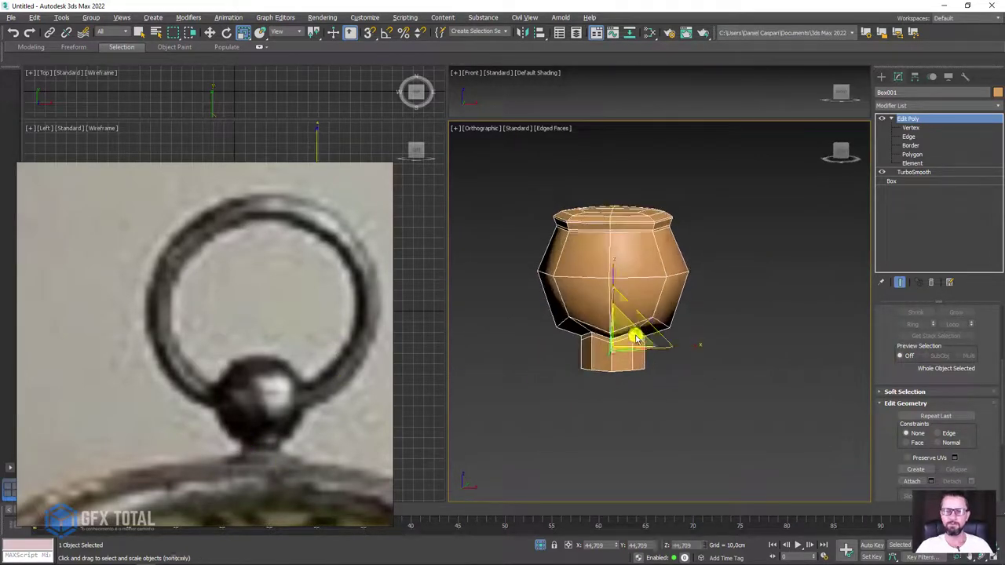
scroll(634, 332, up, 2)
key(f)
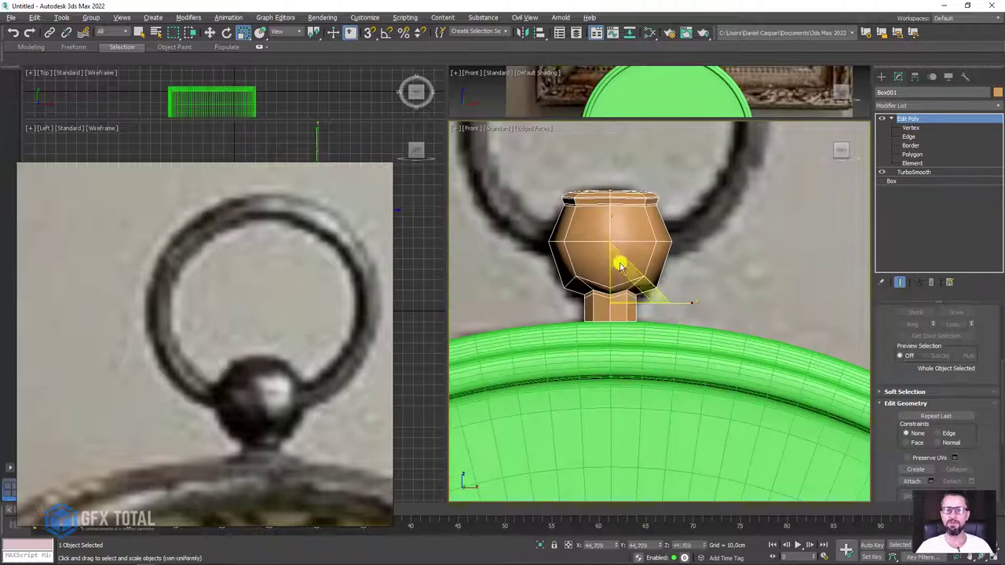
scroll(703, 257, up, 2)
key(w)
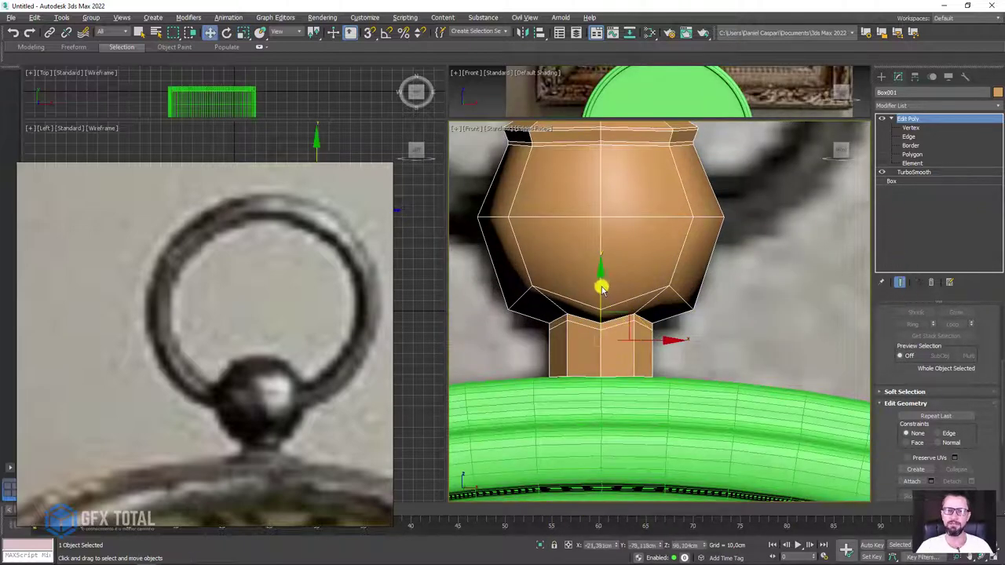
scroll(599, 287, down, 4)
scroll(642, 343, up, 1)
middle_drag(642, 343, 644, 352)
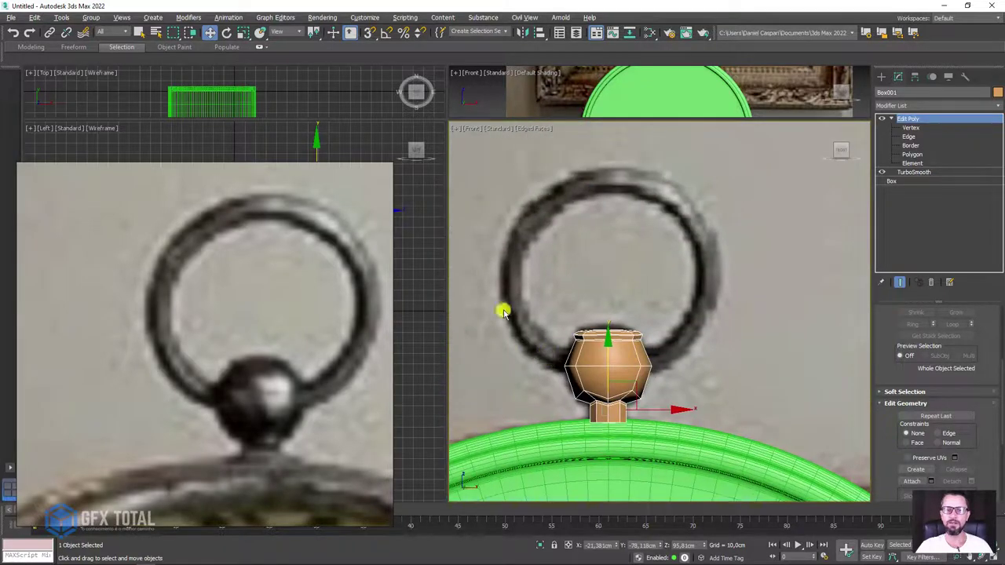
scroll(723, 219, down, 4)
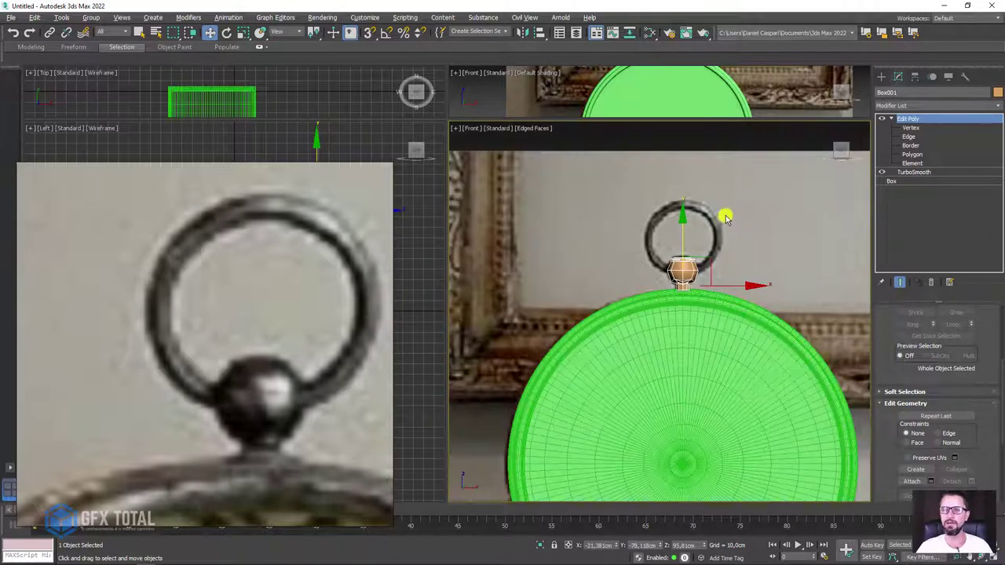
scroll(719, 302, down, 3)
middle_drag(717, 302, 713, 318)
click(881, 78)
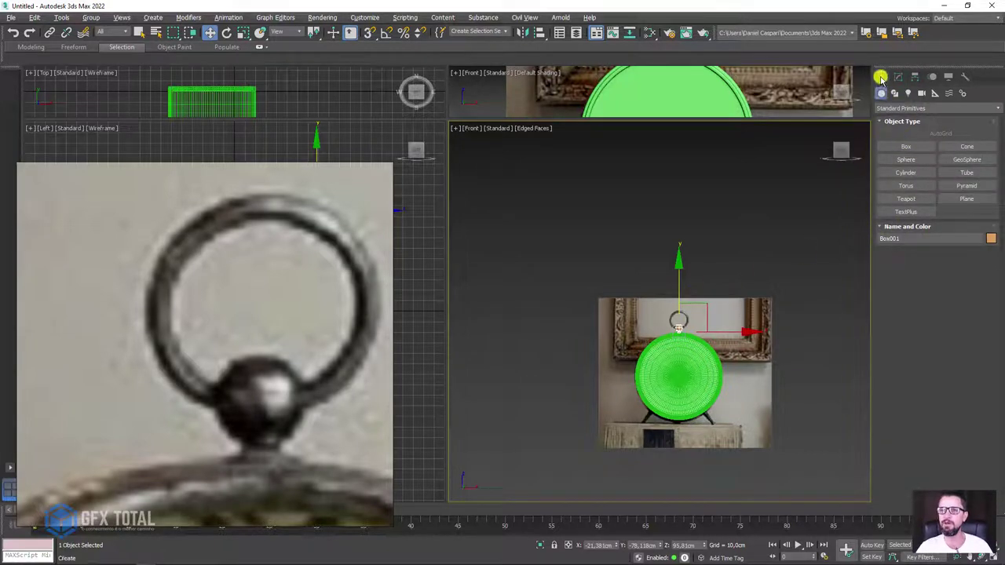
- Create Torus001 in the Front view and enlarge its radius to match the reference ring
click(907, 185)
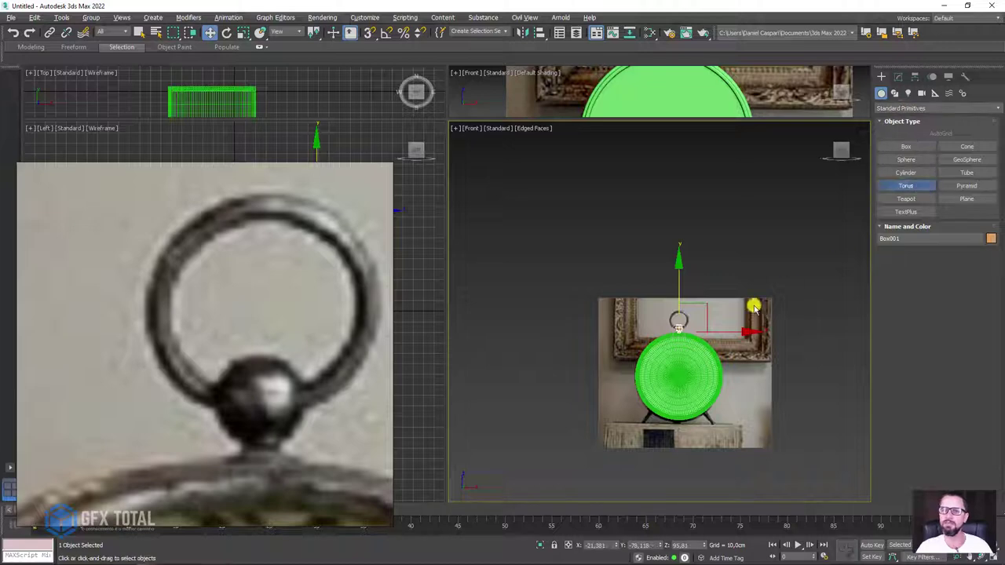
scroll(684, 357, up, 2)
scroll(685, 357, up, 4)
scroll(691, 278, up, 3)
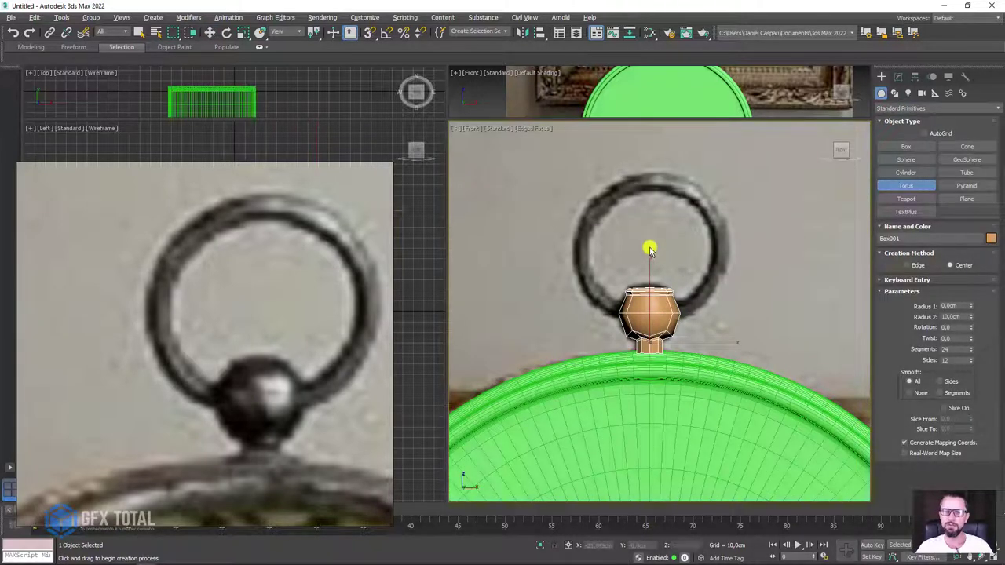
drag(650, 250, 673, 271)
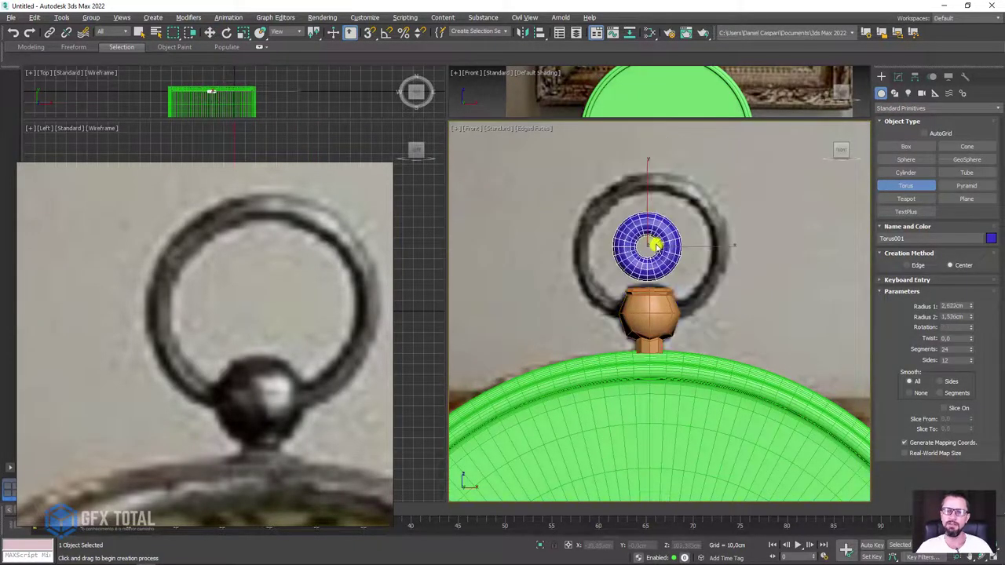
click(706, 291)
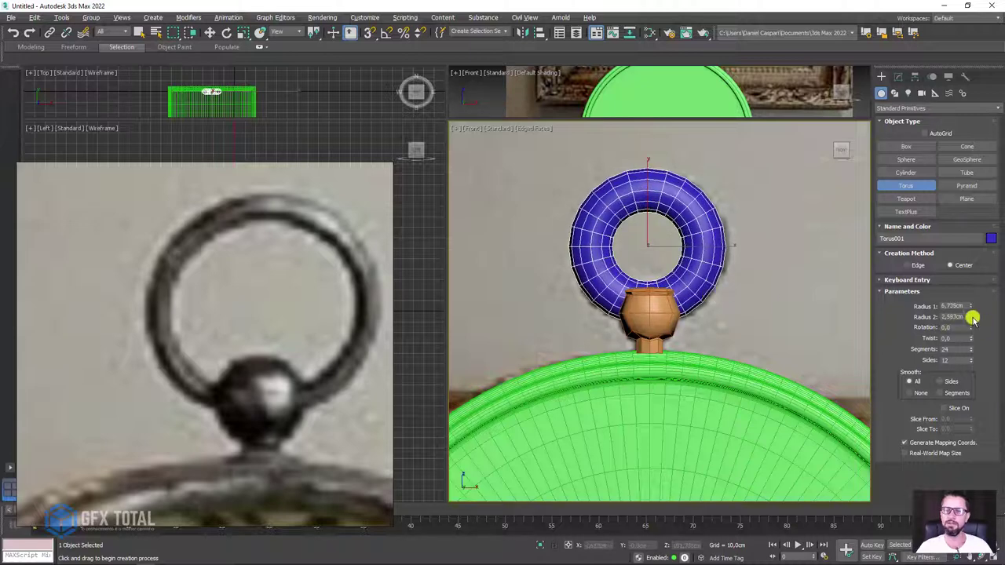
mouse_move(973, 307)
mouse_down()
mouse_move(969, 293)
mouse_move(974, 347)
mouse_up()
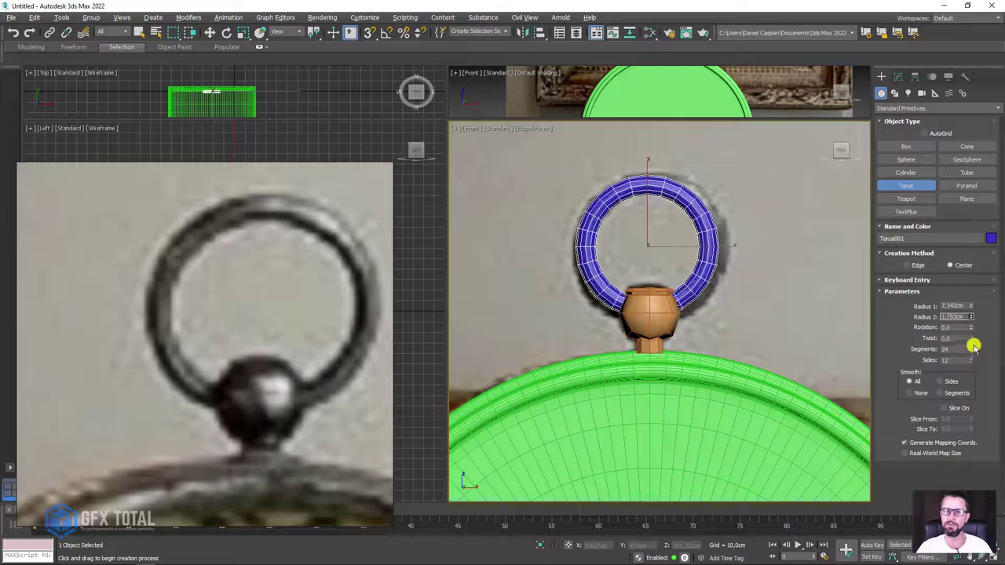
mouse_move(972, 305)
mouse_down()
mouse_move(971, 294)
mouse_move(969, 301)
mouse_up()
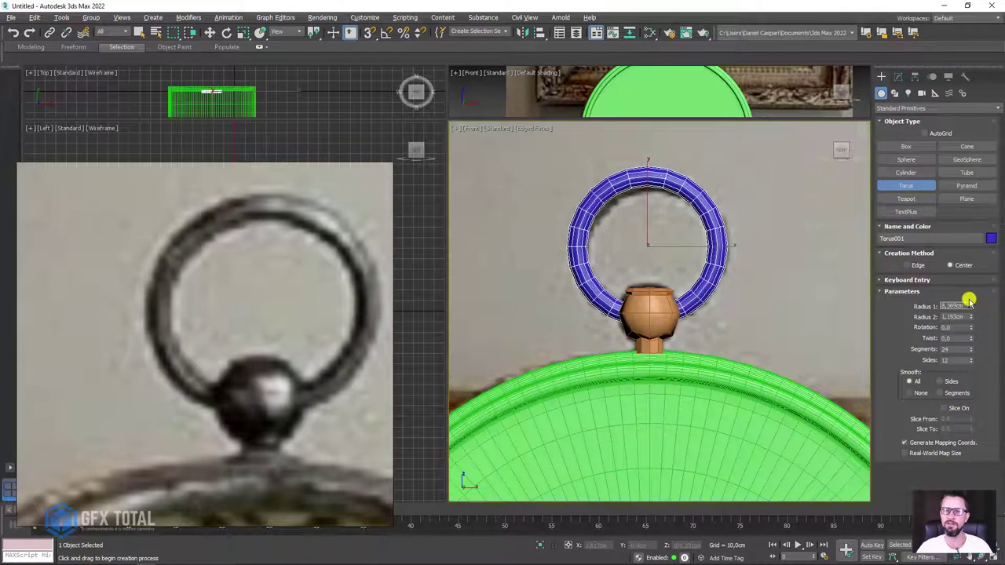
- Nudge the torus up and thin its tube radius to 1.05 cm
key(w)
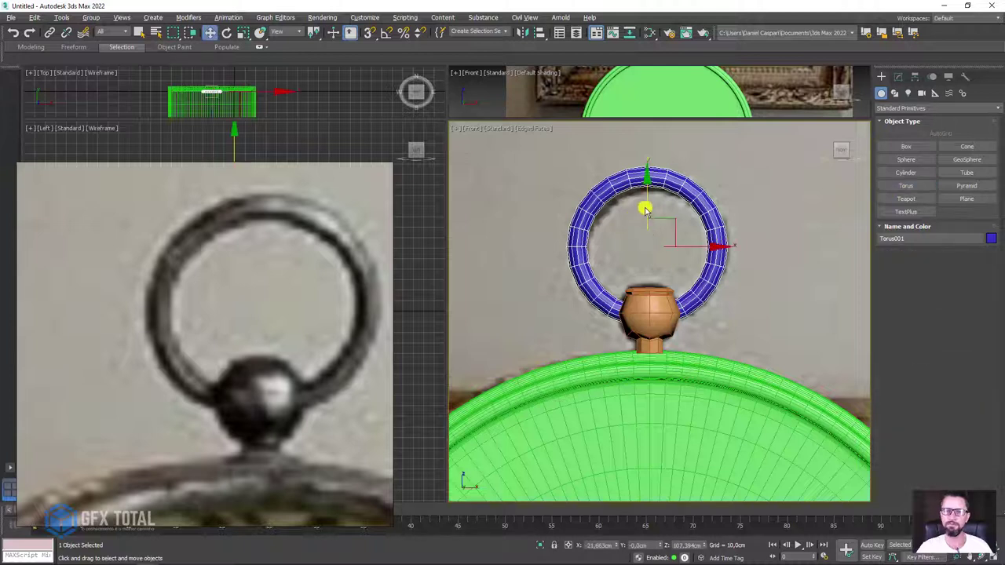
drag(648, 196, 647, 188)
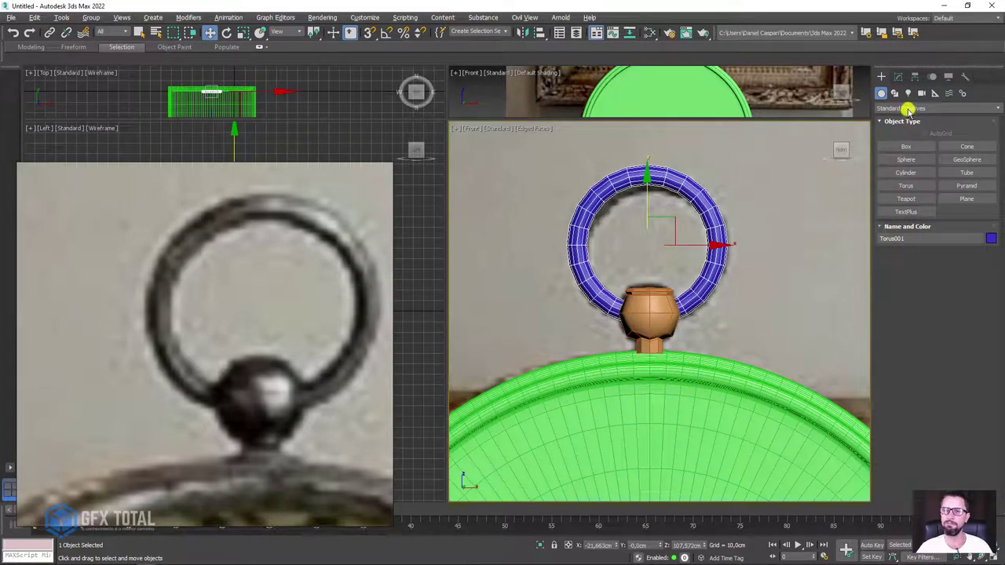
click(900, 82)
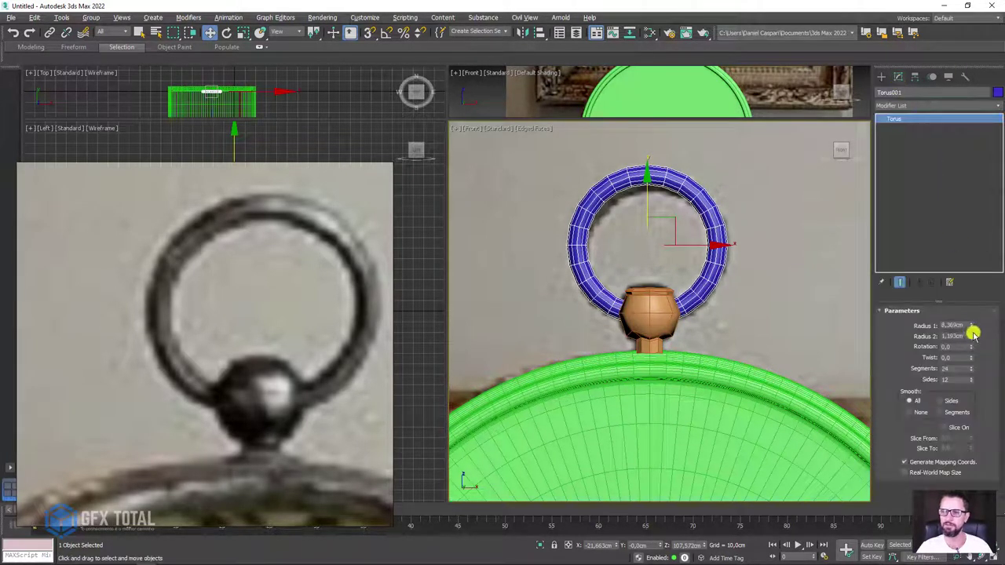
drag(974, 333, 974, 330)
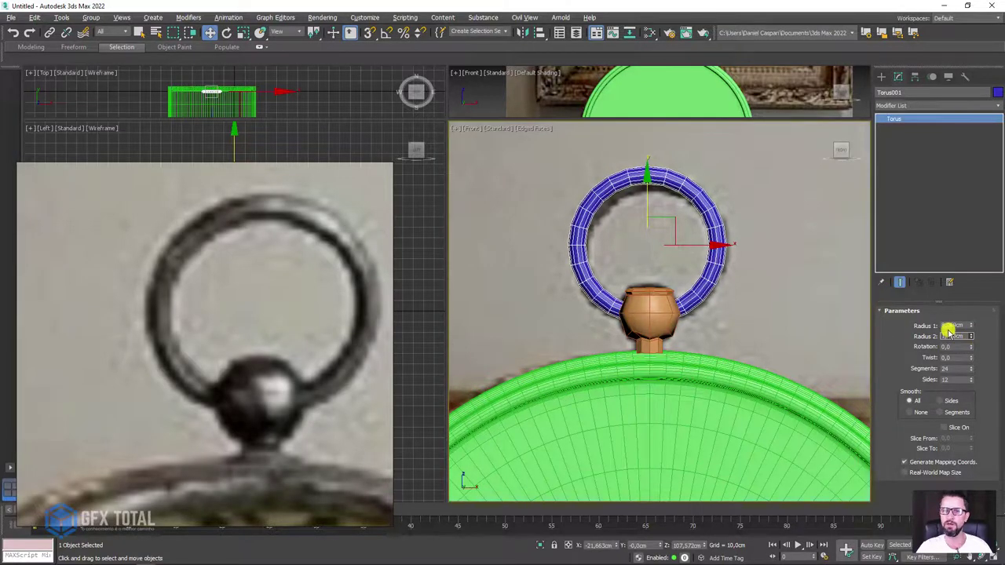
- Shift the torus left along X and begin aligning it to another object
scroll(654, 322, up, 4)
scroll(656, 321, down, 4)
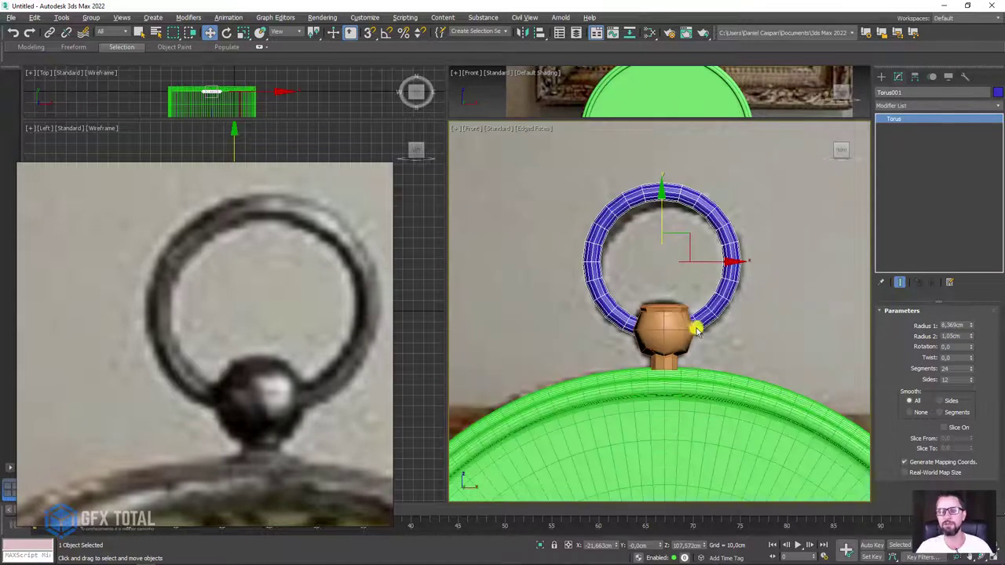
drag(722, 262, 688, 269)
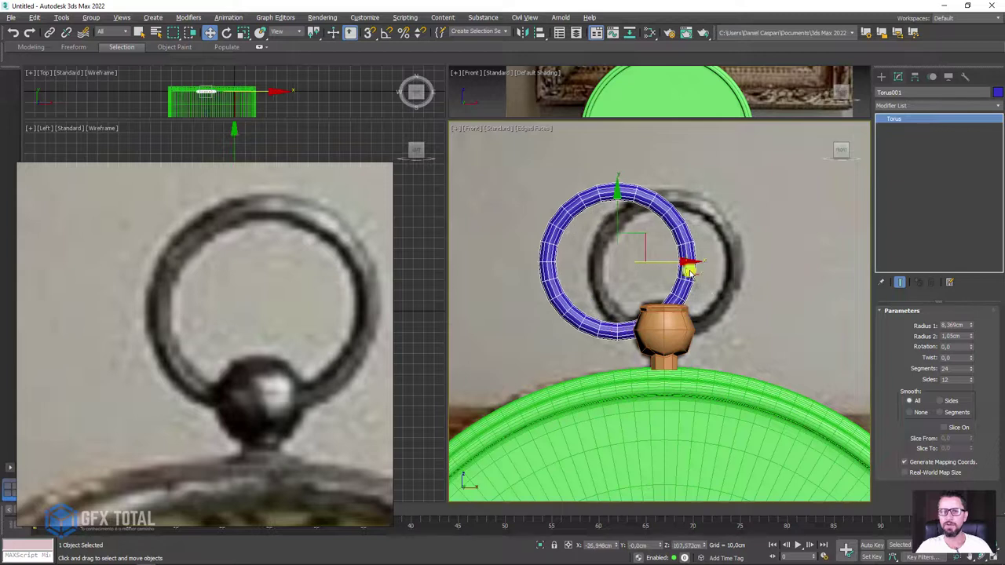
click(539, 33)
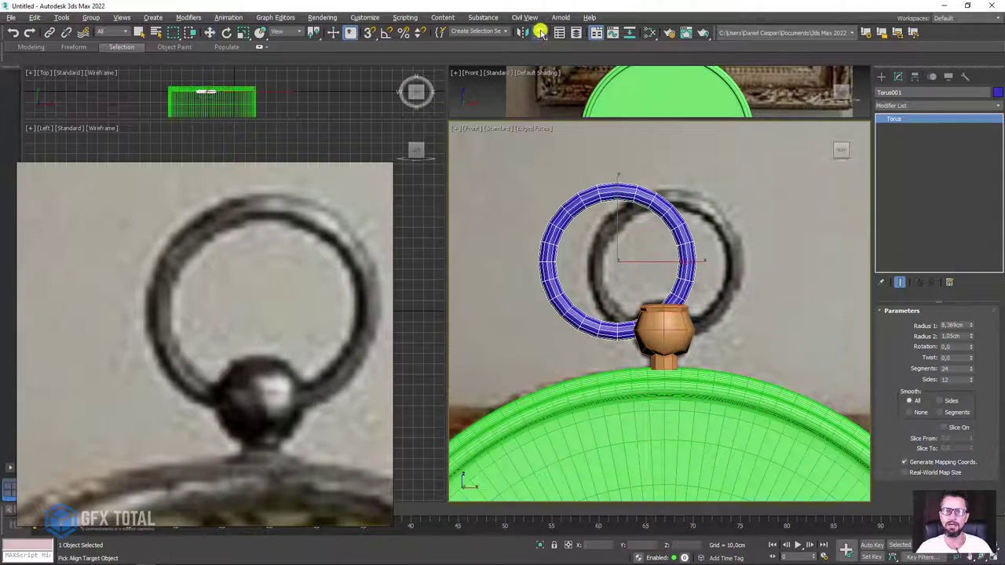
- Pick the knob (Box001) as the align target and clear the Y and Z position checks
click(698, 335)
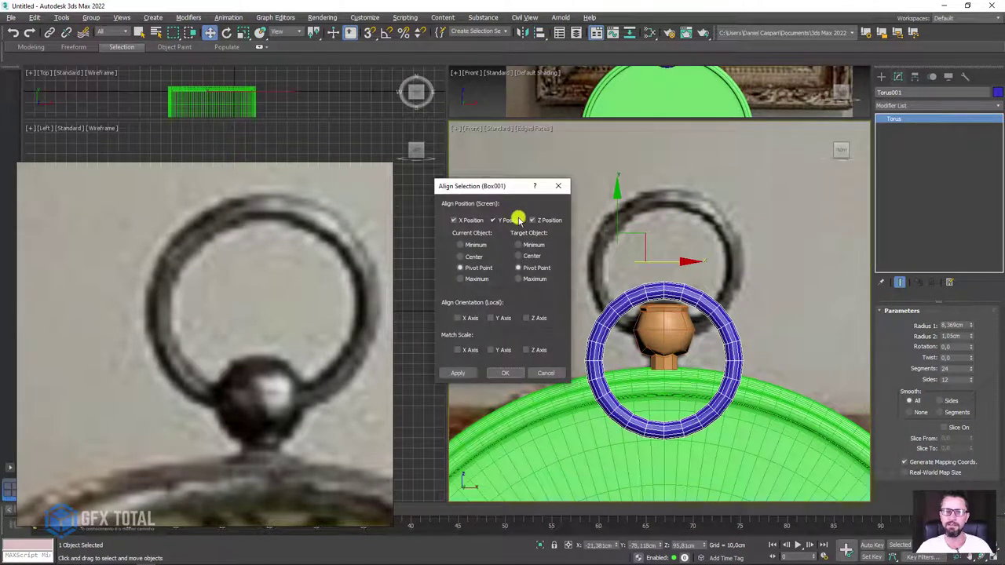
click(551, 220)
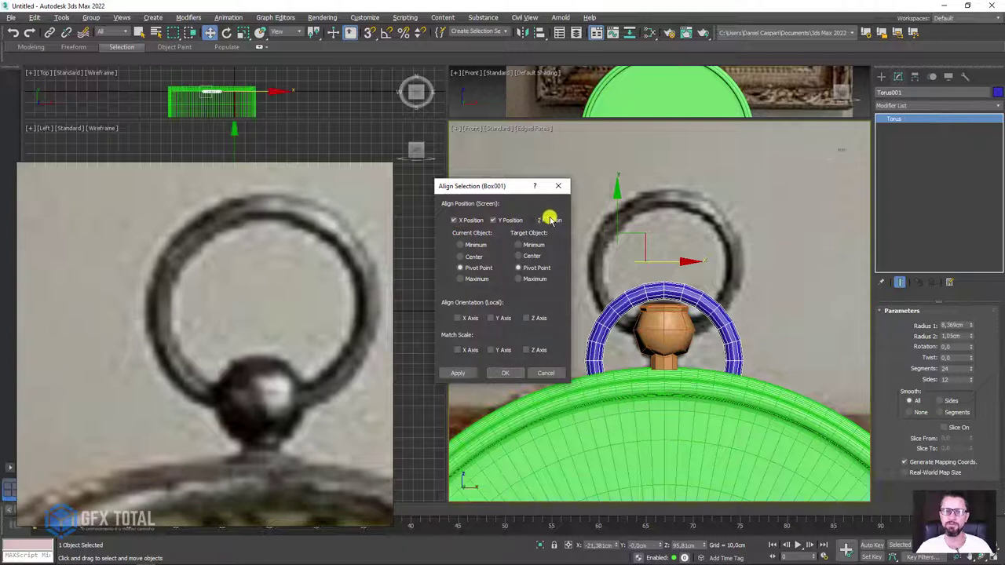
click(531, 222)
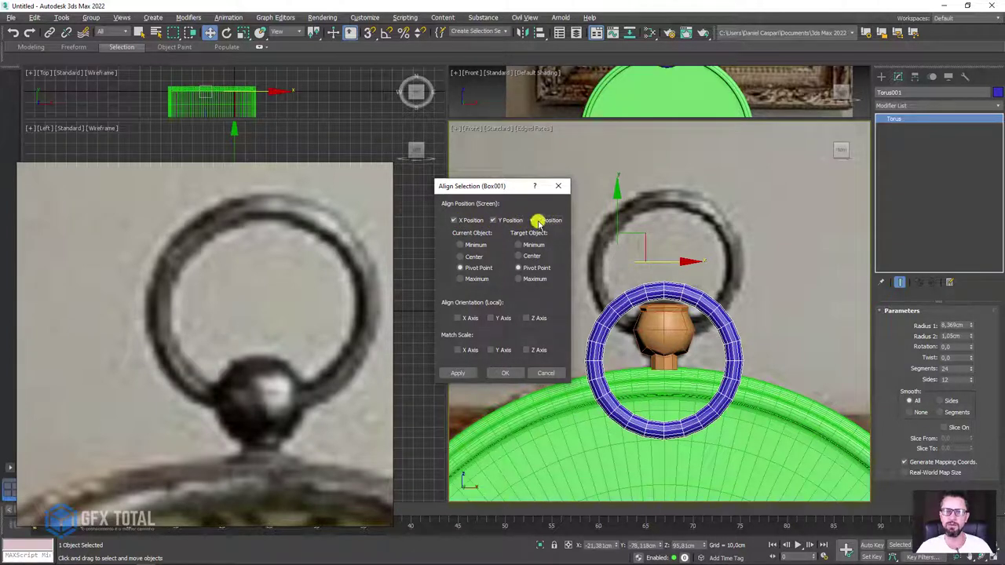
click(539, 222)
click(503, 220)
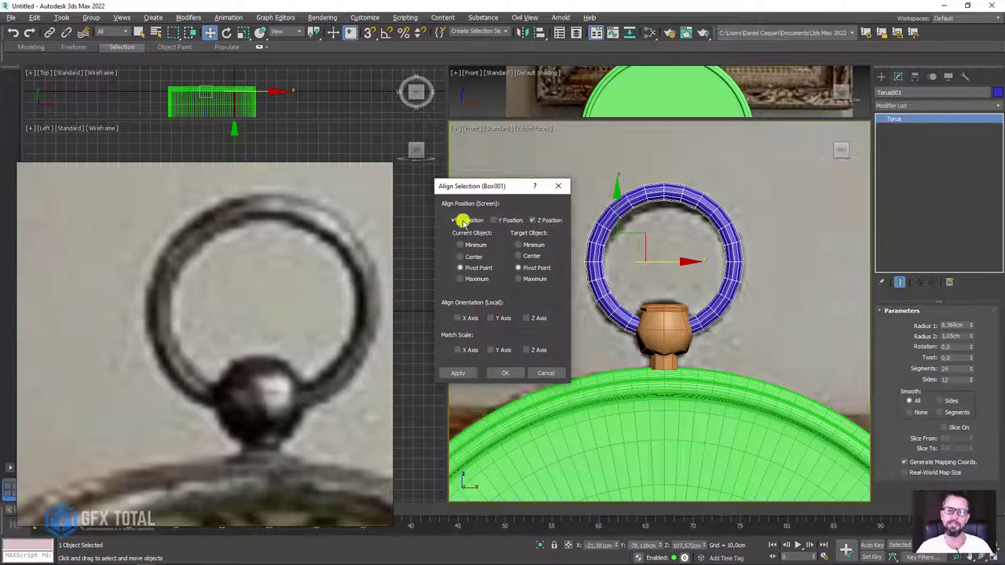
click(464, 220)
click(448, 222)
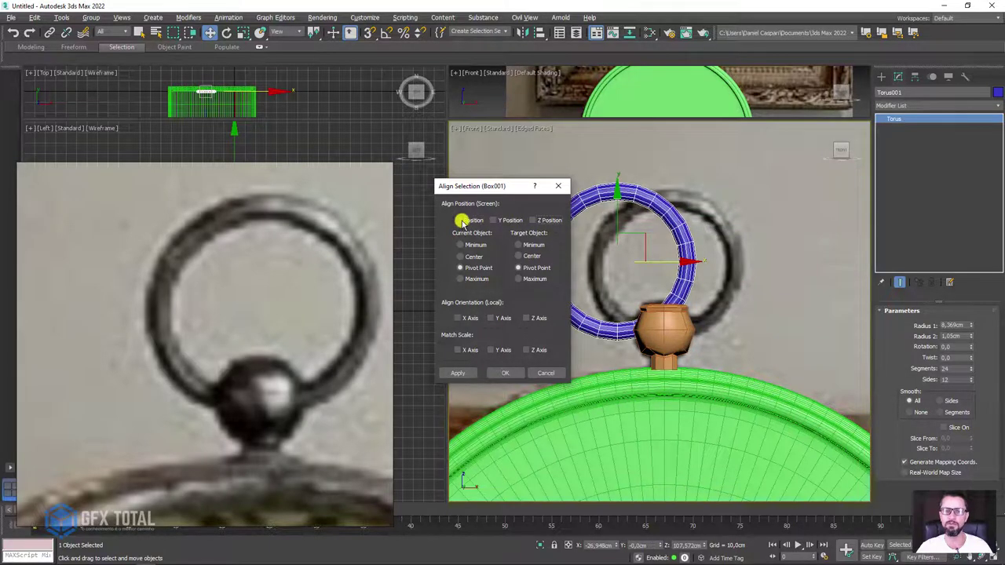
- Compare X and Y alignment on and off, keeping only X Position, pivot to pivot
click(462, 221)
click(462, 221)
click(461, 221)
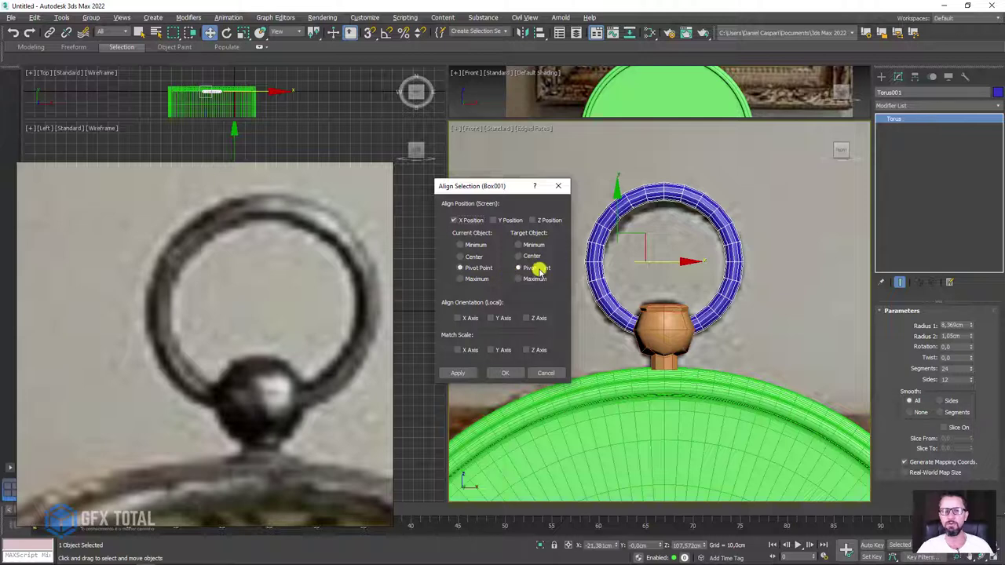
click(501, 222)
click(501, 222)
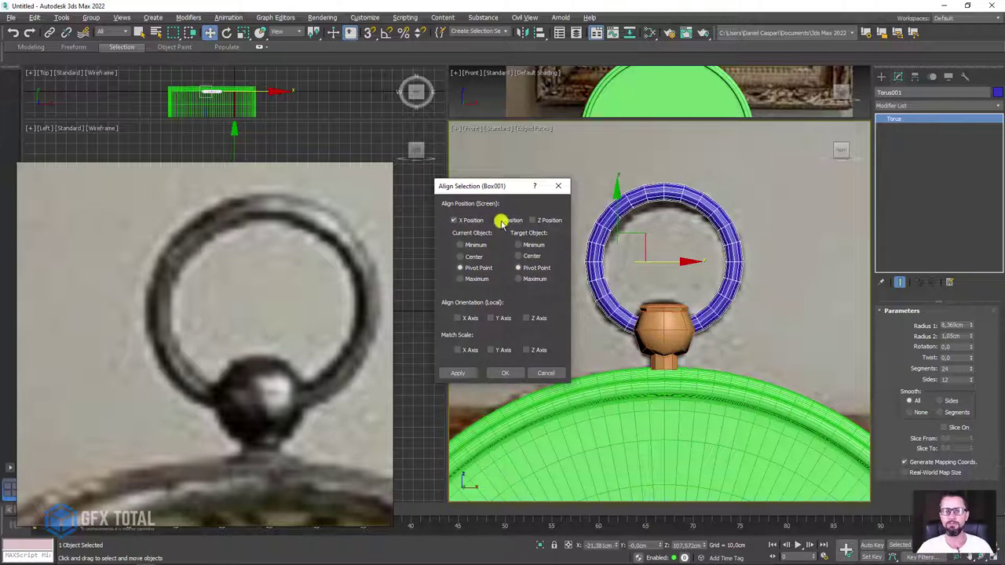
click(501, 221)
click(501, 222)
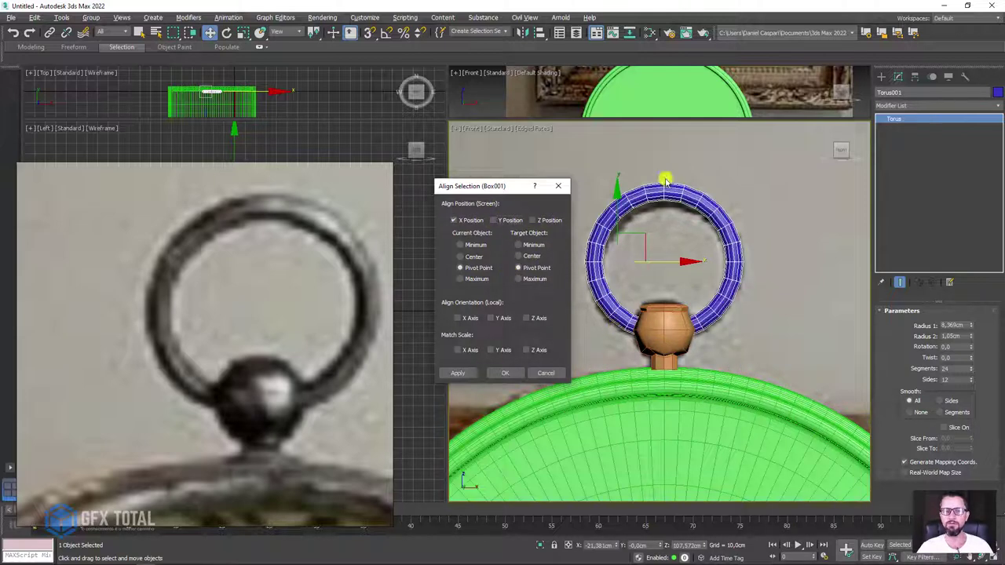
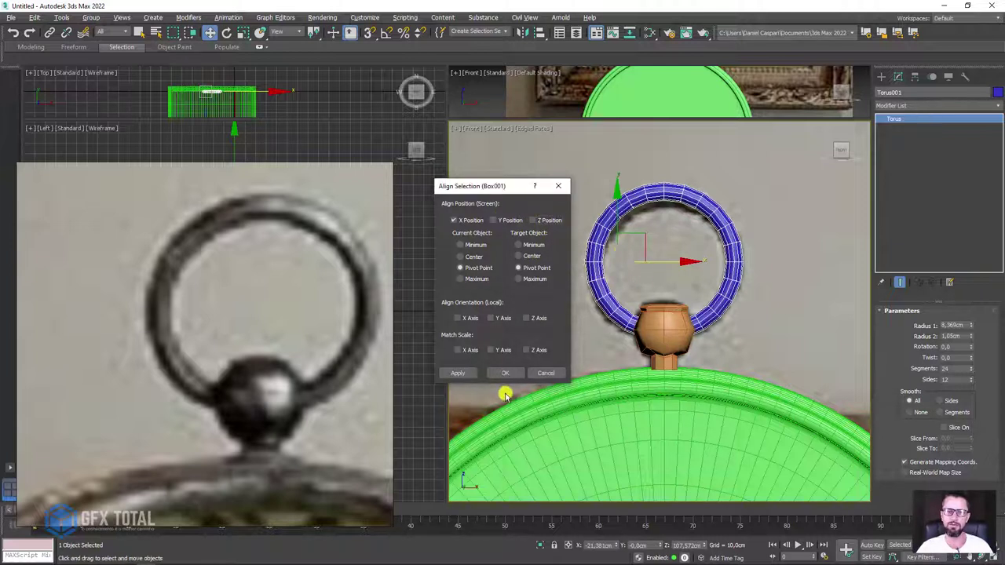
- Align the blue torus ring to the orange knob on X and Y Position, pivot point to pivot point
click(521, 373)
mouse_move(521, 372)
alt+middle_down()
mouse_move(734, 351)
mouse_move(635, 312)
mouse_move(756, 321)
mouse_move(686, 294)
alt+middle_up()
click(541, 34)
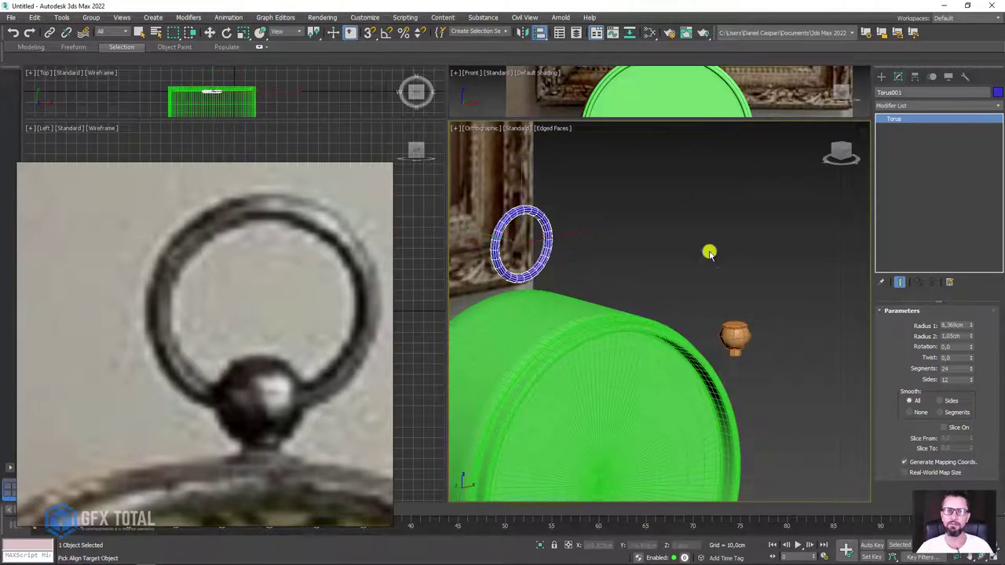
click(733, 343)
drag(482, 189, 422, 158)
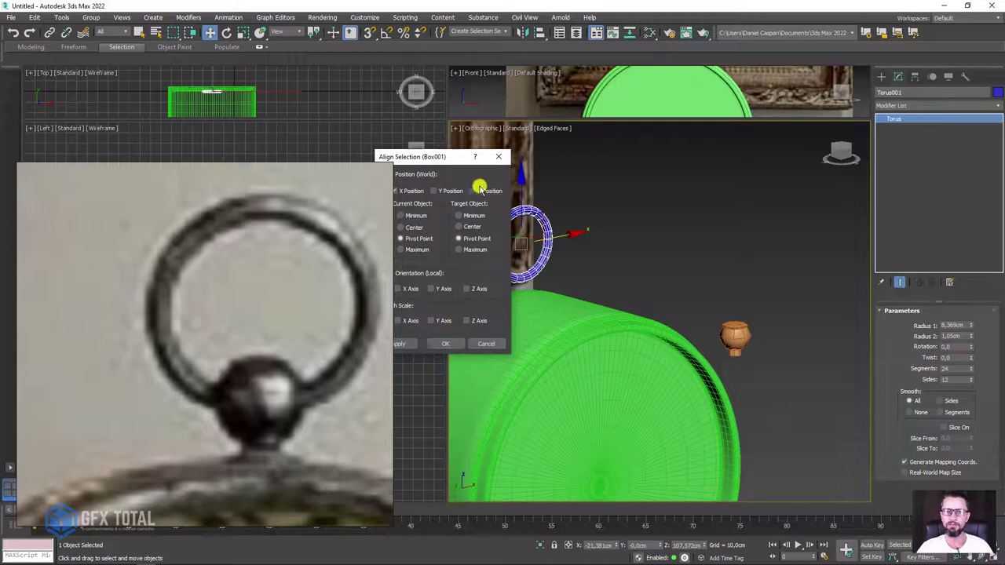
click(476, 192)
click(476, 192)
click(441, 193)
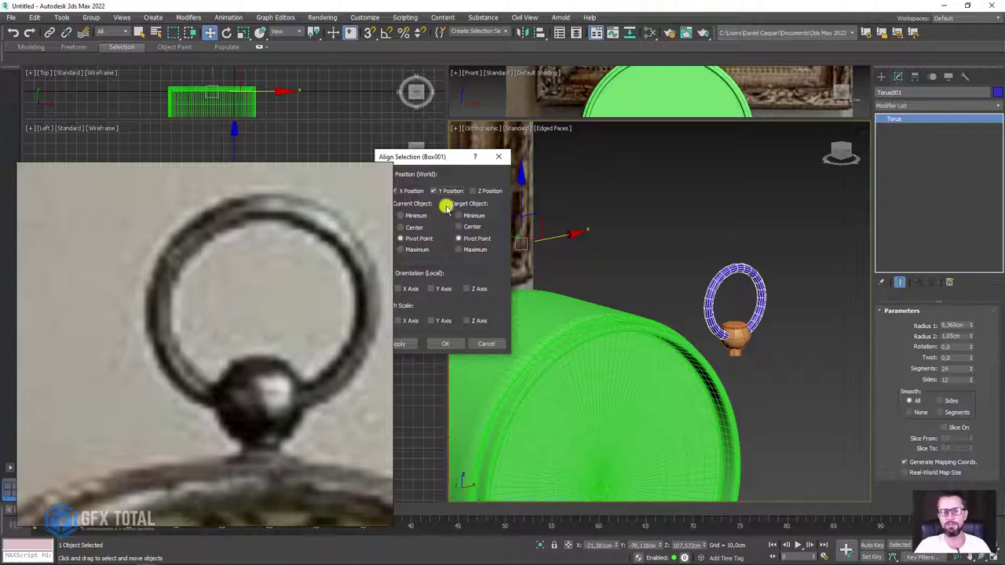
drag(417, 160, 511, 152)
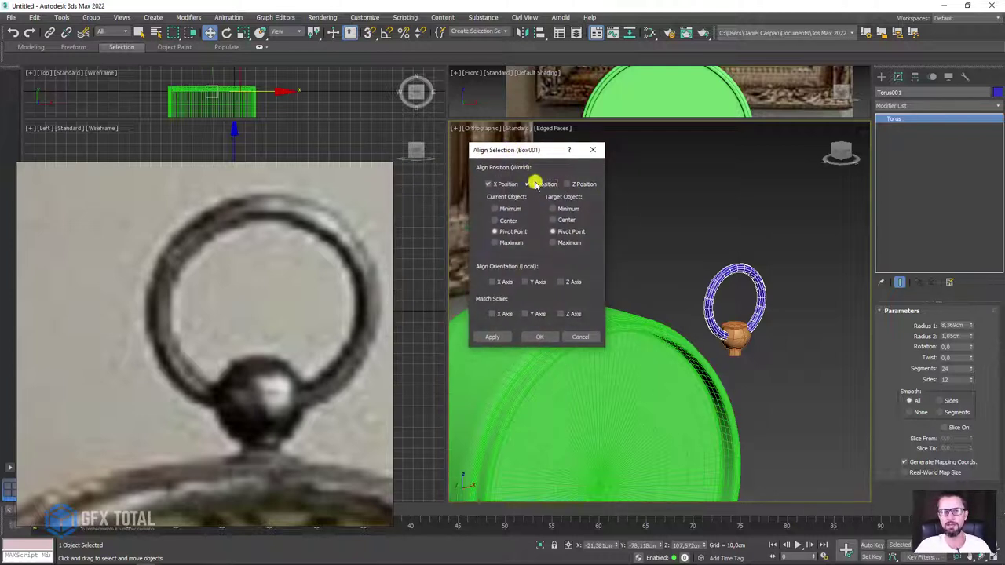
click(530, 184)
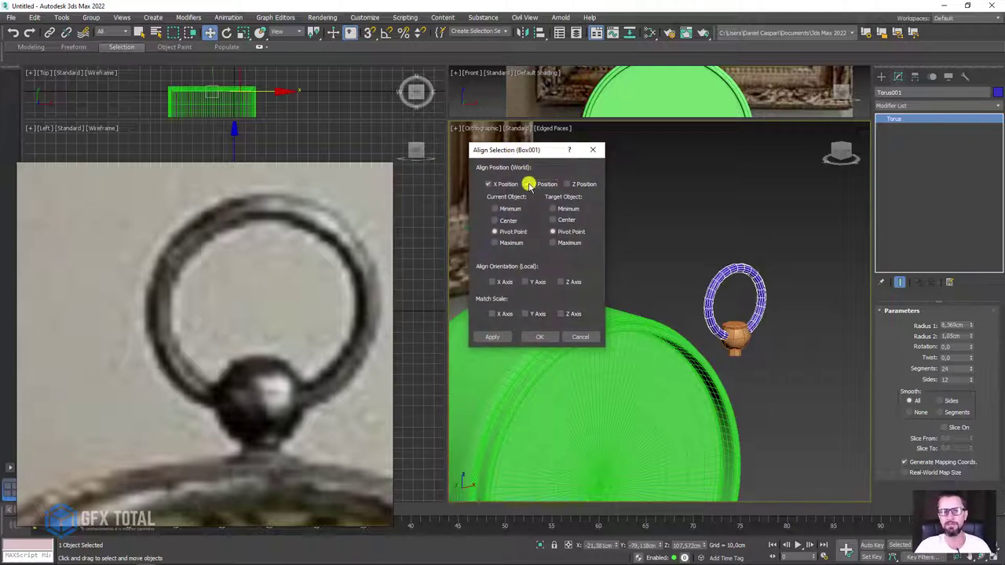
click(541, 336)
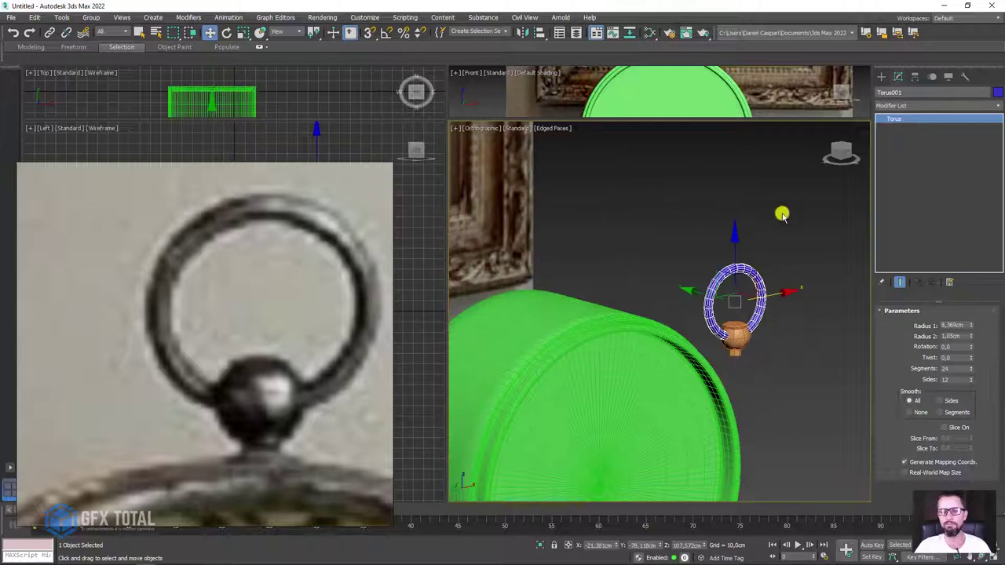
- Zoom in on the ring, set the torus Sides from 12 to 8, then select the knob Box001
alt+middle_drag(759, 328, 738, 353)
scroll(735, 349, up, 5)
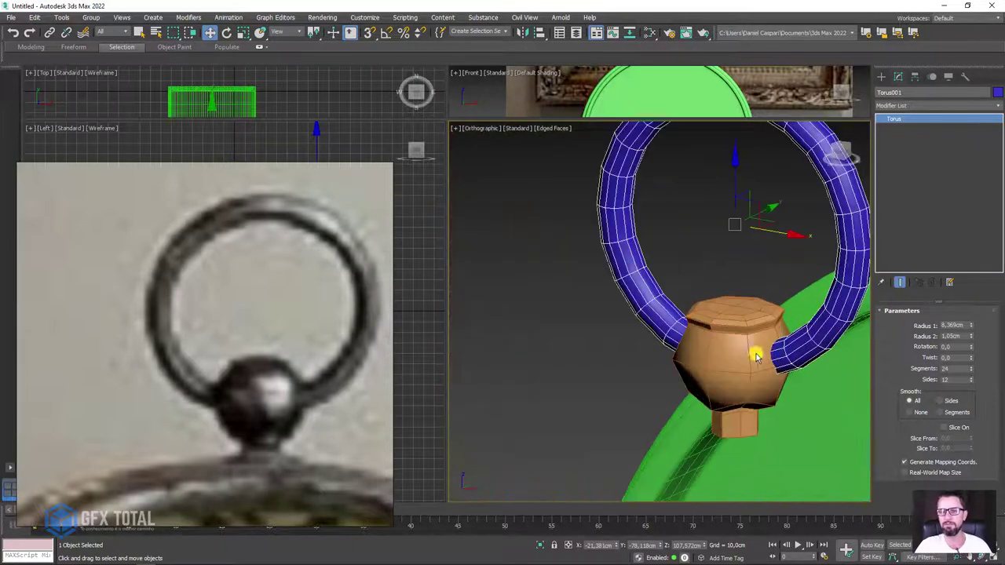
scroll(718, 346, up, 2)
scroll(717, 347, up, 4)
scroll(747, 366, up, 1)
alt+middle_drag(709, 372, 668, 317)
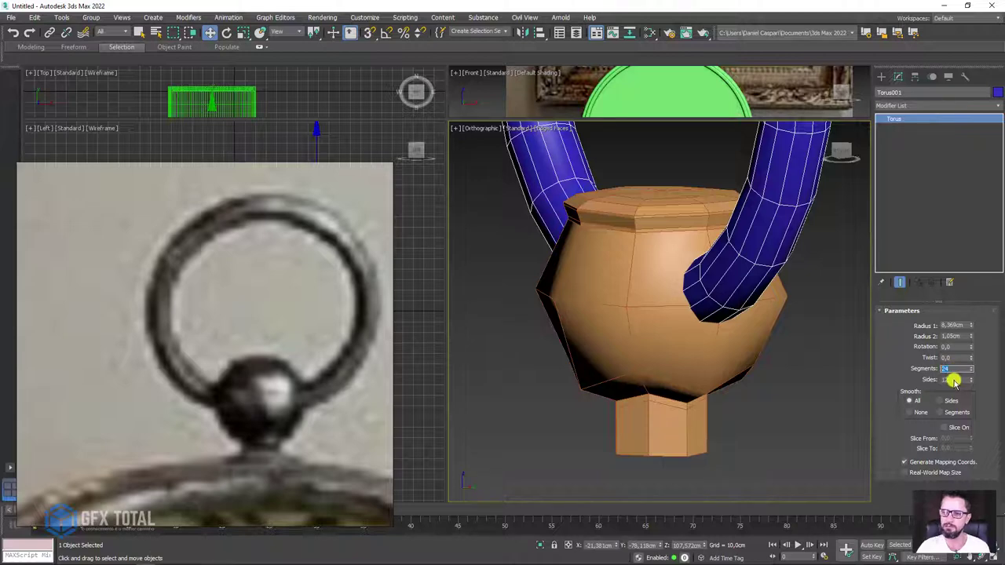
key(Tab)
text(8)
key(Return)
mouse_move(751, 318)
alt+middle_down()
mouse_move(735, 314)
mouse_move(825, 291)
mouse_move(775, 327)
alt+middle_up()
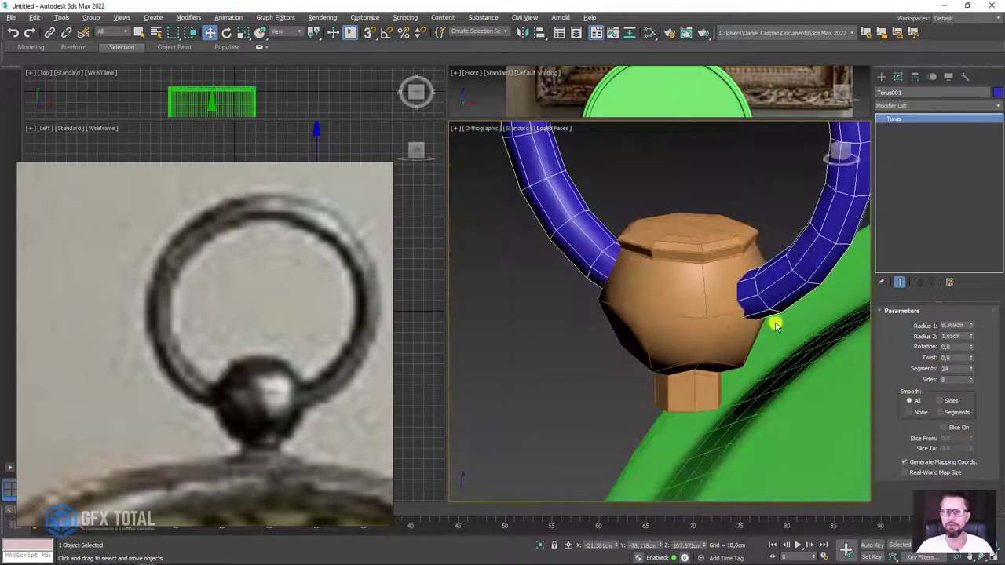
click(725, 318)
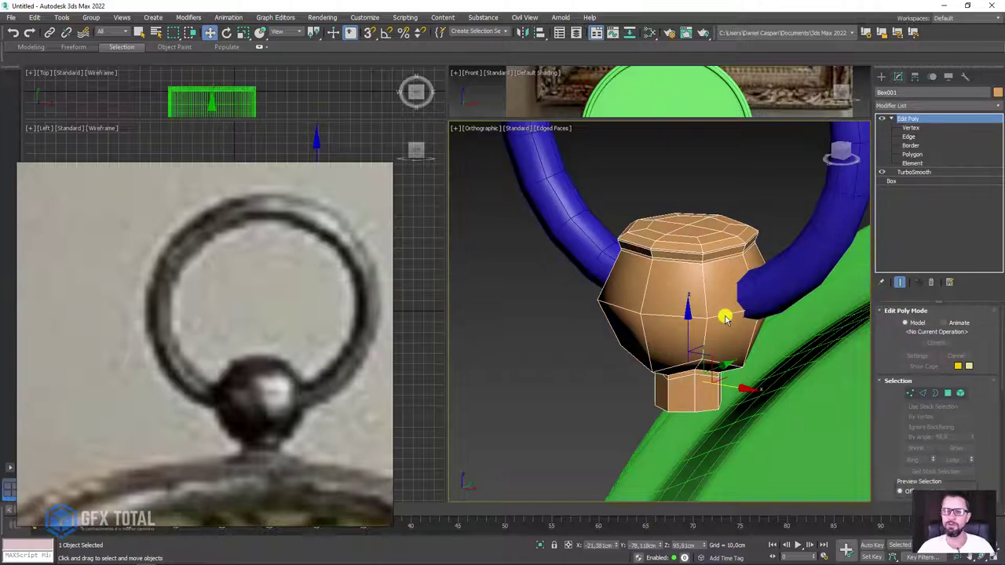
- Isolate the knob and select the side vertex where the ring enters, at Vertex level
click(541, 546)
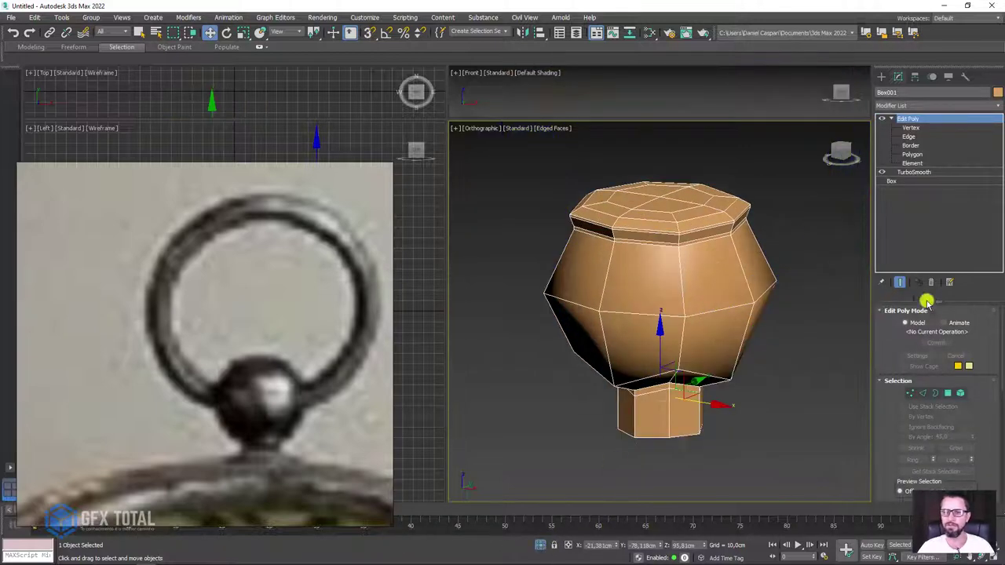
click(911, 394)
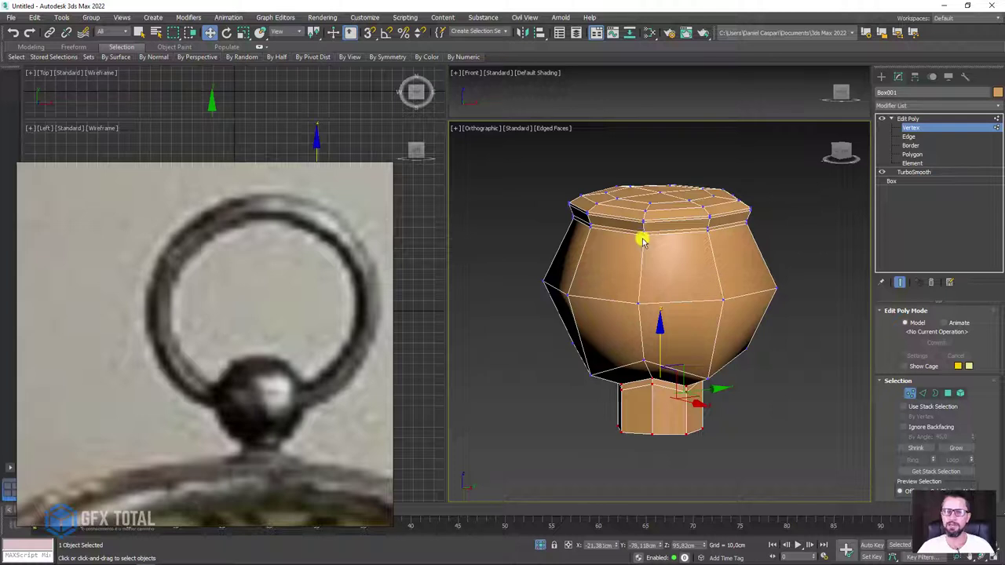
click(643, 229)
click(722, 300)
ctrl+click(744, 228)
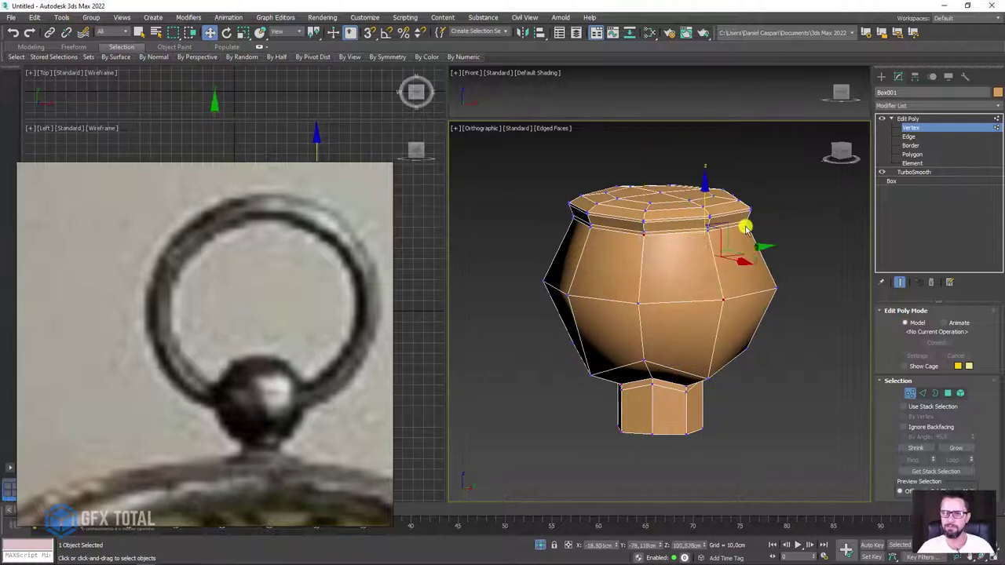
ctrl+click(638, 375)
mouse_move(640, 365)
alt+middle_down()
mouse_move(749, 346)
mouse_move(723, 309)
alt+middle_up()
scroll(722, 330, up, 2)
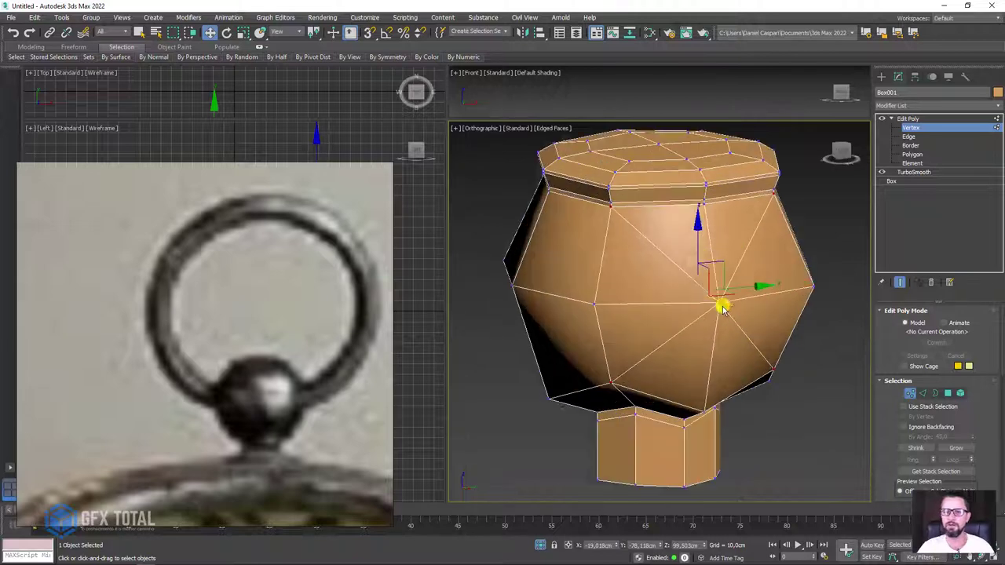
click(721, 303)
scroll(930, 445, down, 1)
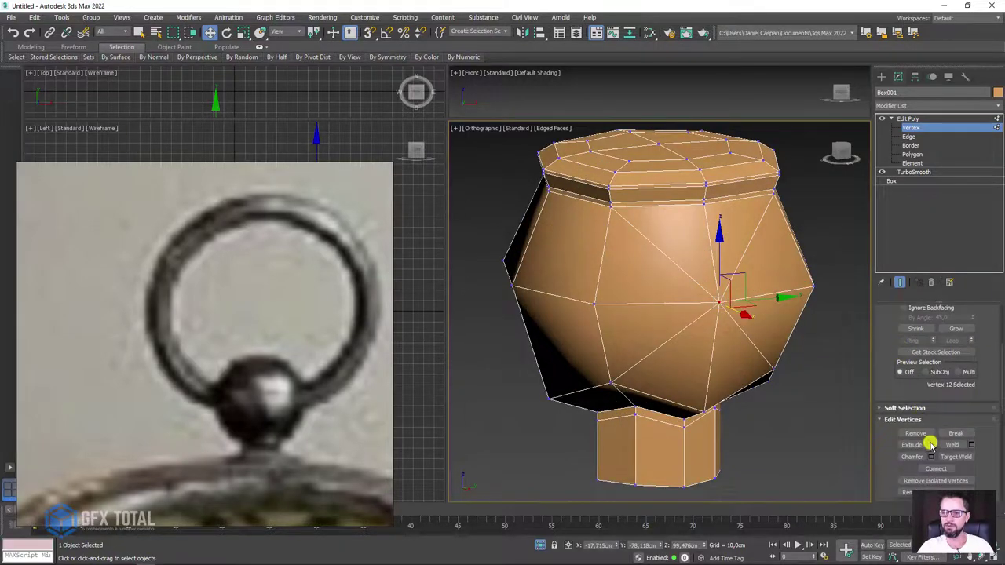
- Extrude that vertex and delete the resulting vertices to open a hole in the knob
click(931, 444)
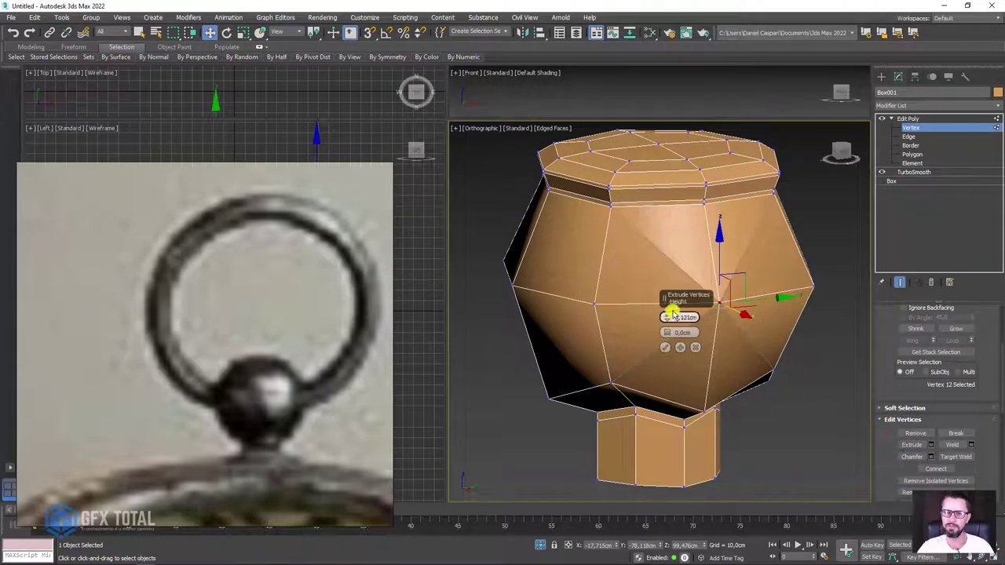
mouse_move(667, 343)
mouse_down()
mouse_move(673, 215)
mouse_move(674, 253)
mouse_up()
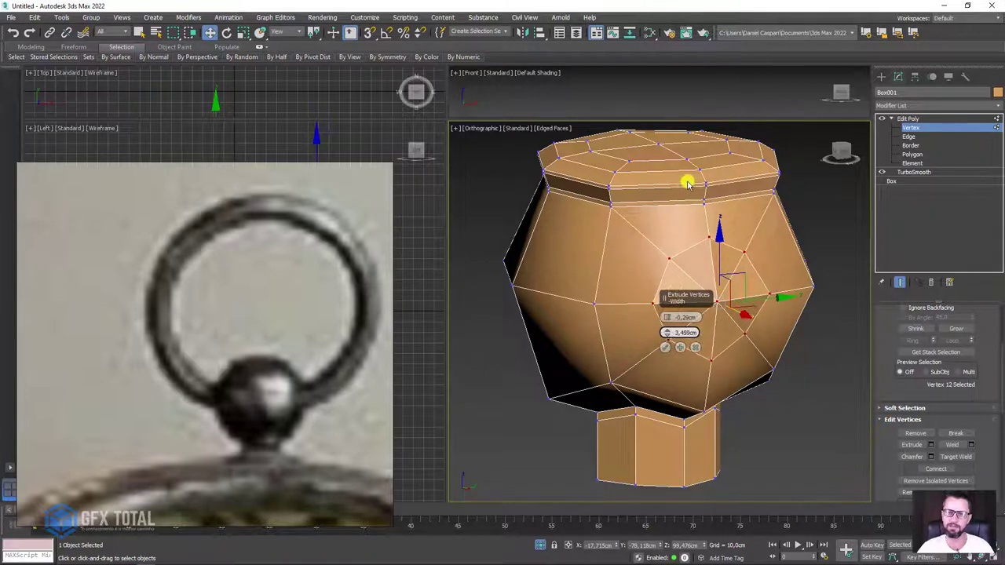
click(664, 348)
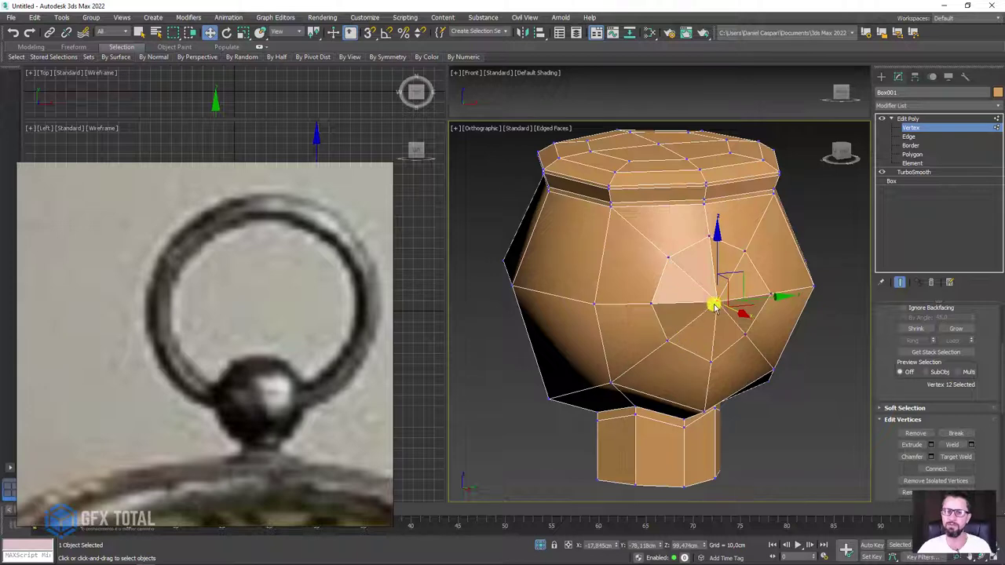
key(Delete)
scroll(735, 326, down, 2)
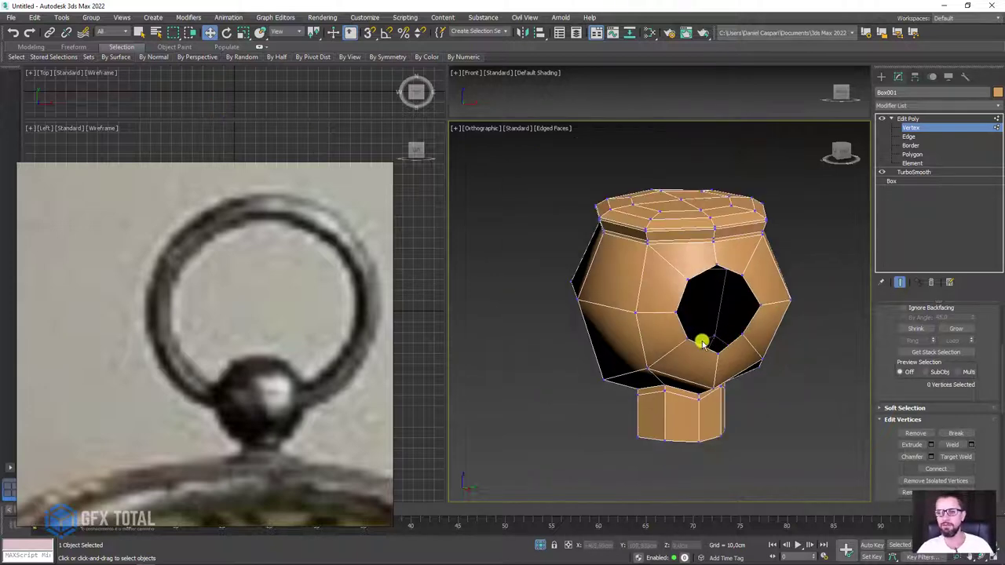
scroll(734, 318, down, 1)
- Exit isolation, select the opening's border and move it slightly up and right into the ring
click(541, 545)
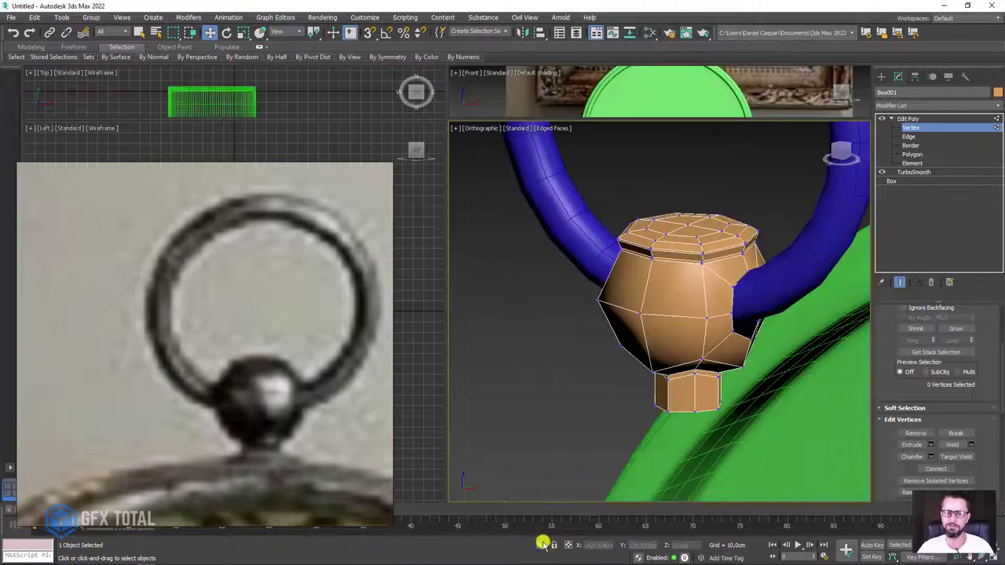
scroll(667, 336, up, 2)
scroll(647, 278, up, 2)
scroll(680, 303, up, 3)
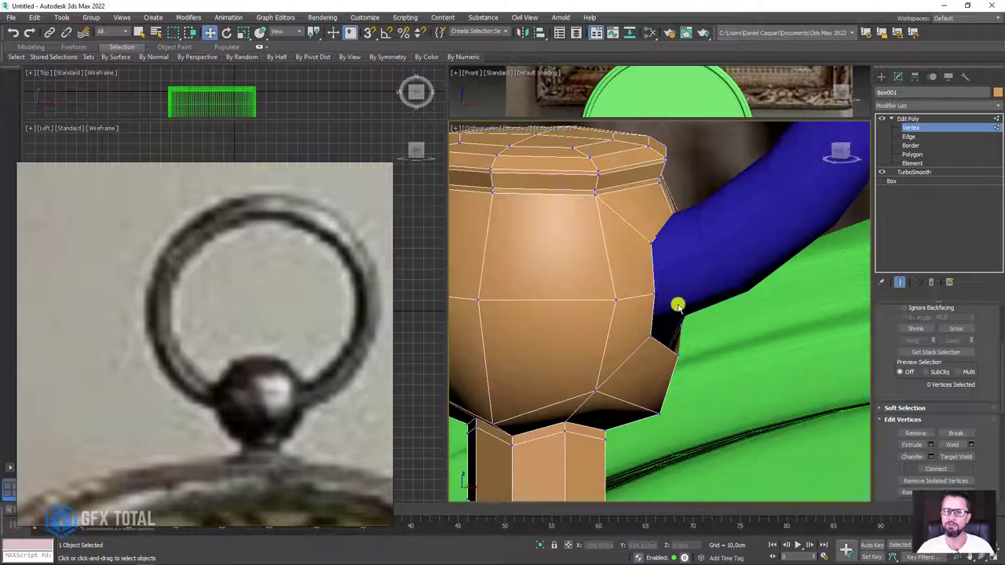
alt+middle_drag(678, 278, 686, 274)
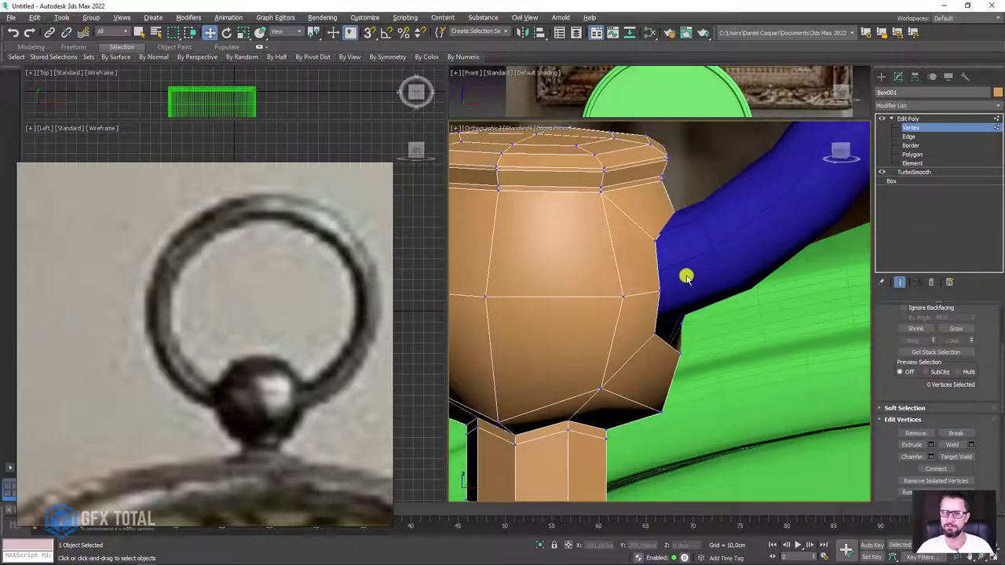
click(911, 146)
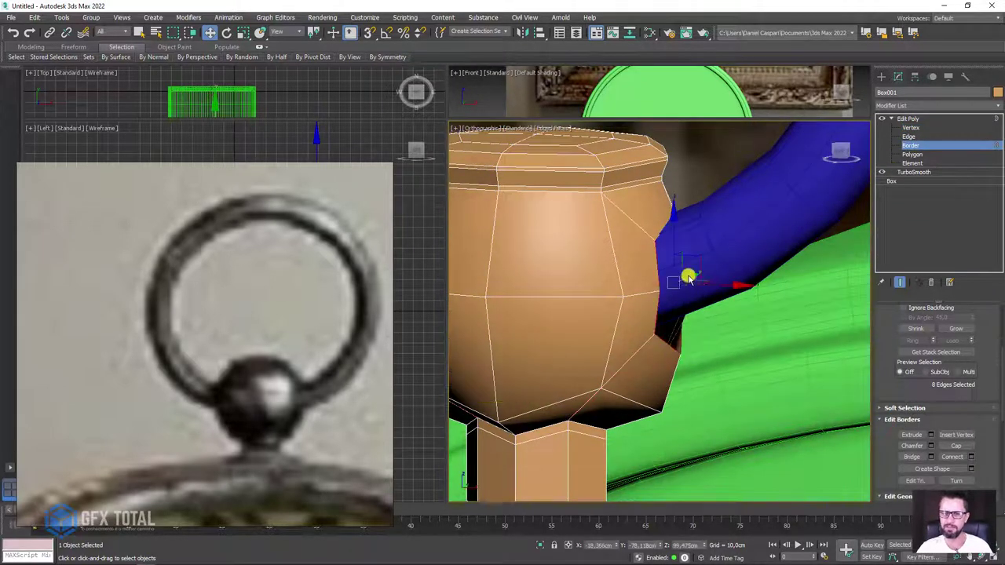
click(683, 271)
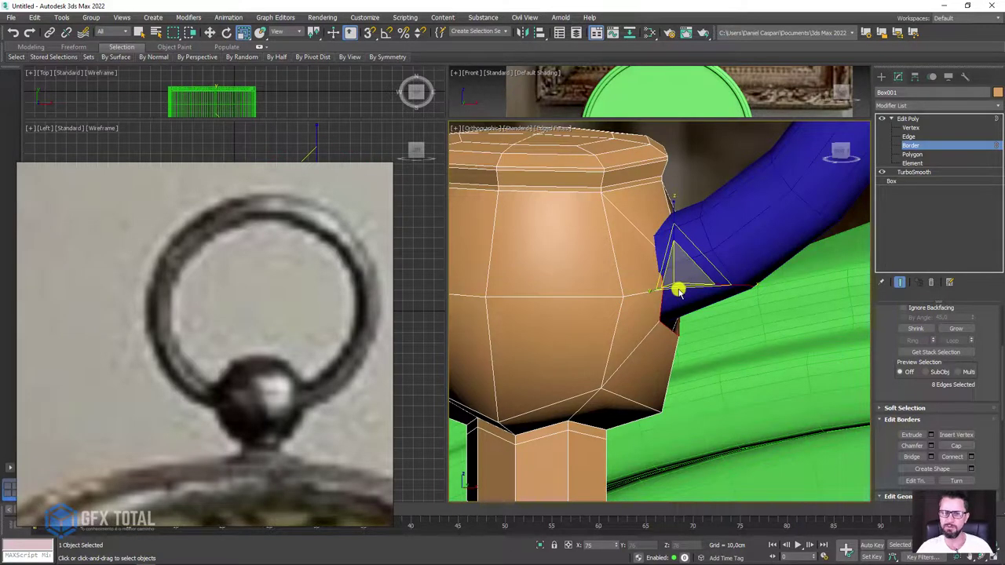
mouse_move(678, 290)
mouse_down()
mouse_move(691, 239)
mouse_move(707, 267)
mouse_up()
alt+middle_drag(707, 267, 726, 267)
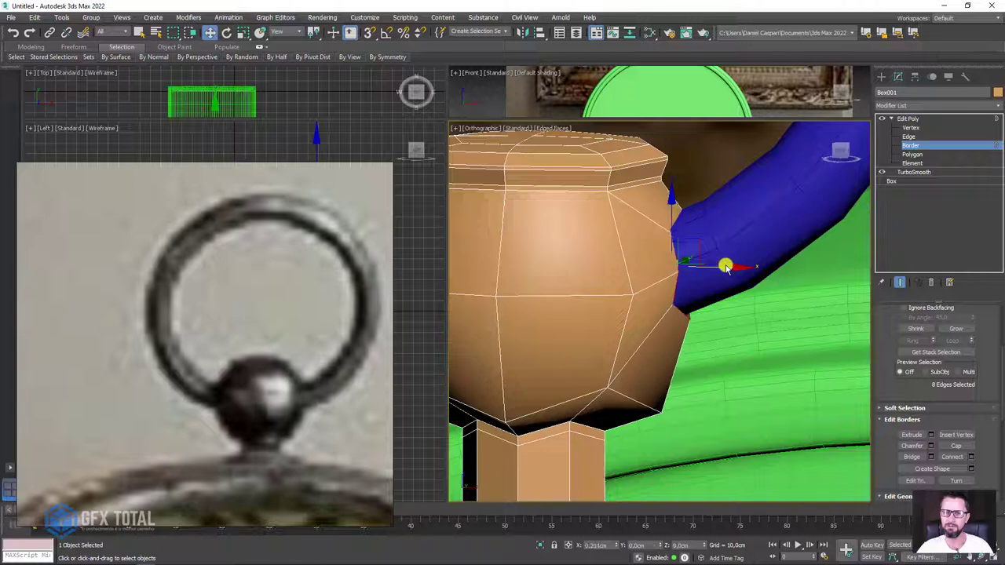
drag(726, 267, 743, 267)
click(908, 118)
- Convert the blue torus to an Editable Poly
click(741, 205)
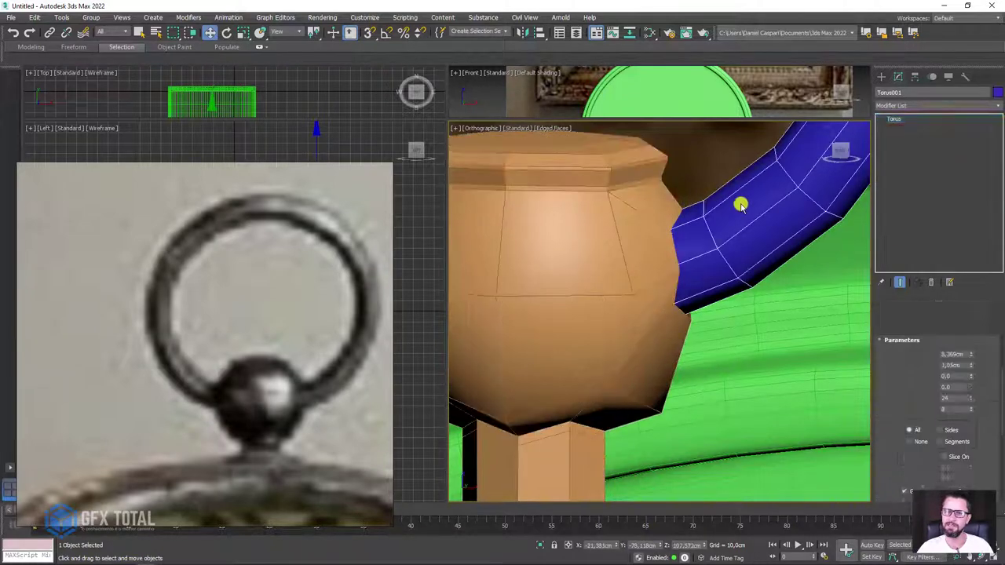
scroll(731, 231, down, 2)
scroll(699, 298, up, 2)
alt+middle_drag(699, 299, 662, 306)
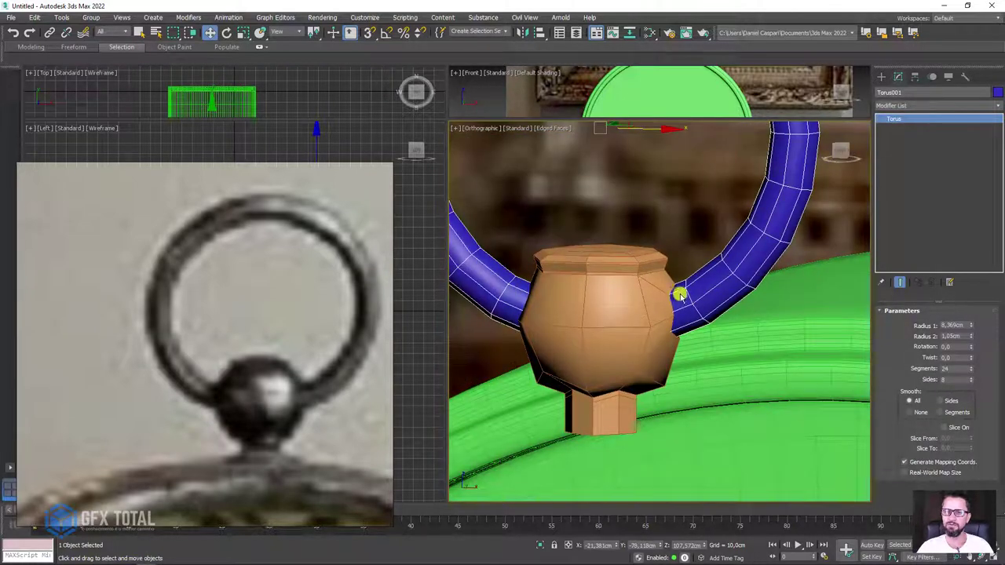
right_click(721, 290)
mouse_move(754, 400)
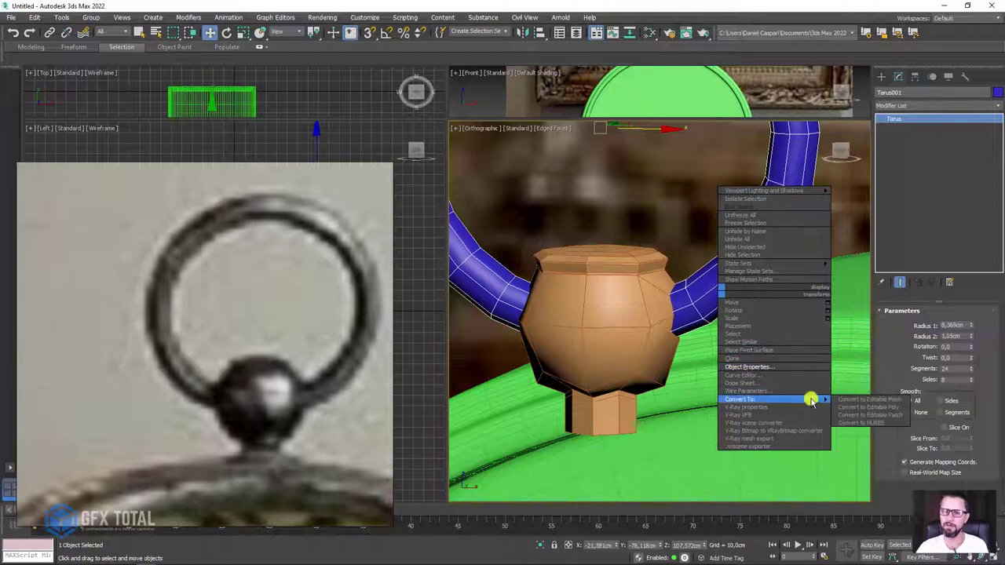
click(857, 407)
key(z)
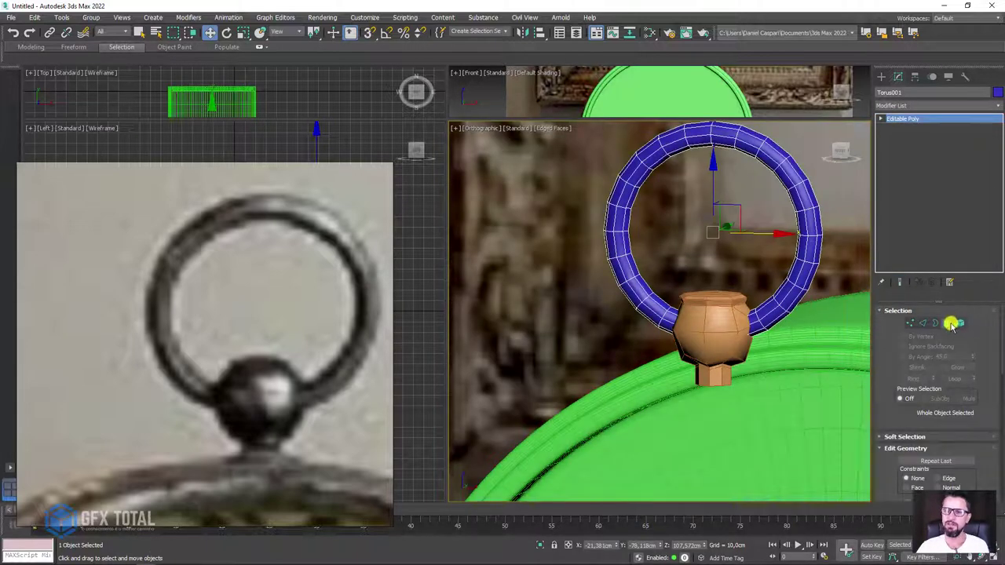
- Delete the torus's left-half polygons, leaving a single hook-shaped arc, and select the knob
click(950, 323)
drag(738, 346, 567, 188)
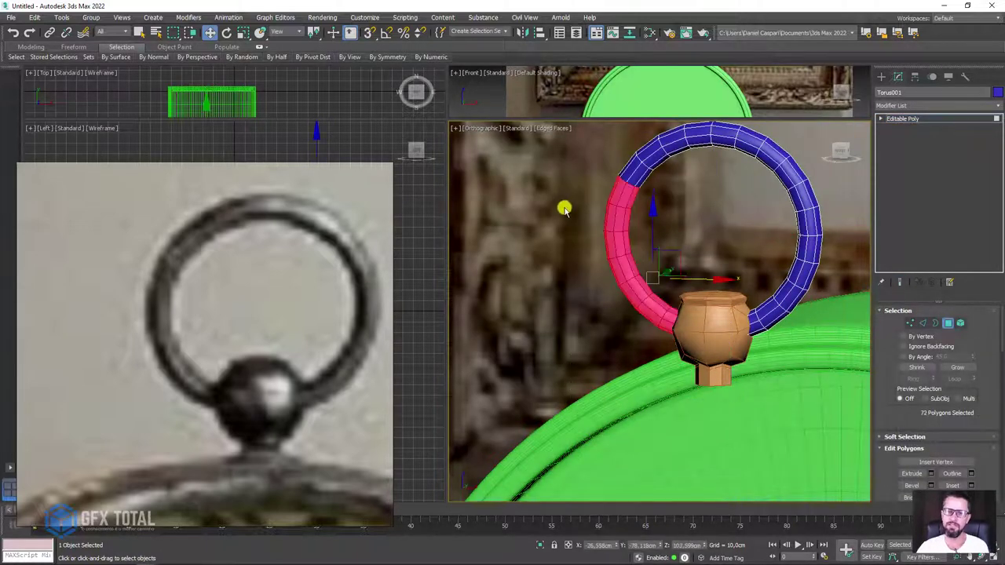
key(F3)
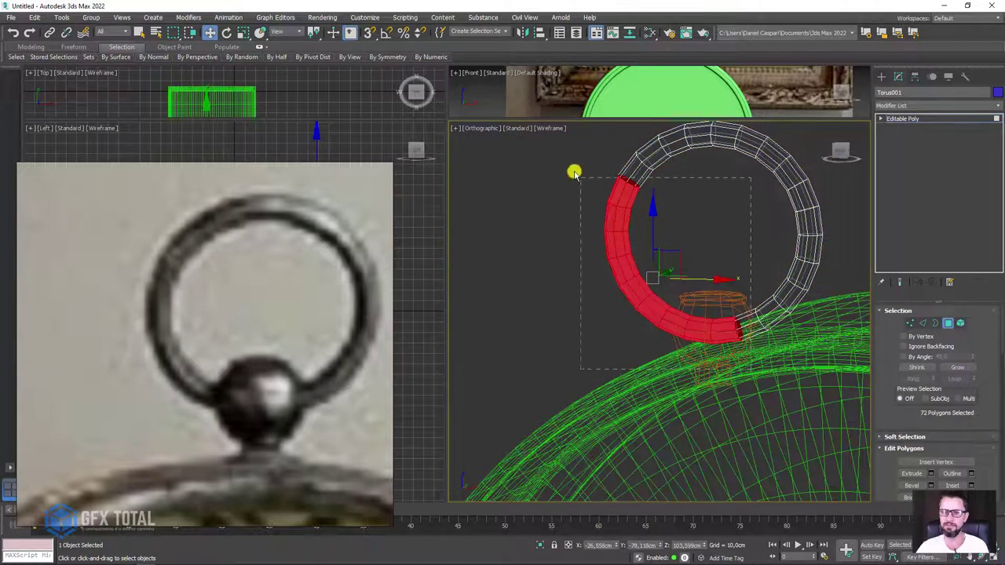
key(Delete)
click(905, 119)
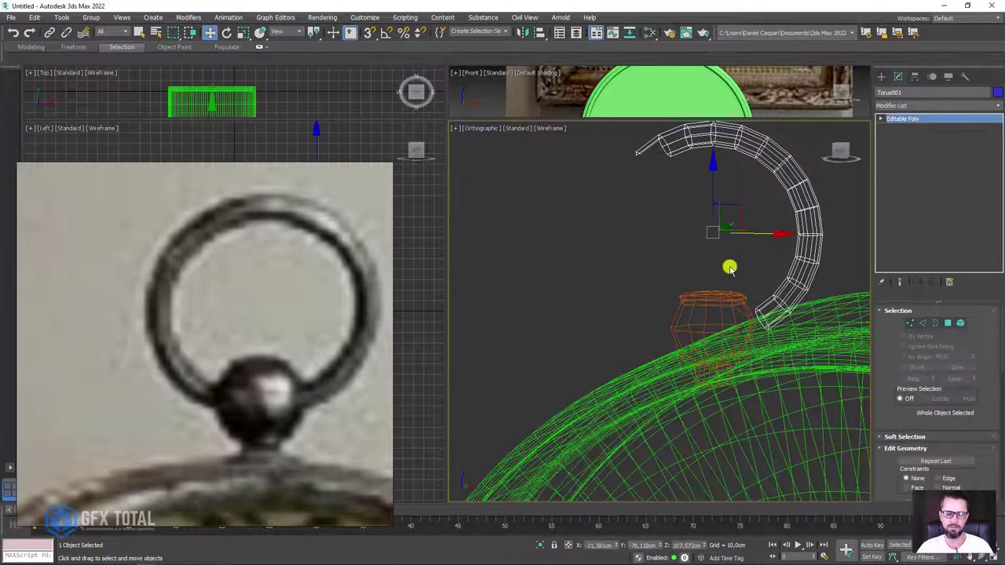
key(F3)
click(734, 306)
key(z)
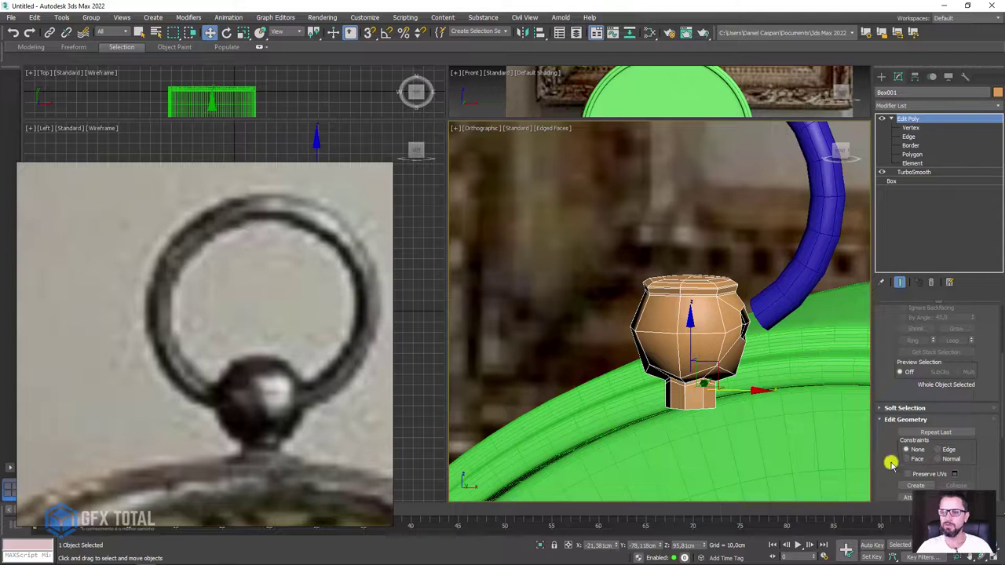
scroll(890, 464, down, 3)
scroll(903, 393, down, 1)
- Attach the blue arc to the knob so they form one Editable Poly object
click(911, 402)
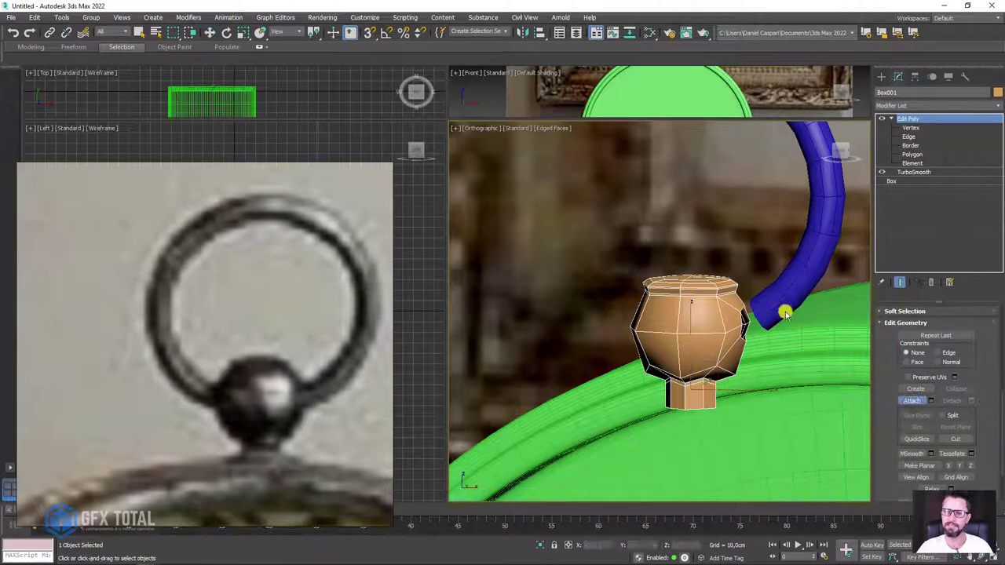
click(771, 298)
click(911, 146)
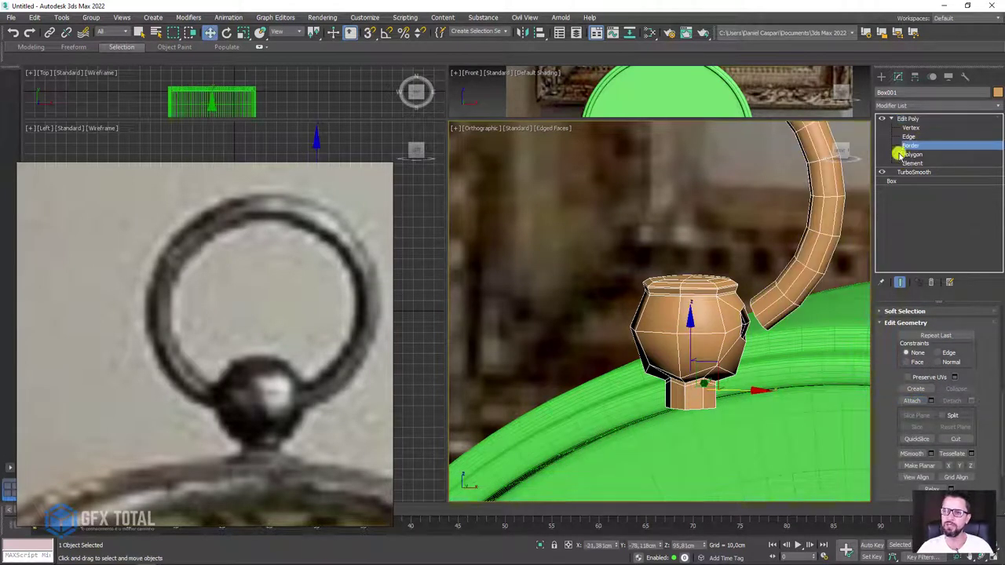
click(745, 333)
scroll(750, 330, up, 2)
alt+middle_drag(750, 330, 825, 319)
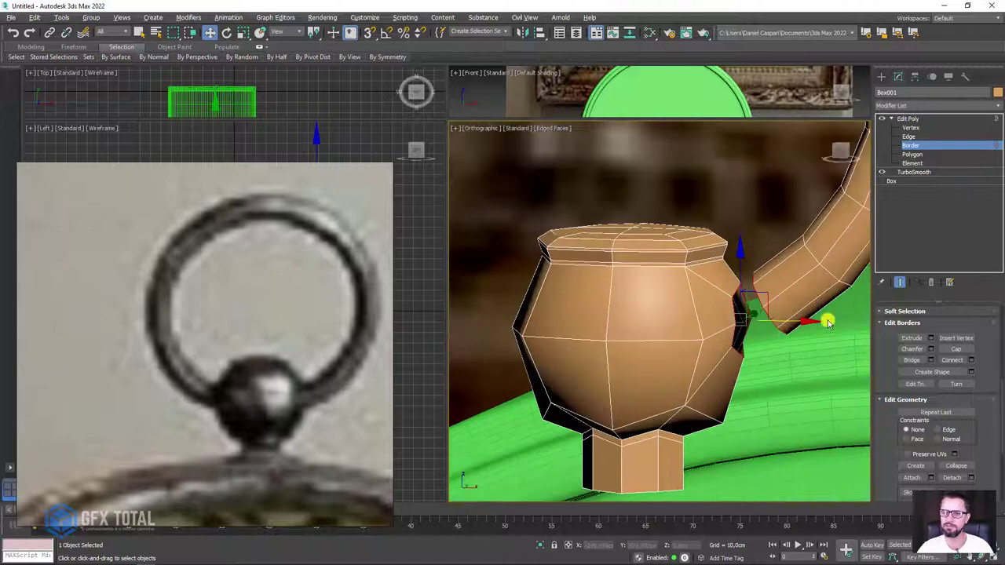
key(alt+q)
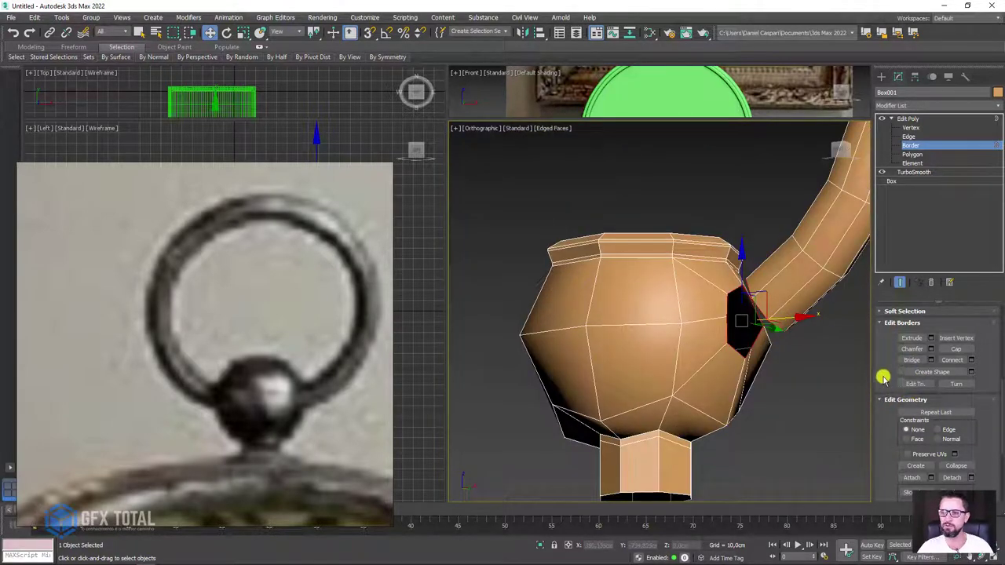
scroll(882, 378, down, 1)
mouse_move(756, 287)
alt+middle_down()
mouse_move(691, 287)
mouse_move(742, 319)
alt+middle_up()
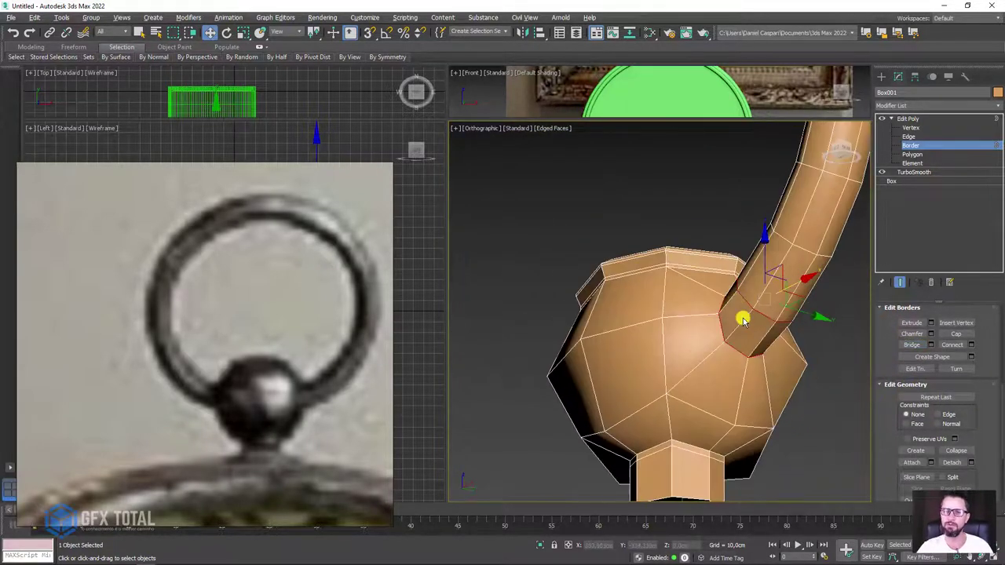
scroll(742, 320, up, 2)
scroll(742, 320, up, 3)
- Chamfer the edge where the arc joins the knob by 0.321 cm
click(910, 137)
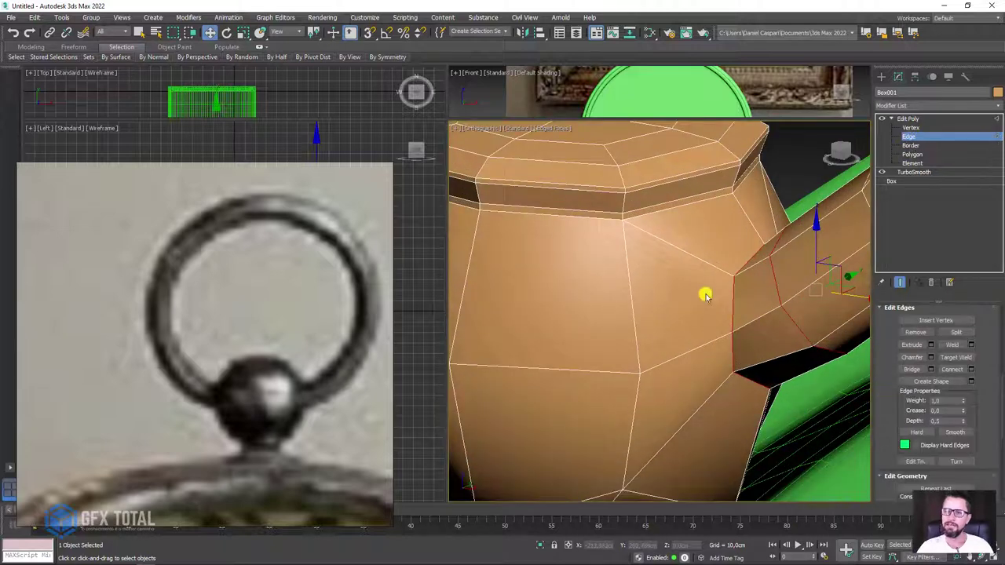
click(735, 298)
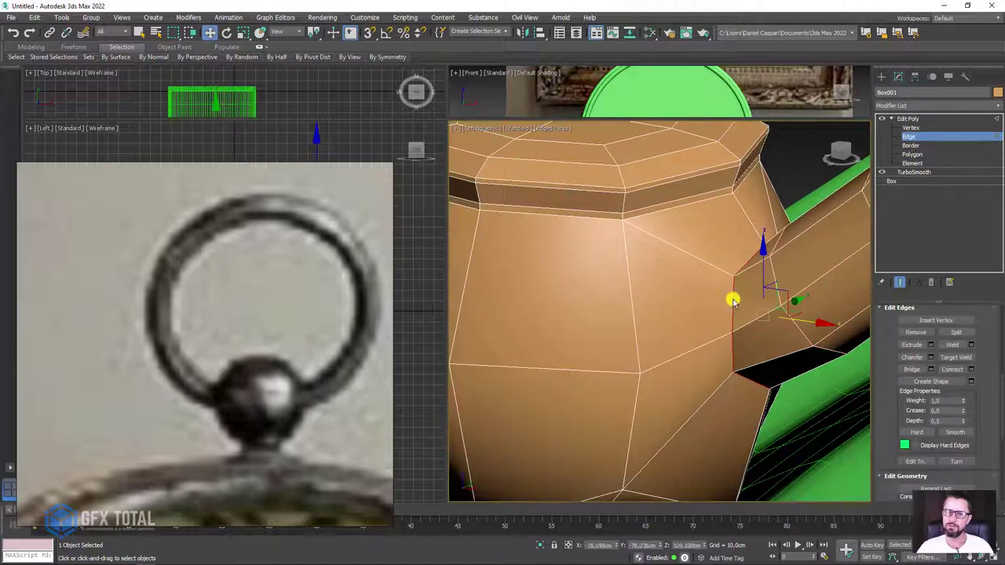
click(931, 357)
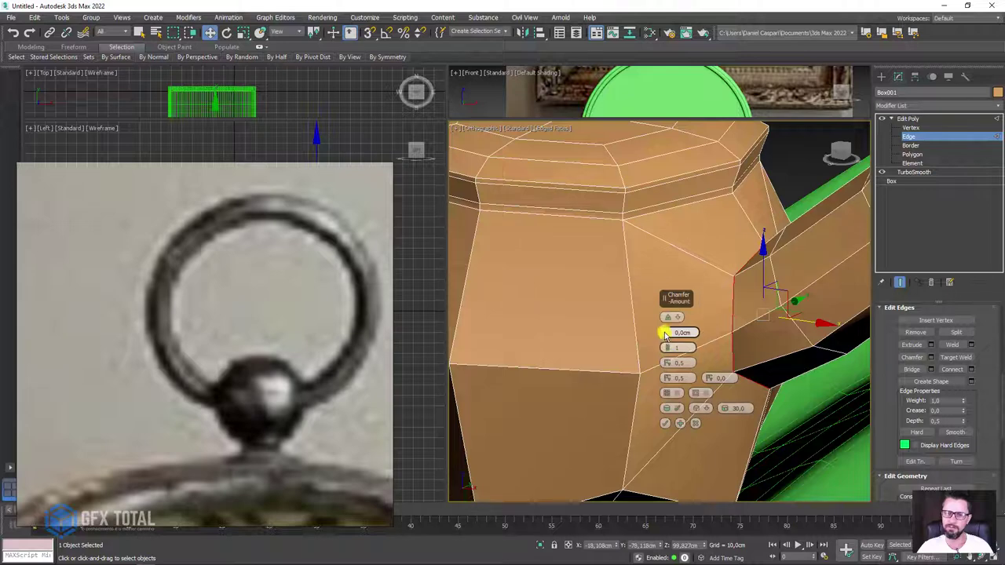
drag(669, 332, 669, 296)
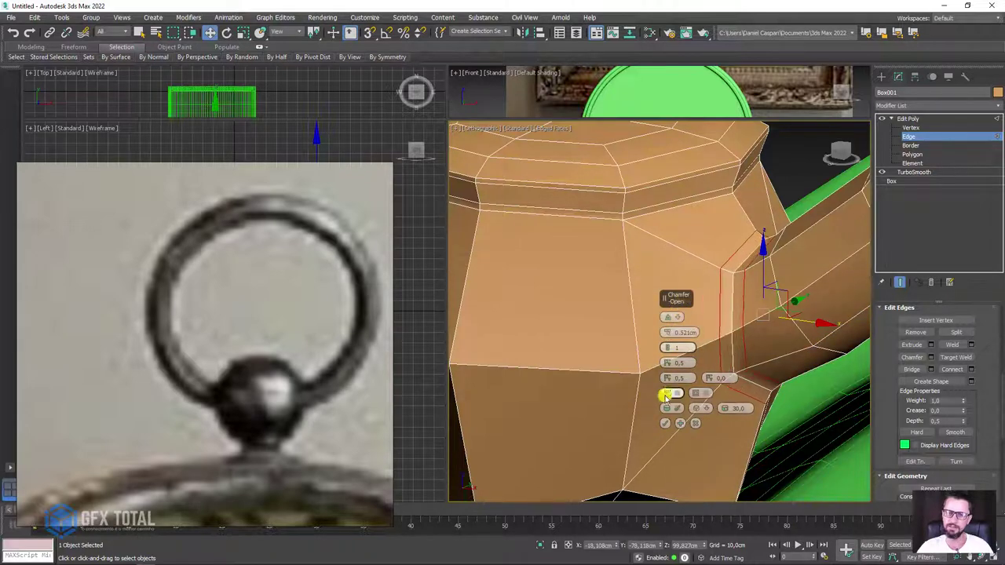
click(663, 425)
- Leave sub-object editing and orbit to a face-on view of the knob and hook
click(909, 118)
scroll(689, 195, down, 5)
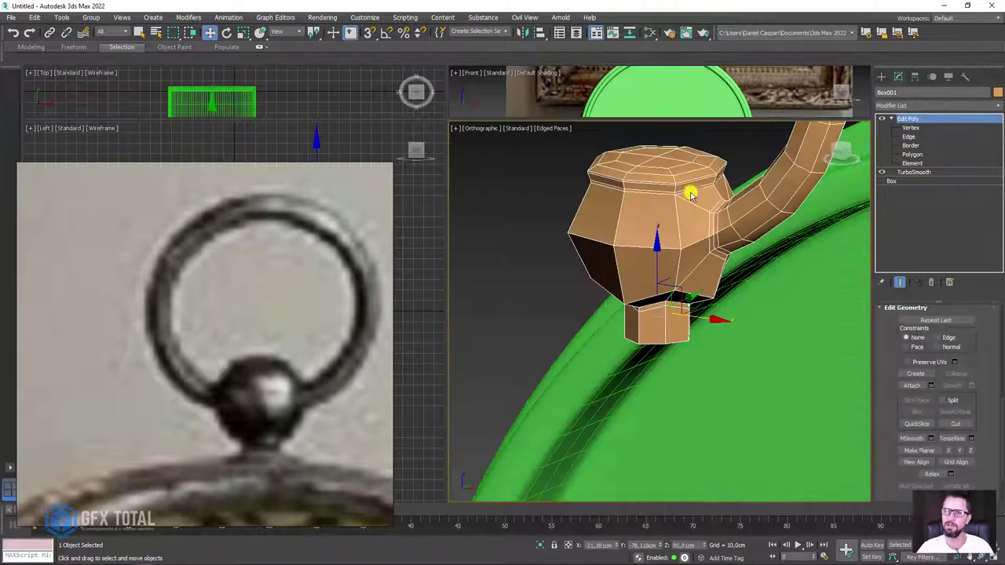
mouse_move(645, 244)
alt+middle_down()
mouse_move(693, 231)
mouse_move(653, 315)
alt+middle_up()
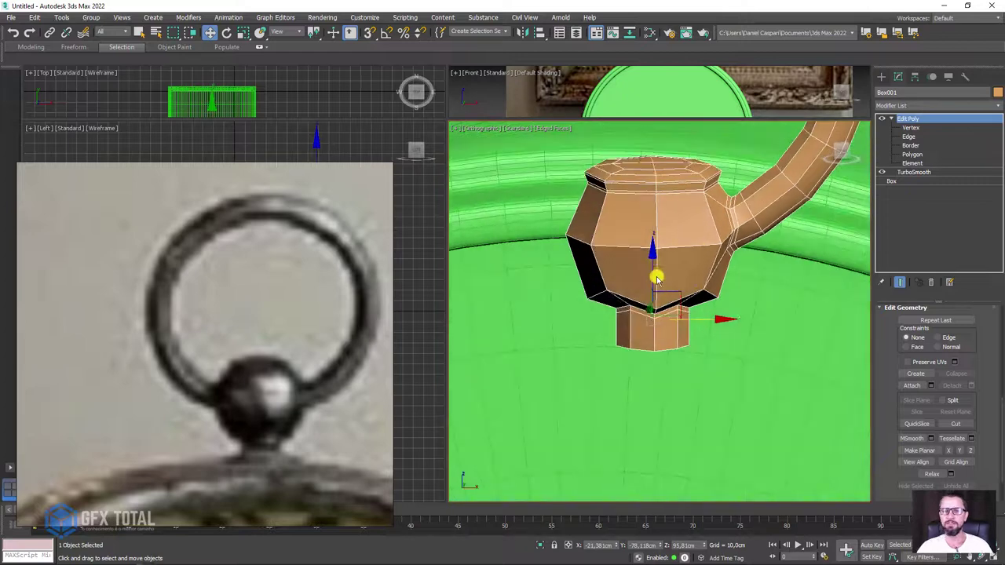
scroll(685, 314, down, 3)
key(e)
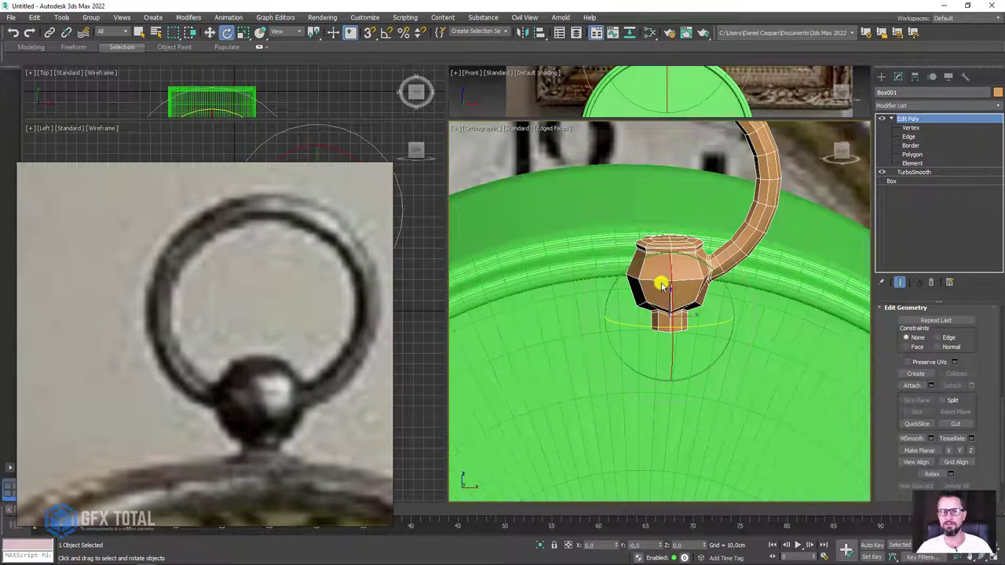
mouse_move(649, 326)
mouse_down()
mouse_move(919, 280)
mouse_move(594, 307)
mouse_move(680, 279)
mouse_up()
mouse_move(680, 278)
alt+middle_down()
mouse_move(709, 337)
mouse_move(658, 365)
alt+middle_up()
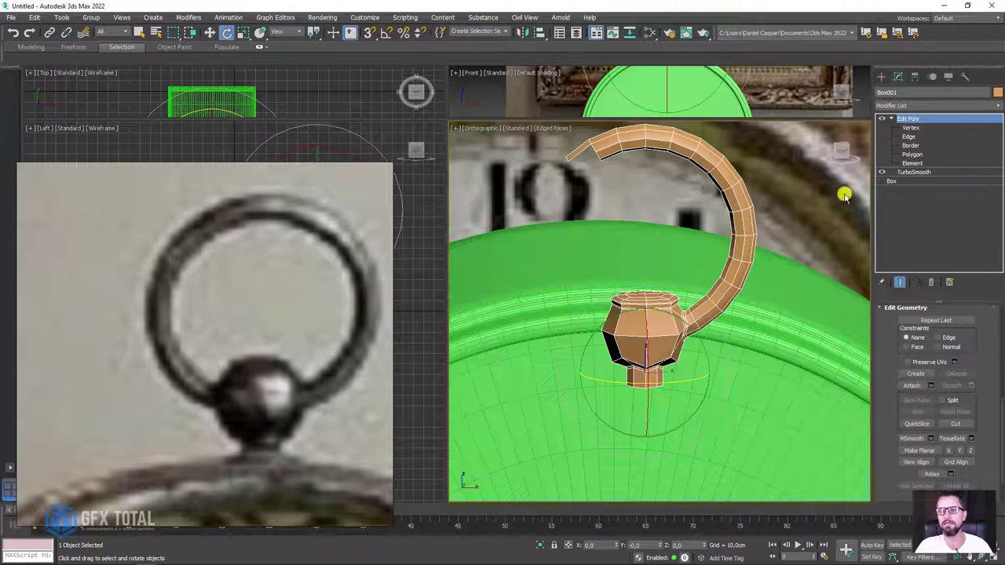
- Add a Symmetry modifier mirrored on the X axis, toggling Flip, to complete the ring
click(999, 105)
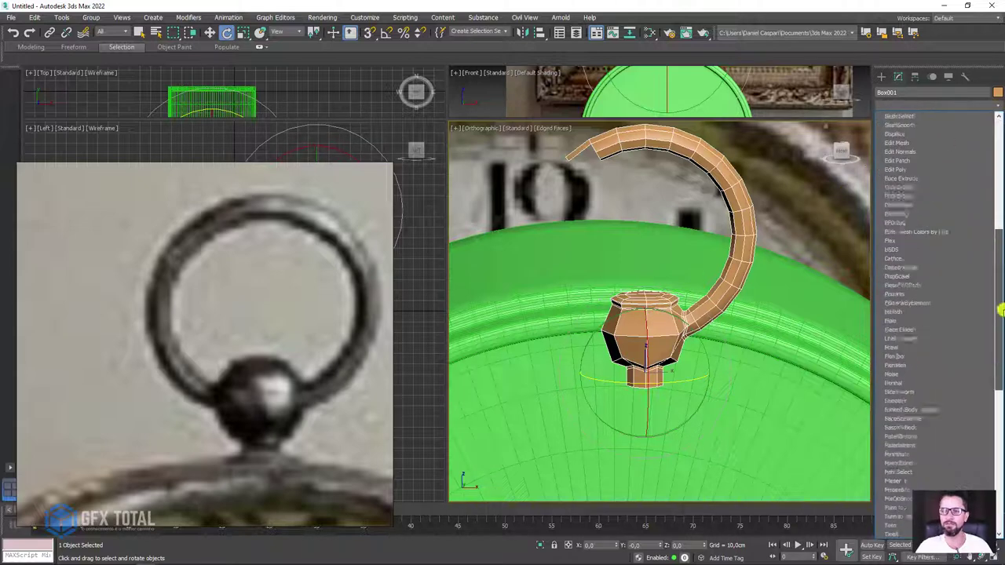
scroll(984, 393, down, 10)
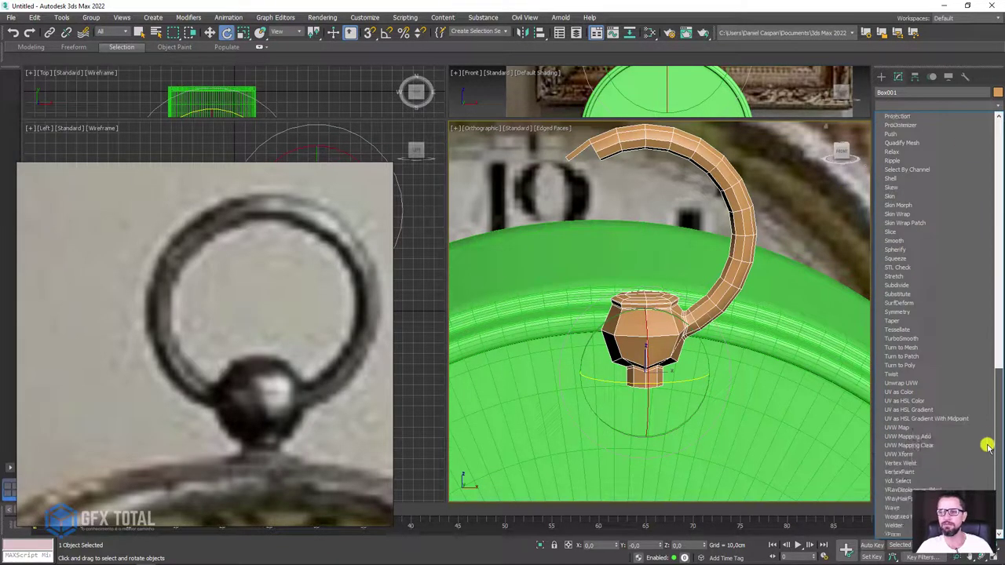
click(903, 313)
alt+middle_drag(747, 341, 694, 355)
click(909, 344)
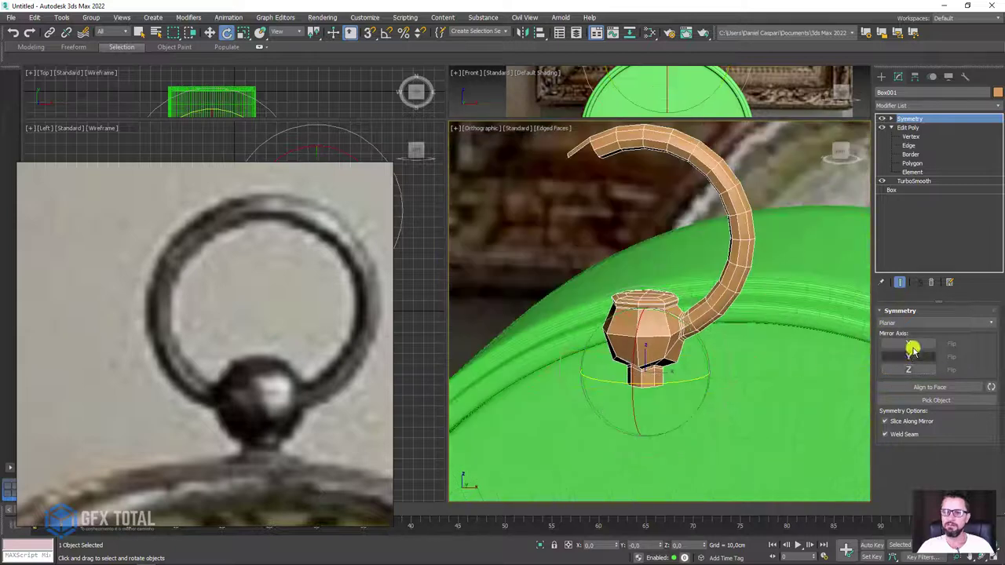
click(908, 357)
click(909, 344)
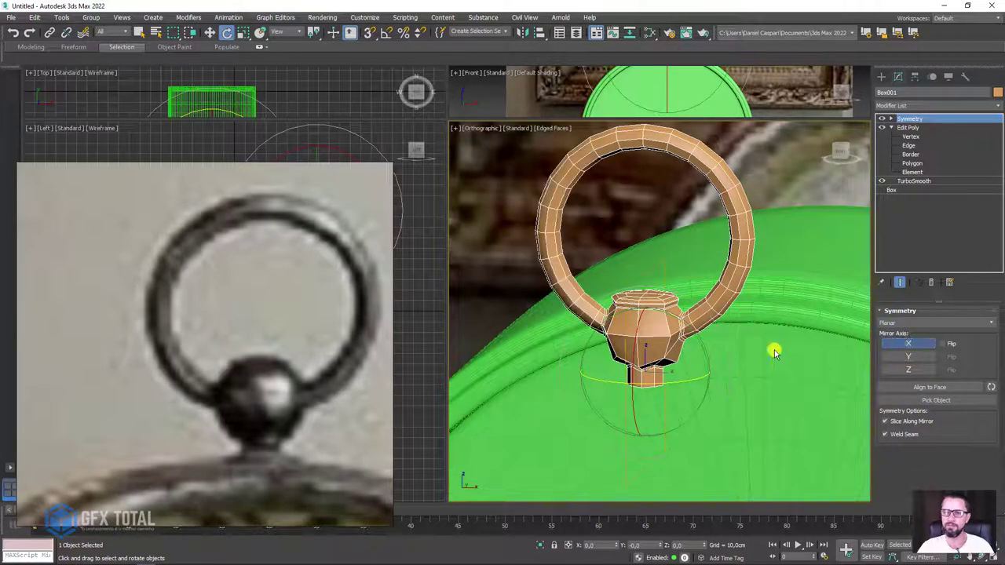
alt+middle_drag(775, 350, 738, 359)
click(944, 344)
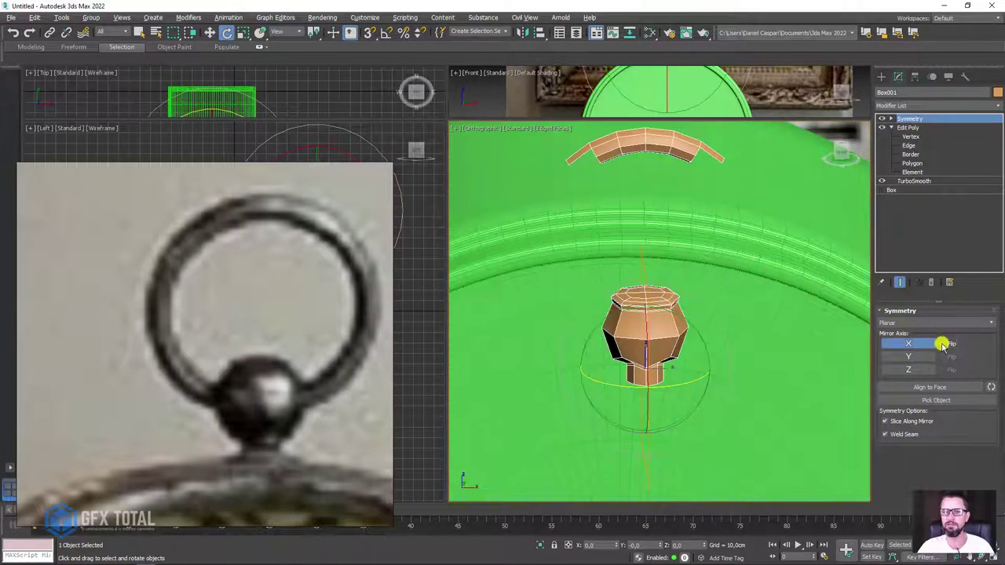
click(945, 344)
mouse_move(752, 314)
alt+middle_down()
mouse_move(743, 310)
mouse_move(767, 296)
mouse_move(756, 307)
alt+middle_up()
scroll(659, 278, up, 2)
scroll(652, 248, up, 2)
- Collapse the mirrored knob and ring into a single Editable Poly
right_click(652, 248)
mouse_move(671, 349)
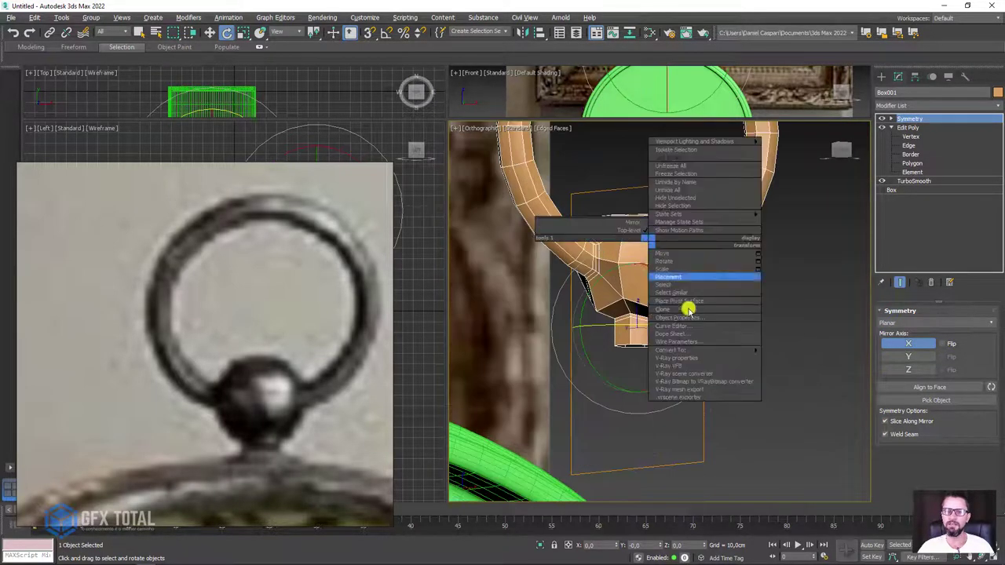
click(798, 358)
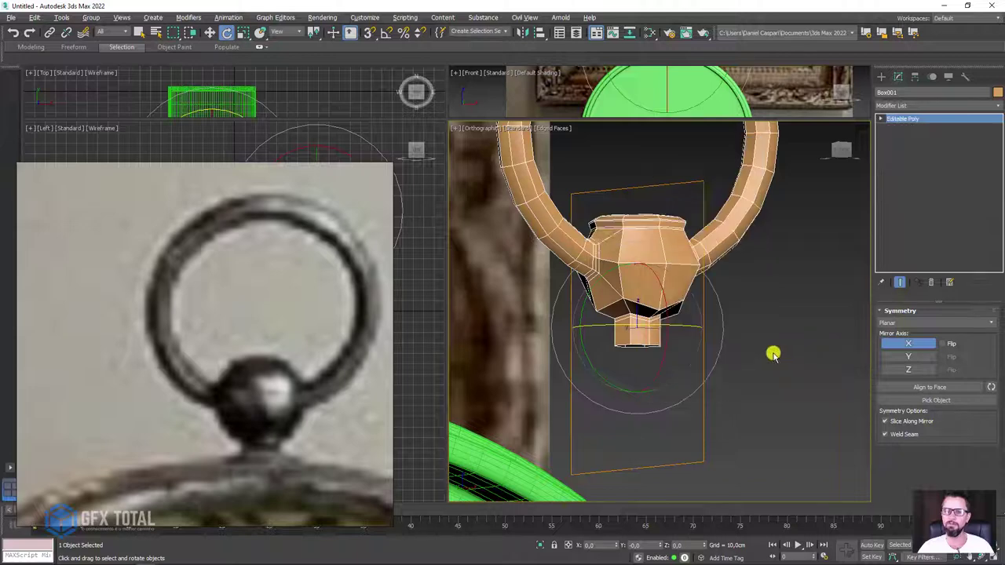
click(989, 116)
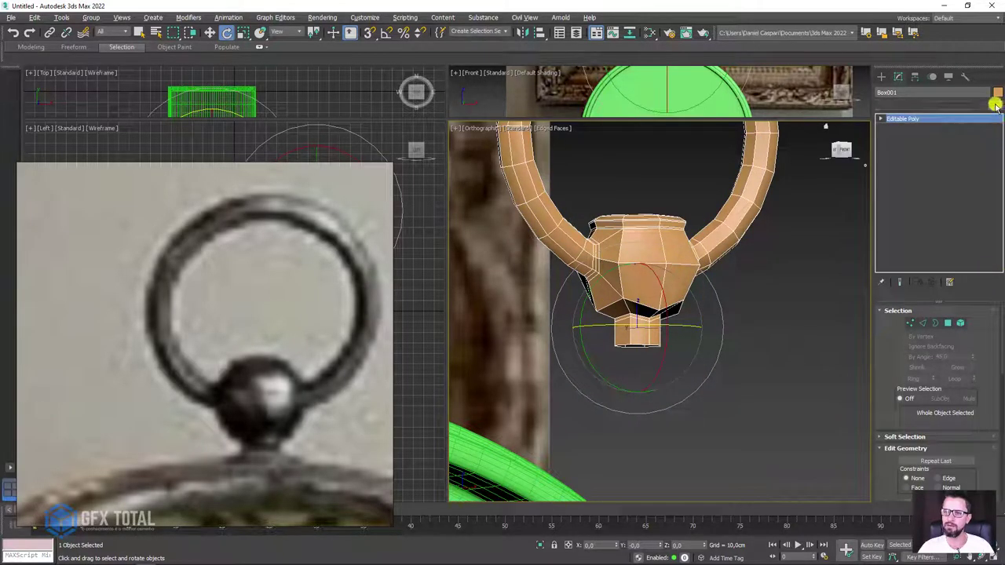
- Add a TurboSmooth modifier at 1 iteration and turn off the edged-faces display
click(997, 105)
scroll(942, 353, down, 10)
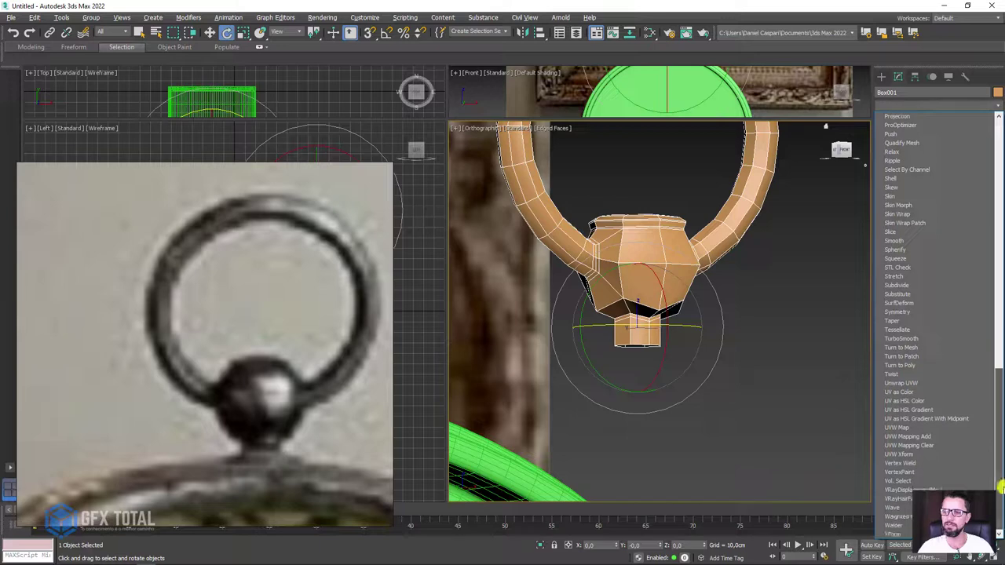
click(915, 338)
key(F4)
scroll(741, 279, down, 4)
scroll(725, 285, down, 4)
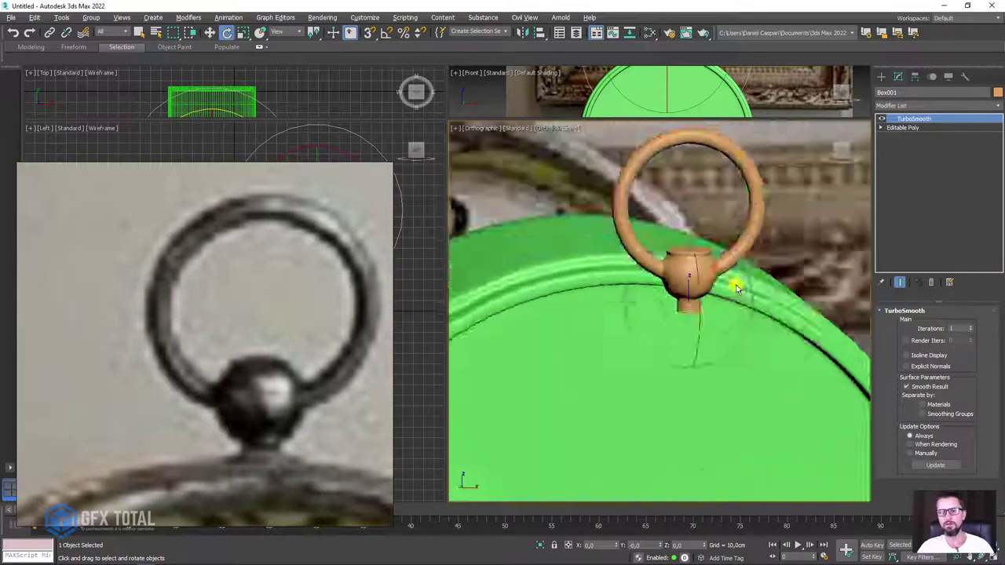
scroll(538, 285, down, 3)
scroll(523, 294, down, 3)
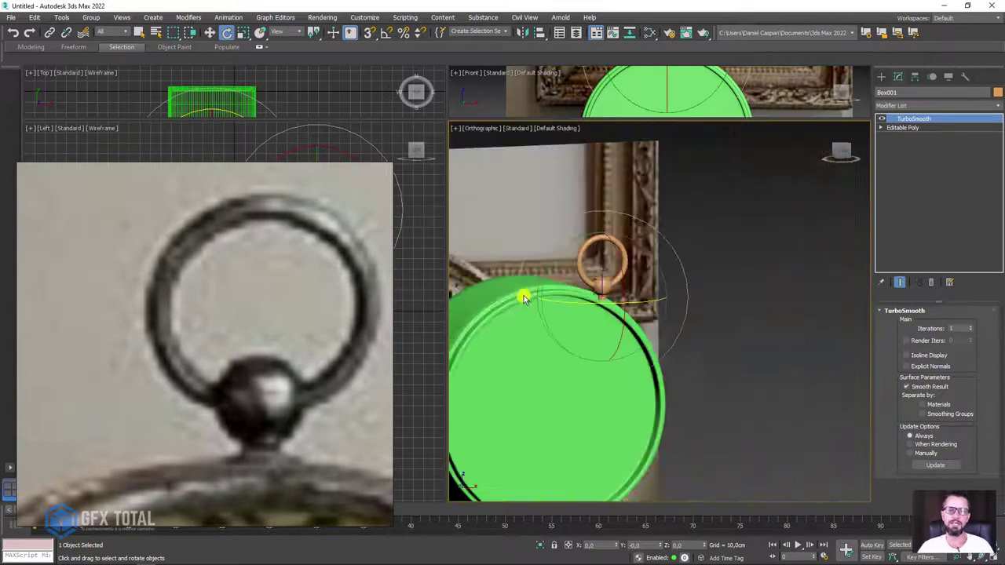
scroll(589, 319, down, 3)
scroll(585, 316, down, 2)
- Move the smoothed ring and knob onto the top of the green watch case
key(w)
drag(565, 298, 465, 292)
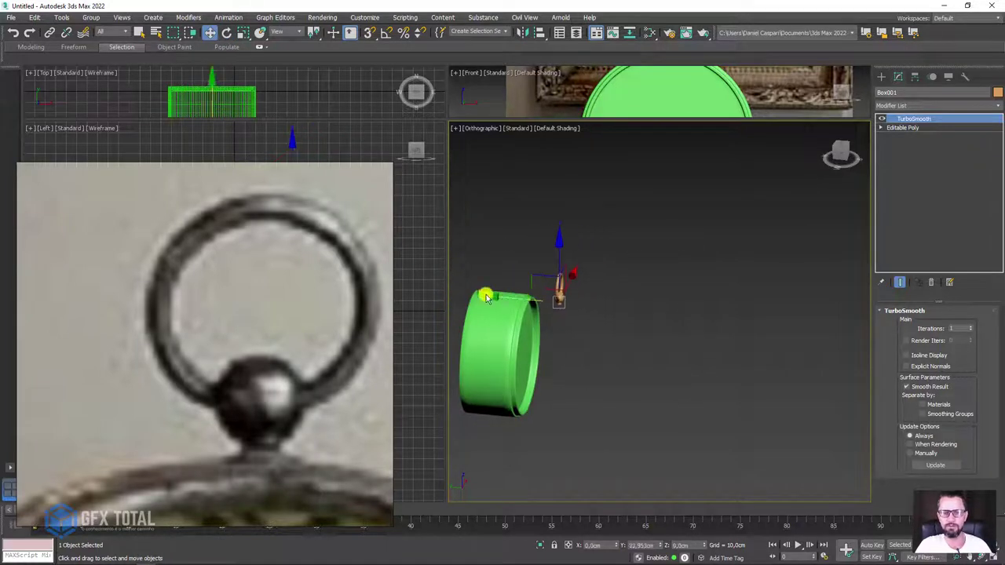
middle_drag(552, 294, 615, 296)
scroll(654, 282, up, 3)
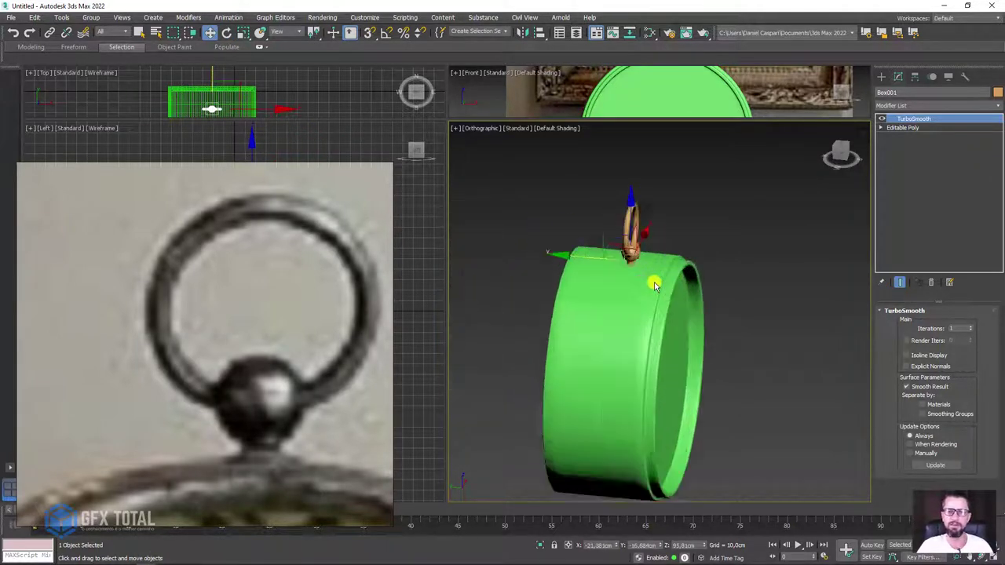
scroll(654, 283, up, 3)
mouse_move(572, 251)
mouse_down()
mouse_move(542, 250)
mouse_move(600, 262)
mouse_move(567, 247)
mouse_up()
scroll(652, 283, down, 3)
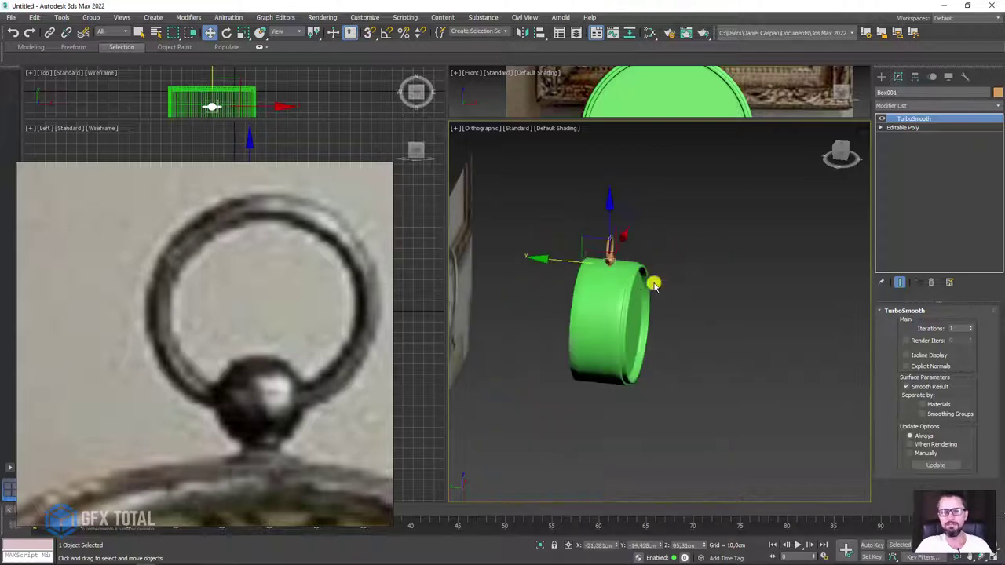
mouse_move(653, 283)
alt+middle_down()
mouse_move(547, 292)
mouse_move(515, 347)
alt+middle_up()
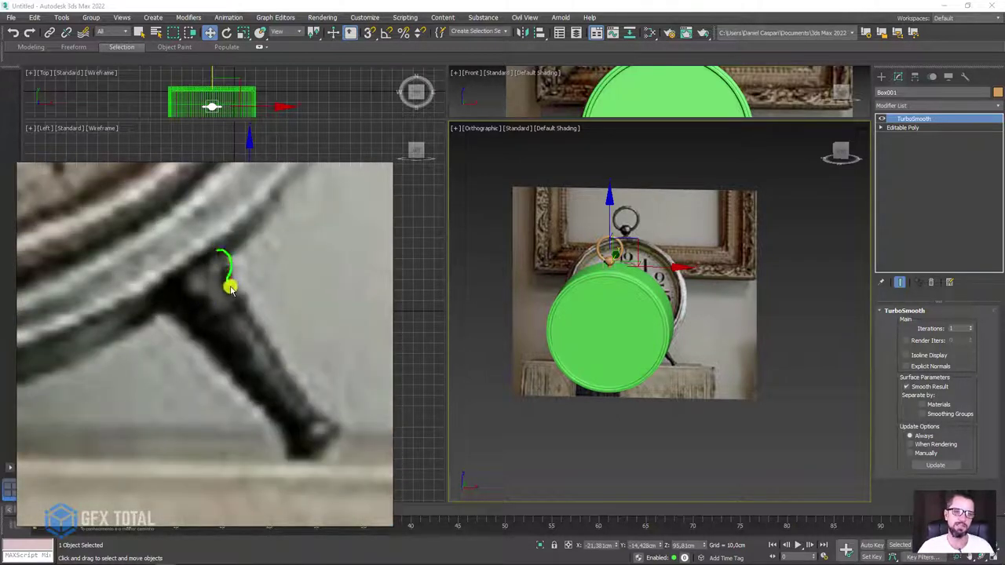
- Bring up the Create panel's Standard Primitives
drag(245, 305, 271, 344)
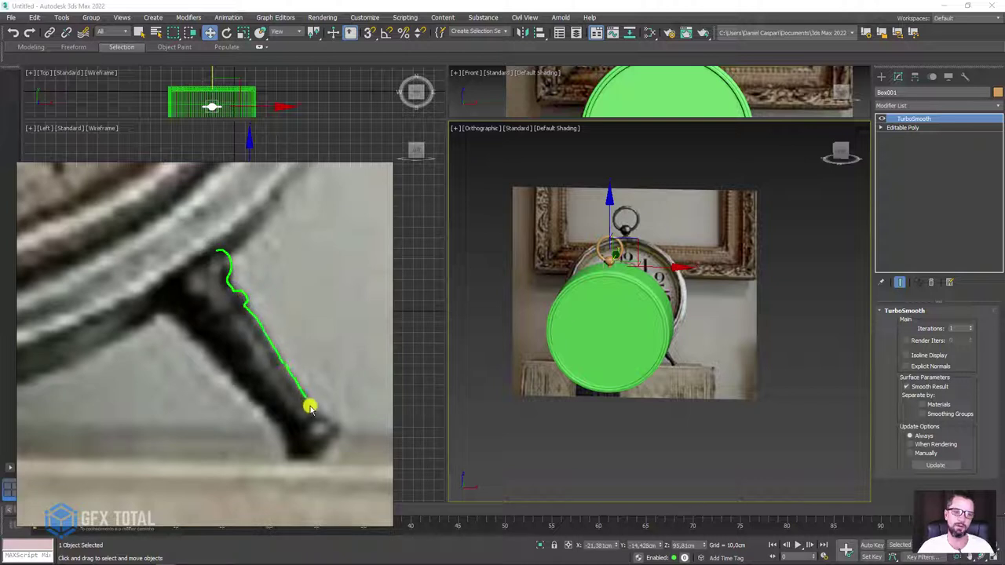
key(Escape)
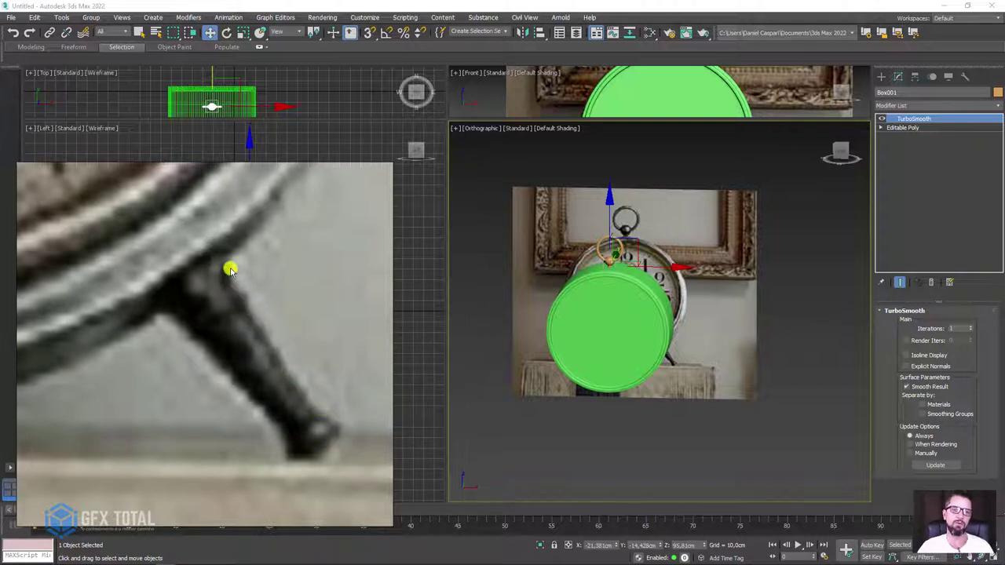
mouse_move(215, 252)
mouse_down()
mouse_move(328, 433)
mouse_move(173, 311)
mouse_up()
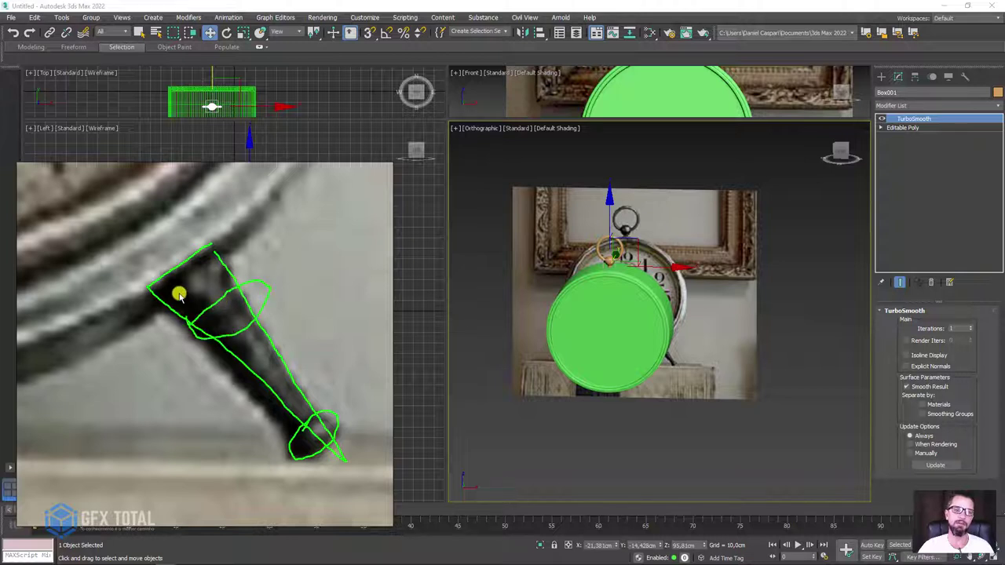
key(Escape)
scroll(630, 271, down, 3)
- Draw a new tapered cone beside the case, with a wide base and narrow top
click(881, 77)
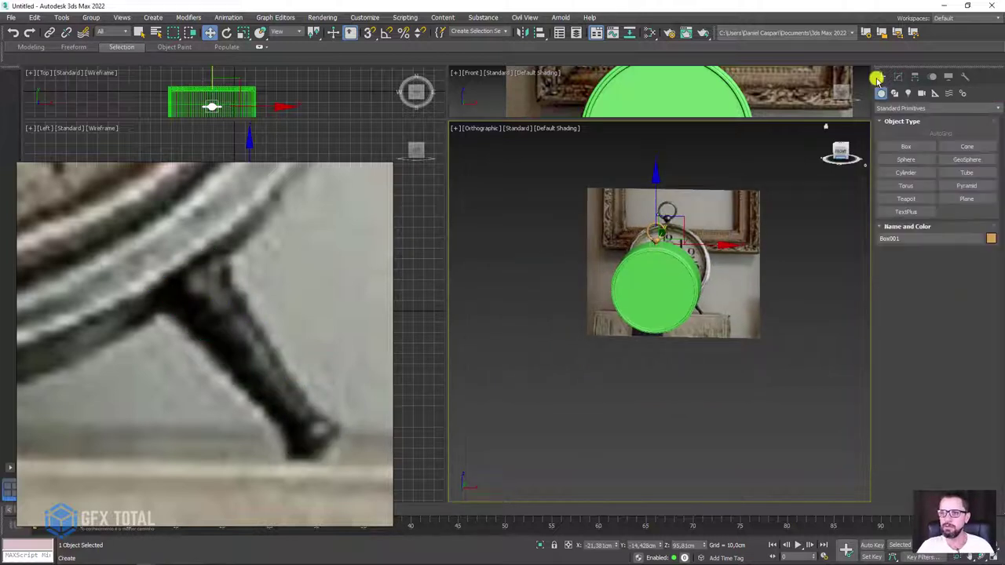
middle_drag(786, 257, 700, 267)
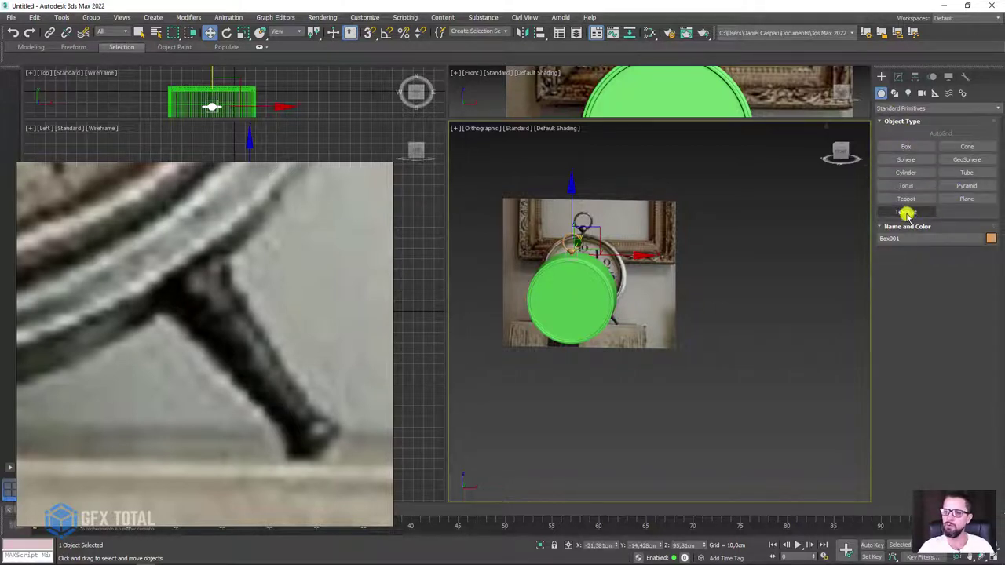
click(963, 147)
mouse_move(640, 347)
alt+middle_down()
mouse_move(644, 359)
mouse_move(630, 370)
alt+middle_up()
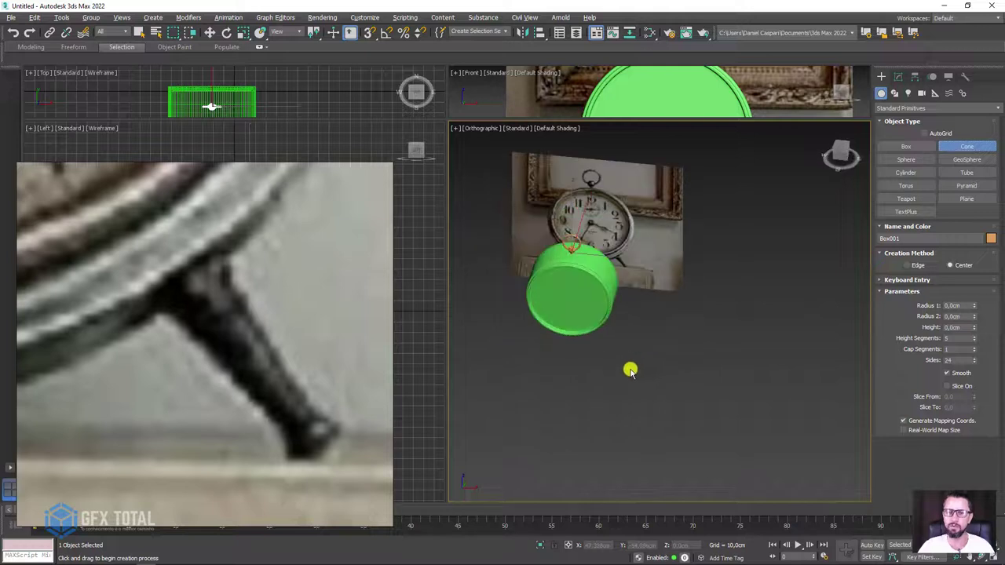
scroll(631, 370, up, 3)
drag(645, 359, 662, 375)
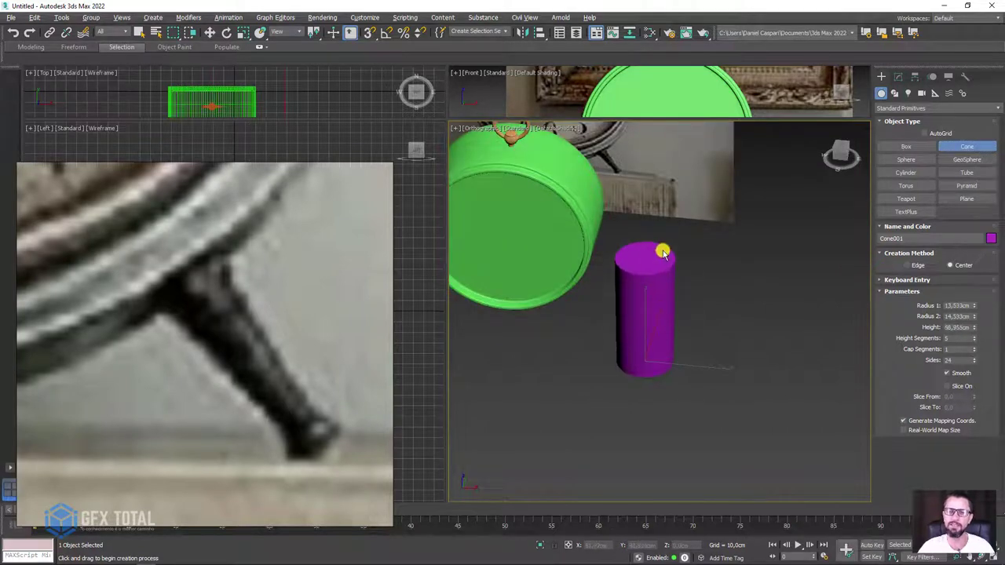
click(663, 255)
click(662, 273)
key(F4)
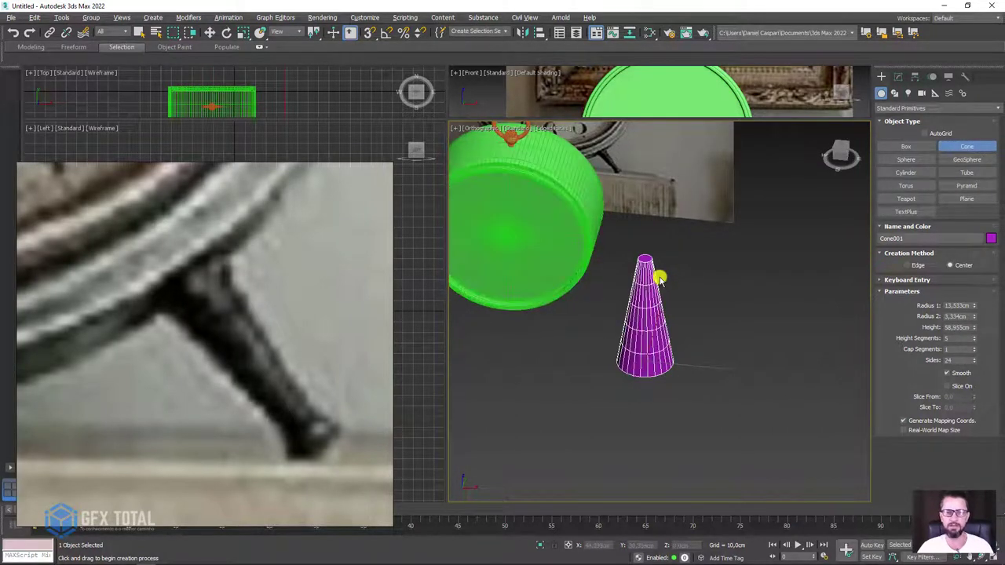
mouse_move(660, 274)
alt+middle_down()
mouse_move(673, 314)
mouse_move(684, 312)
alt+middle_up()
- Give the cone 1 height segment, 16 sides, and radii 9.473 and 3.001 cm
click(898, 76)
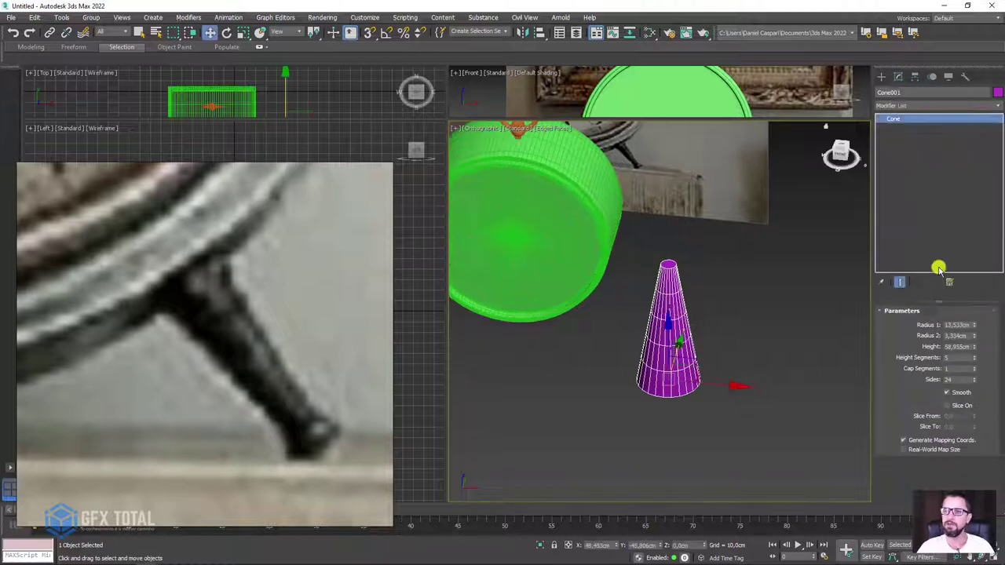
right_click(973, 357)
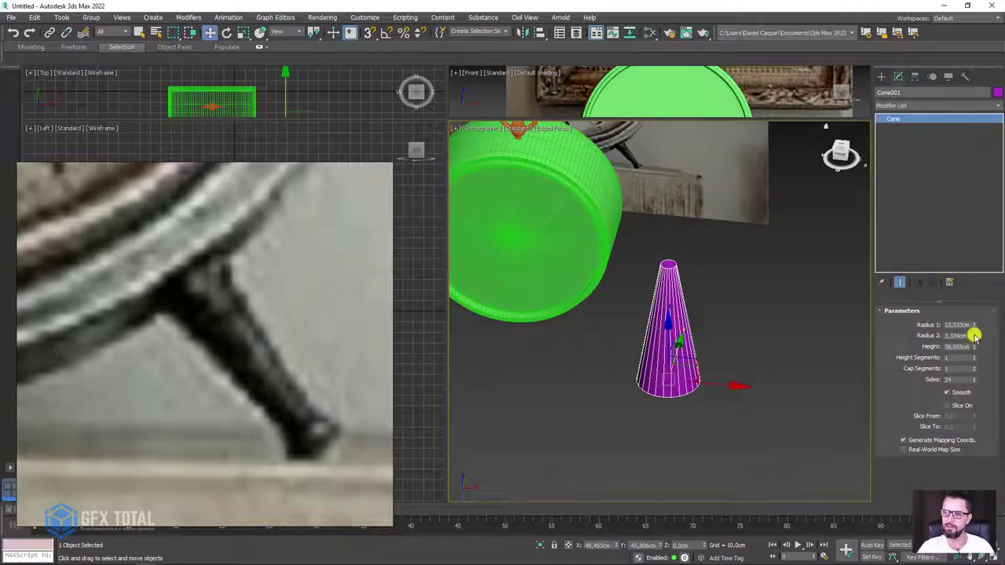
drag(973, 336, 971, 385)
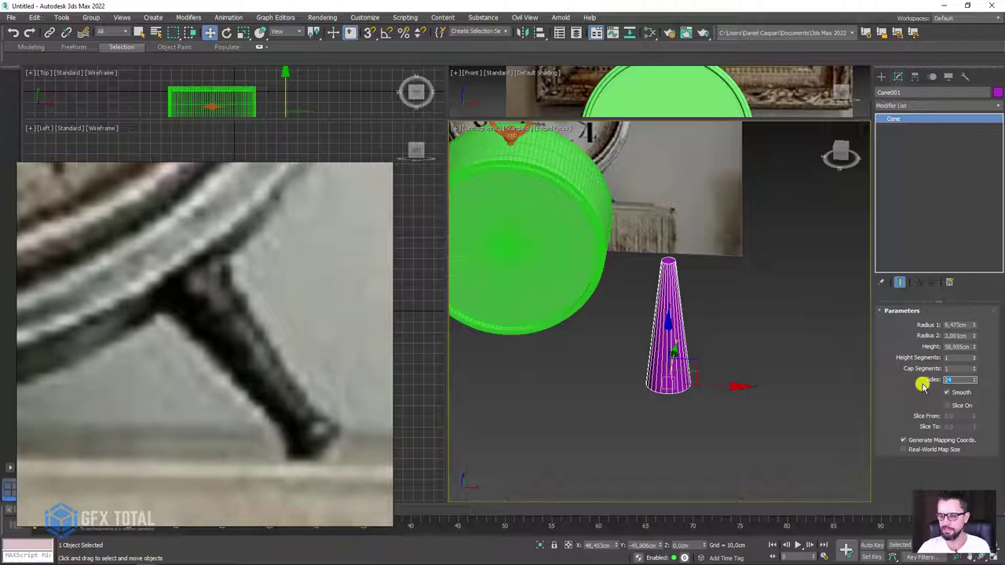
scroll(667, 359, up, 3)
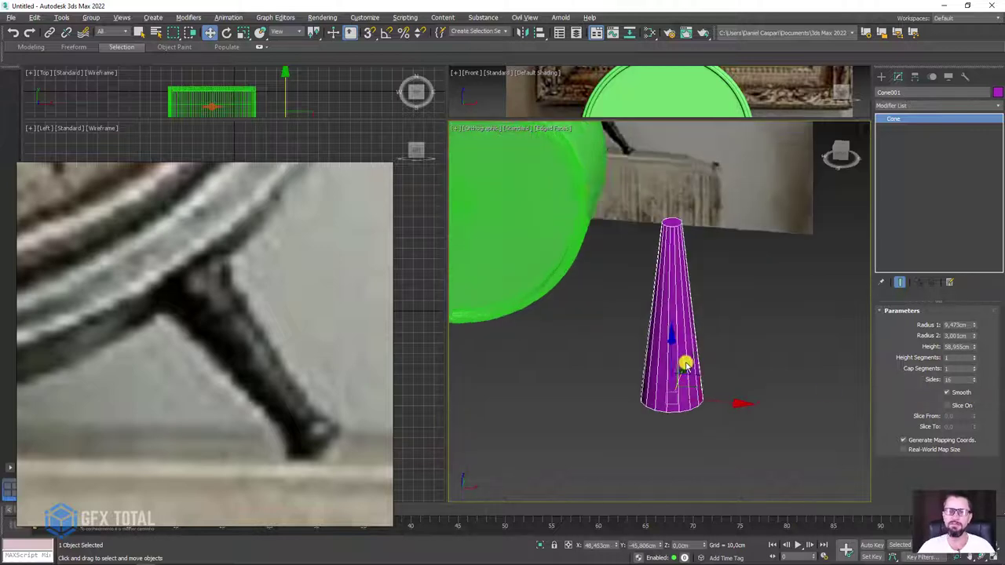
scroll(684, 361, up, 2)
middle_drag(685, 366, 789, 369)
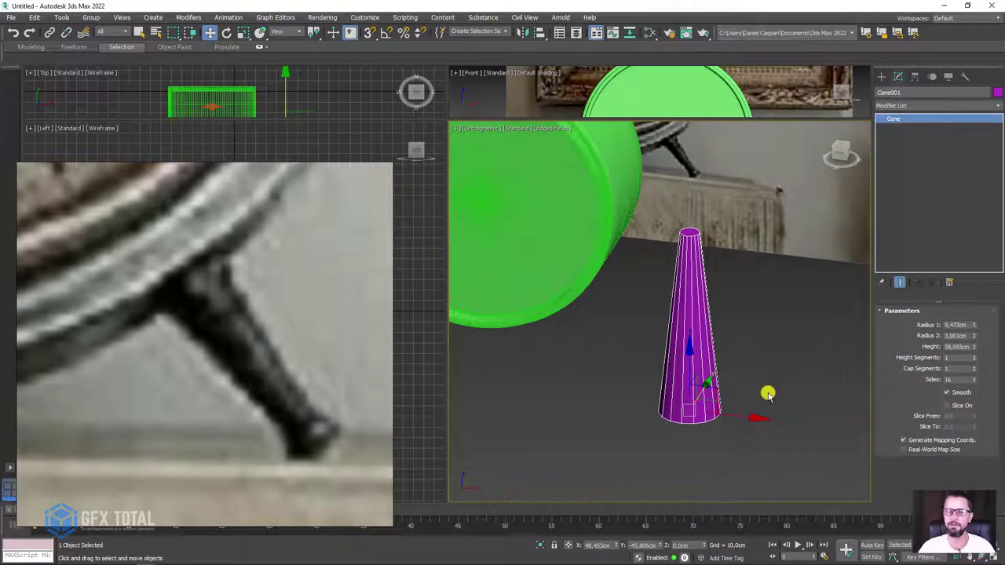
click(898, 108)
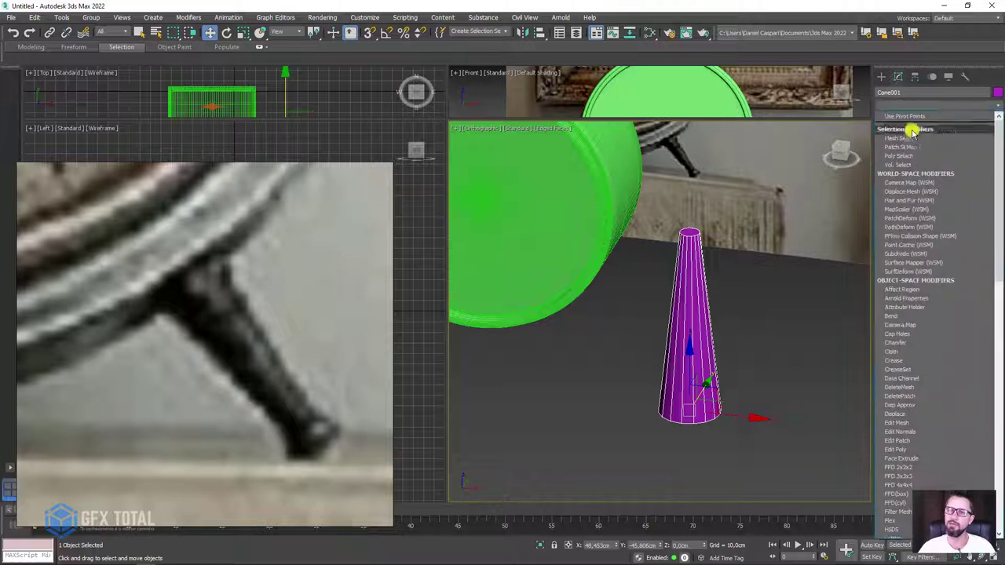
- Add an Edit Poly modifier to the cone and switch to Edge level
click(897, 449)
click(924, 394)
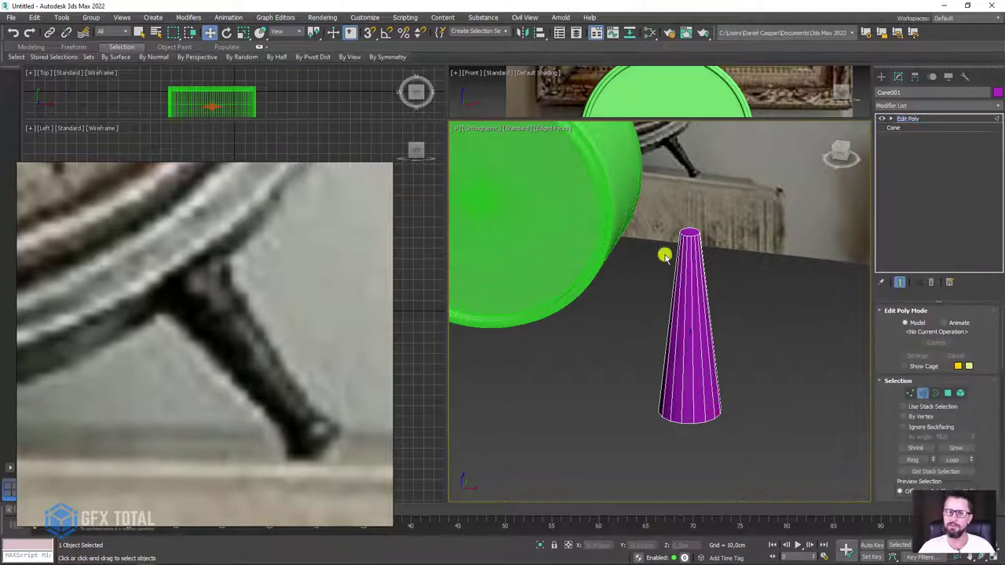
scroll(665, 255, up, 3)
scroll(715, 267, down, 2)
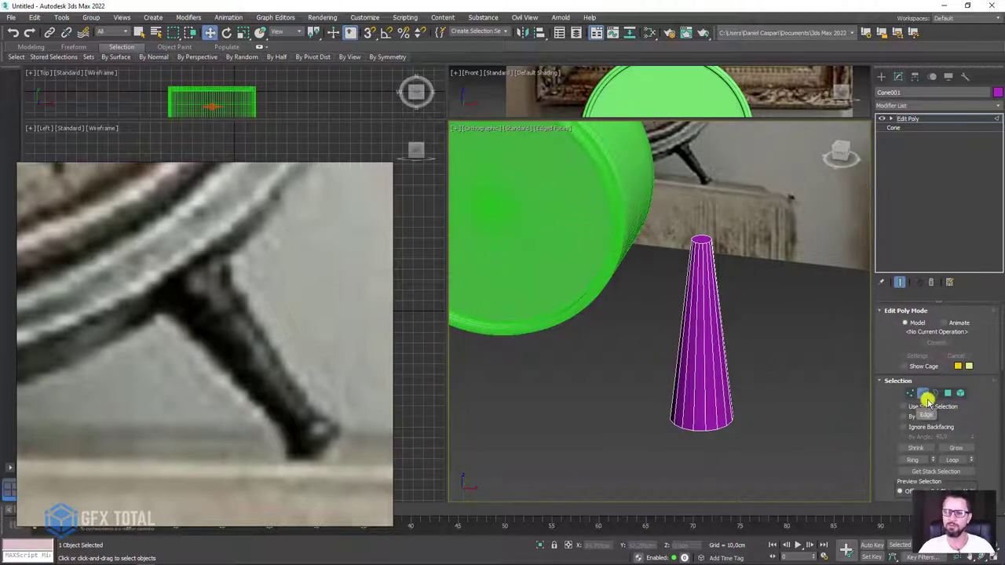
- Insert a Swift Loop edge loop near the cone's base
click(33, 49)
mouse_move(154, 58)
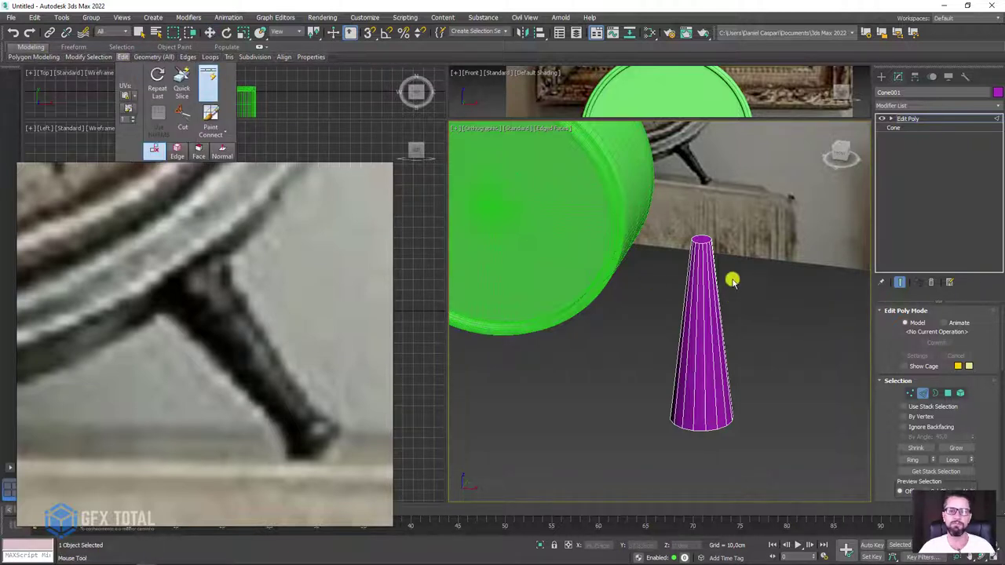
scroll(701, 252, up, 3)
scroll(700, 253, down, 2)
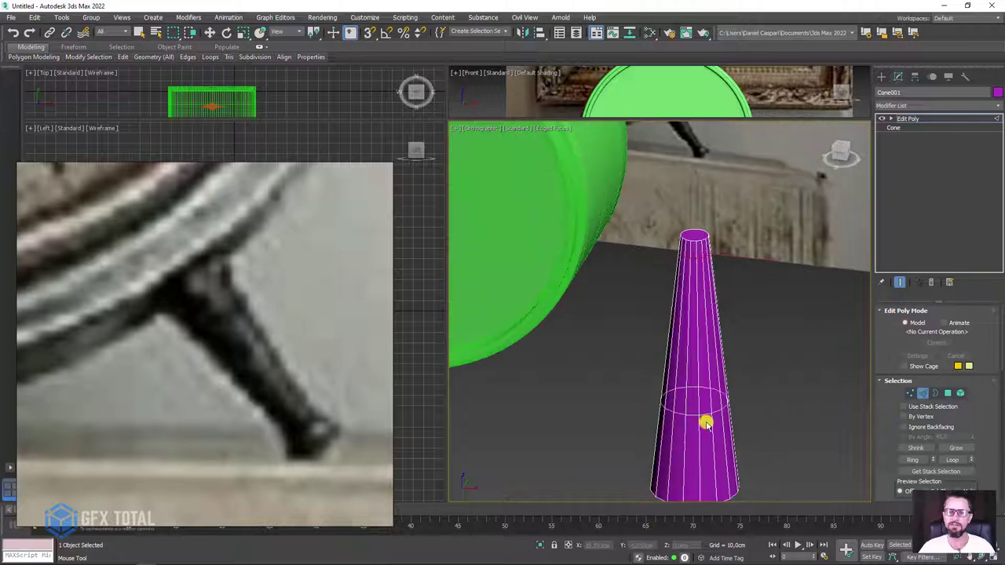
click(715, 462)
key(w)
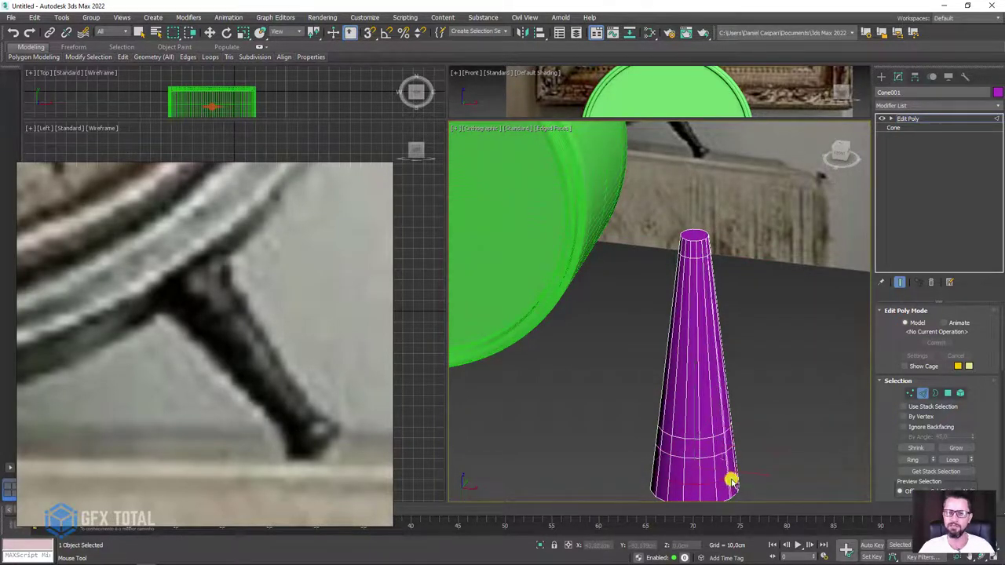
middle_drag(731, 477, 790, 388)
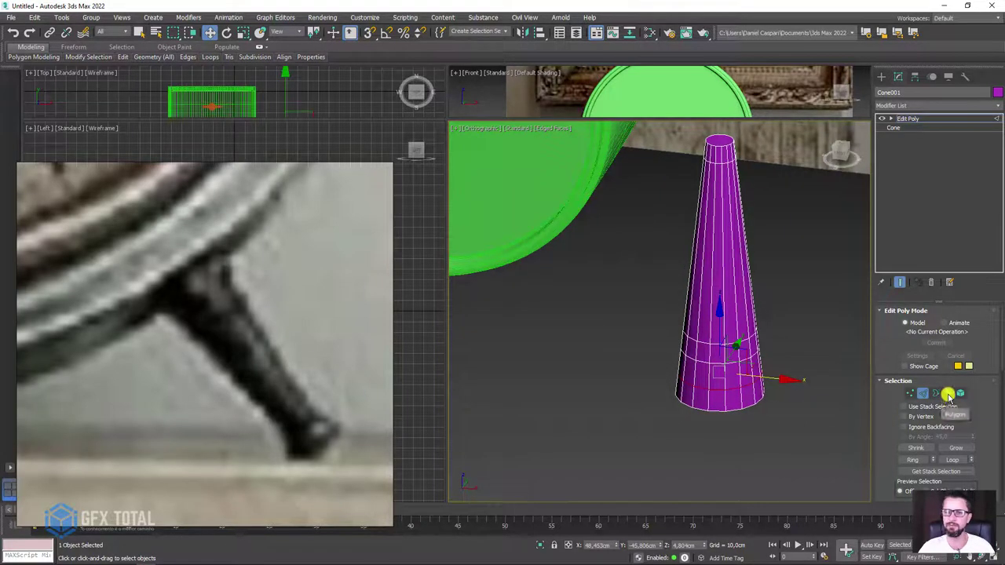
click(948, 393)
- In Front view, select the cone's top ring and two lower polygon bands for extruding
key(f)
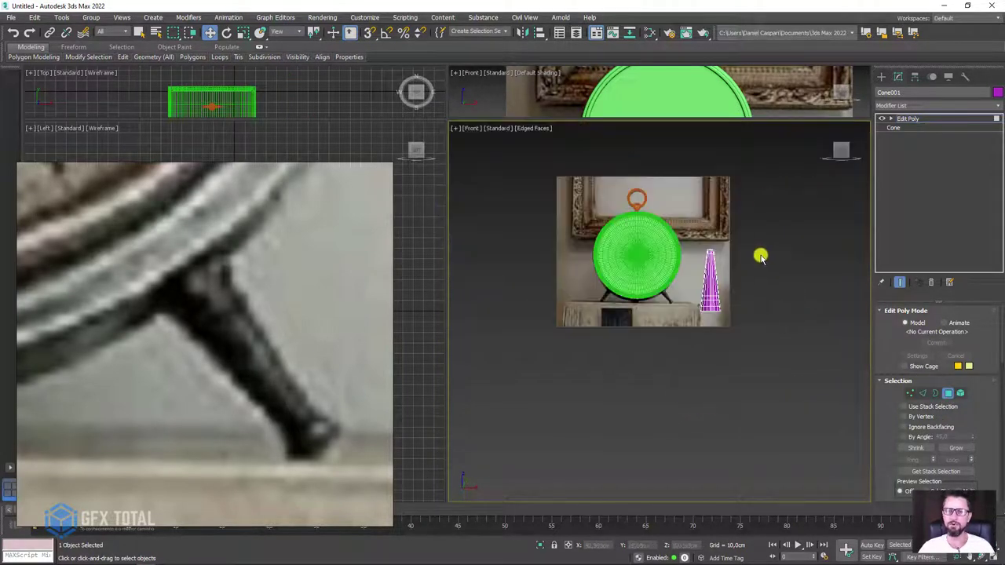
scroll(736, 253, up, 4)
scroll(695, 260, up, 2)
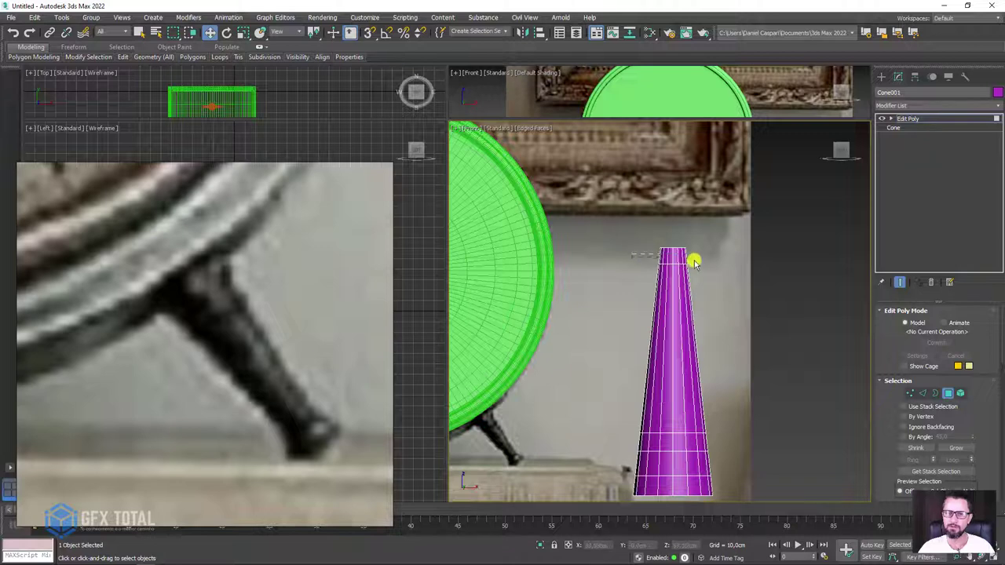
mouse_move(694, 261)
mouse_down()
mouse_move(717, 272)
mouse_move(708, 260)
mouse_up()
click(635, 258)
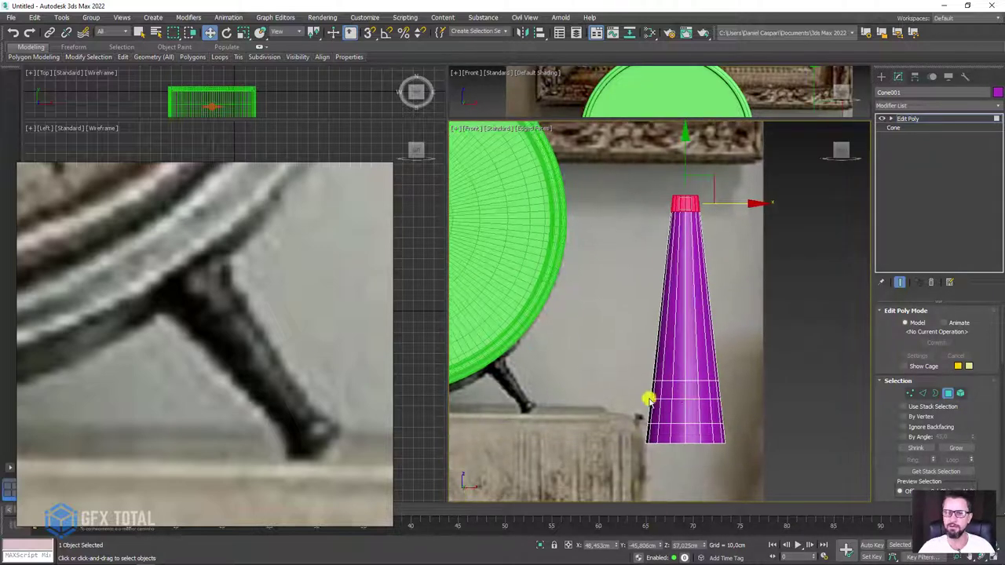
scroll(648, 400, up, 2)
drag(740, 381, 777, 409)
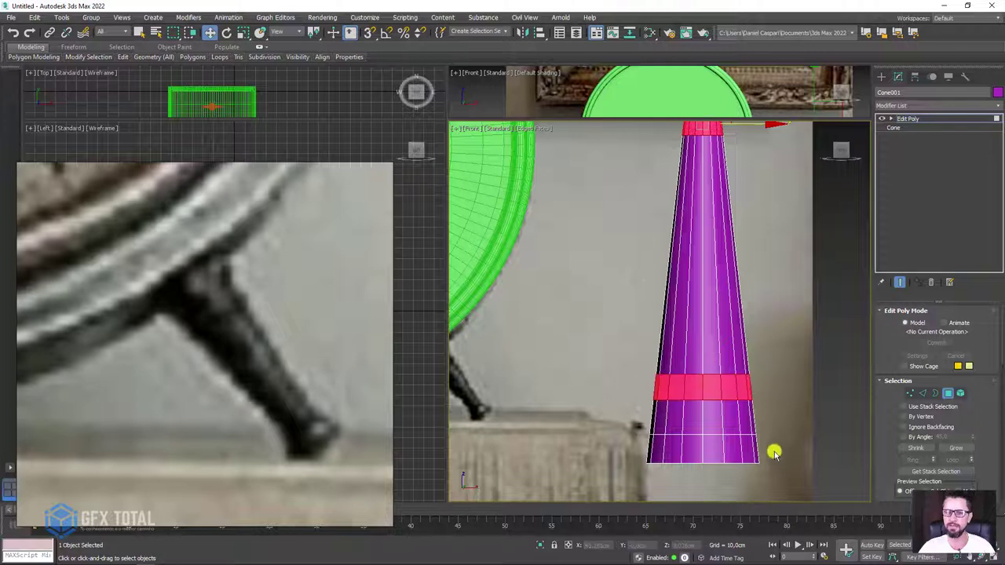
drag(599, 457, 599, 457)
scroll(734, 426, down, 3)
mouse_move(734, 427)
alt+middle_down()
mouse_move(759, 348)
mouse_move(799, 404)
mouse_move(764, 406)
alt+middle_up()
key(z)
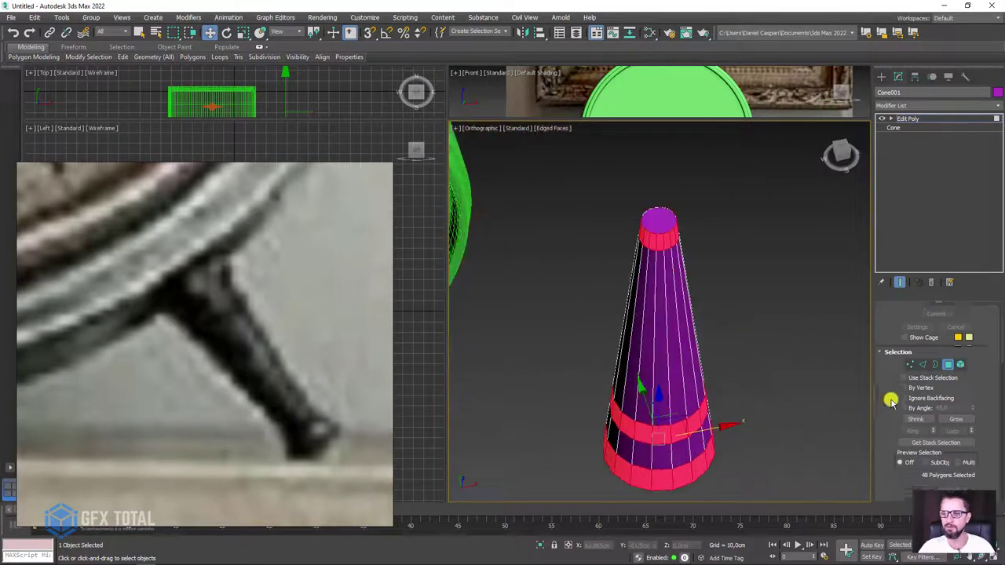
scroll(890, 399, down, 4)
click(931, 386)
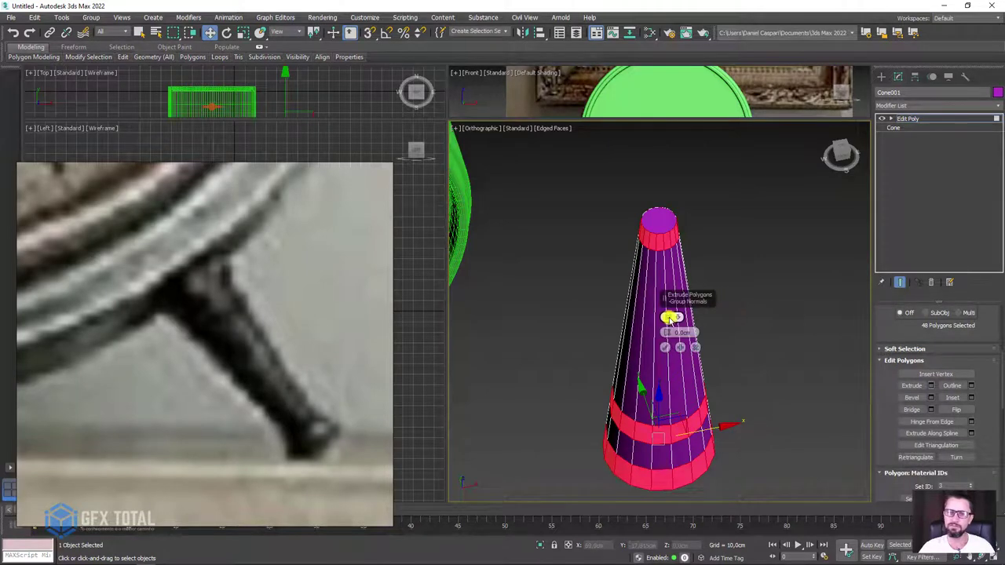
- Extrude the selected bands along Local Normals by about 1.055 cm
drag(670, 328, 768, 238)
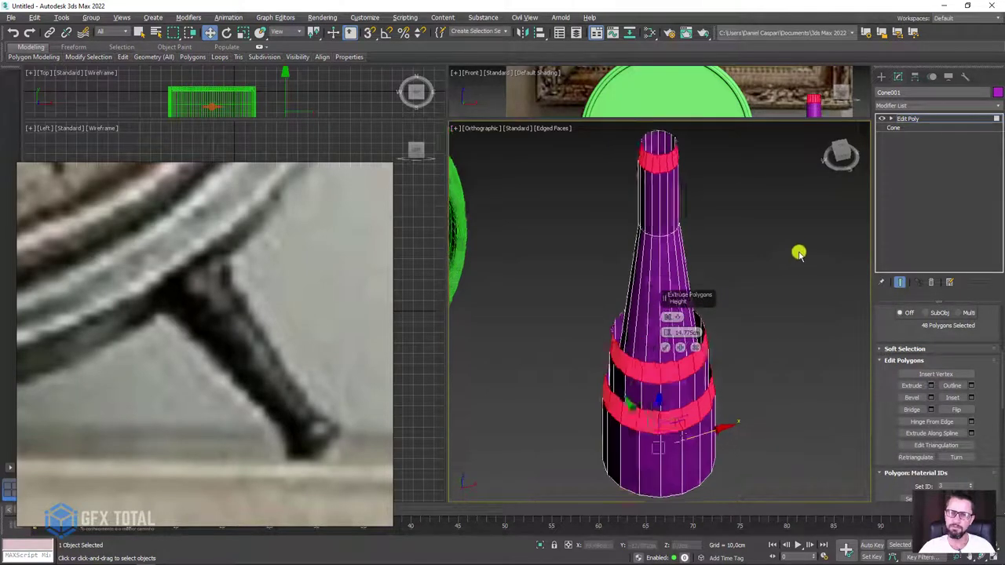
key(z)
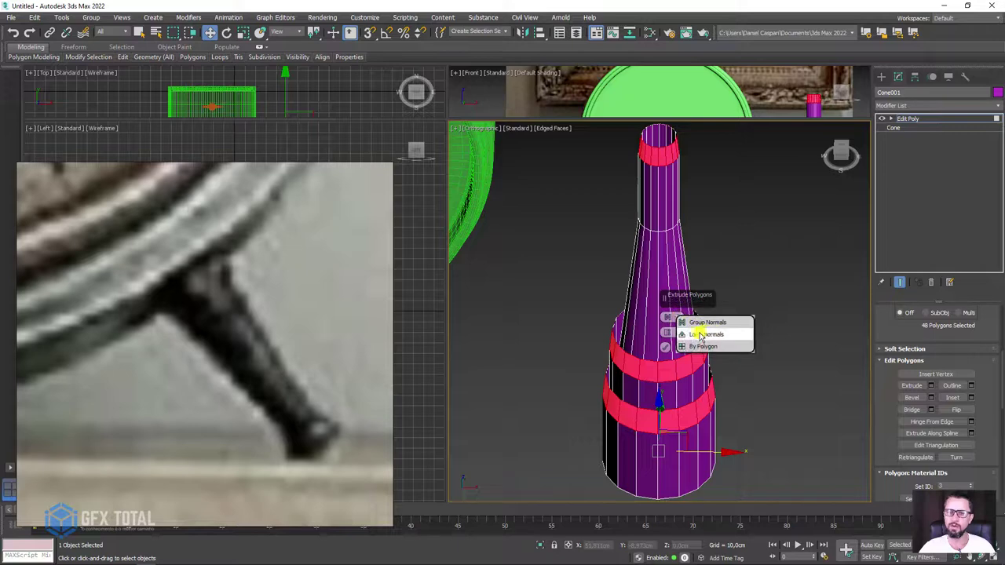
click(705, 335)
drag(668, 332, 685, 416)
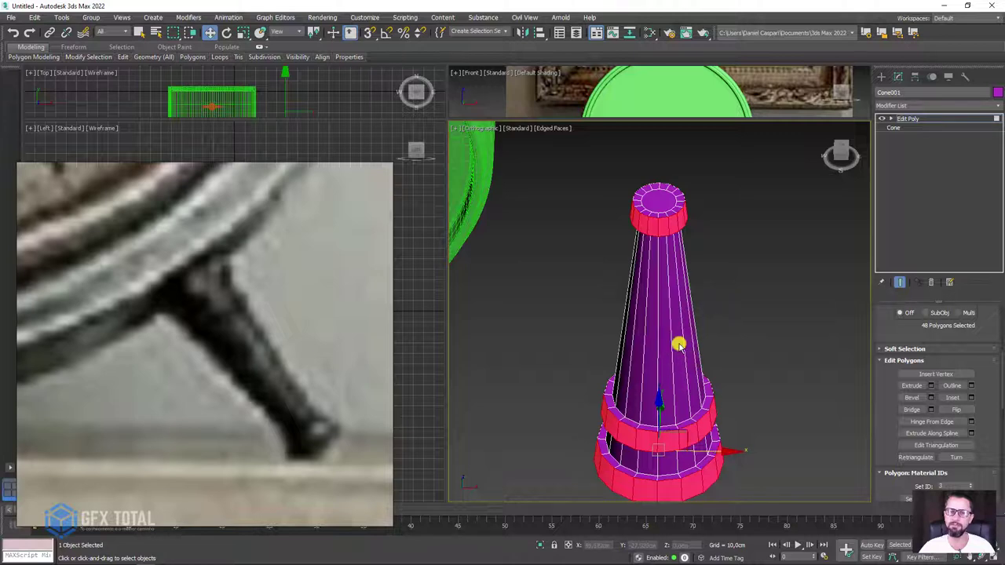
alt+middle_drag(678, 346, 698, 343)
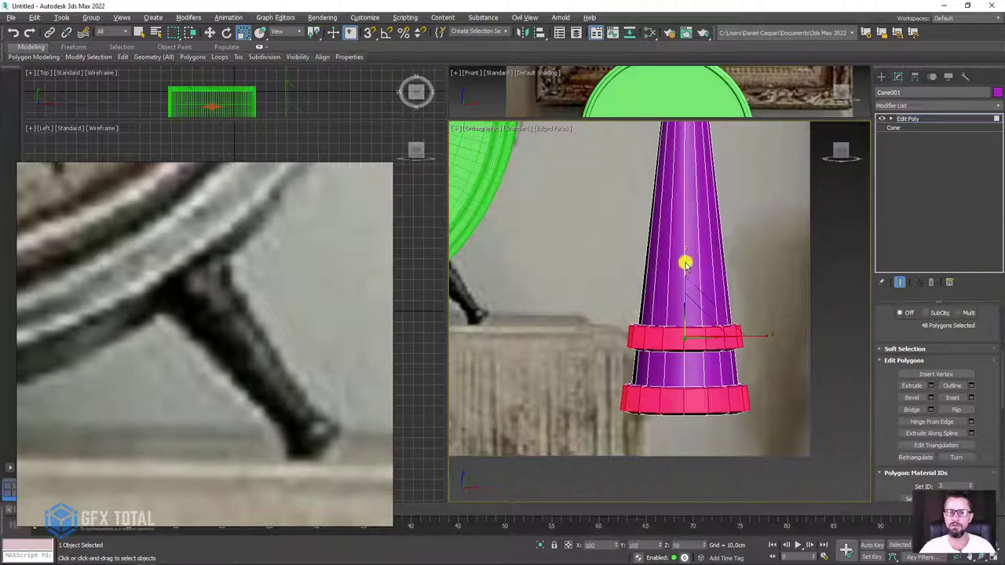
scroll(680, 295, down, 3)
mouse_move(740, 236)
alt+middle_down()
mouse_move(775, 320)
mouse_move(751, 281)
mouse_move(718, 307)
alt+middle_up()
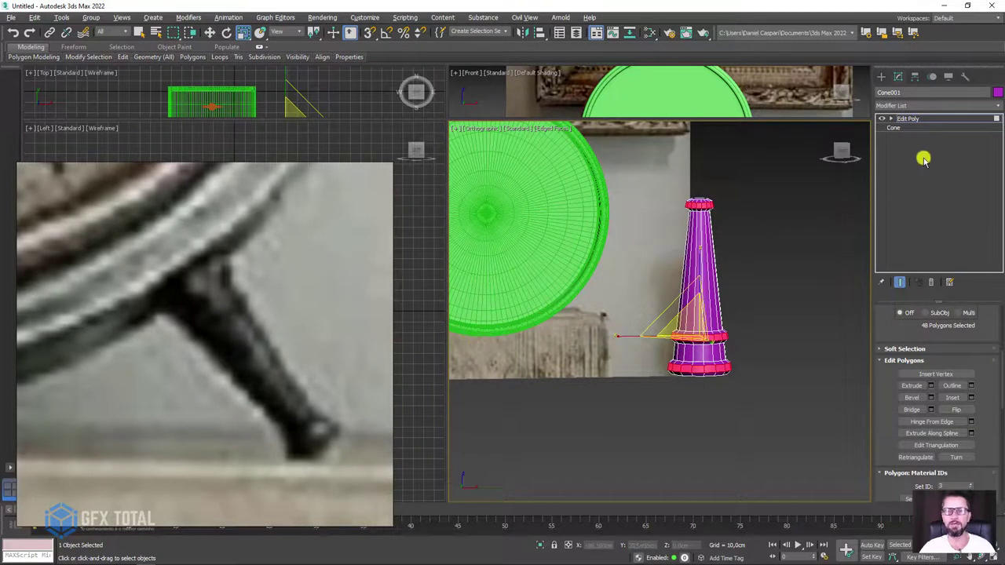
- Select and reshape the cone's top-cap vertices, then return to Edit Poly object level
click(909, 128)
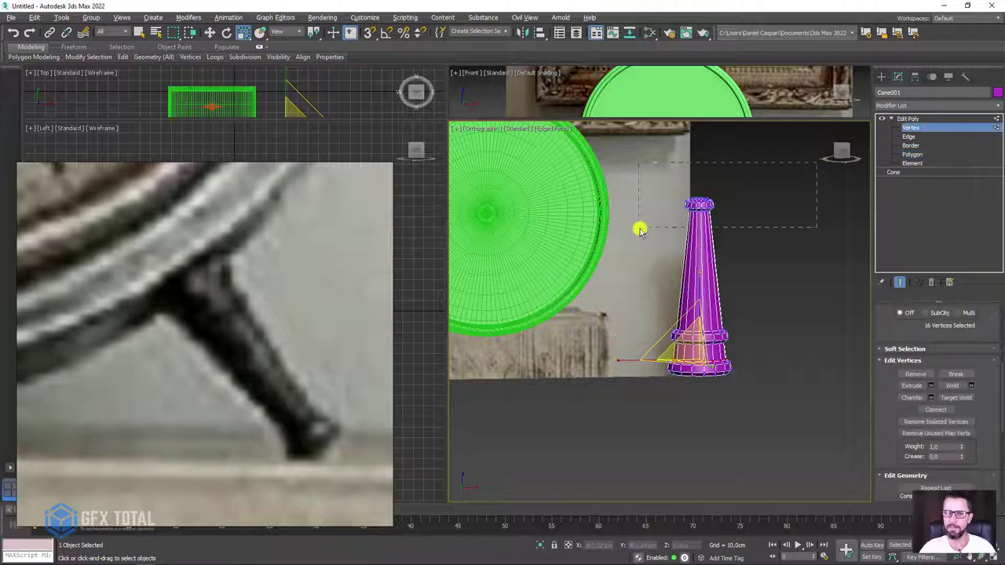
drag(640, 229, 640, 230)
key(w)
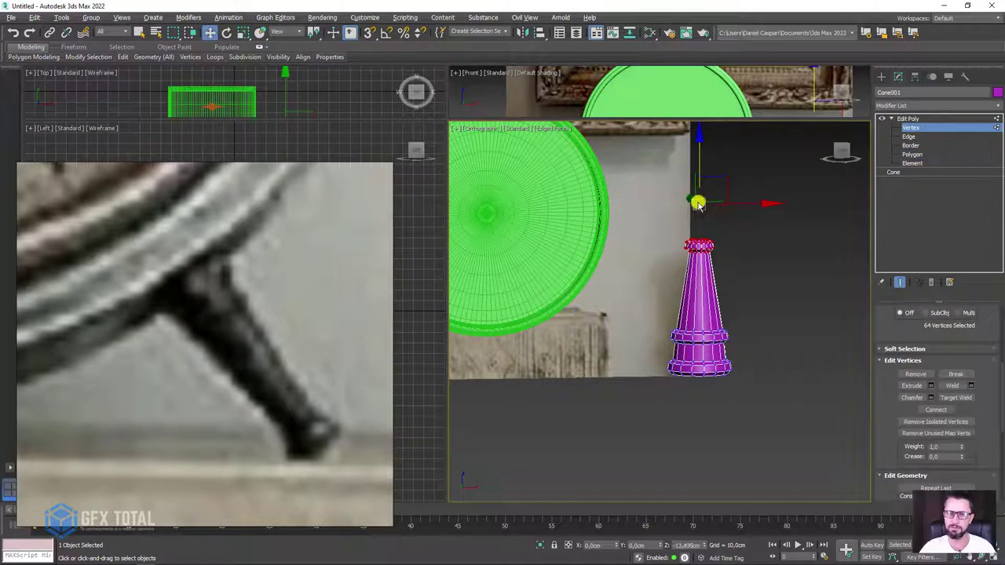
scroll(707, 233, up, 3)
key(e)
key(r)
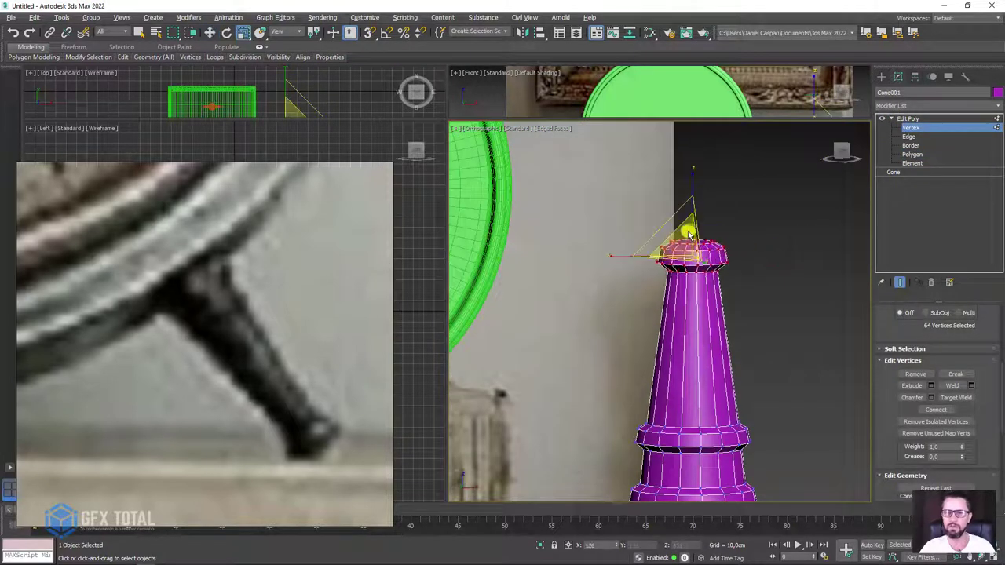
key(w)
scroll(711, 228, down, 3)
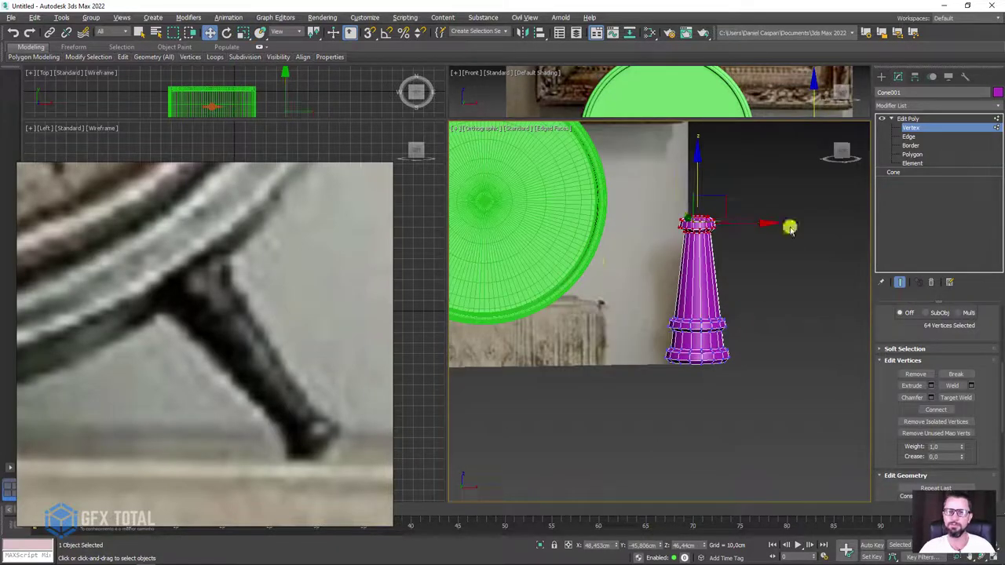
click(908, 119)
scroll(703, 263, up, 2)
scroll(723, 271, up, 2)
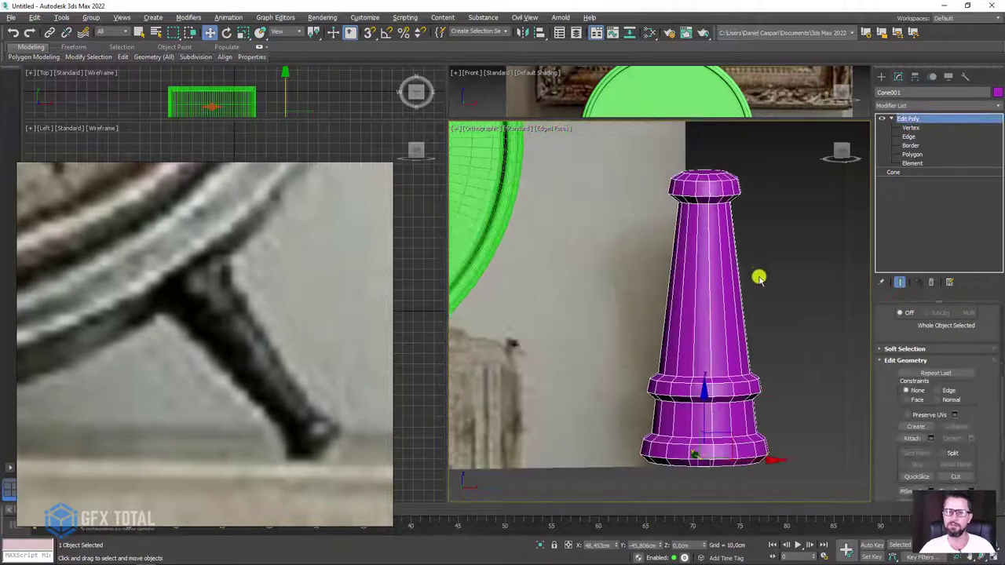
scroll(761, 236, up, 2)
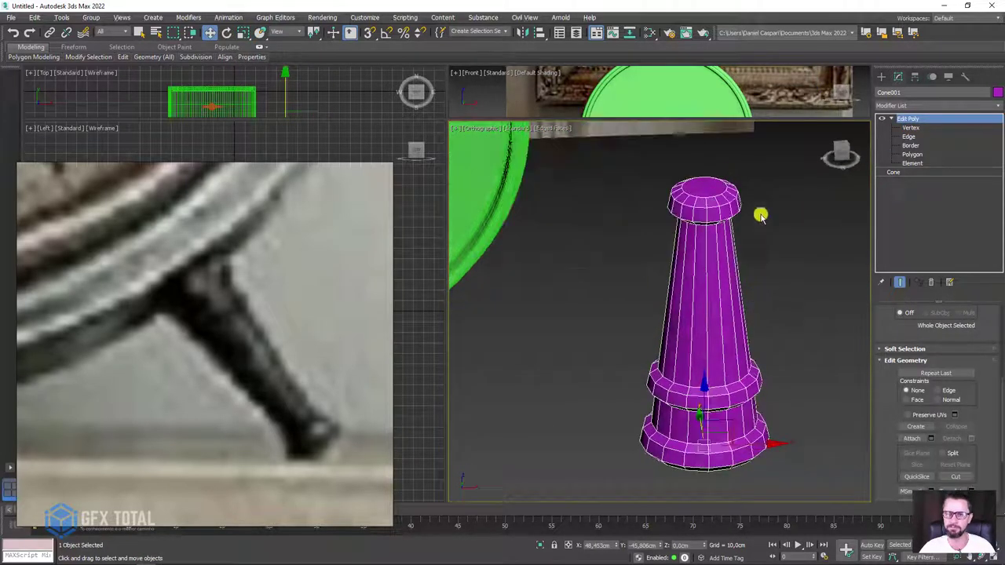
- Add a TurboSmooth modifier to Cone001 above its Edit Poly
click(958, 107)
drag(995, 146, 991, 471)
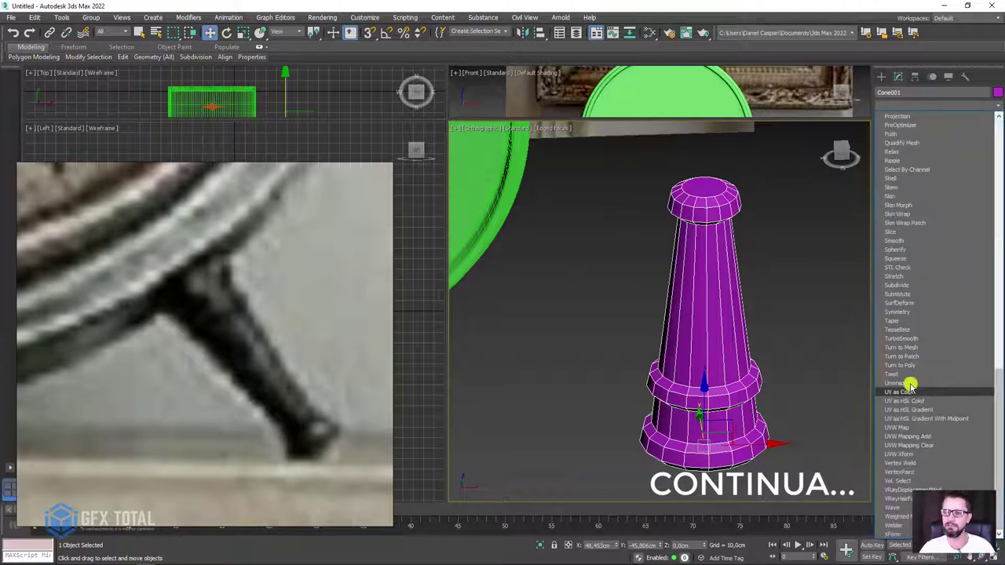
click(909, 339)
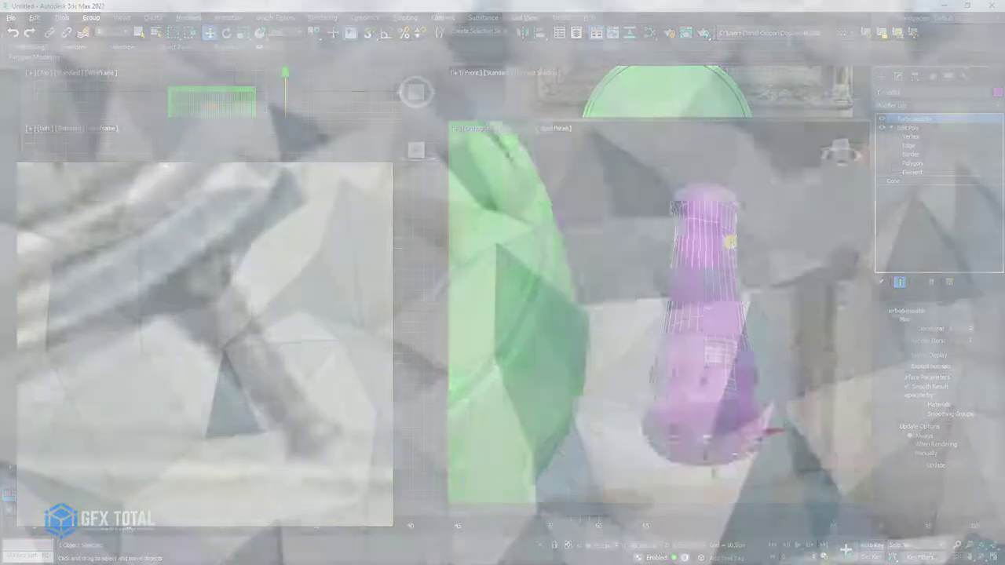